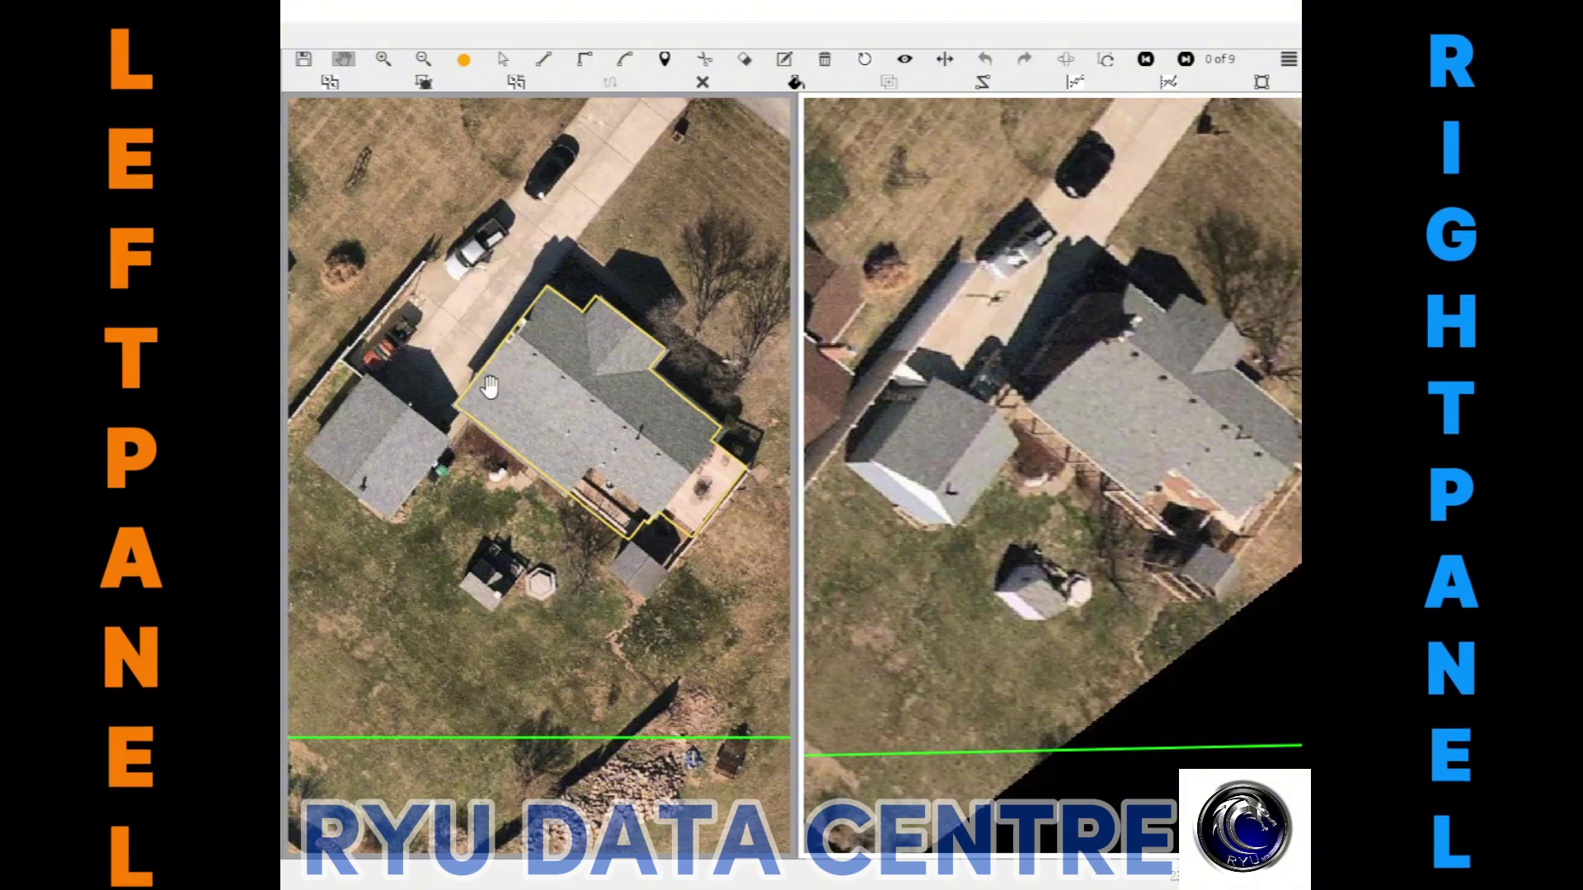
Zoom in and place the first footprint vertices at successive roof corners, panning along the edge
scroll(475, 448, "up", 1)
scroll(511, 567, "up", 1)
scroll(565, 530, "up", 1)
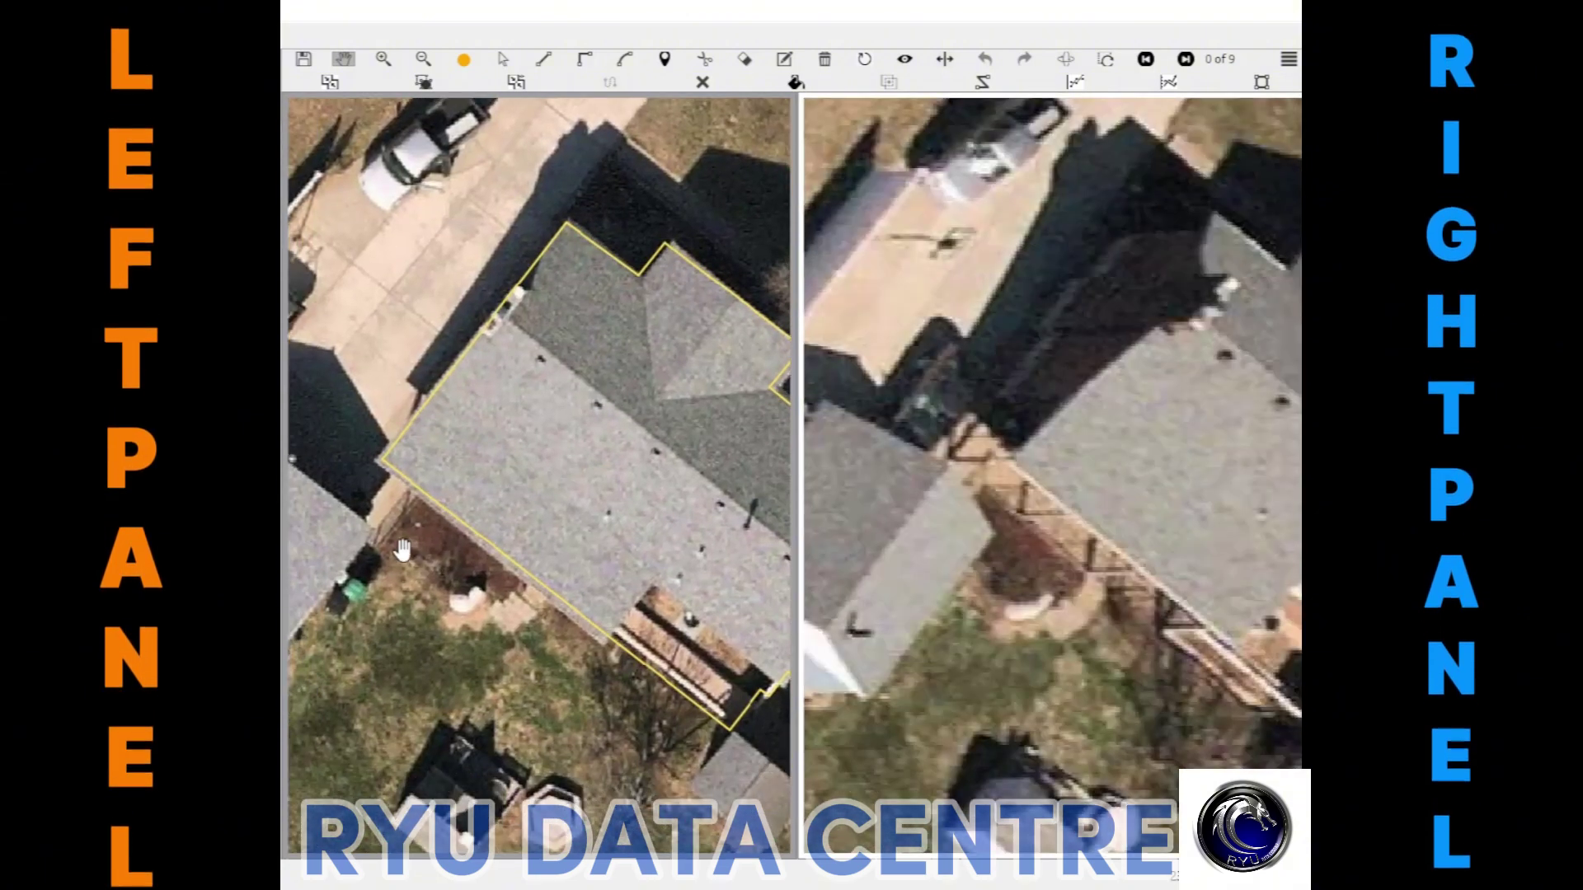
scroll(558, 538, "up", 2)
left_click_drag(423, 505, 530, 505)
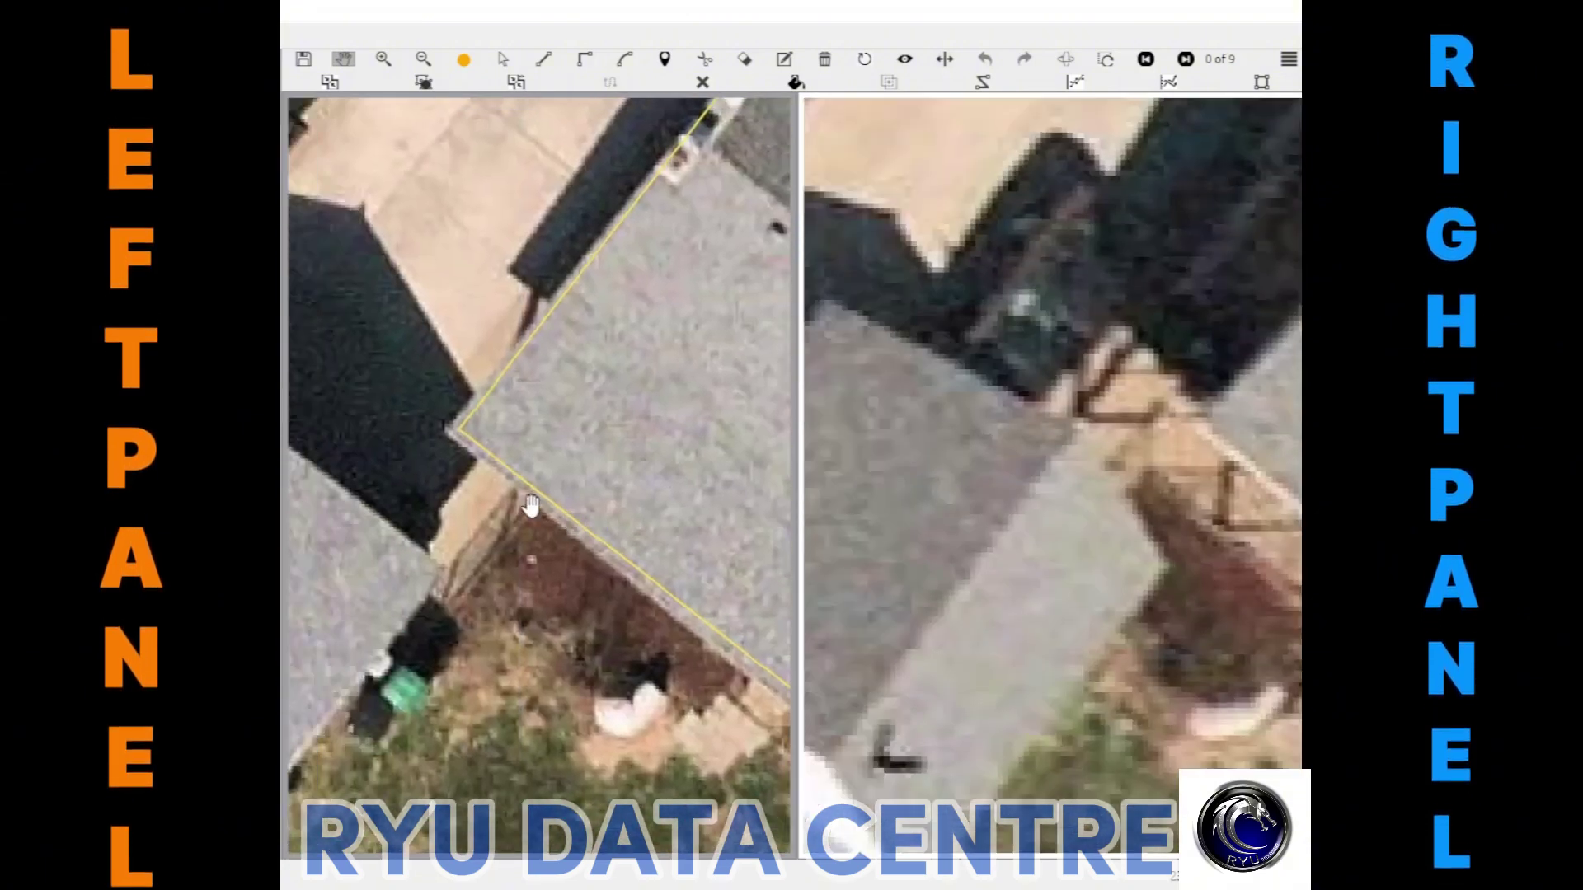
left_click(447, 434)
left_click_drag(579, 523, 333, 389)
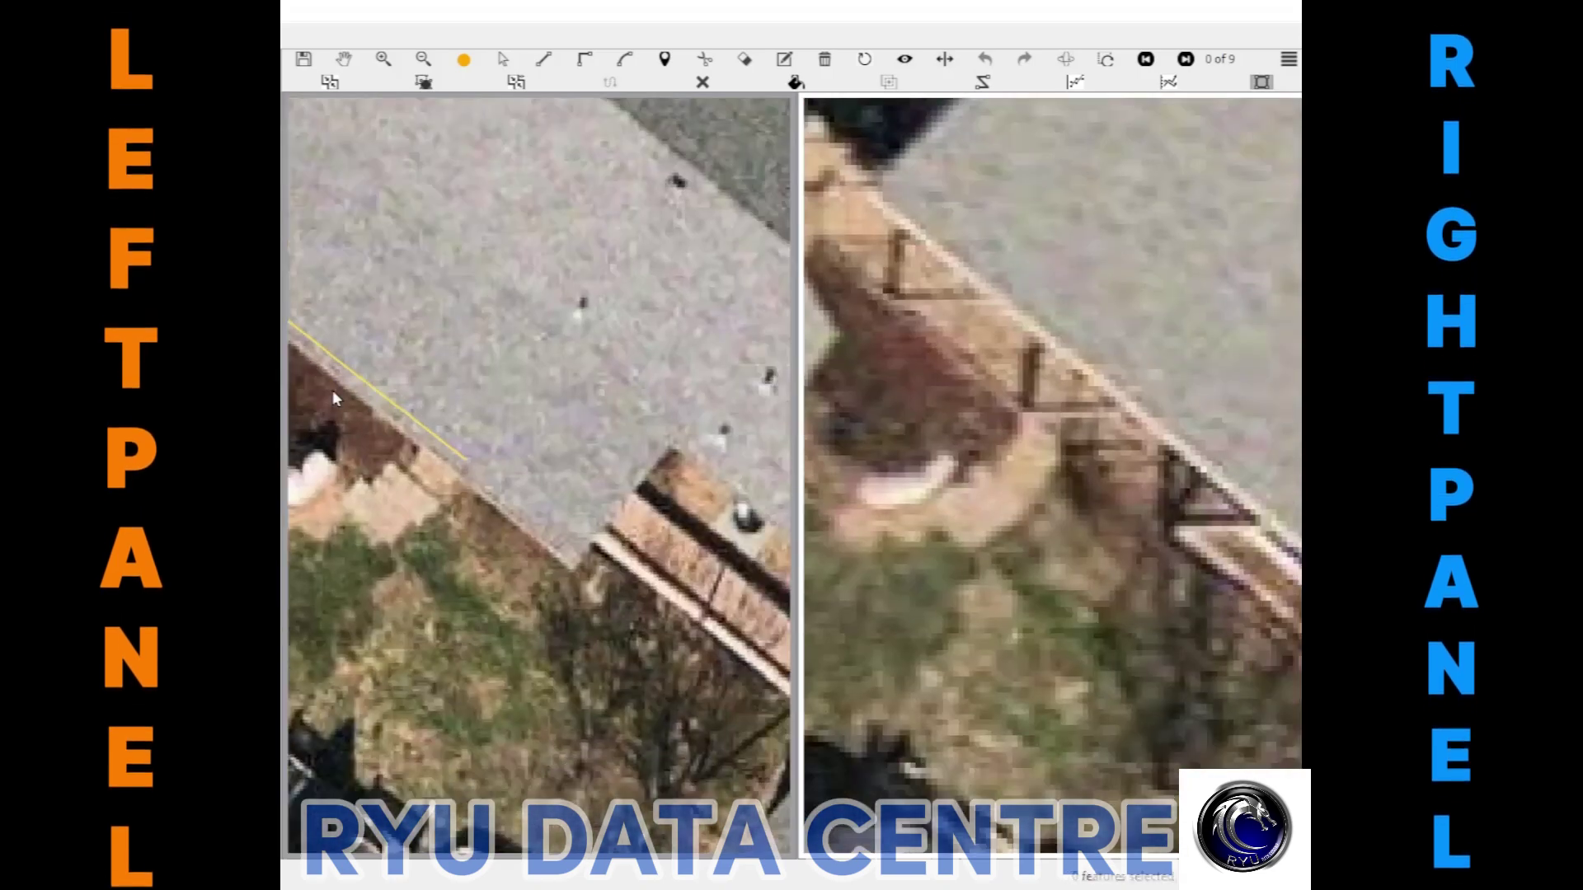
left_click(570, 577)
left_click_drag(716, 443, 614, 429)
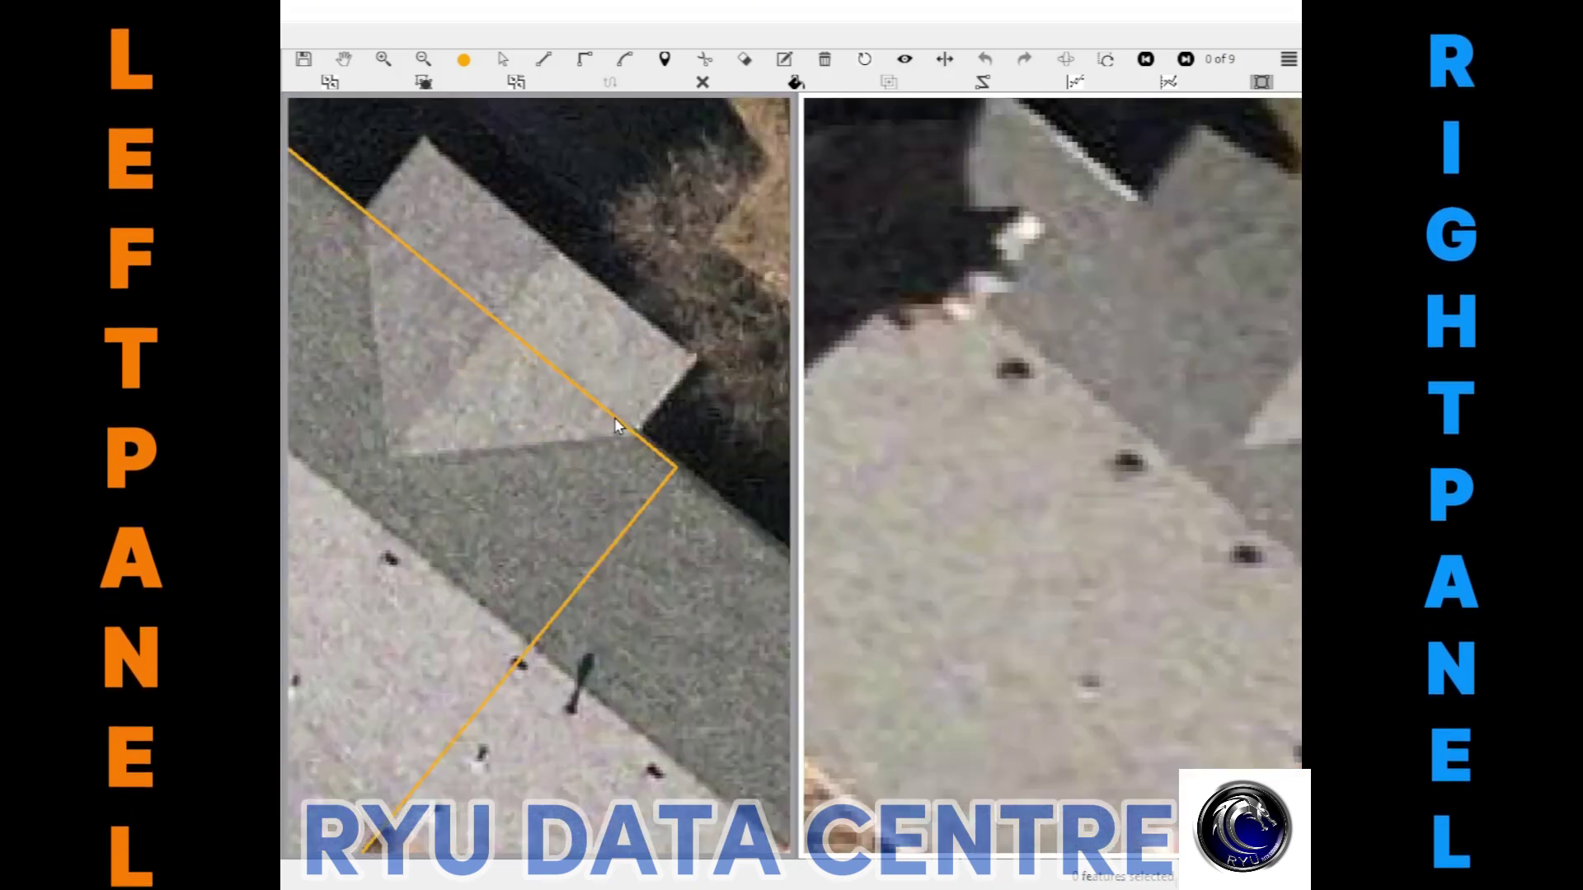
Close the footprint polygon and reshape its edge outward to the eave by the deck
left_click(616, 422)
left_click_drag(664, 597, 636, 413)
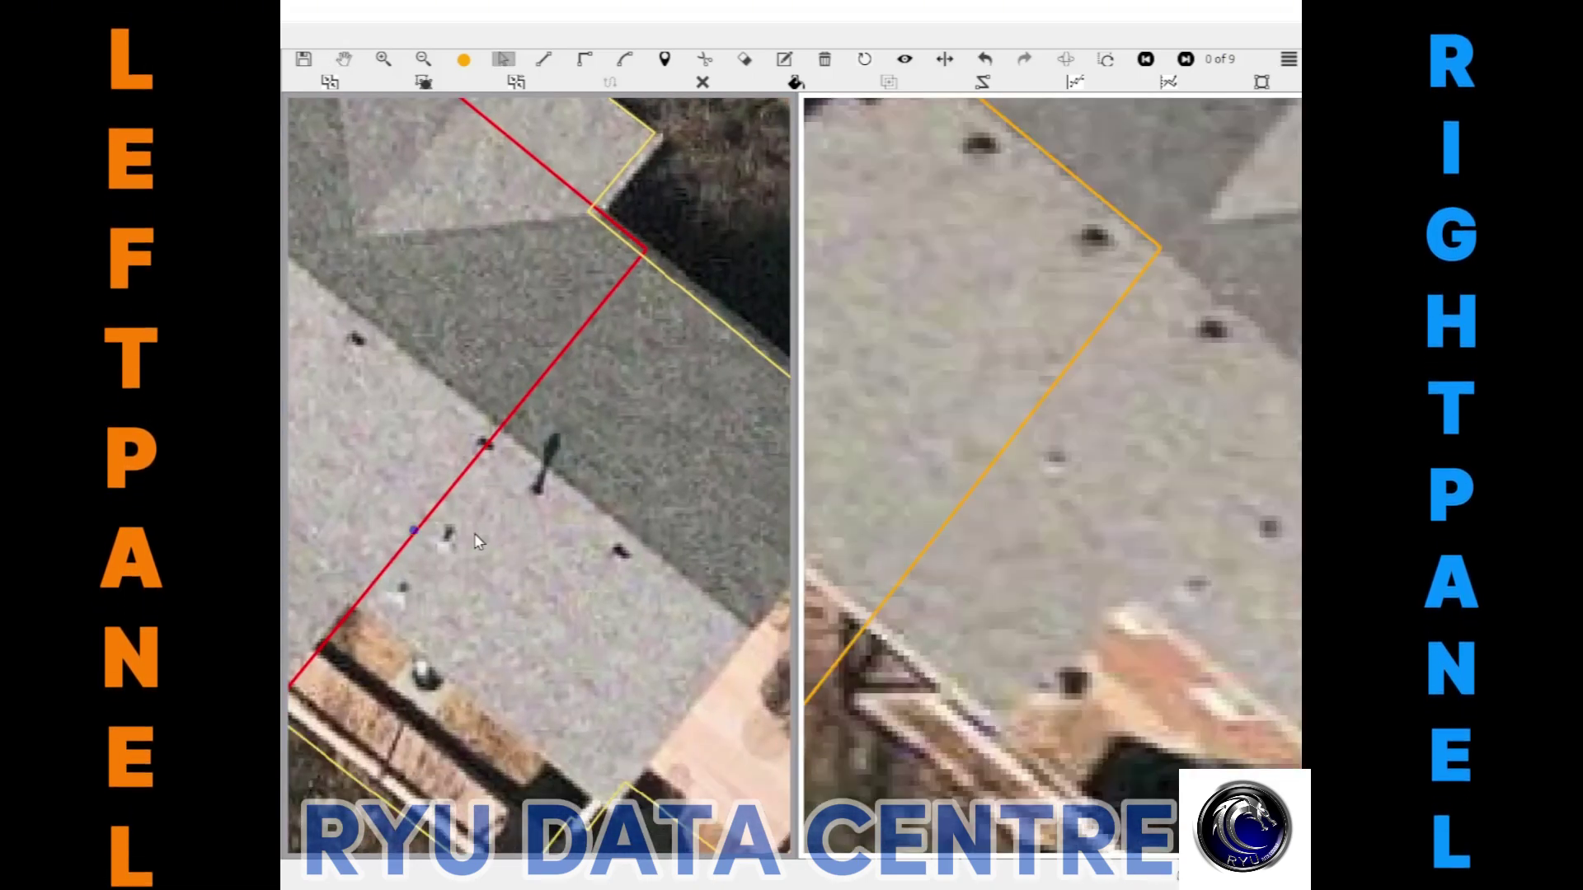
left_click_drag(476, 541, 624, 428)
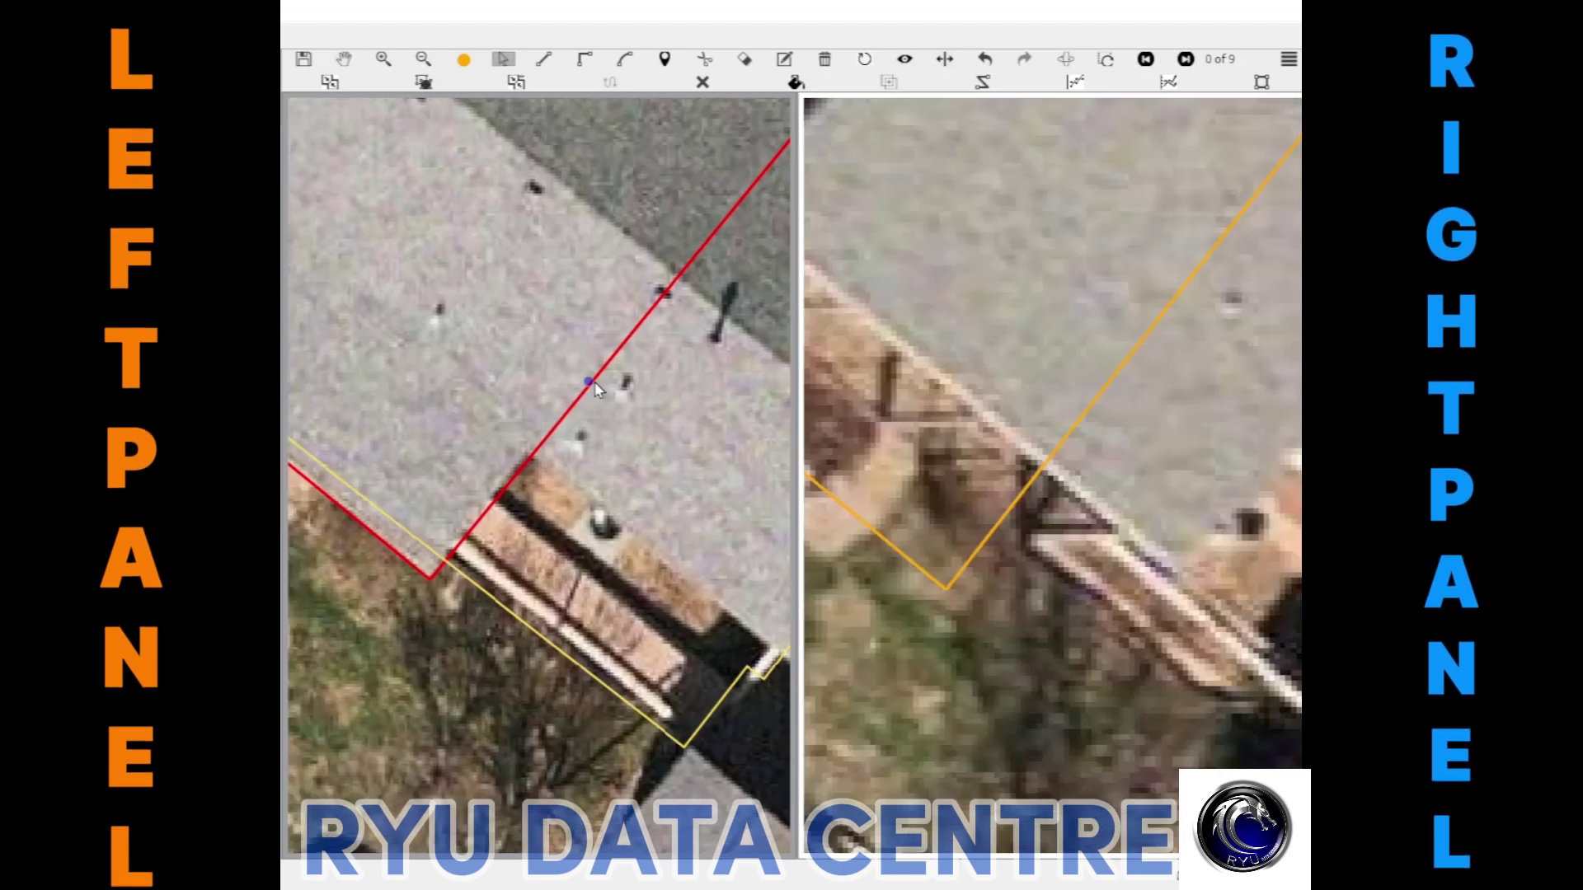
left_click(593, 384)
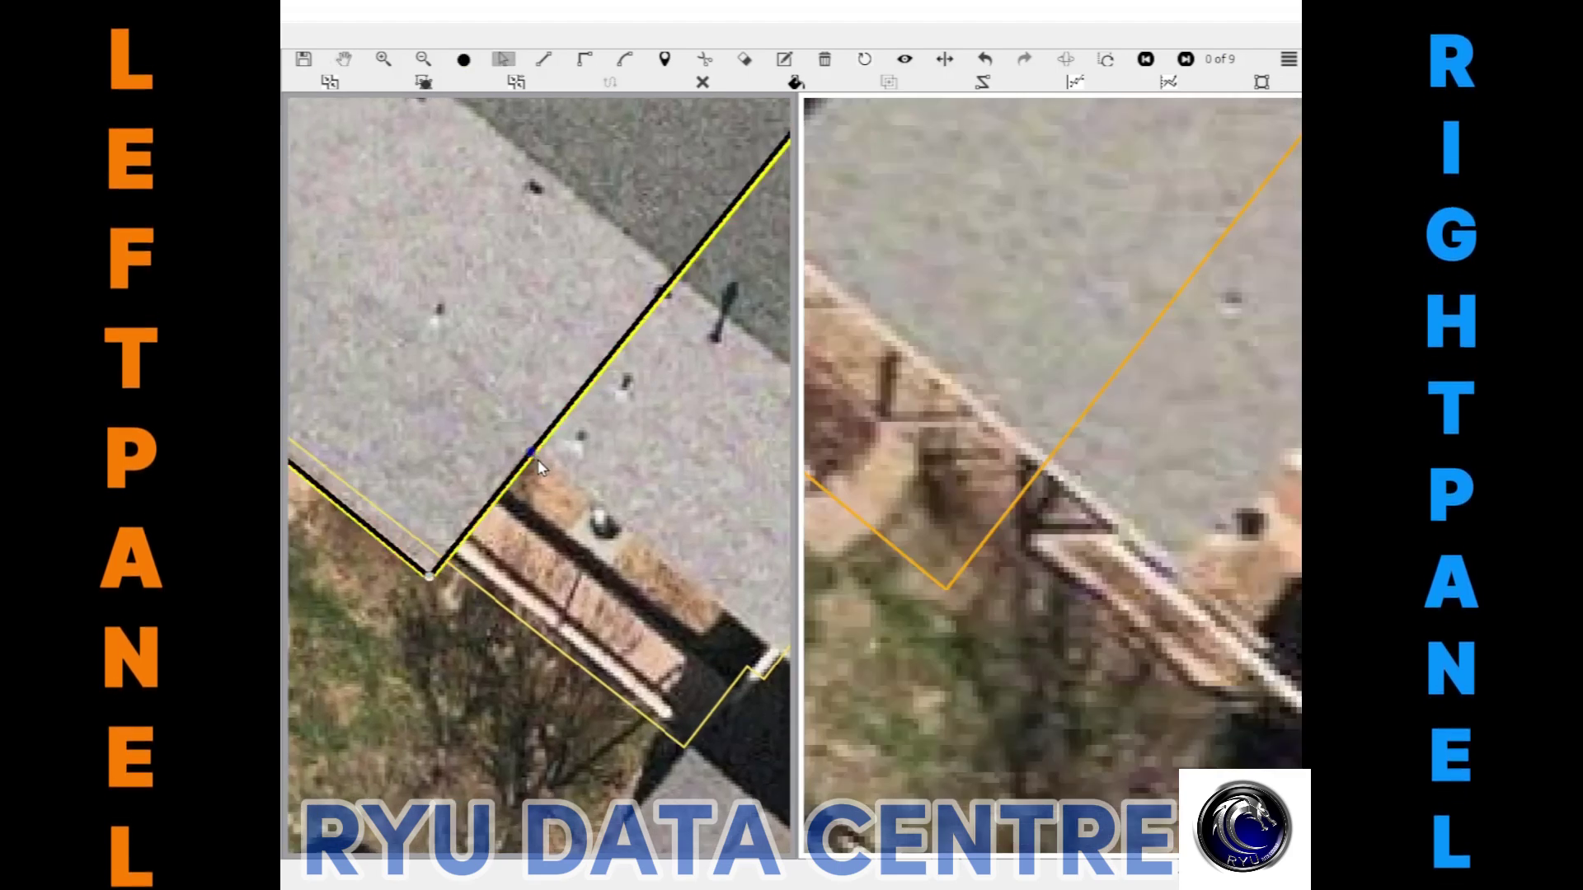
left_click(534, 454)
left_click(717, 604)
double_click(719, 624)
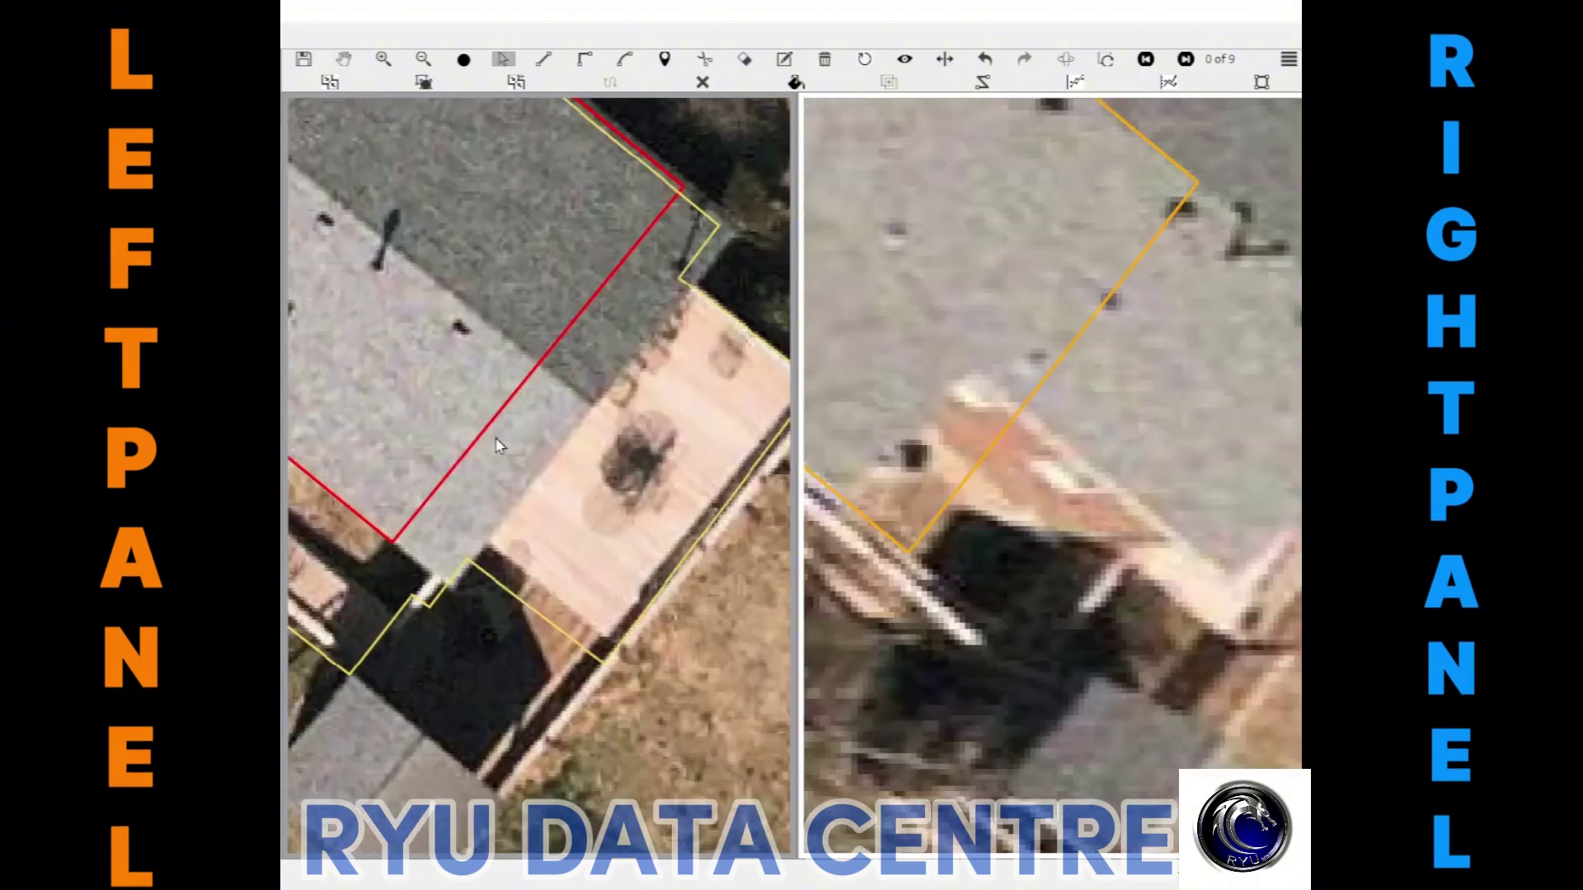
mouse_move(474, 434)
left_mouse_down()
mouse_move(536, 499)
mouse_move(537, 318)
mouse_move(424, 565)
left_mouse_up()
Reshape the outline with new vertices at the dormer notch corners, then recentre on the house
scroll(448, 523, "up", 5)
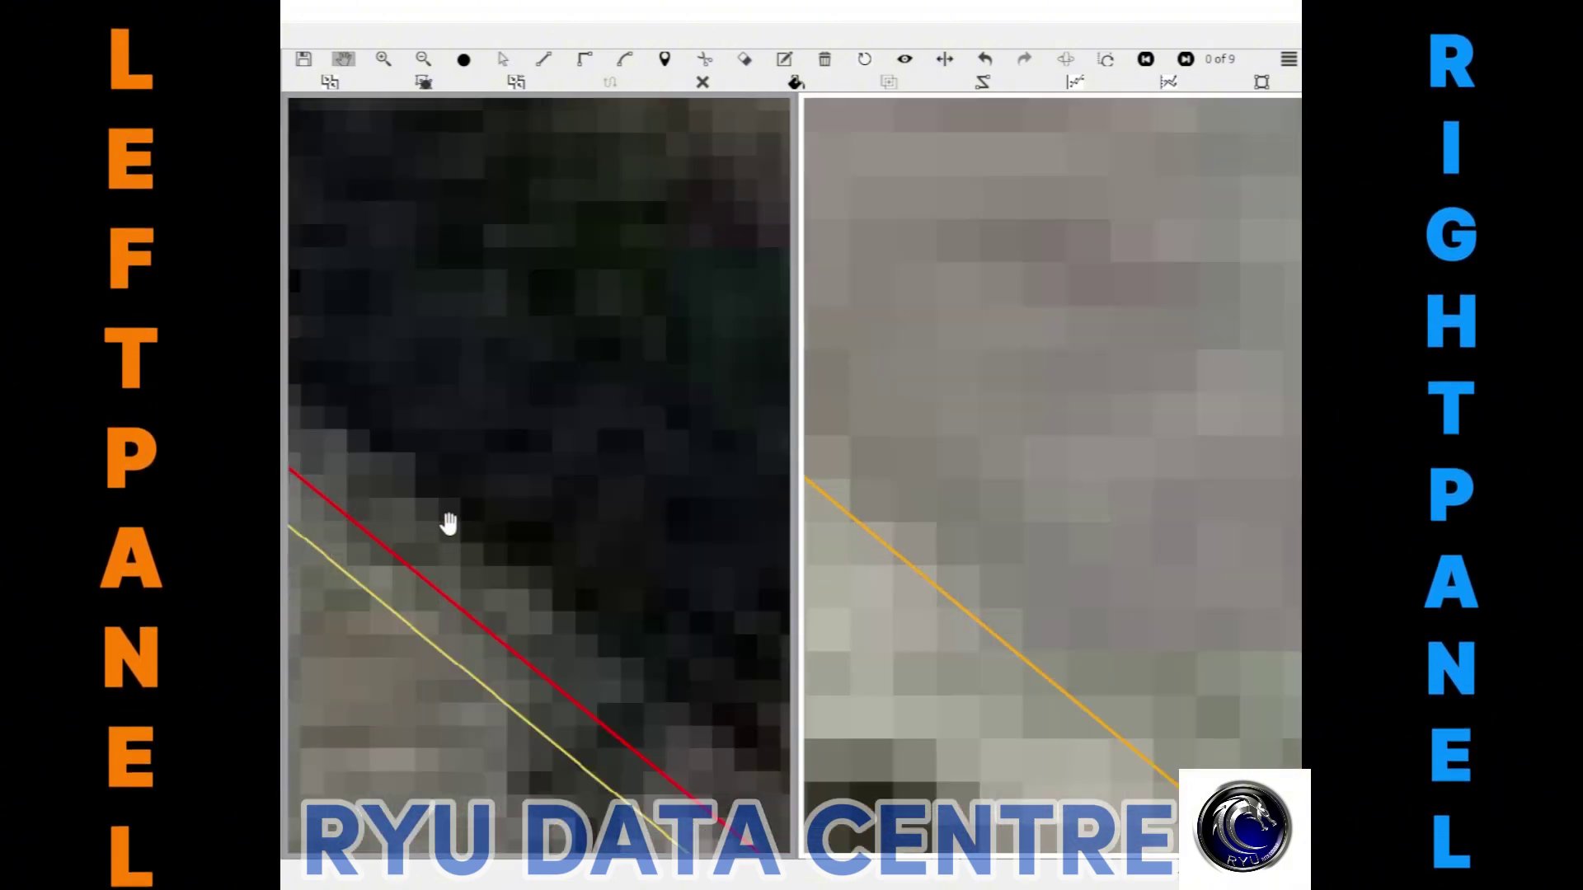
scroll(448, 524, "down", 3)
scroll(495, 566, "down", 2)
scroll(530, 494, "up", 2)
scroll(572, 540, "up", 1)
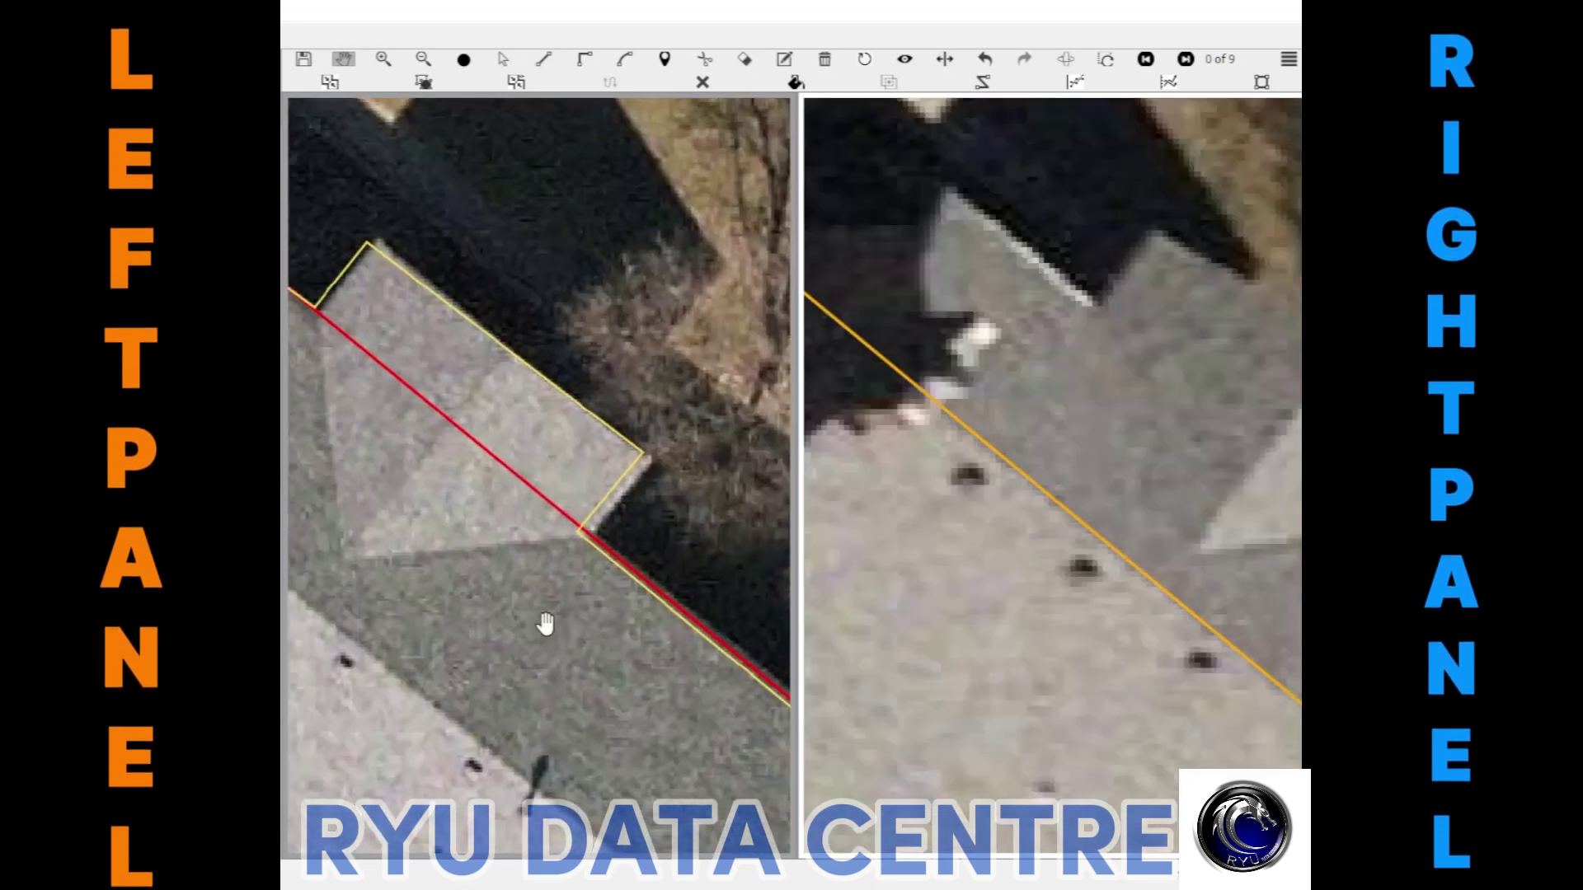
scroll(545, 624, "up", 2)
left_click_drag(543, 670, 542, 611)
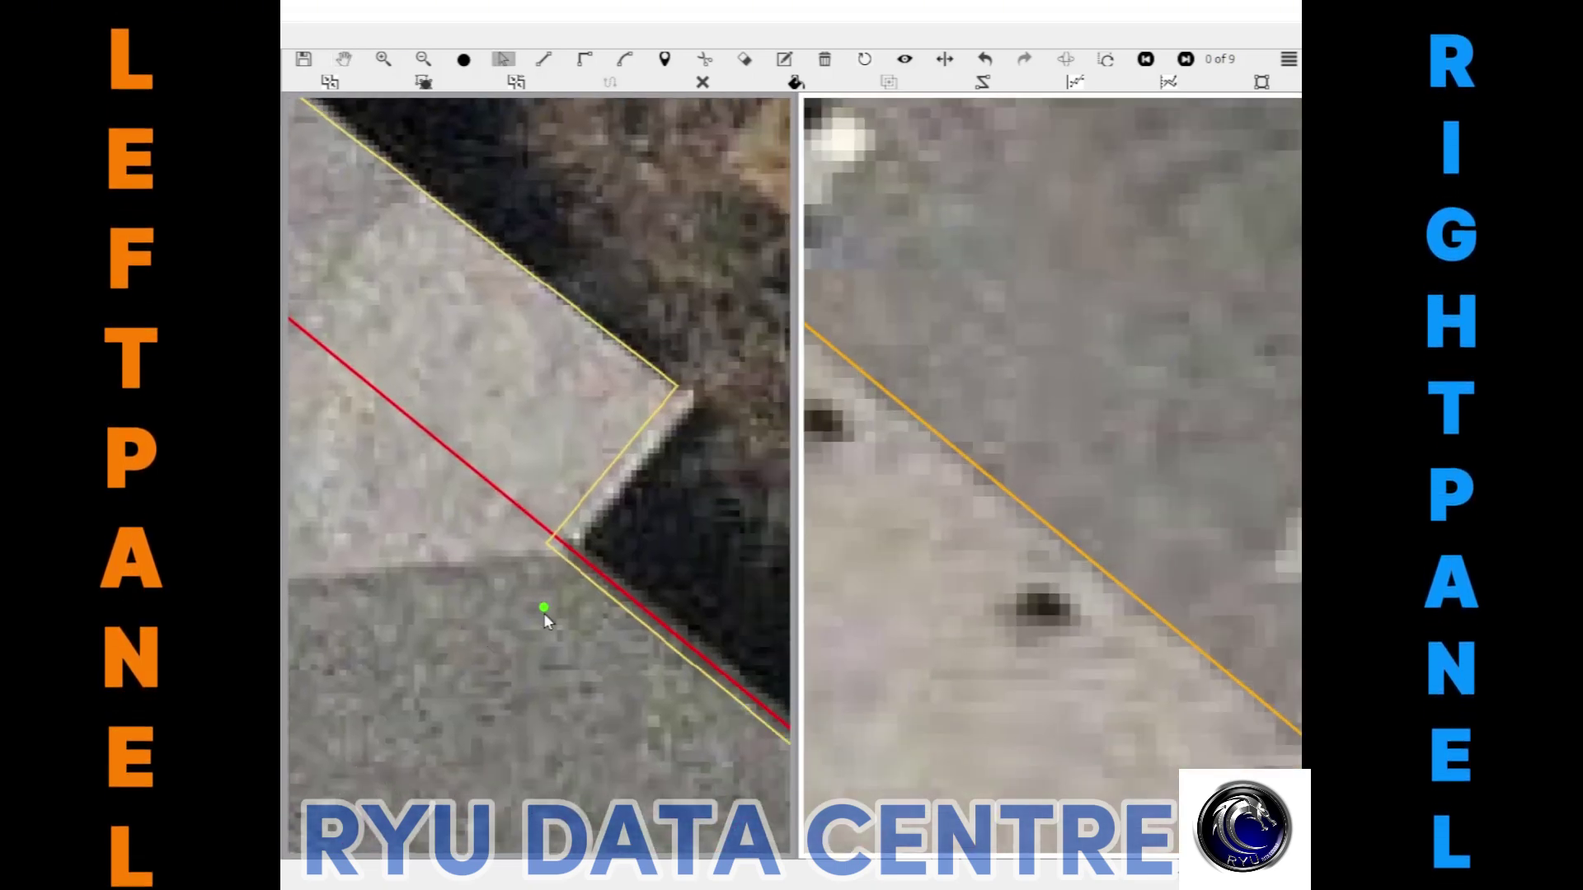
scroll(555, 505, "down", 2)
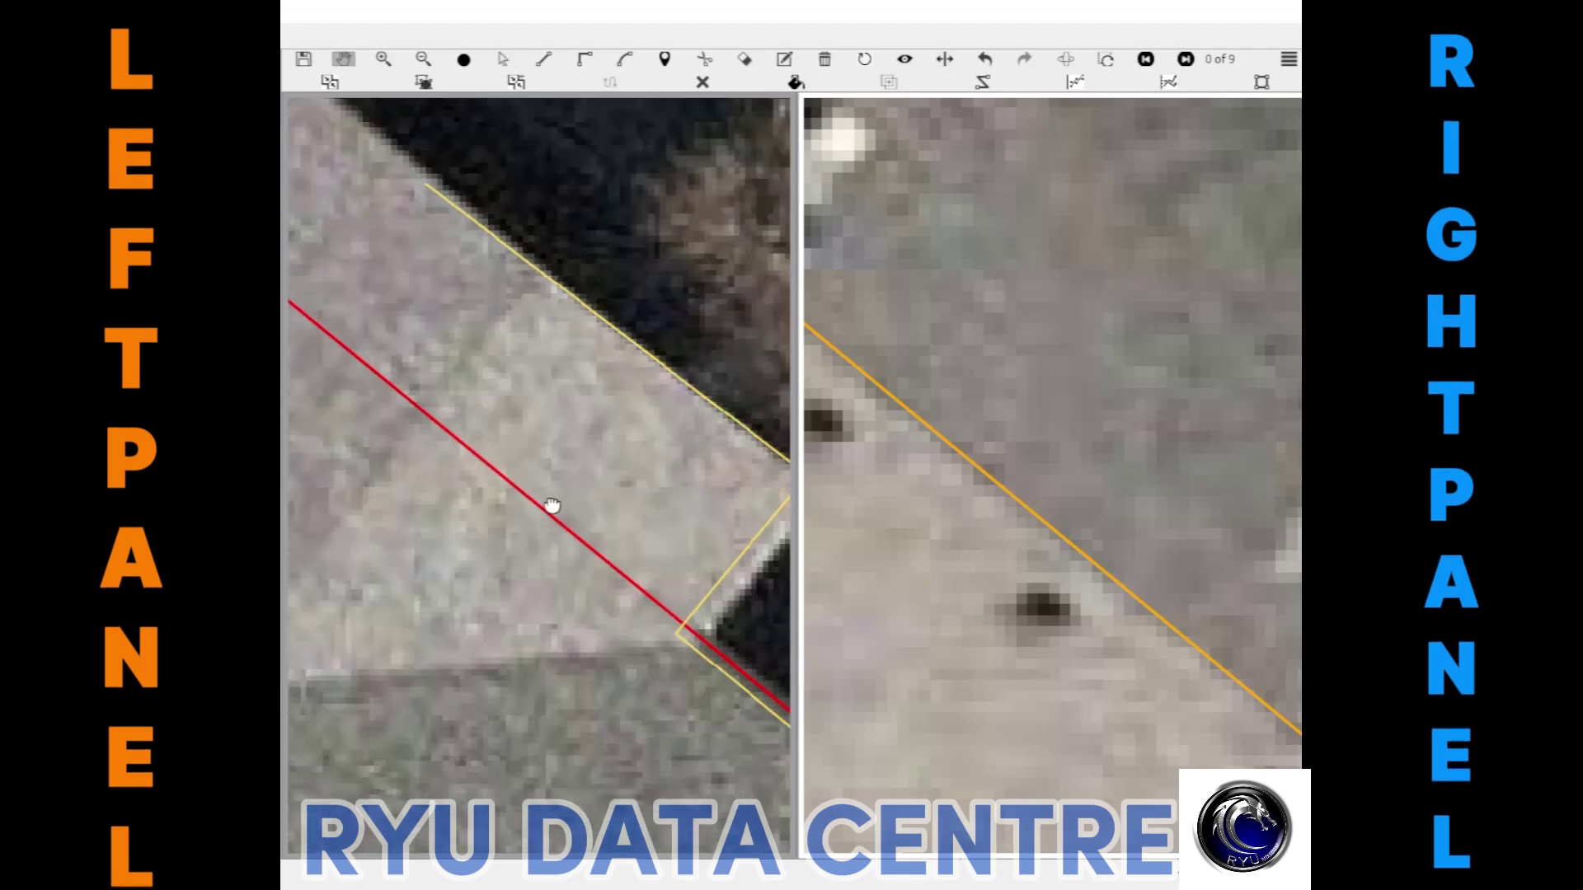
scroll(574, 482, "up", 2)
left_click(577, 478)
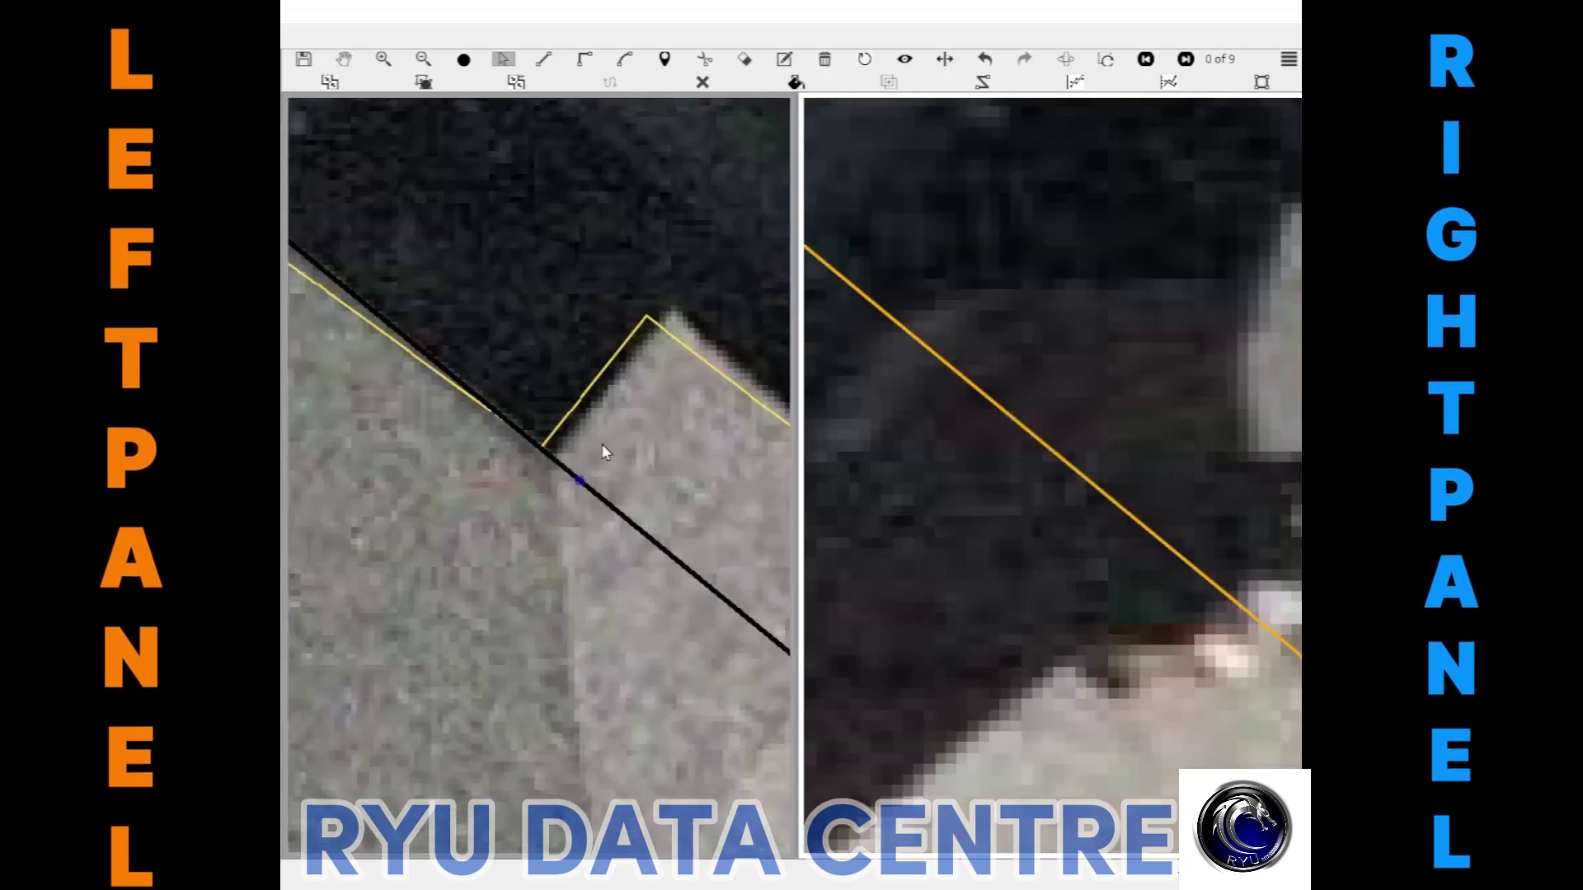
left_click(558, 459)
left_click(671, 314)
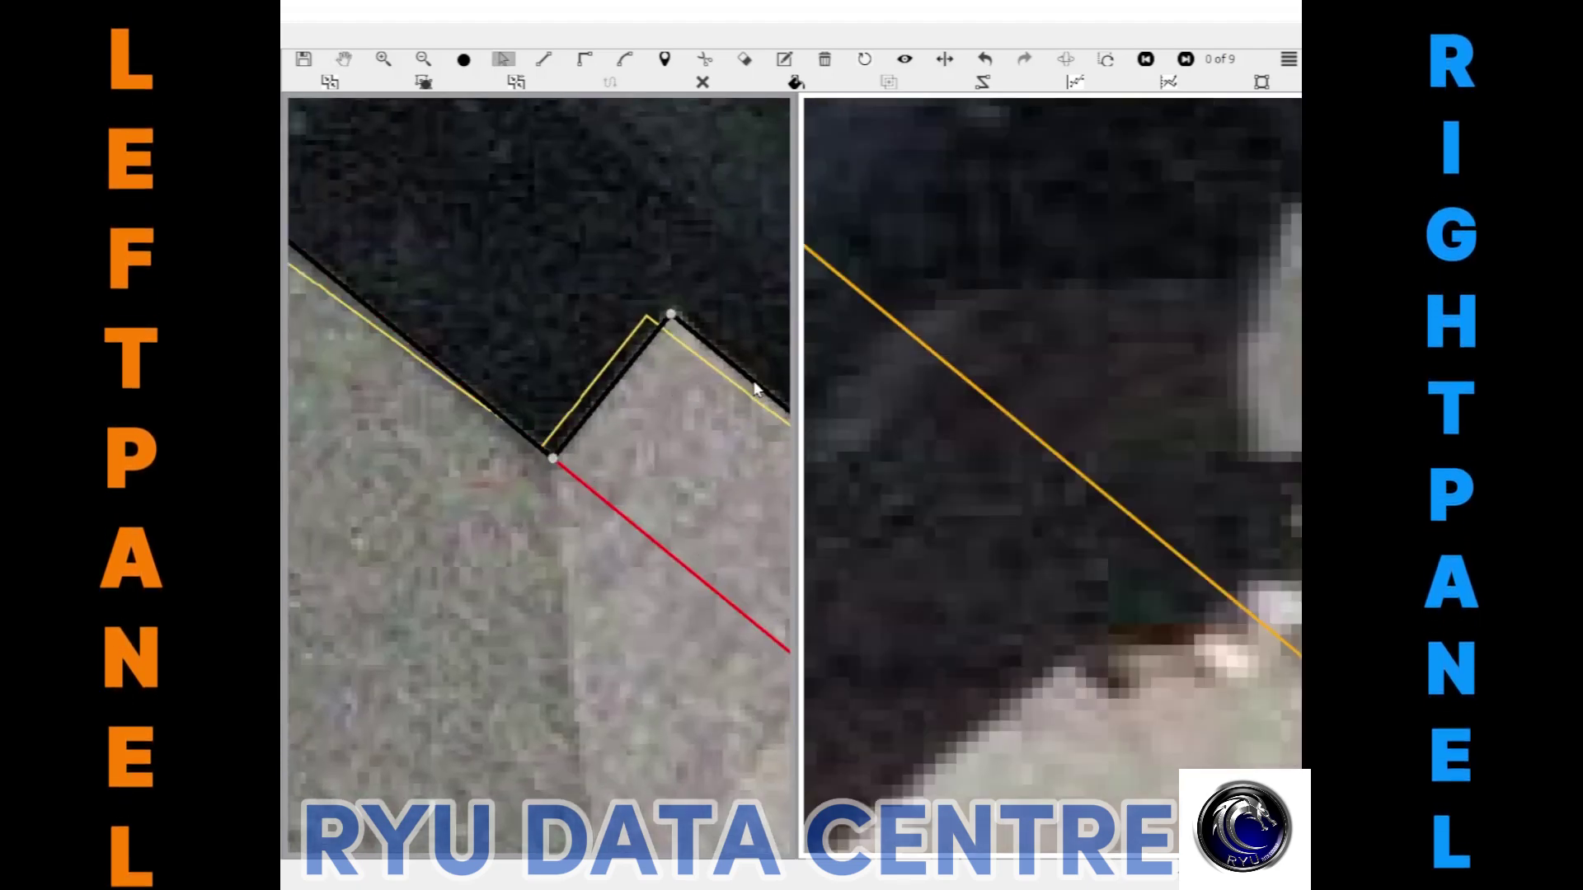
left_click(755, 387)
scroll(407, 572, "down", 3)
left_click_drag(495, 639, 495, 546)
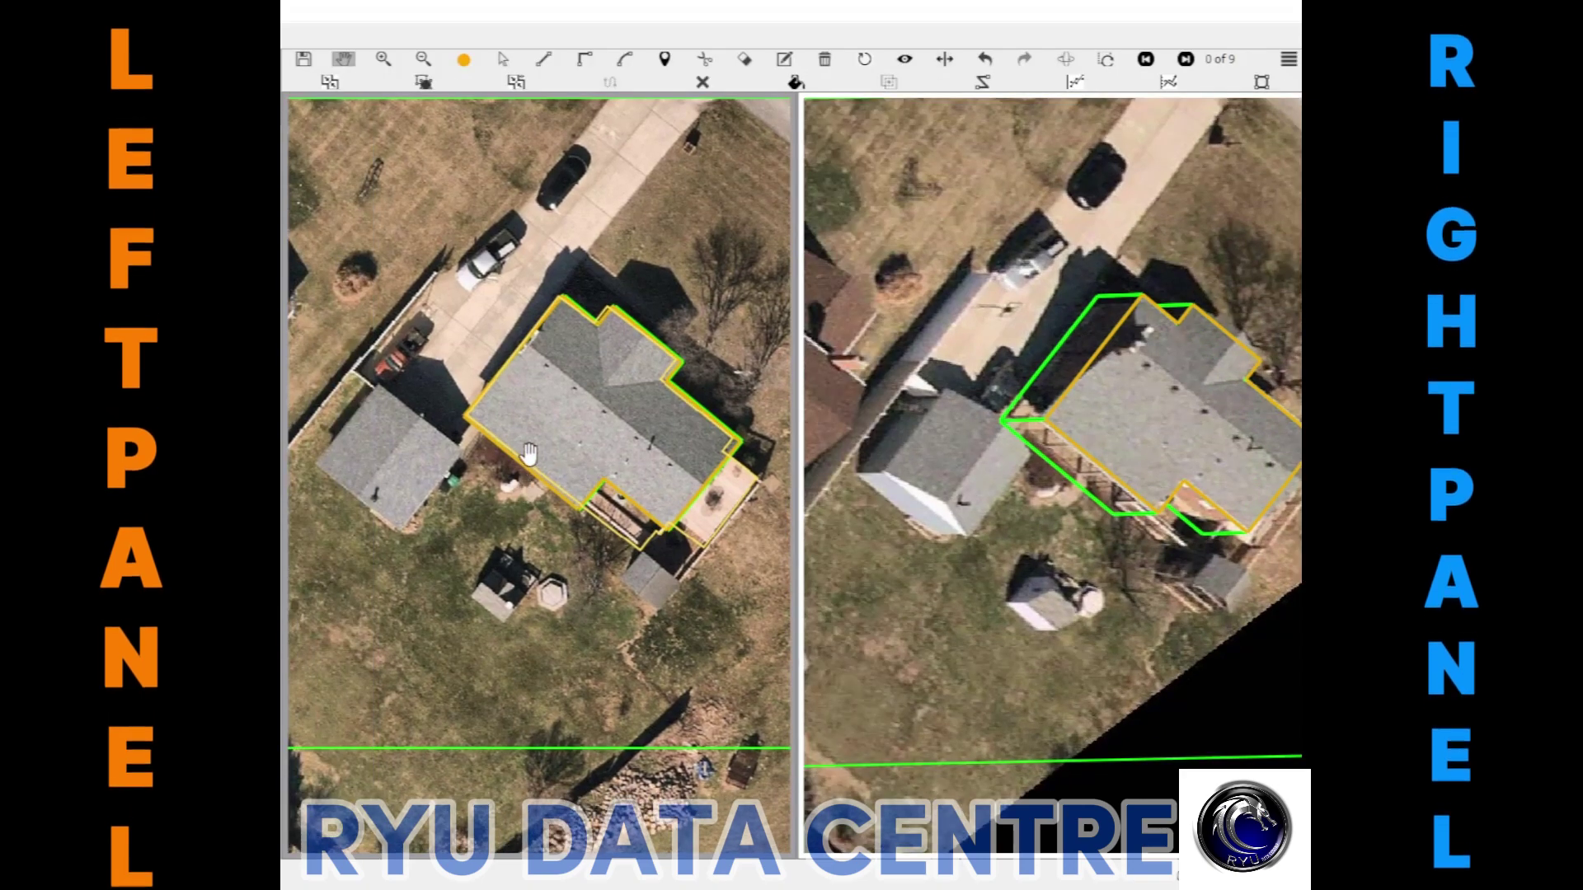
Zoom in, select the roof footprint polygon and bring the back deck area into view
scroll(528, 451, "up", 2)
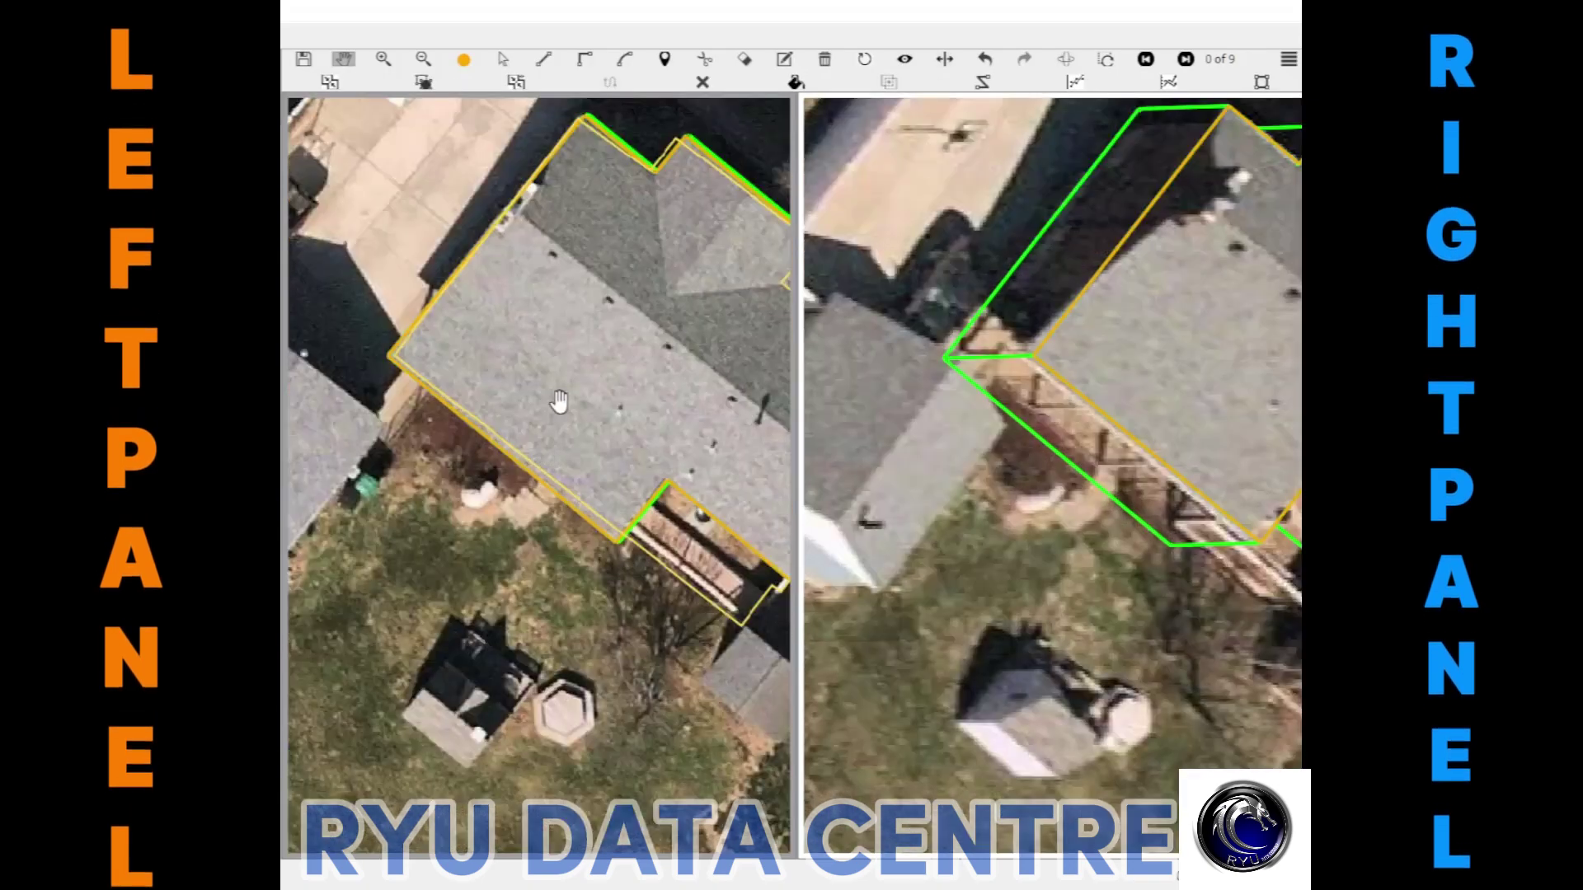
scroll(519, 470, "up", 2)
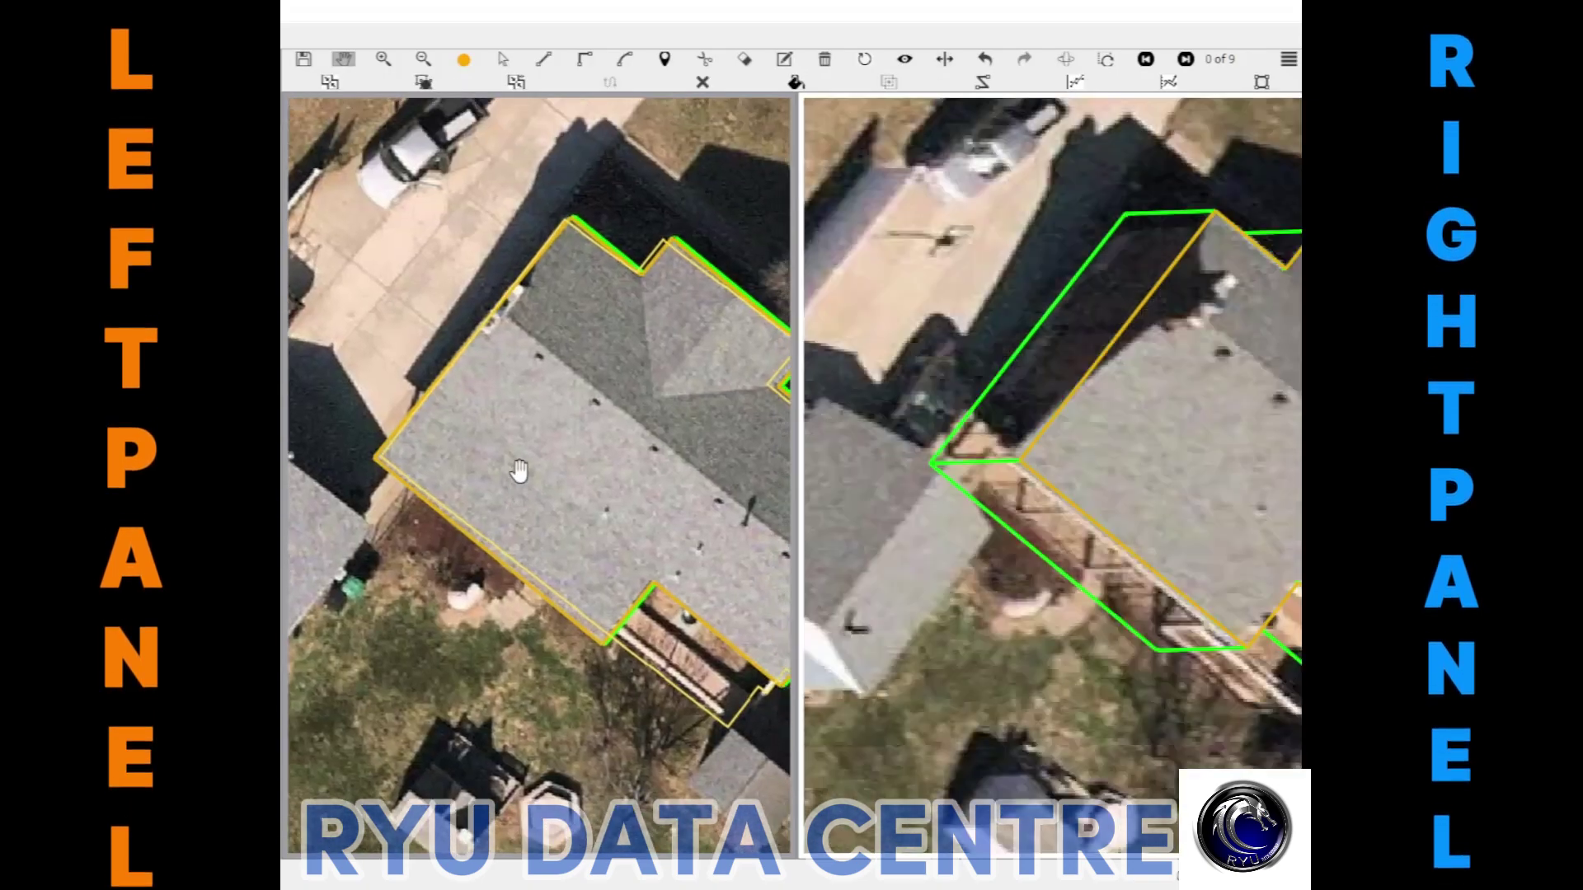
left_click(511, 328)
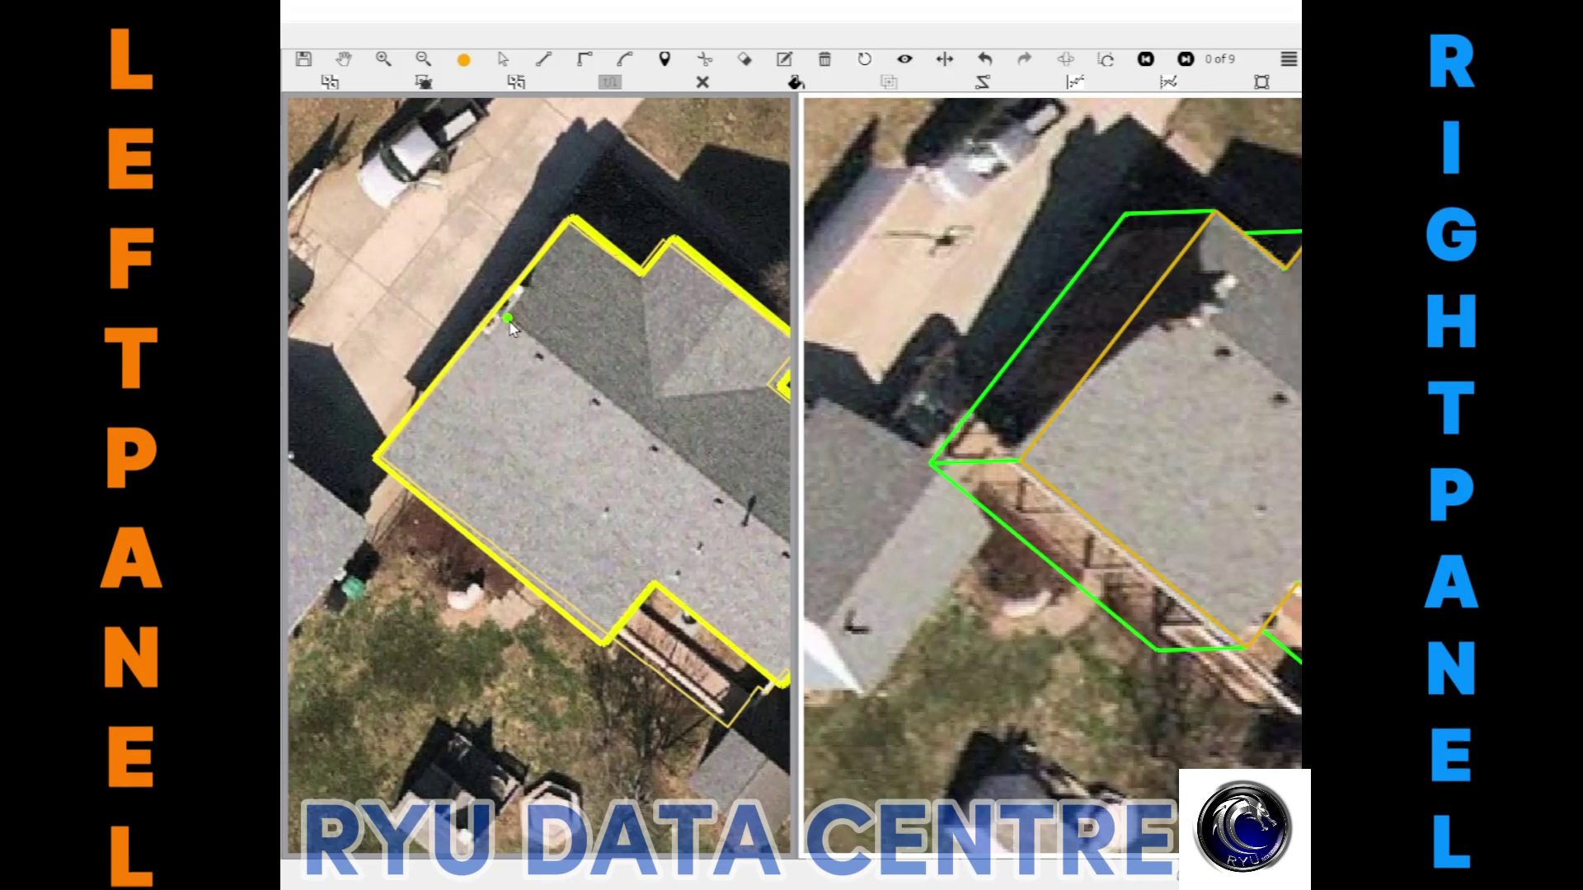
left_click_drag(865, 610, 610, 482)
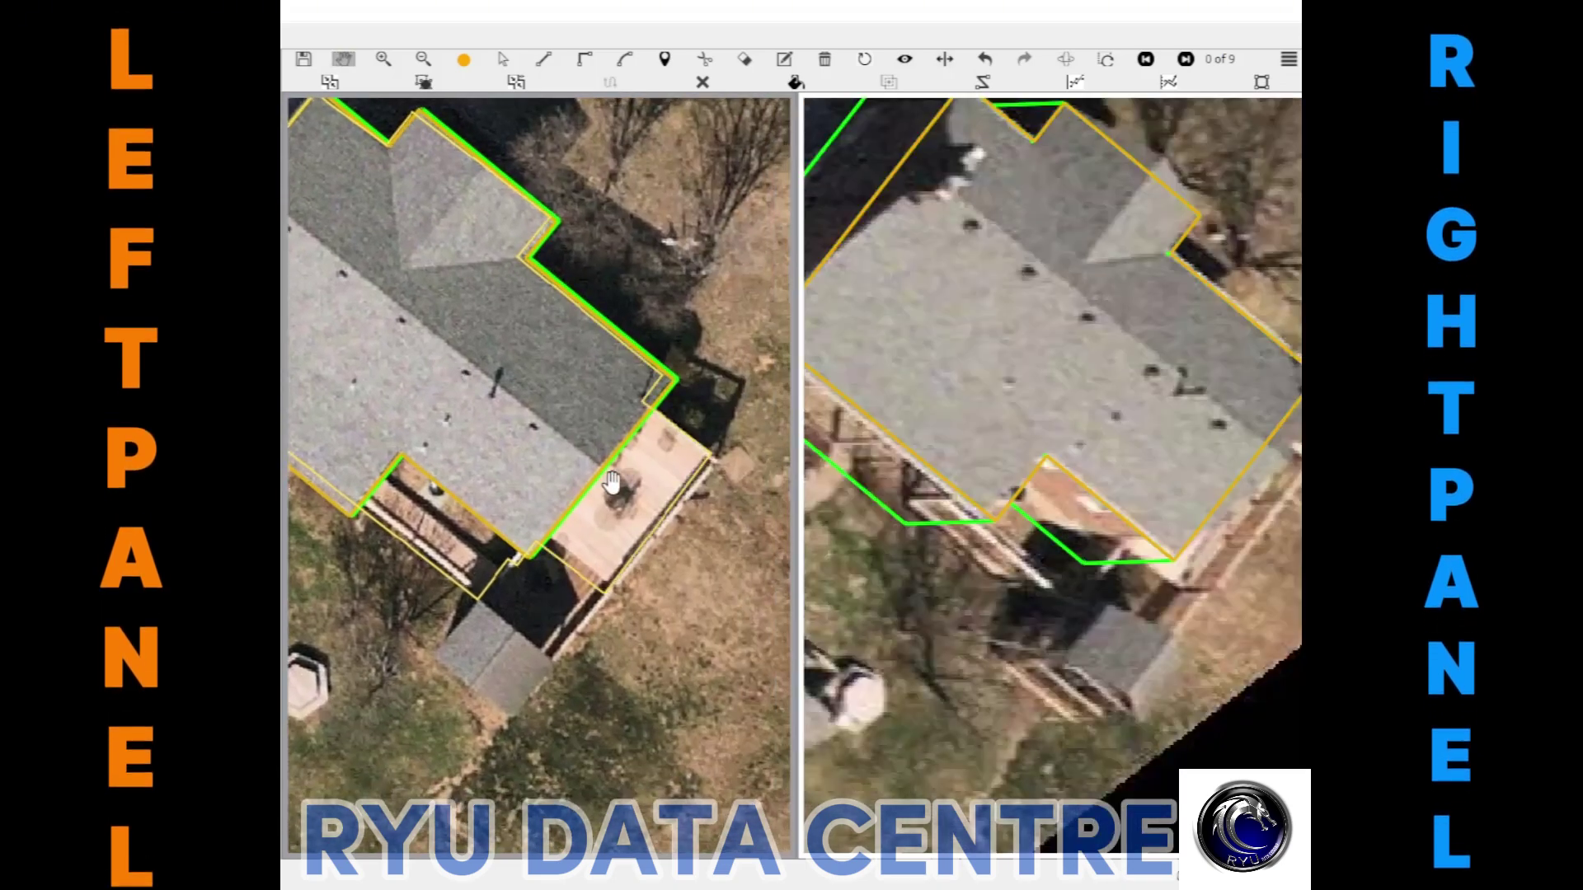
Draw a line across the roof near the deck and pick the roof's first edge segment
left_click(599, 465)
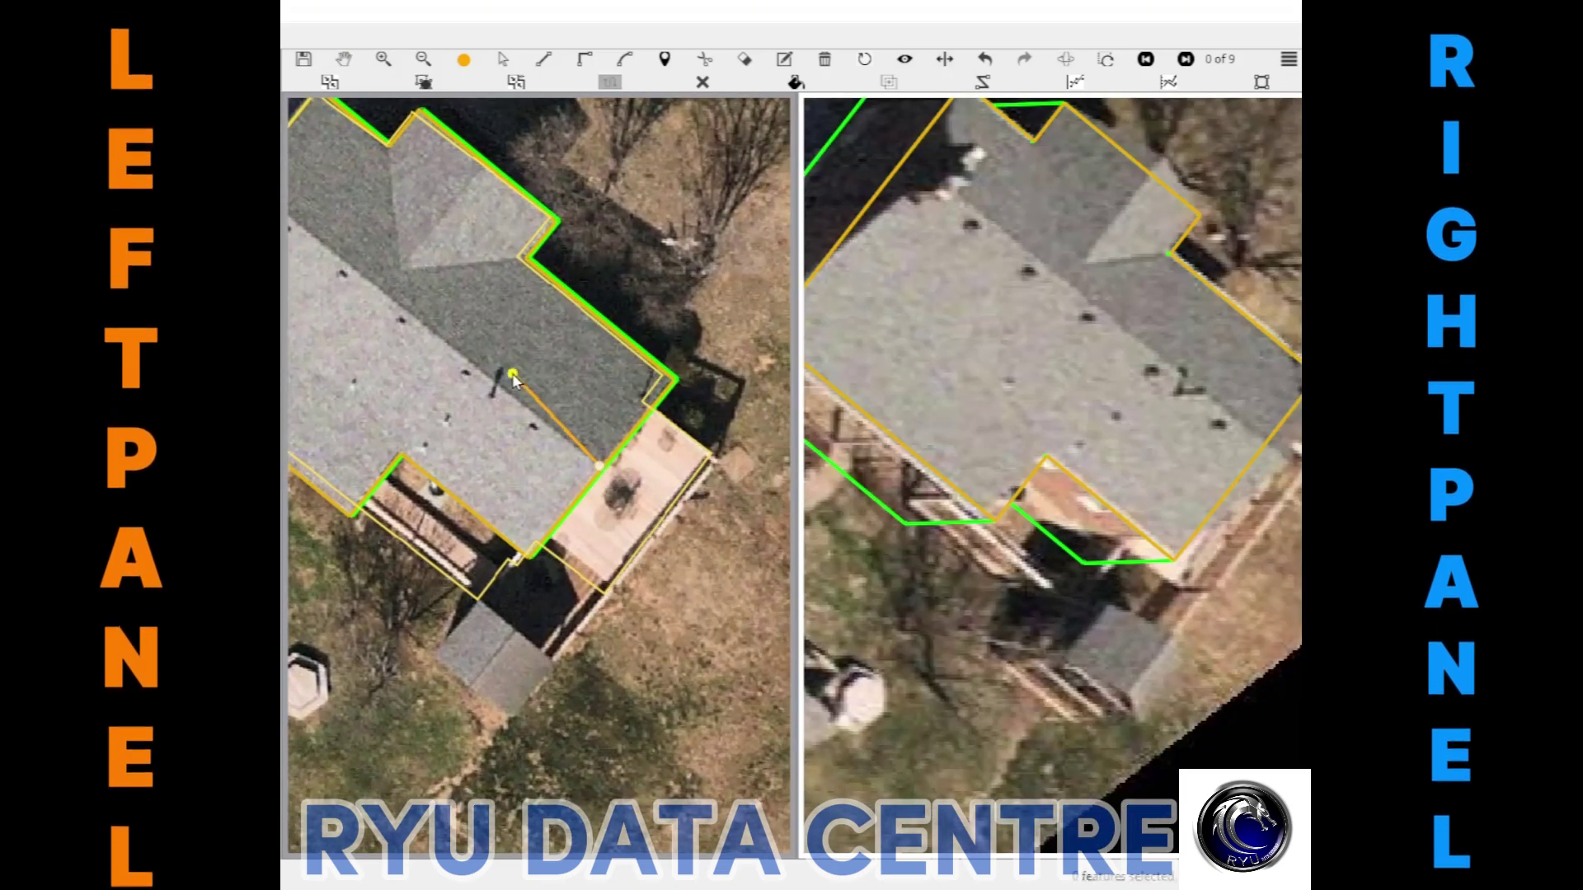
left_click(590, 312)
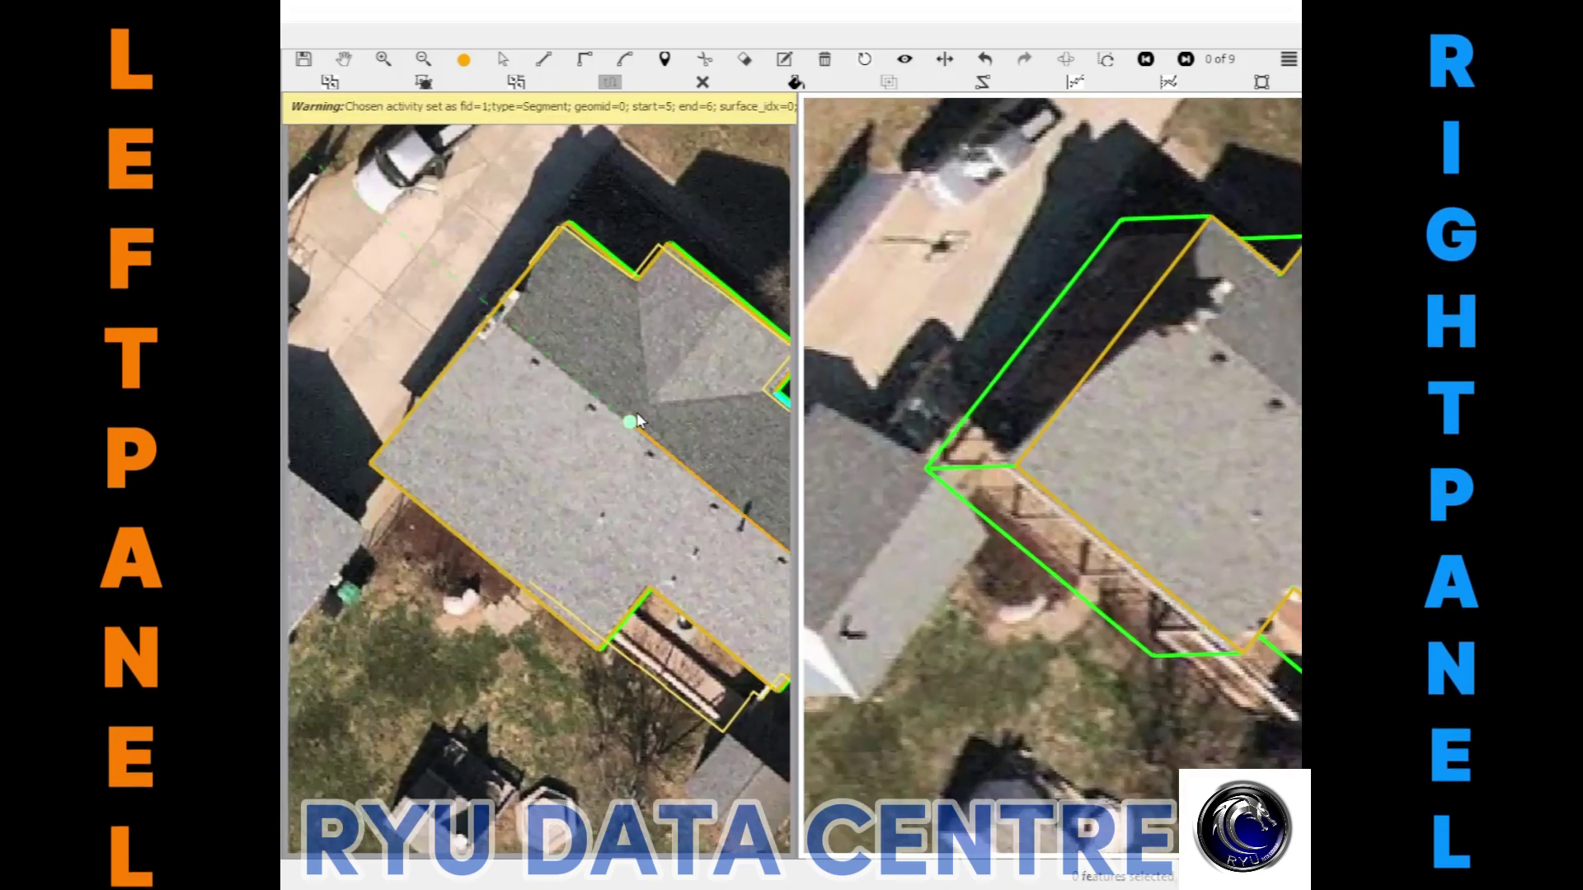
left_click(534, 355)
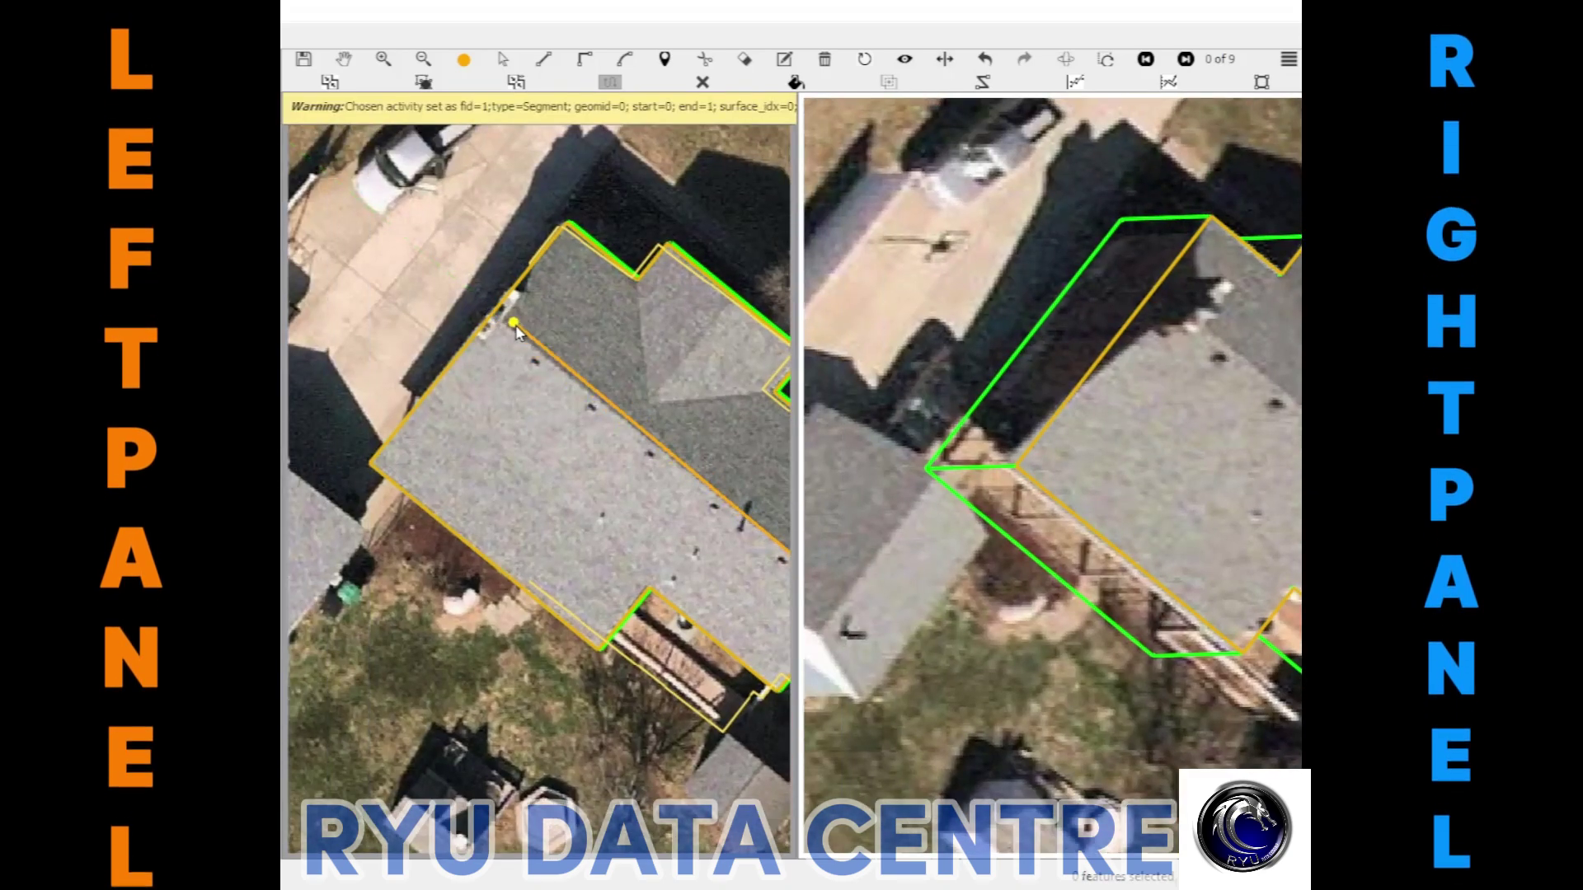
scroll(538, 377, "up", 1)
scroll(537, 378, "up", 1)
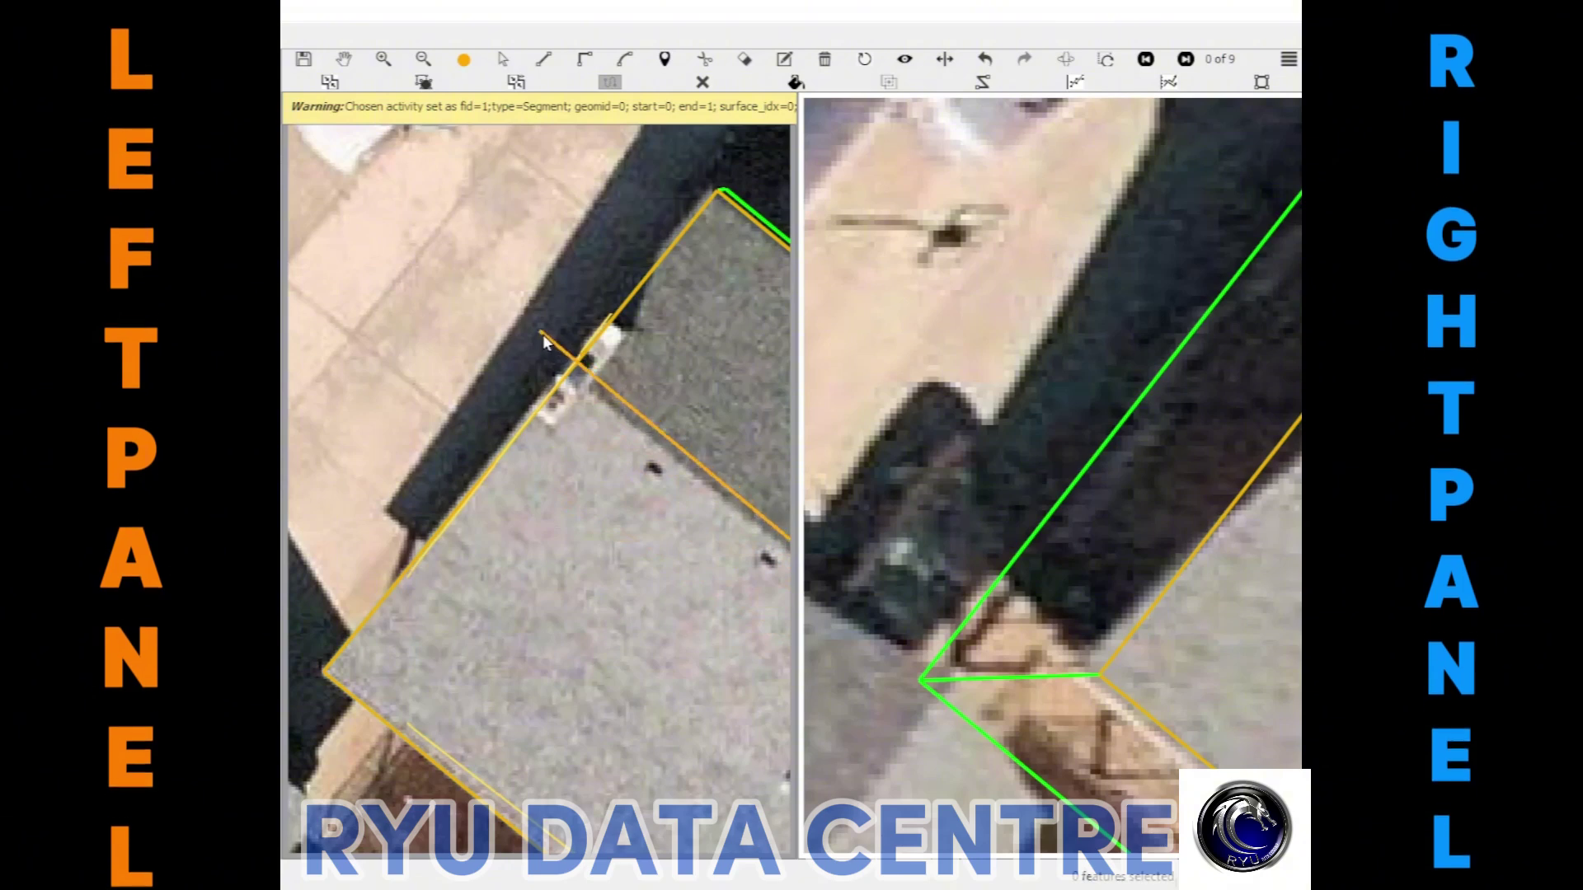
Start a new line from the roof's top edge and shift it parallel onto the main peak
left_click(775, 288)
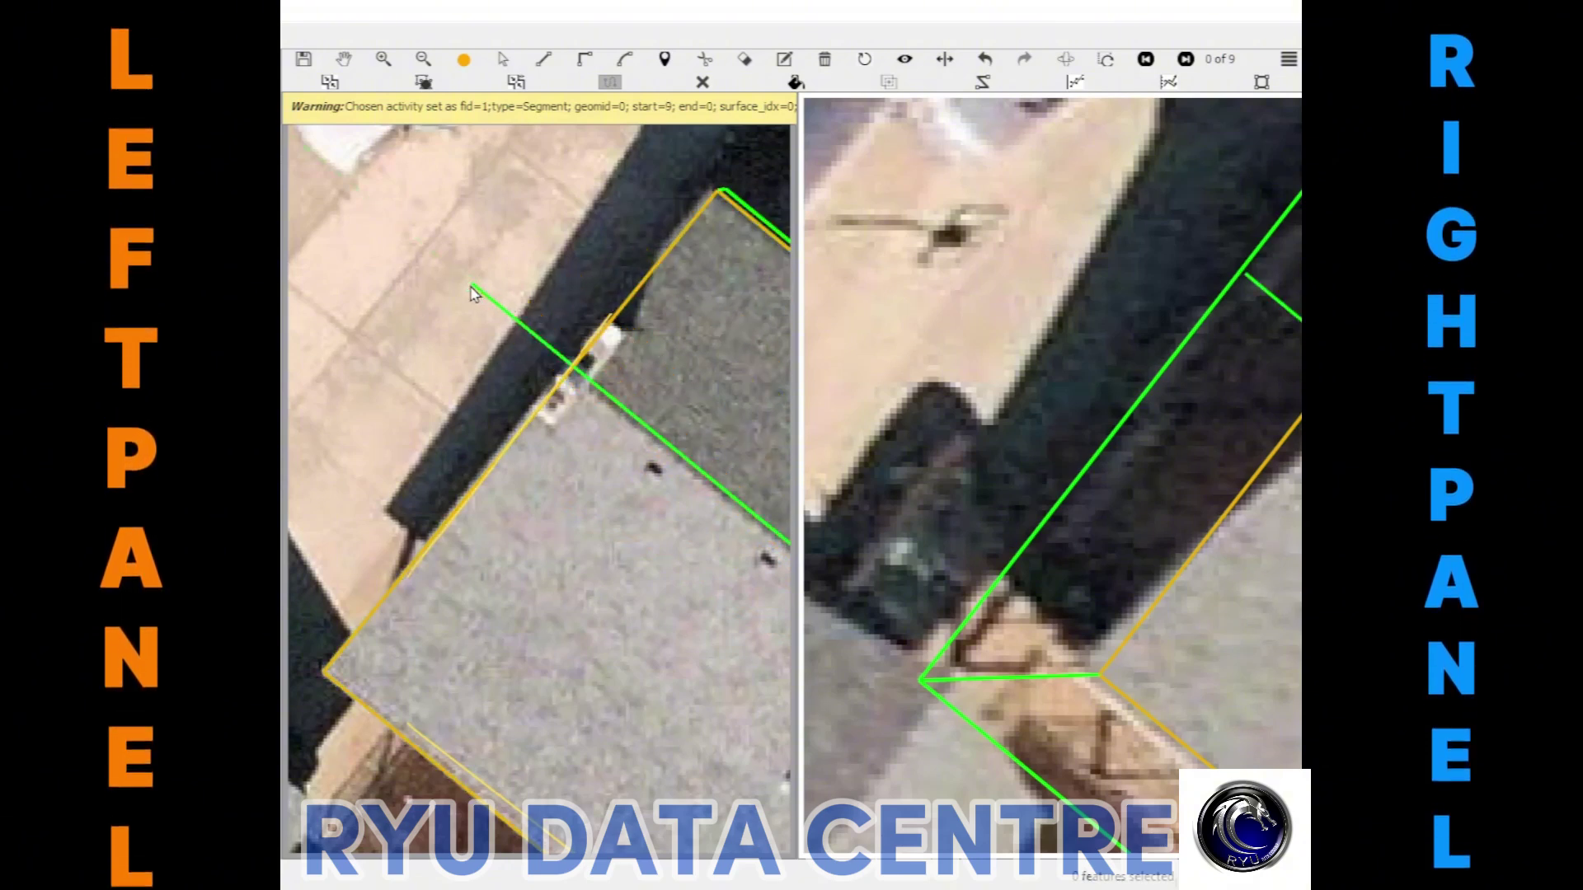
scroll(601, 396, "up", 2)
scroll(601, 396, "up", 2)
left_click_drag(601, 395, 529, 515)
key("Escape")
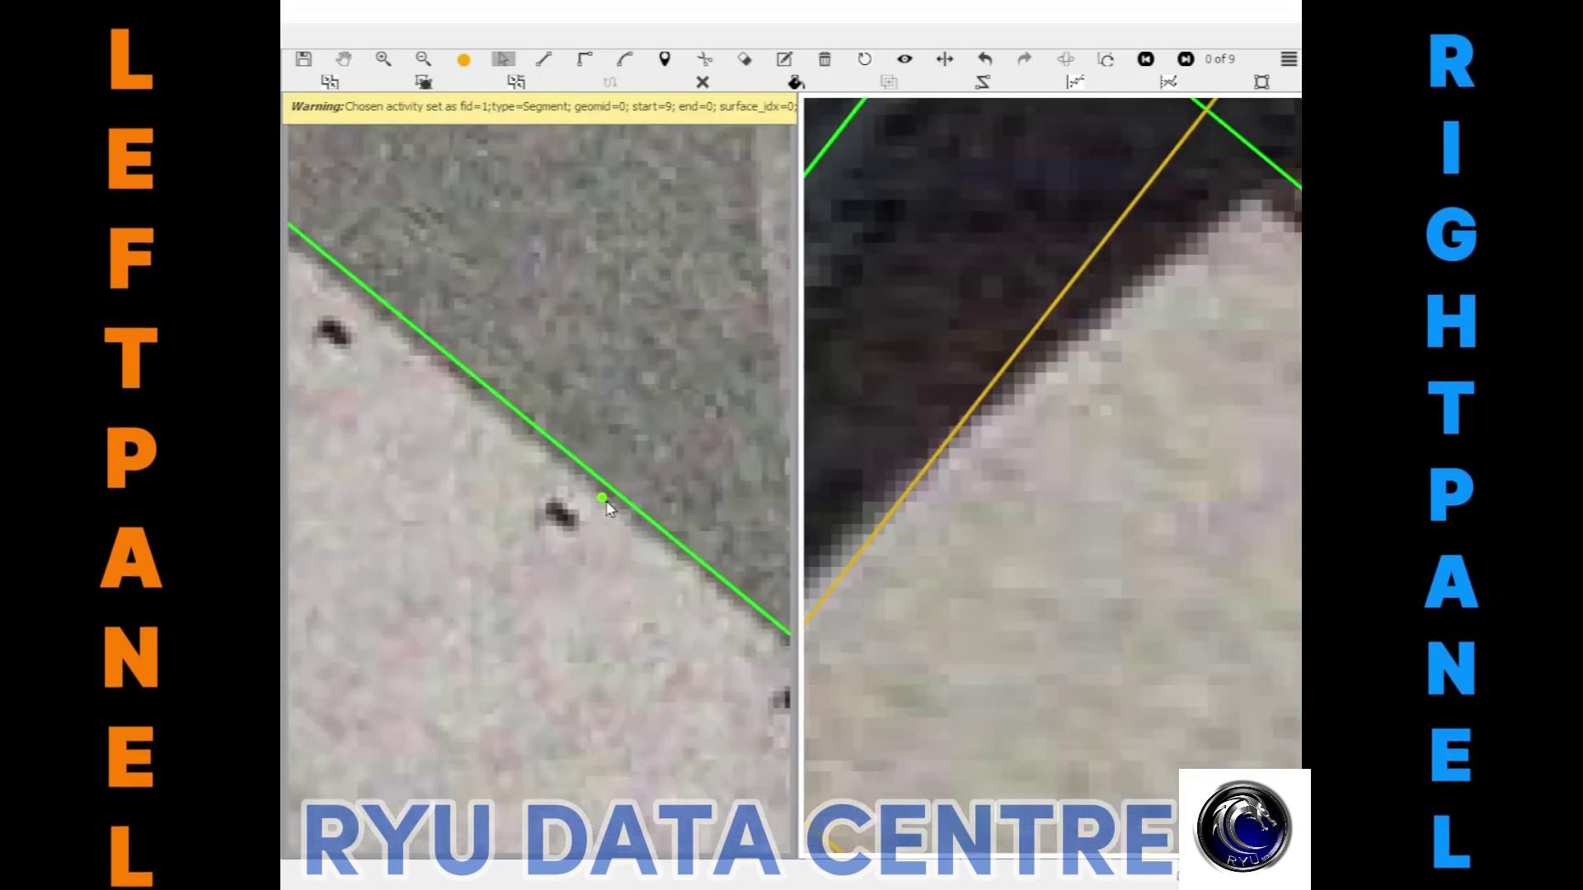
left_click_drag(624, 501, 535, 529)
scroll(597, 552, "down", 2)
scroll(597, 551, "down", 3)
key("Escape")
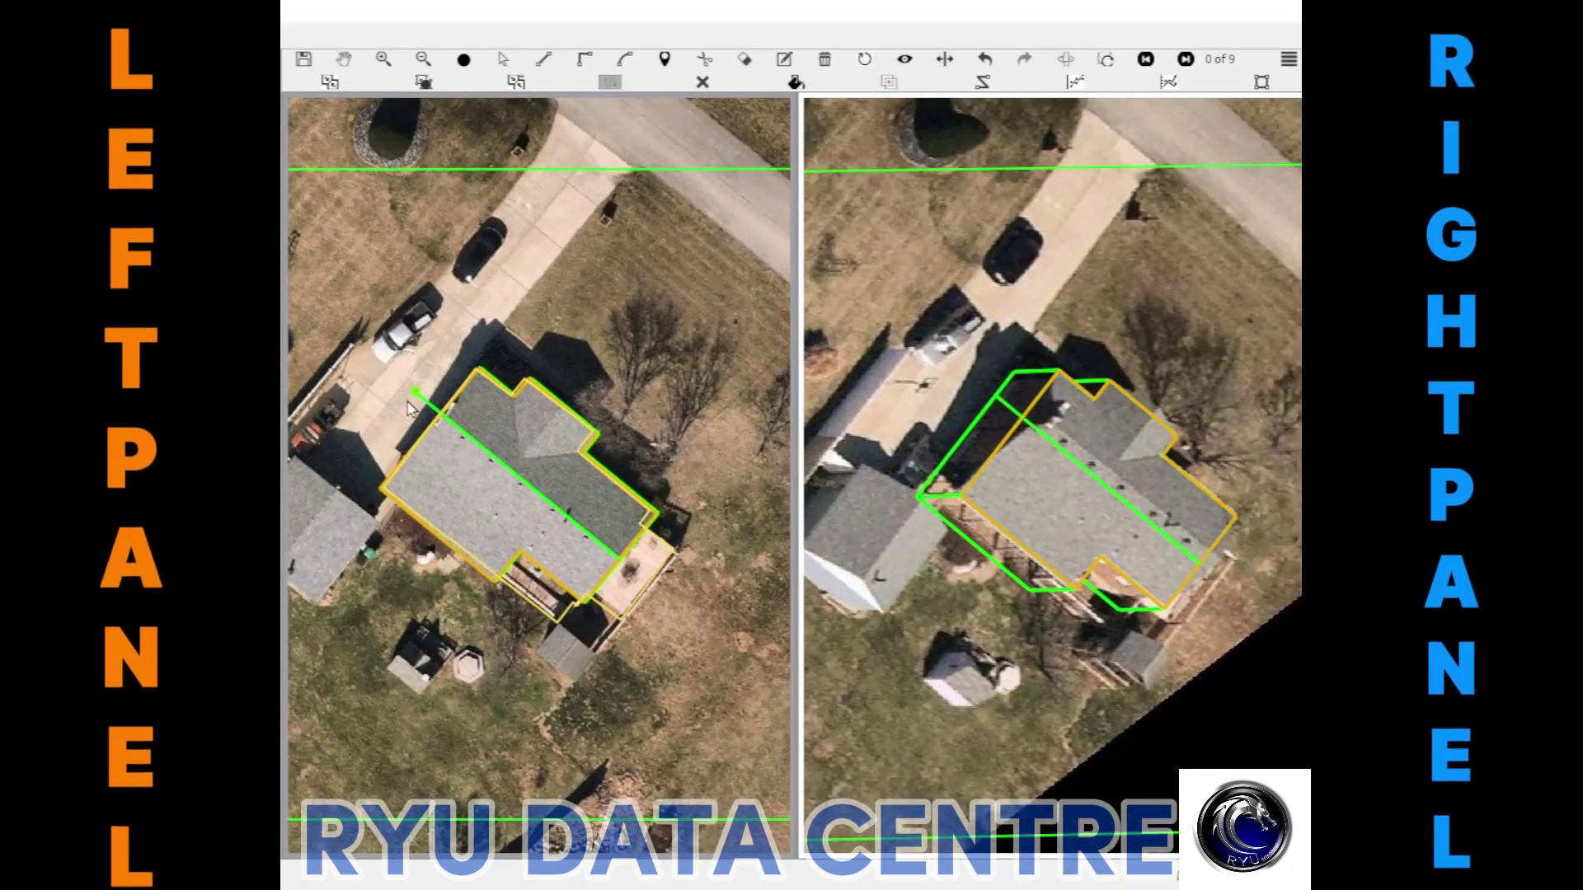
Select the new ridge line and check it against the plain imagery and another oblique view
left_click(544, 495)
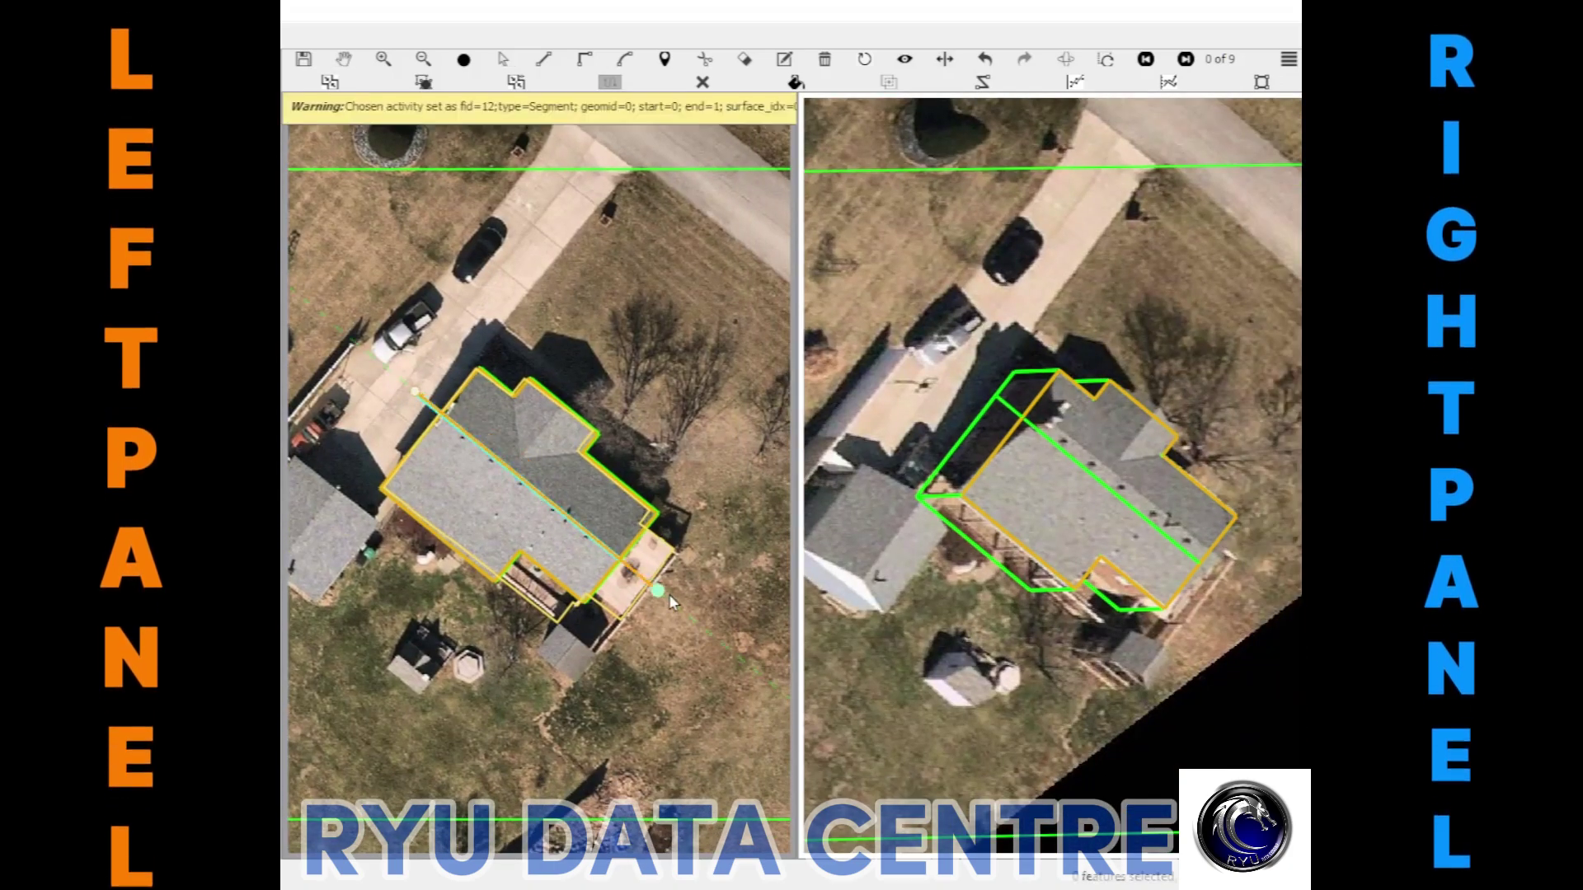
scroll(684, 620, "up", 3)
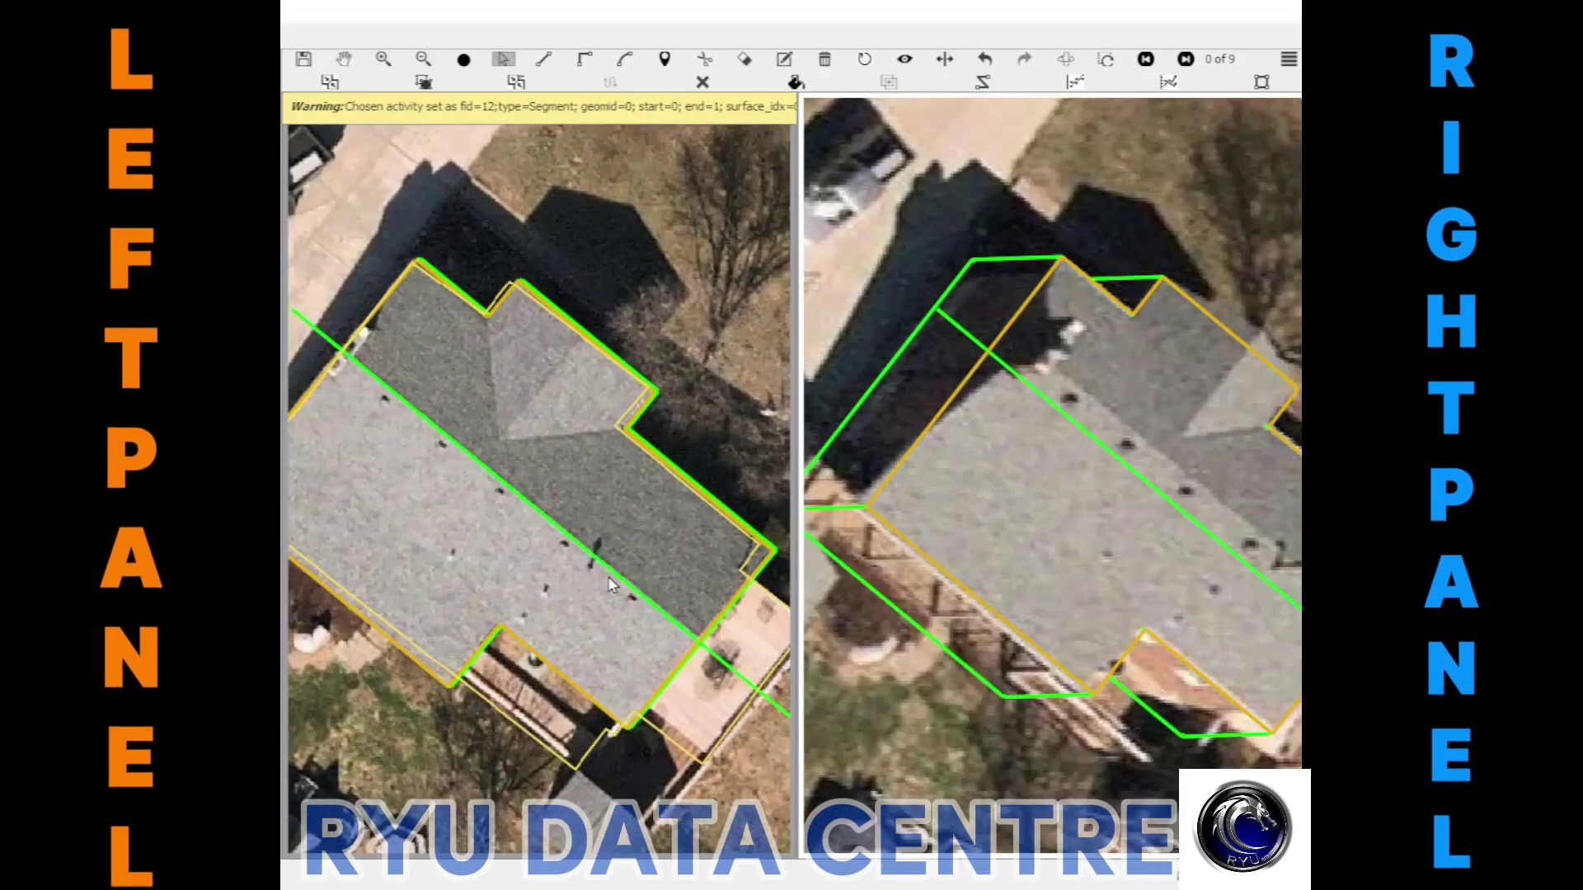
scroll(631, 624, "down", 3)
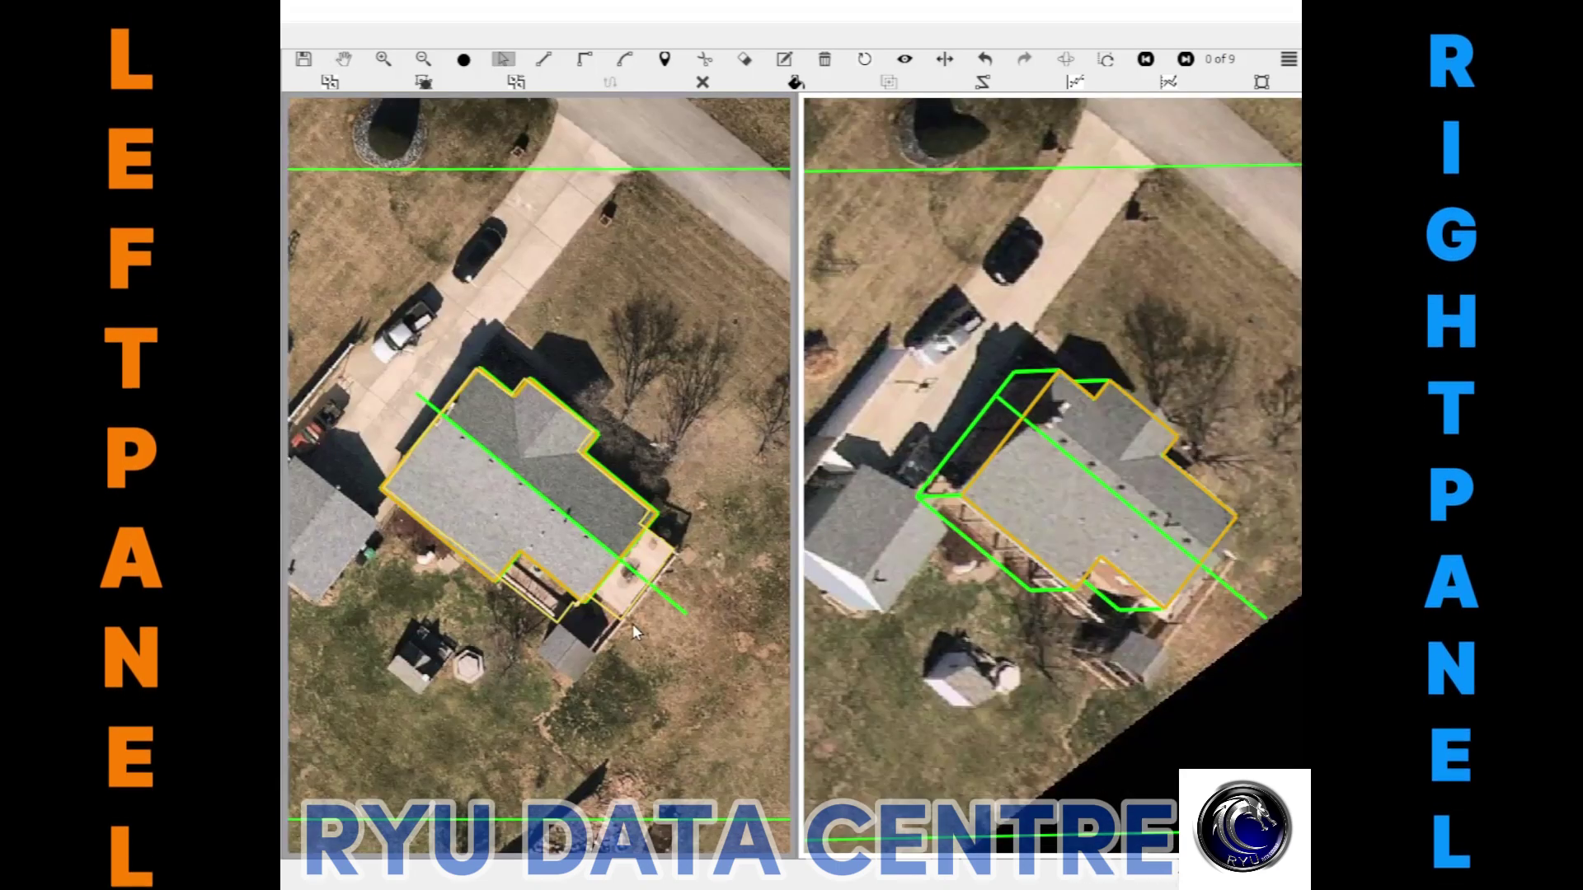
key("Escape")
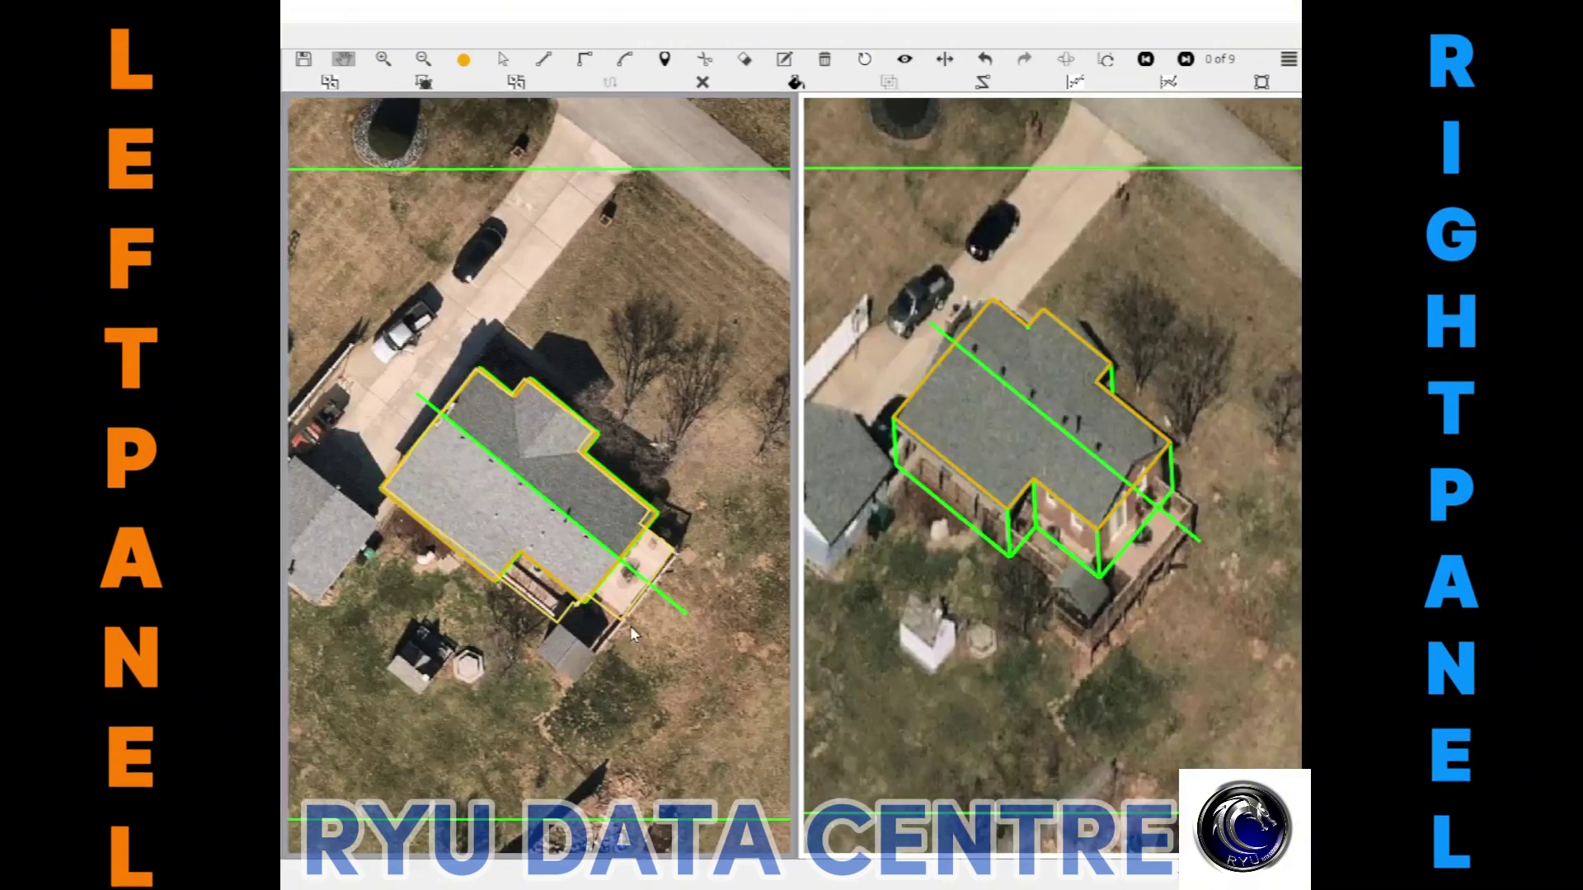
key("Escape")
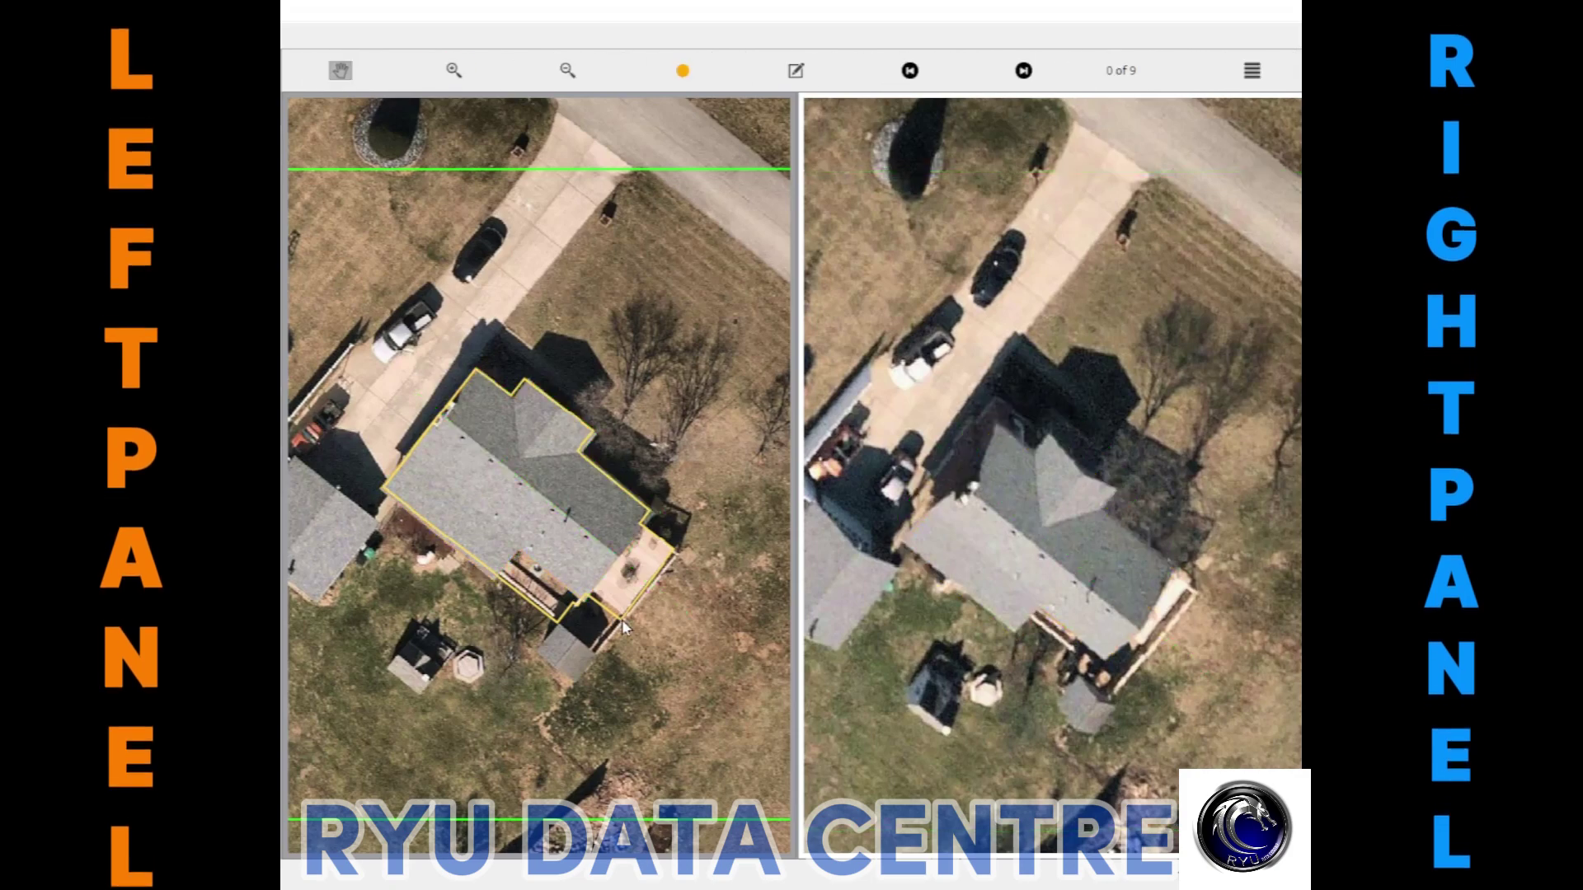
key("Escape")
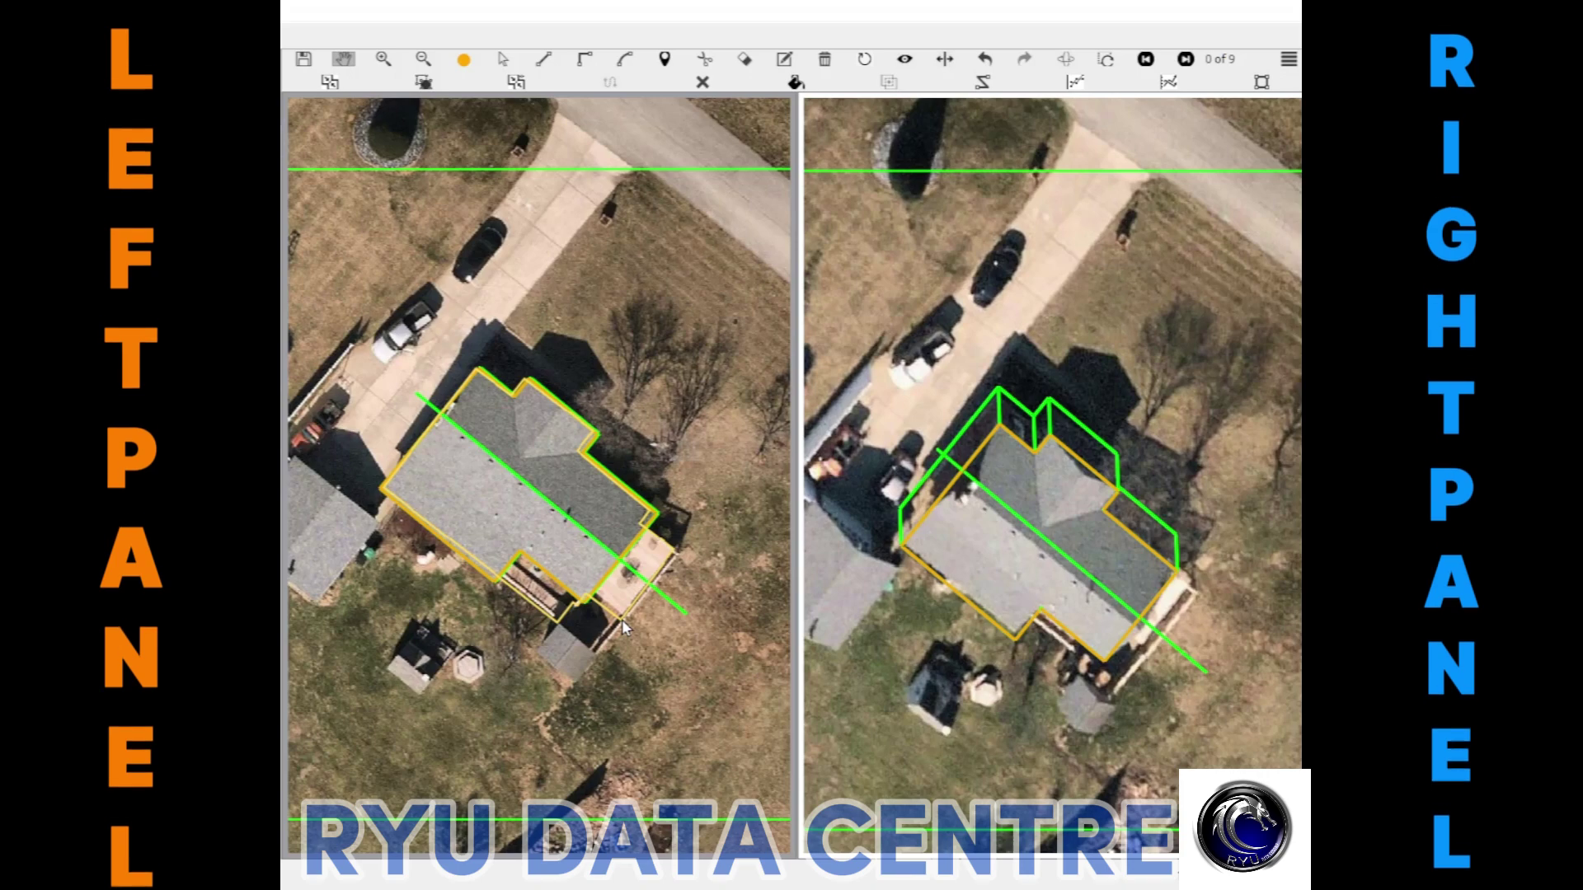
key("Escape")
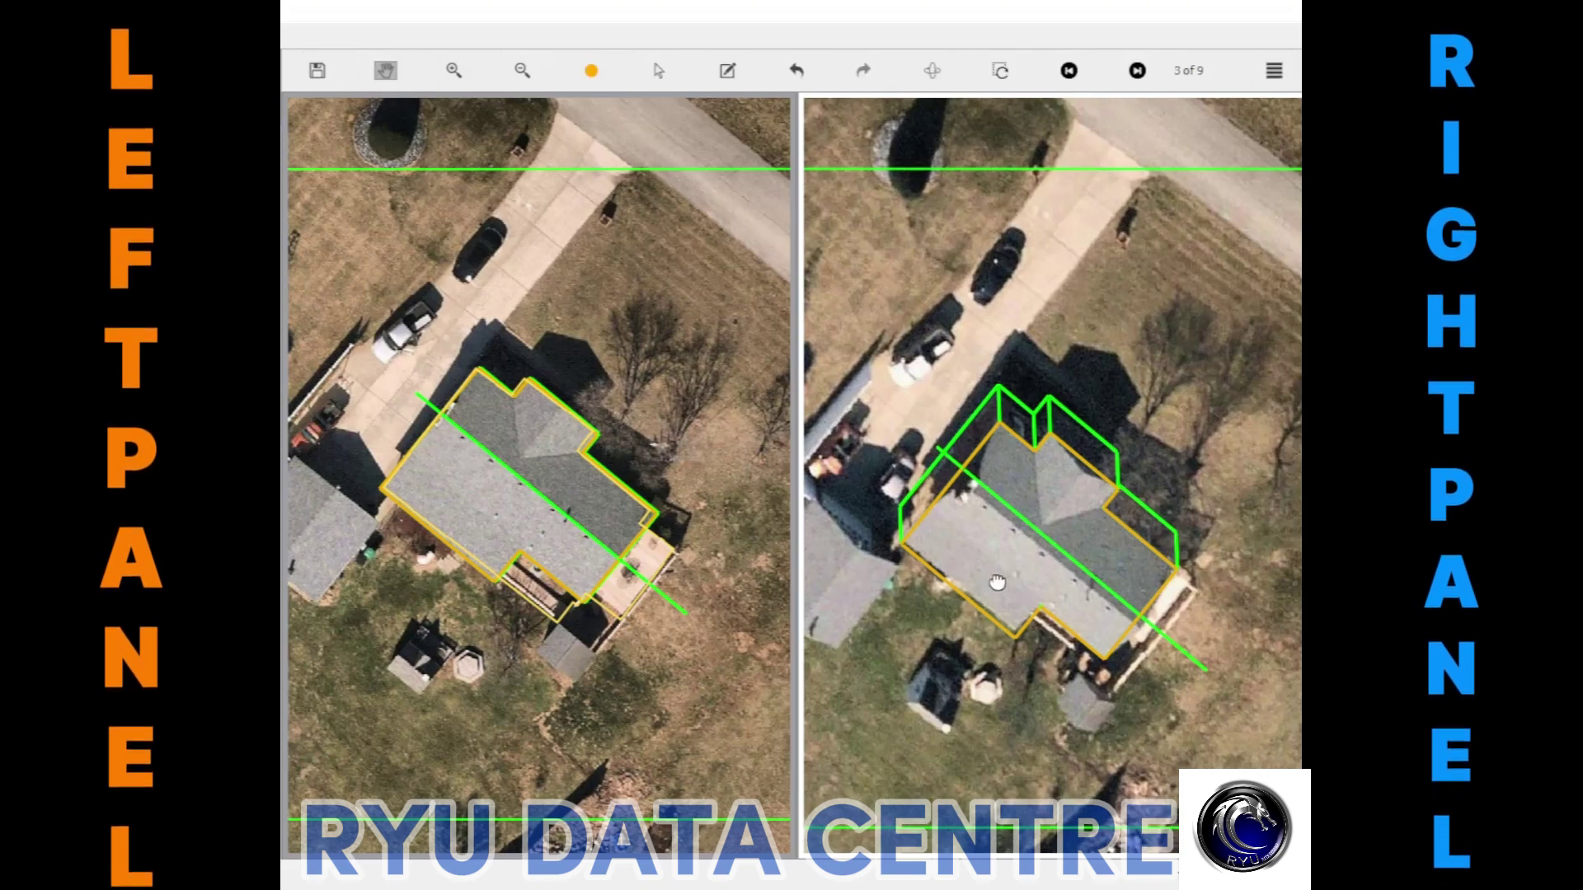
left_click_drag(983, 603, 988, 551)
scroll(989, 550, "up", 3)
scroll(988, 550, "up", 2)
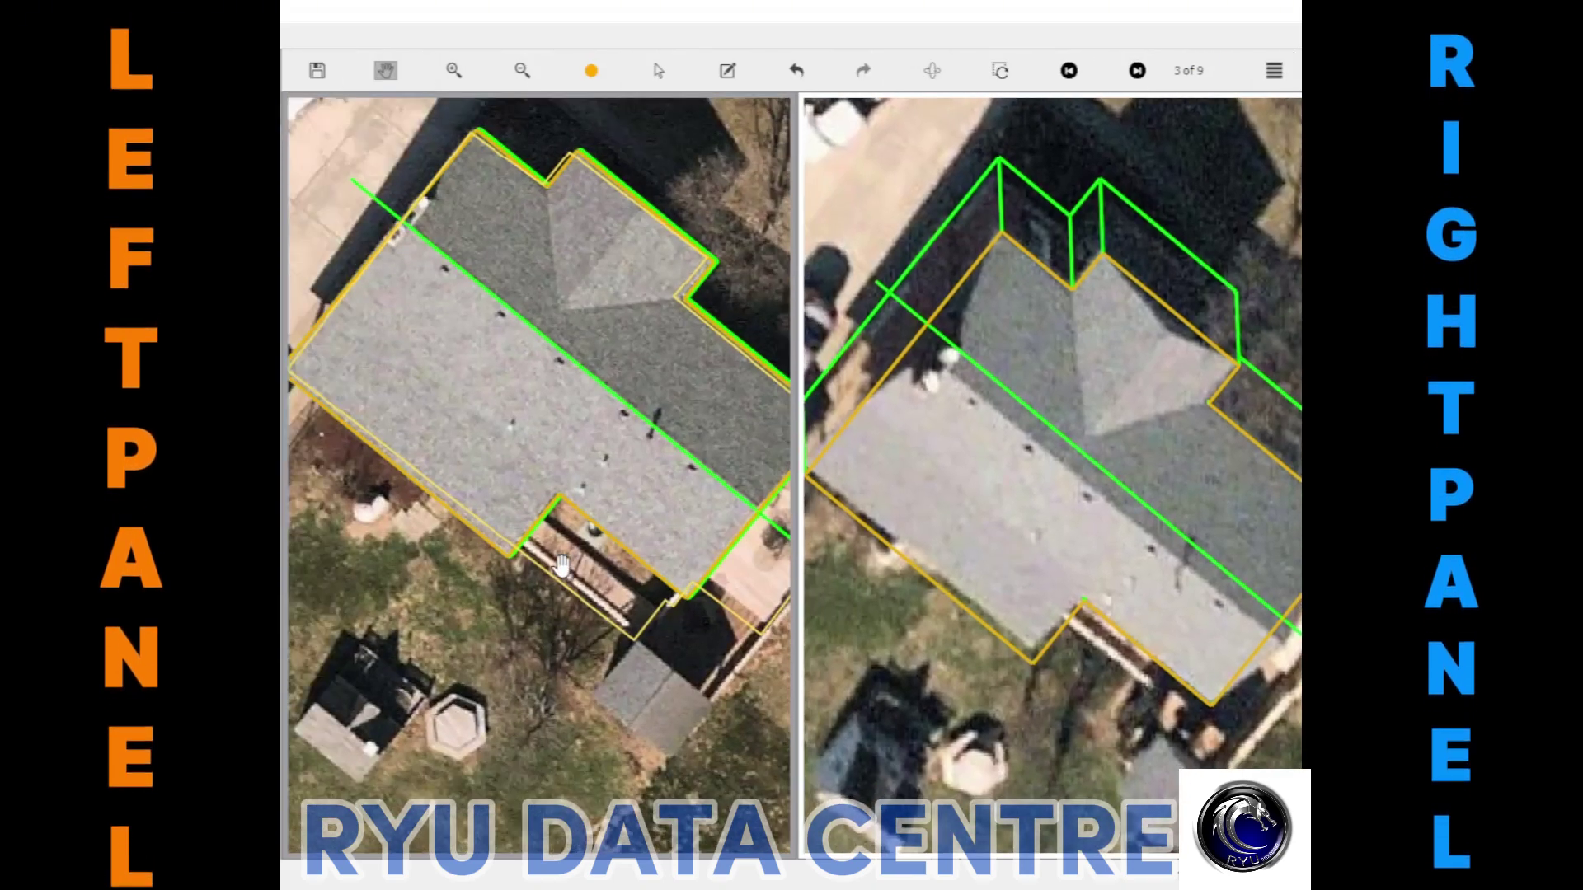
Draw a right-angled orange line from the porch-side roof corner to the roof's left edge
key("r")
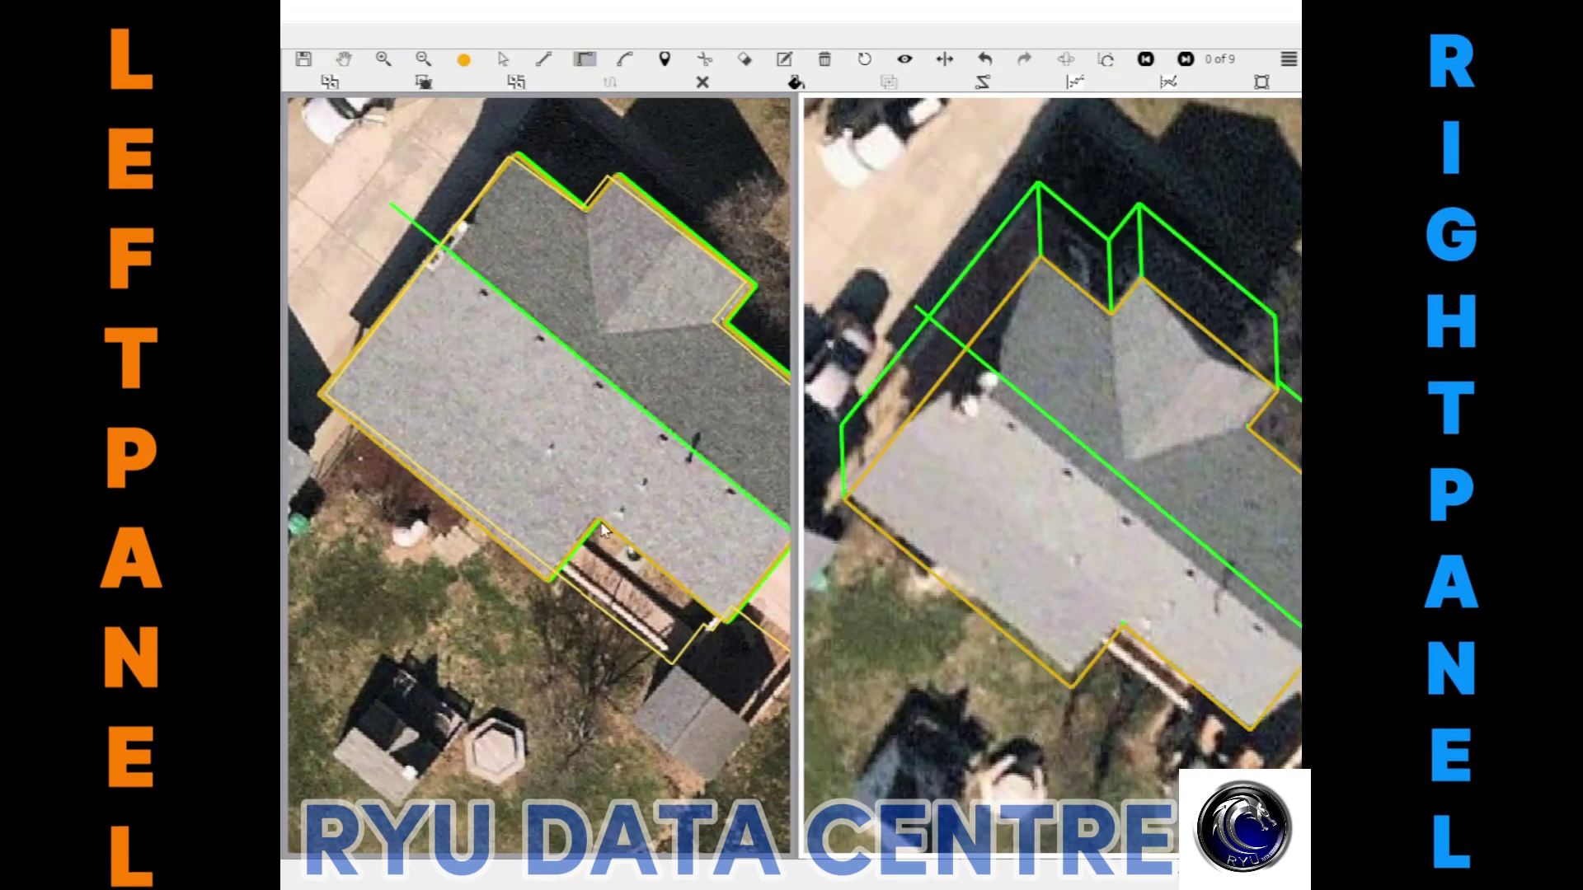
left_click(597, 519)
left_click(409, 410)
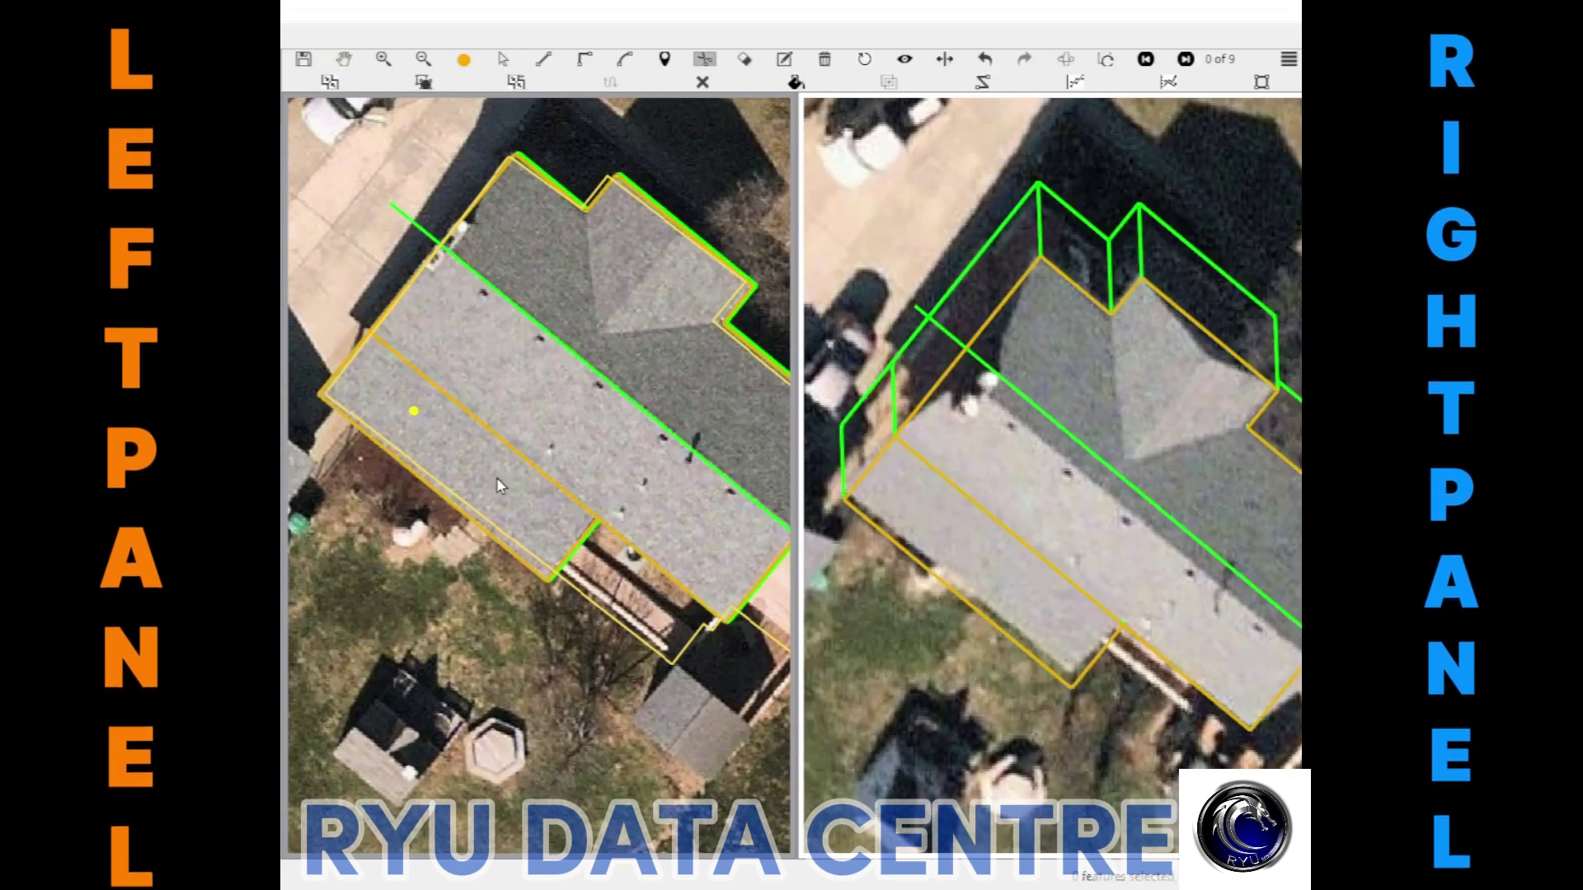
scroll(459, 582, "down", 3)
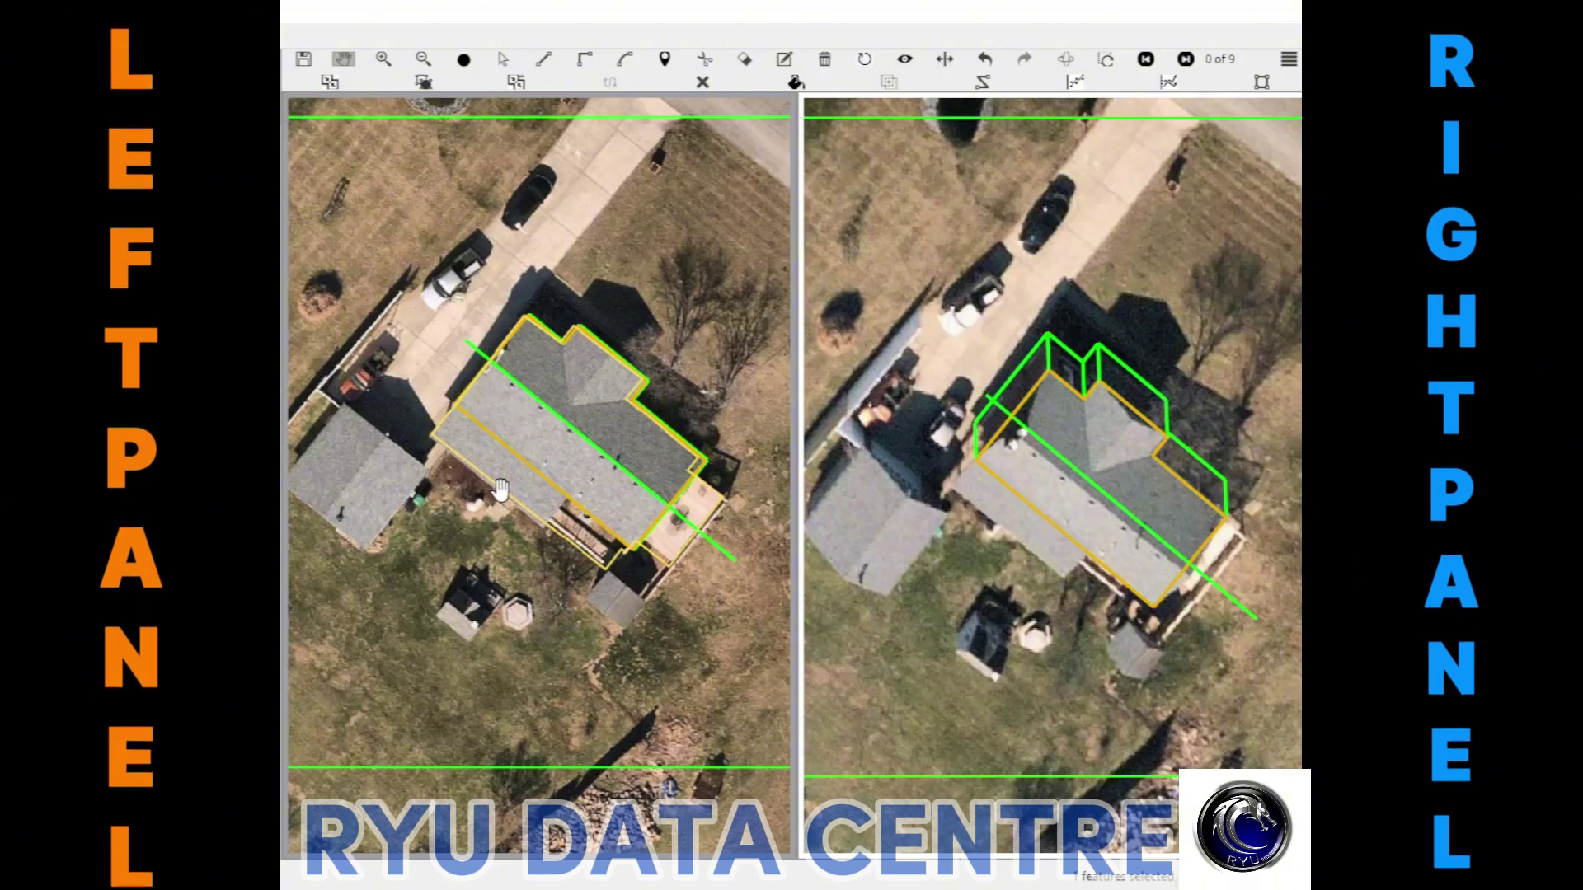
Draw a line from the roof's upper-left corner, snapped to the outline, to the porch overhang point
key("l")
left_click(464, 339)
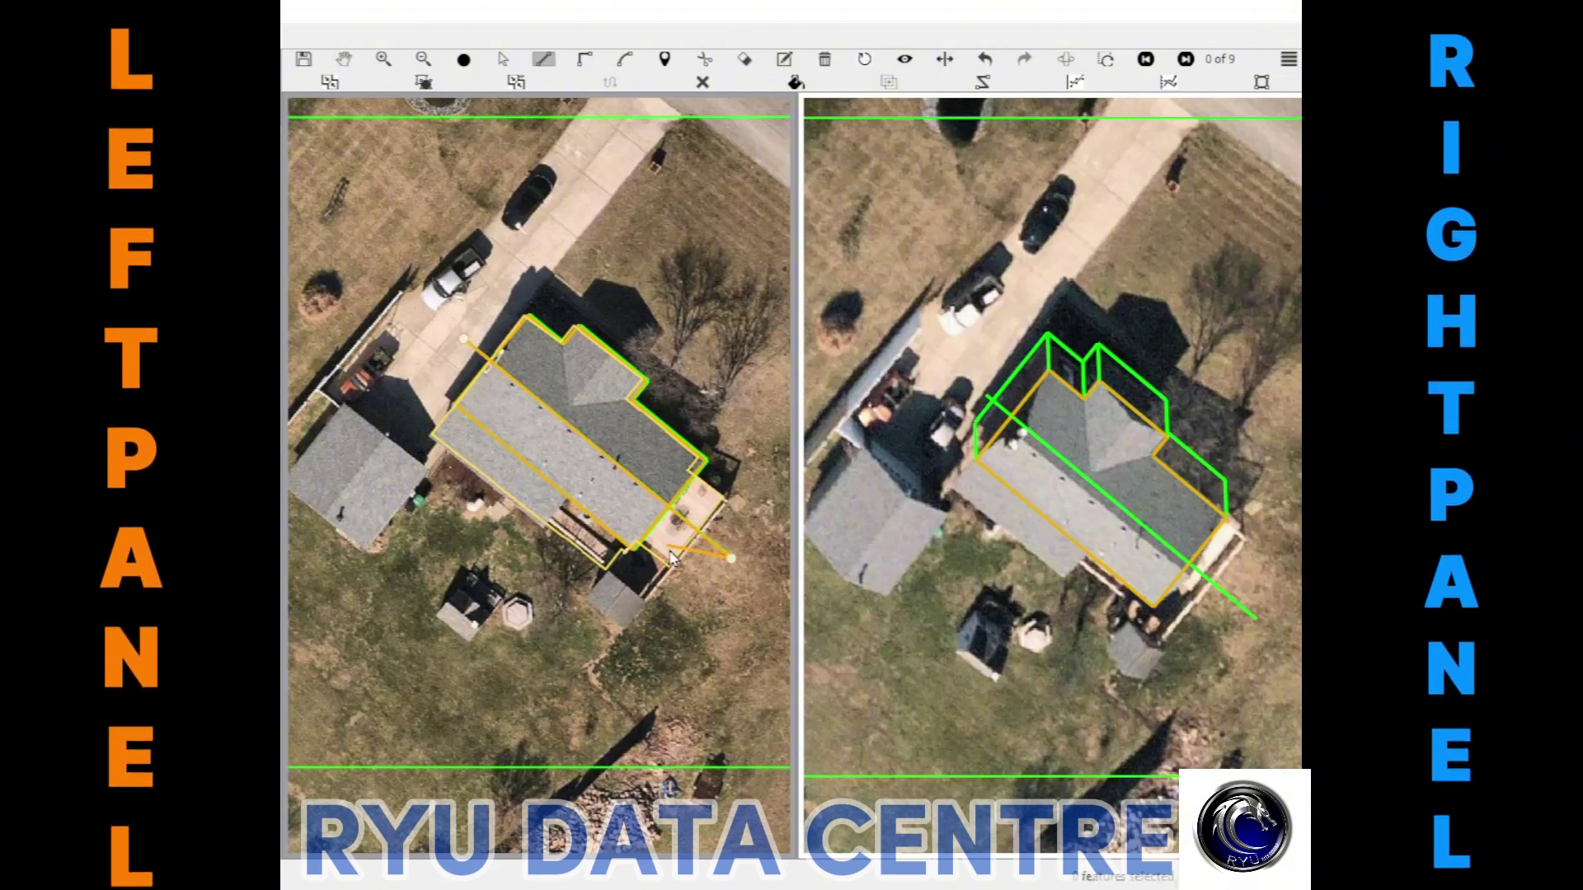
left_click(631, 551)
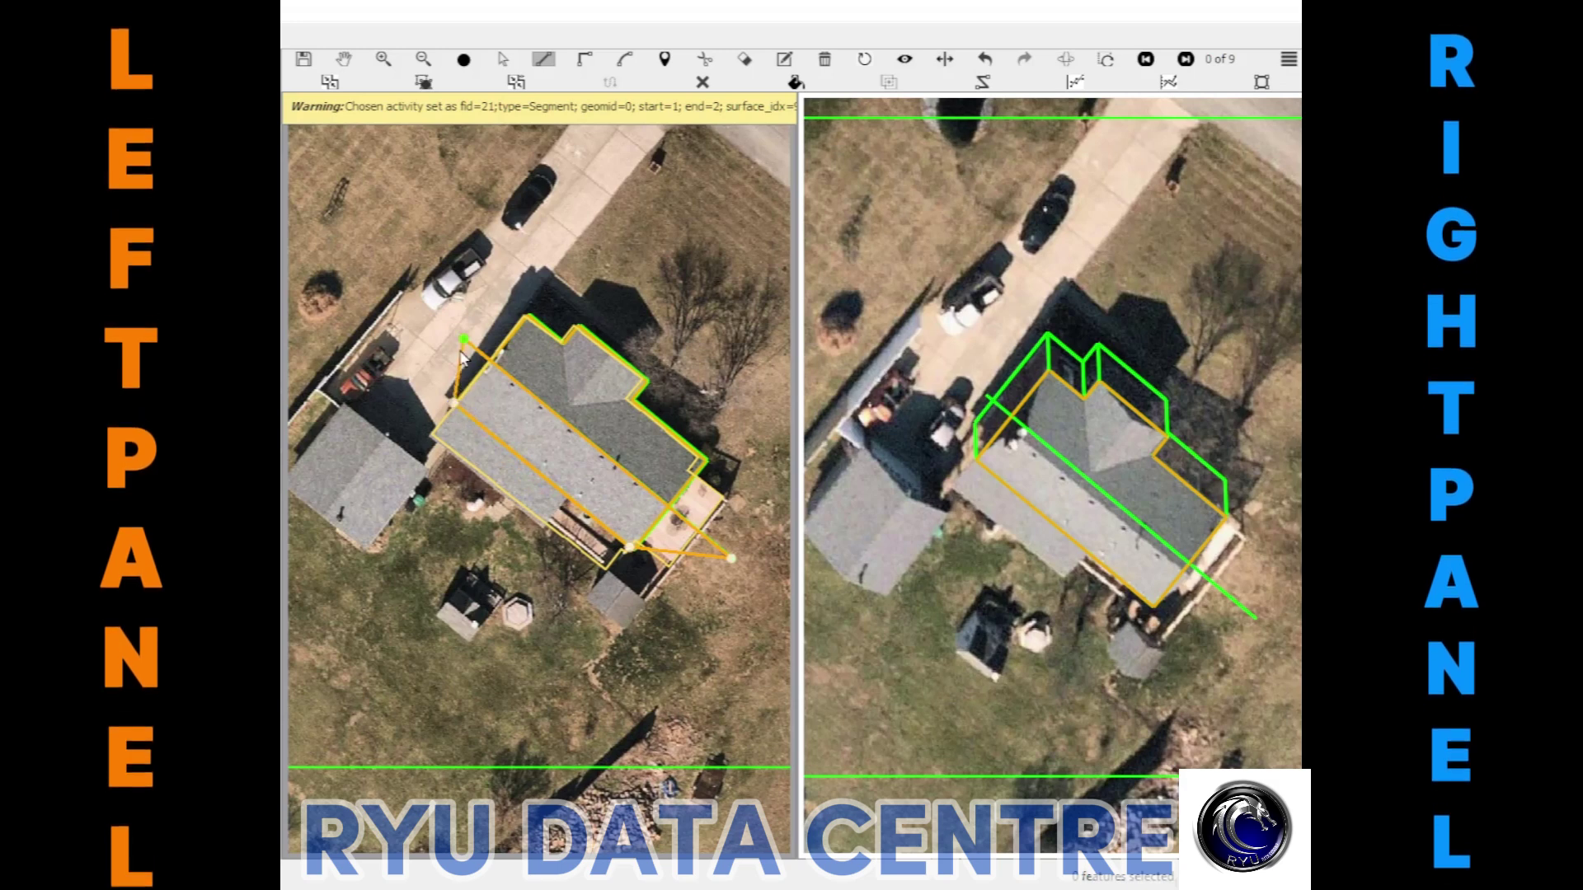
left_click(715, 561)
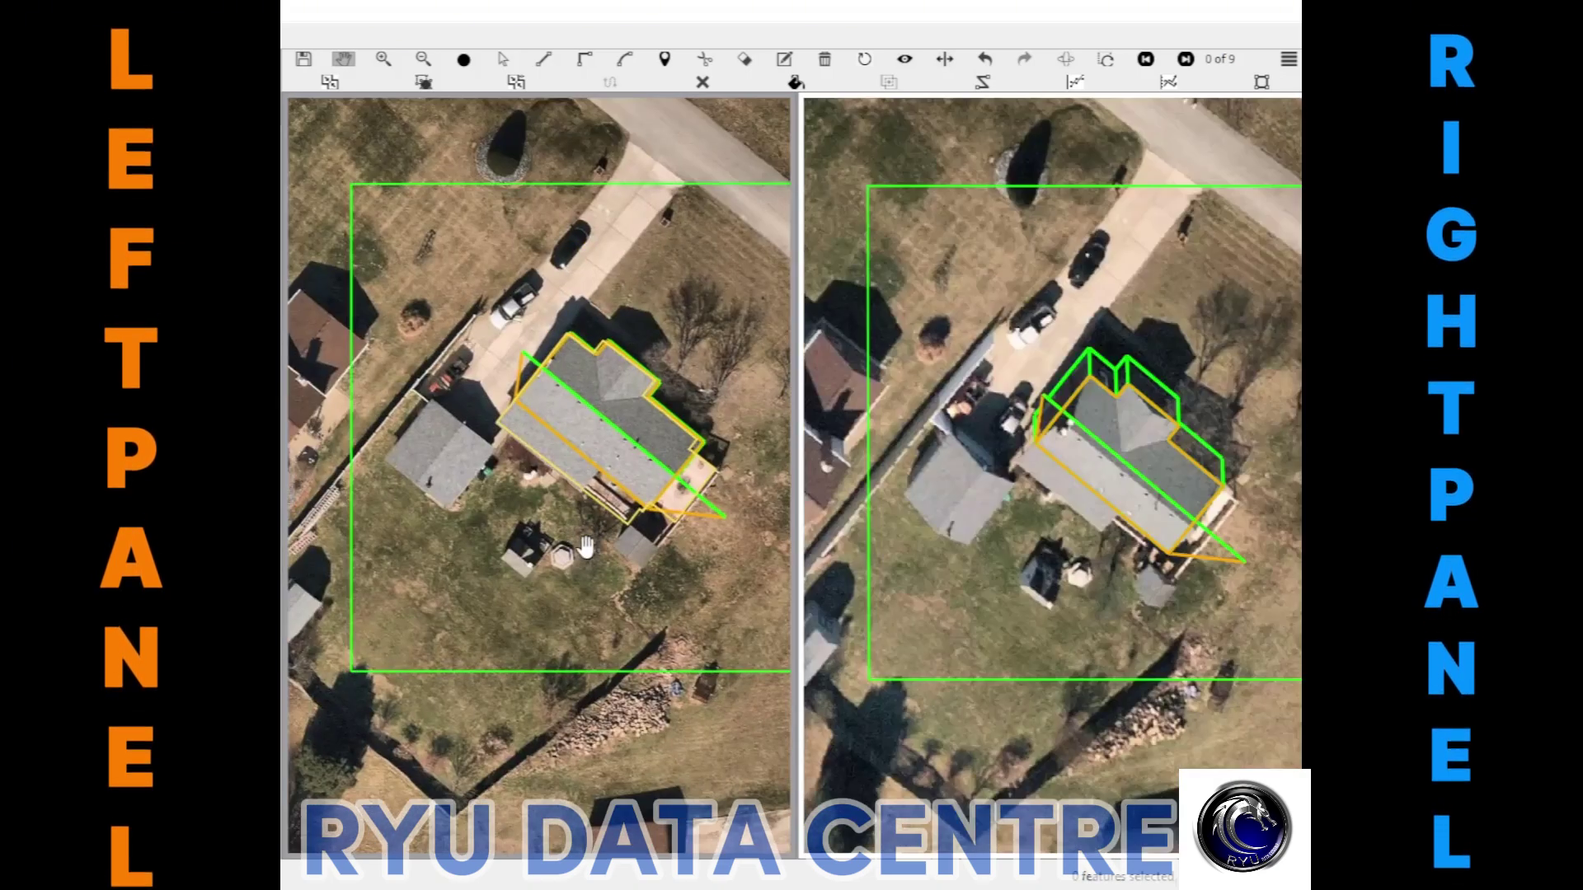
Zoom into the left roof end and start a line at the roof's left corner
scroll(688, 462, "up", 3)
left_click_drag(688, 463, 542, 468)
key("s")
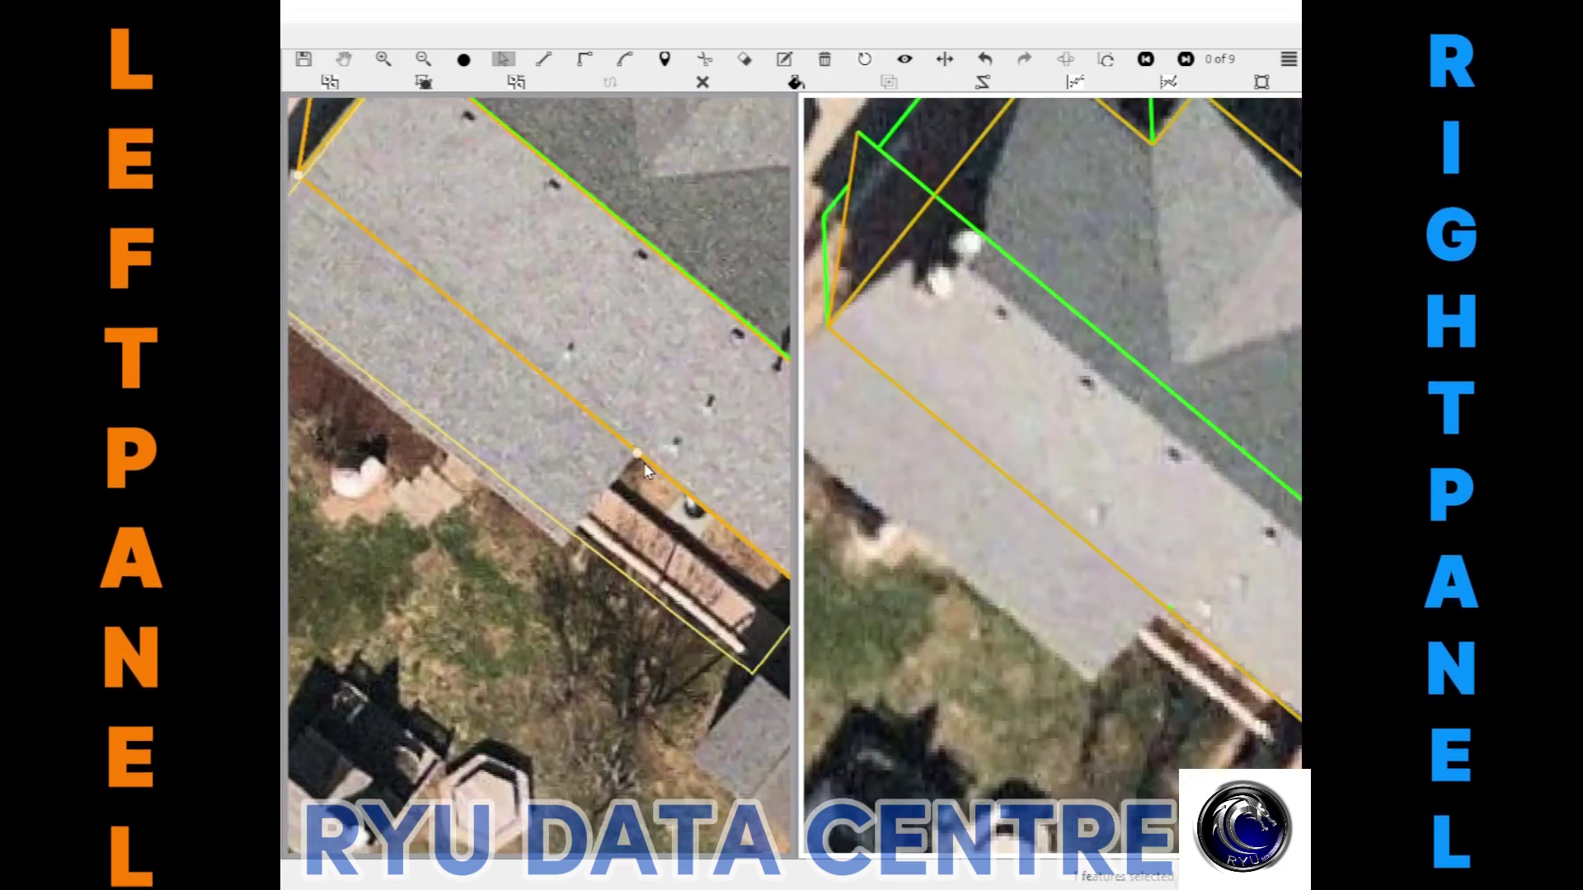
key("l")
scroll(549, 406, "down", 3)
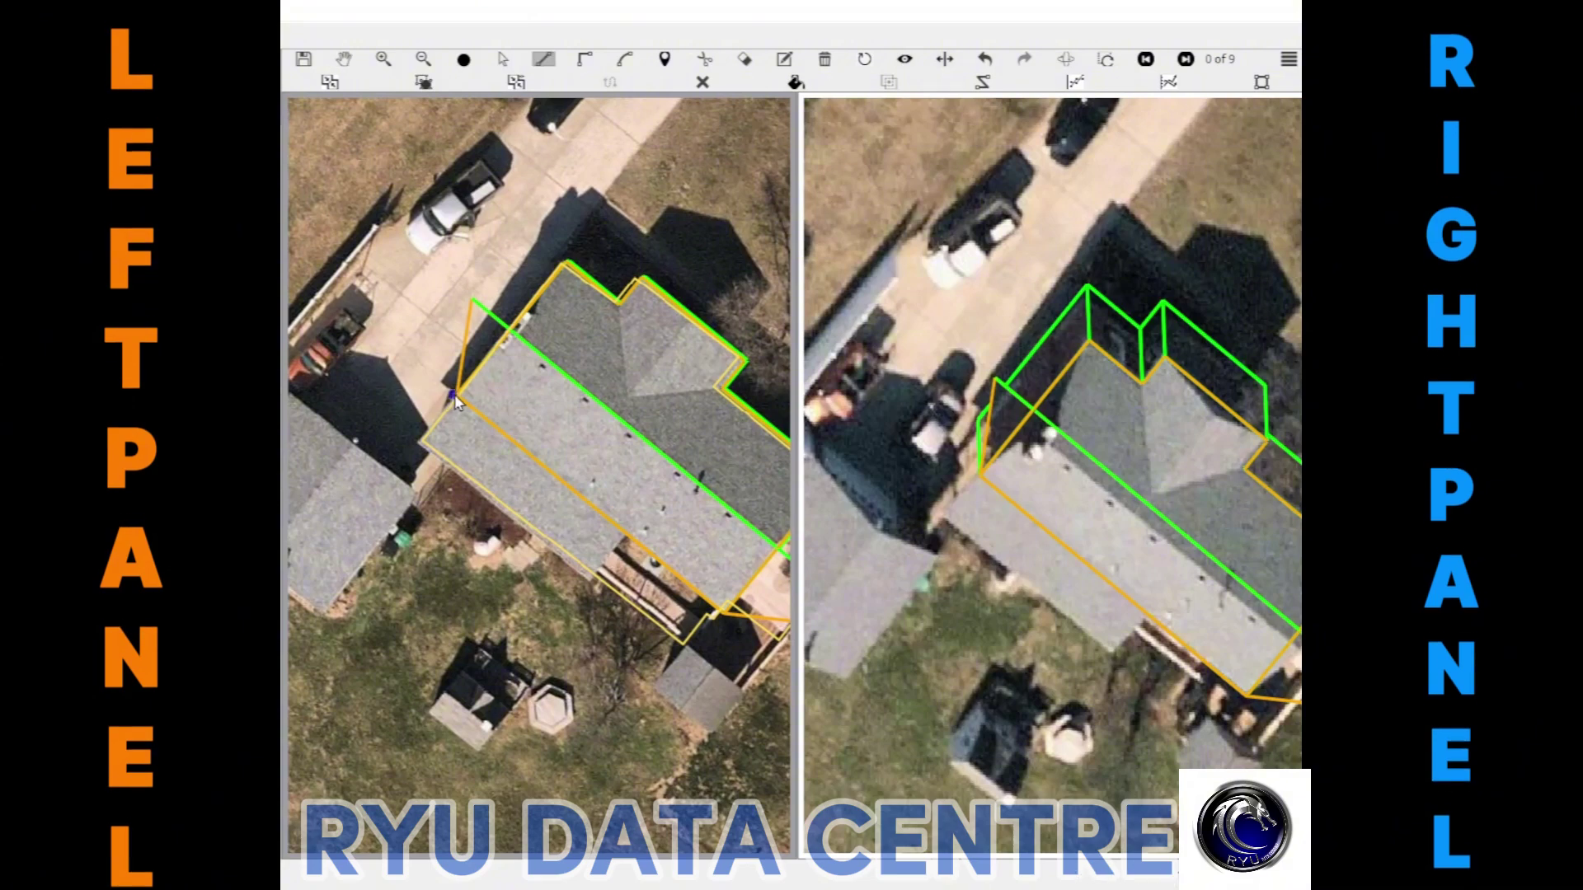
left_click(458, 396)
left_click_drag(571, 268, 552, 397)
key("Escape")
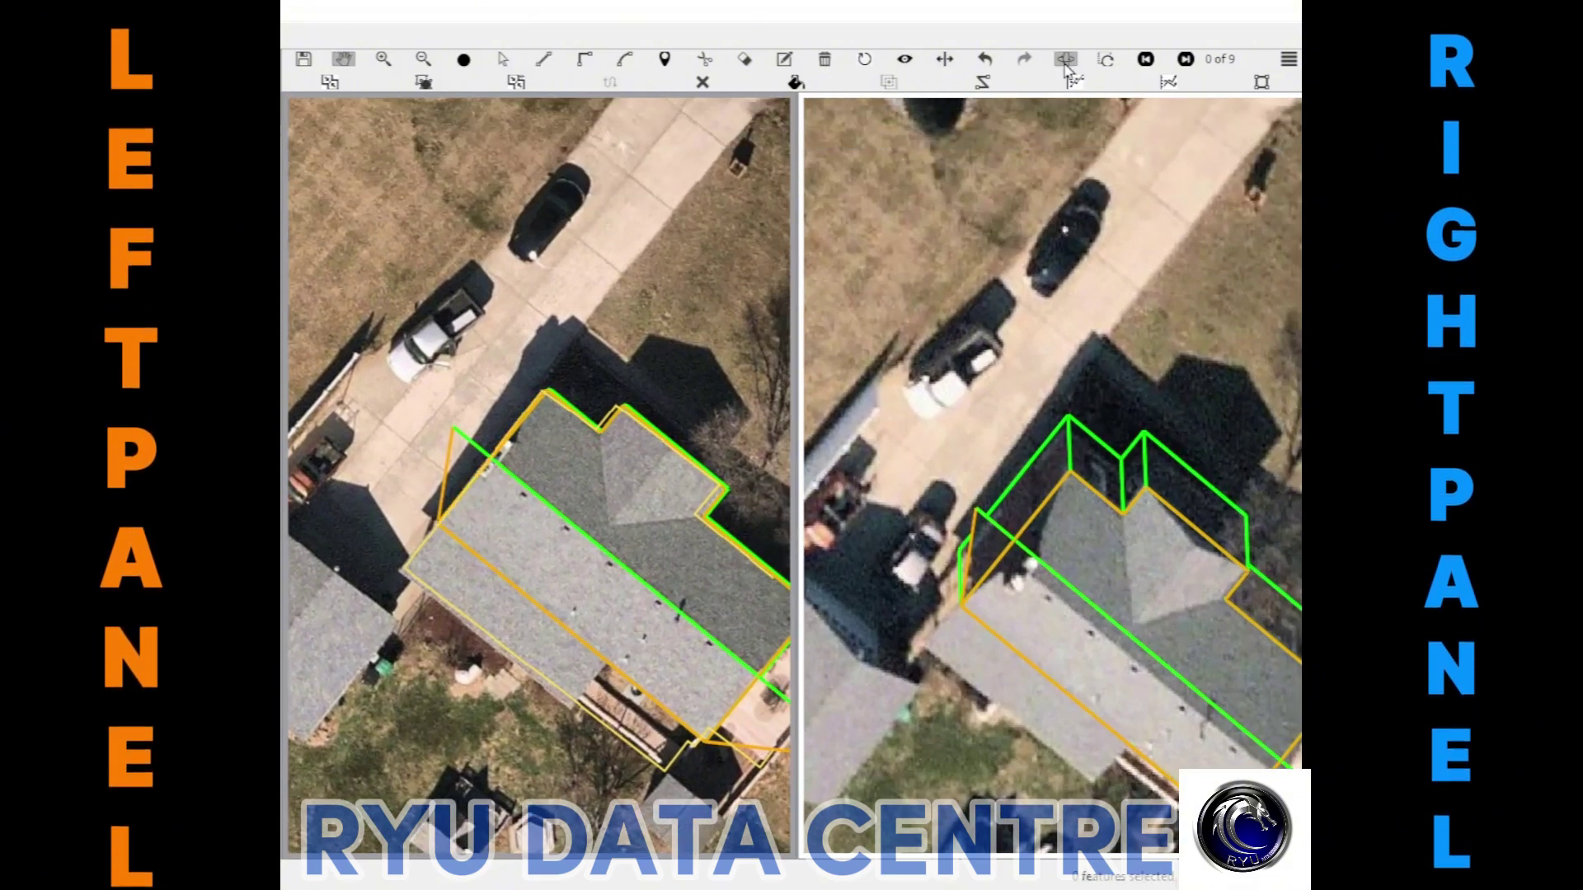
key("l")
scroll(625, 284, "up", 3)
scroll(625, 284, "up", 2)
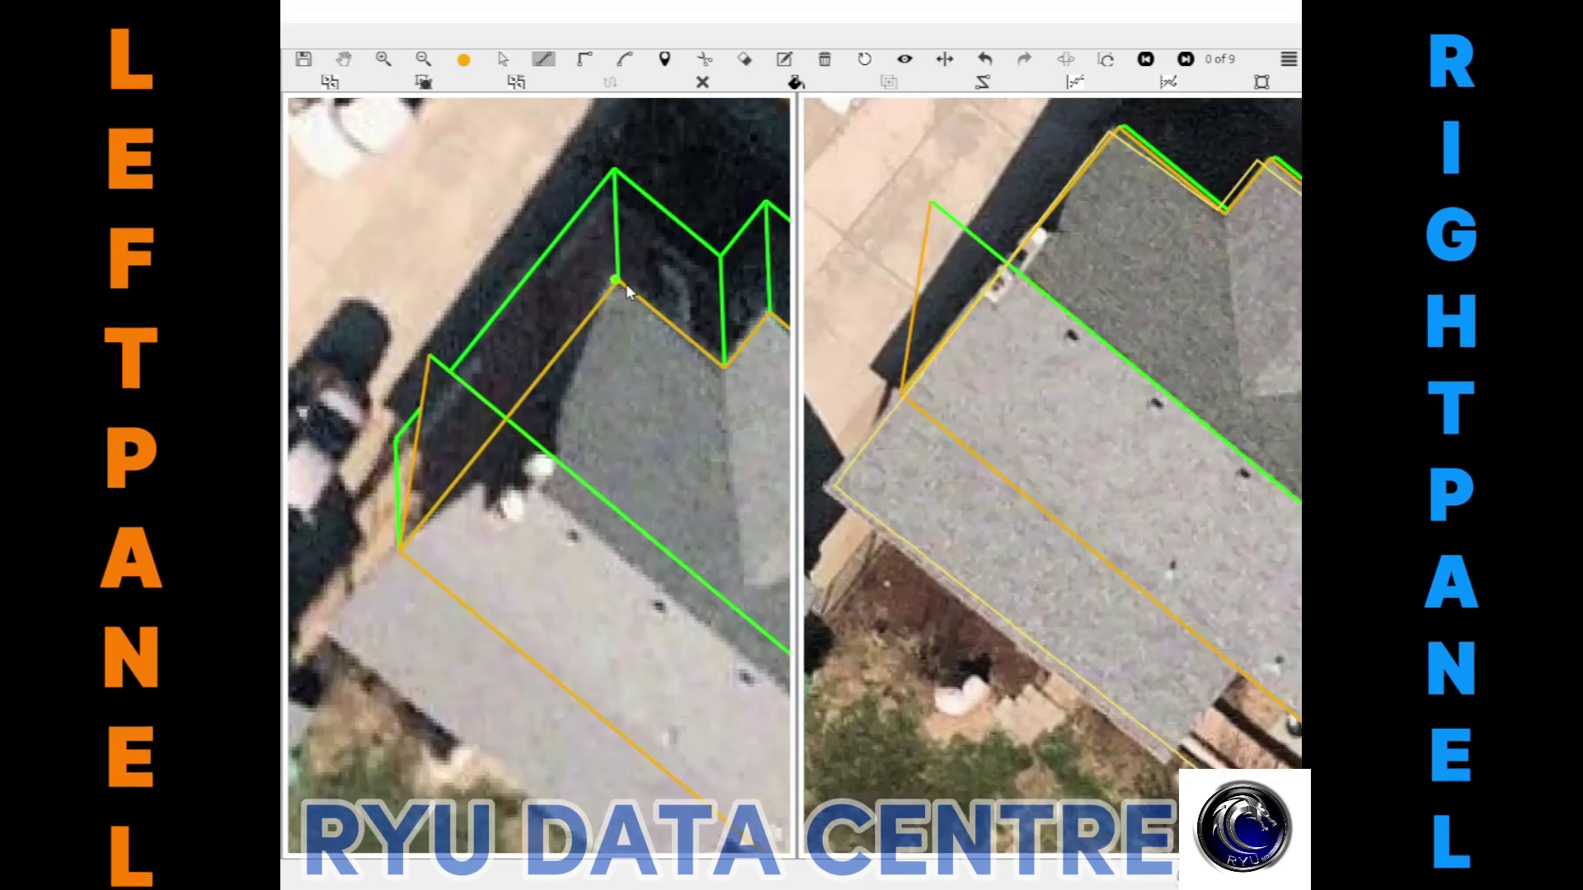
Draw vertical and sloped edges linking the main roof's upper corner to the ridge vertex
left_click(615, 281)
left_click(399, 558)
left_click(617, 283)
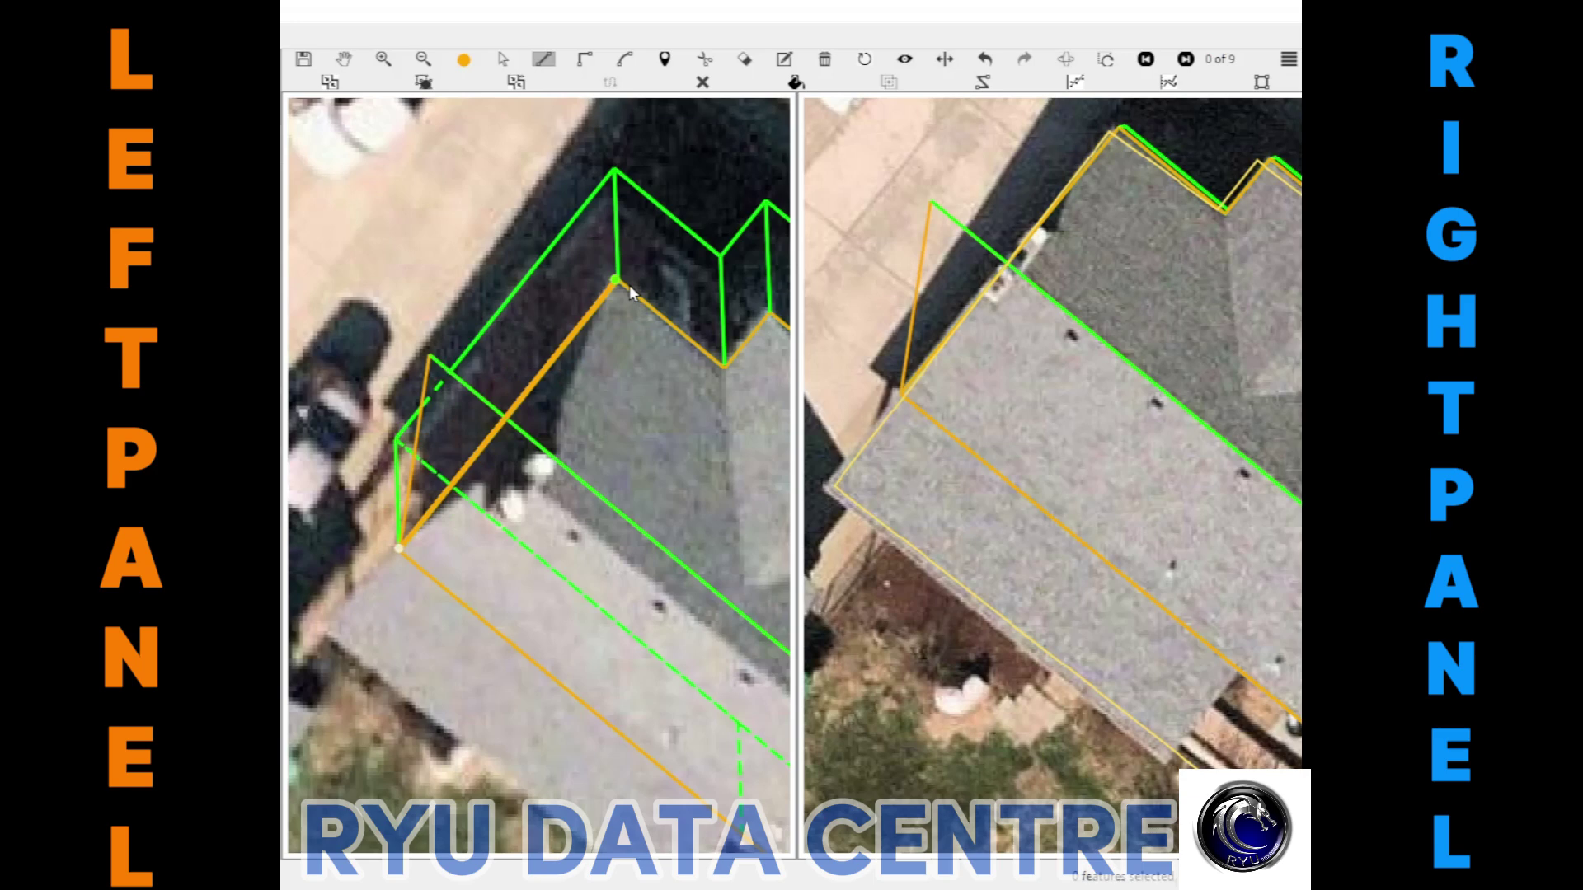
left_click(613, 213)
left_click(622, 458)
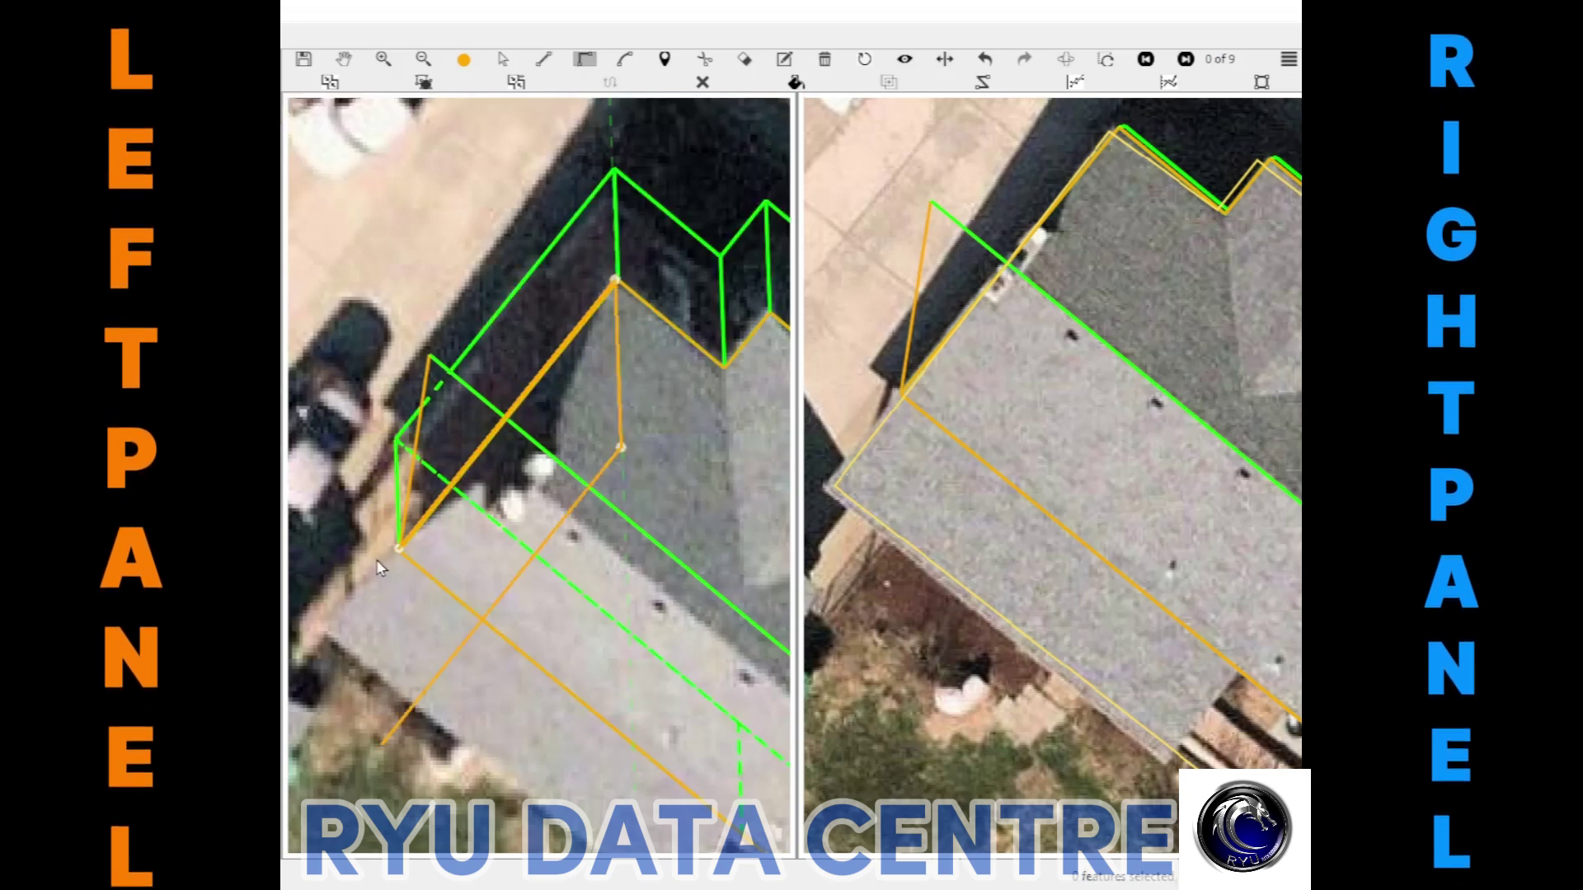
key("Return")
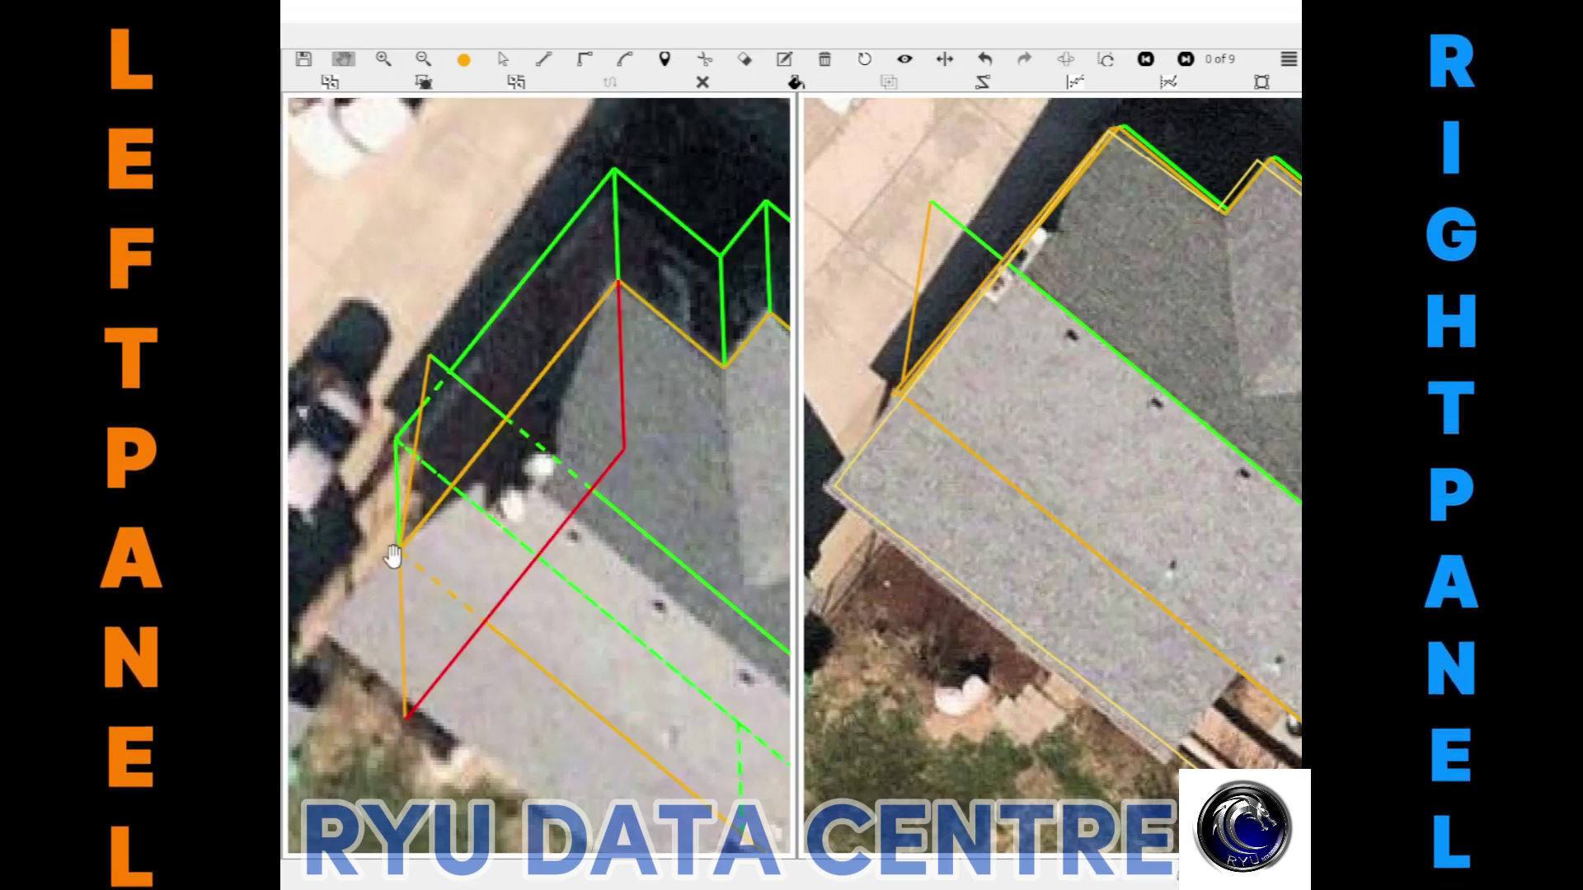
Add edges at the roof's lower-left corner, snapping the end vertex onto the corner
left_click(417, 584)
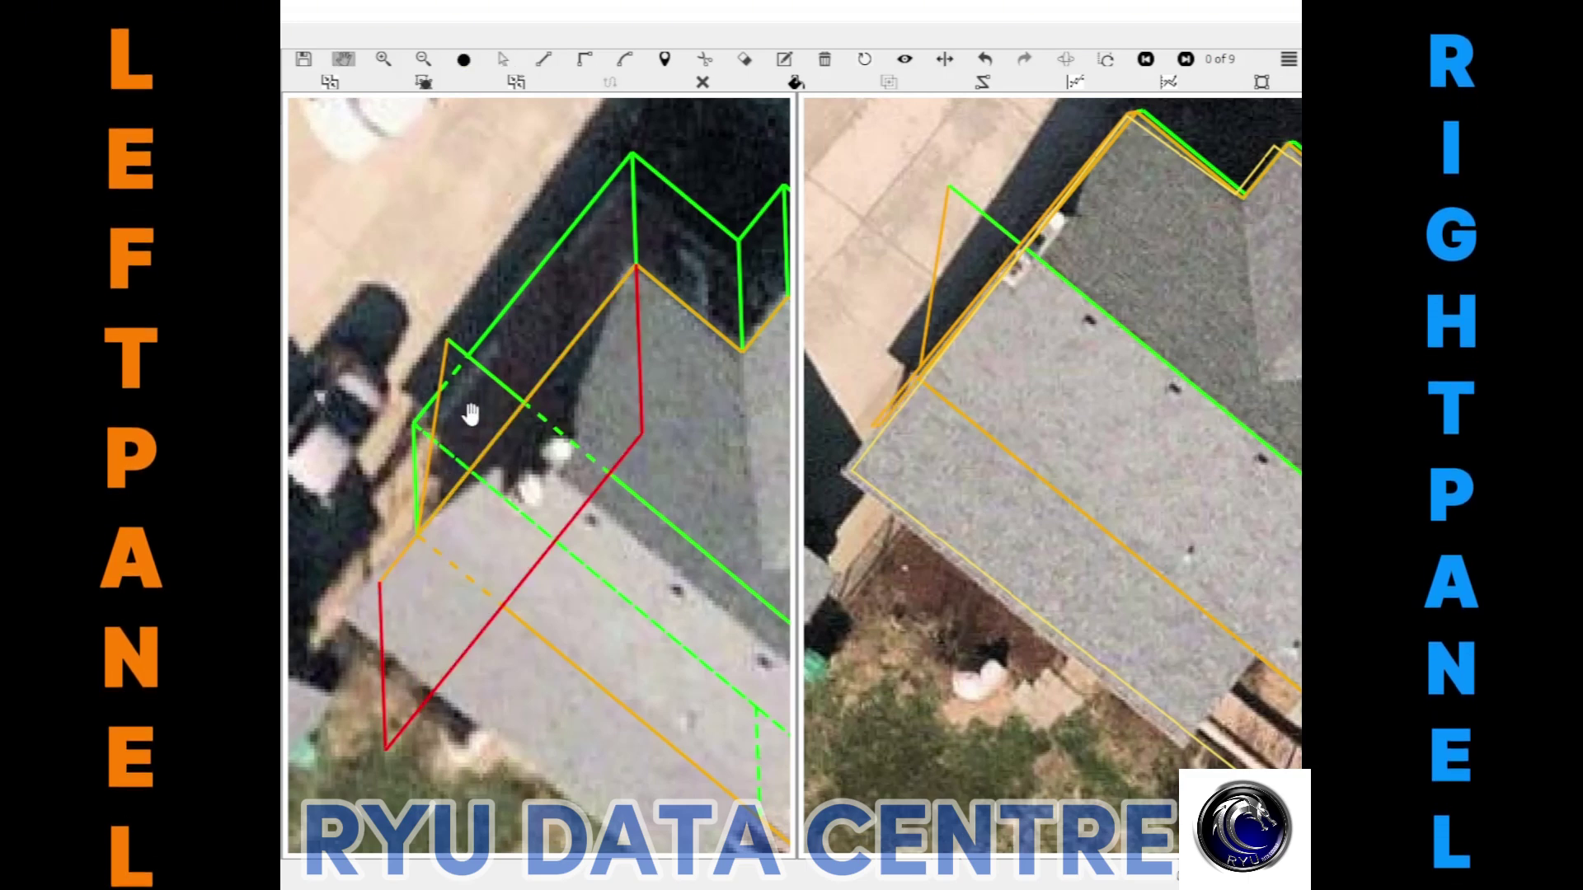
left_click(376, 620)
left_click(380, 581)
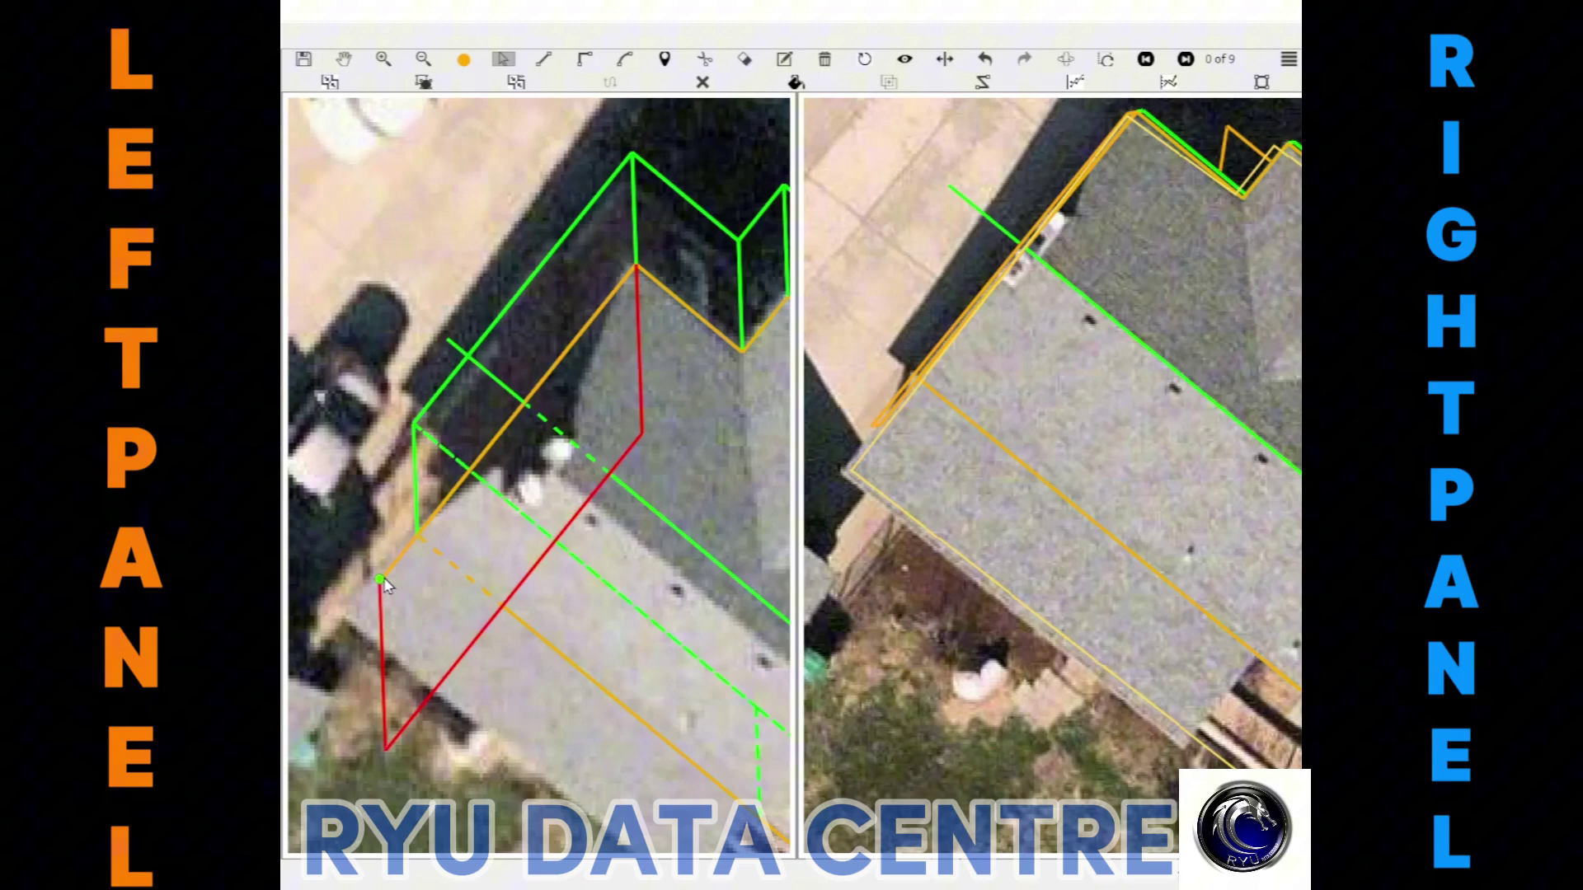
left_click(385, 470)
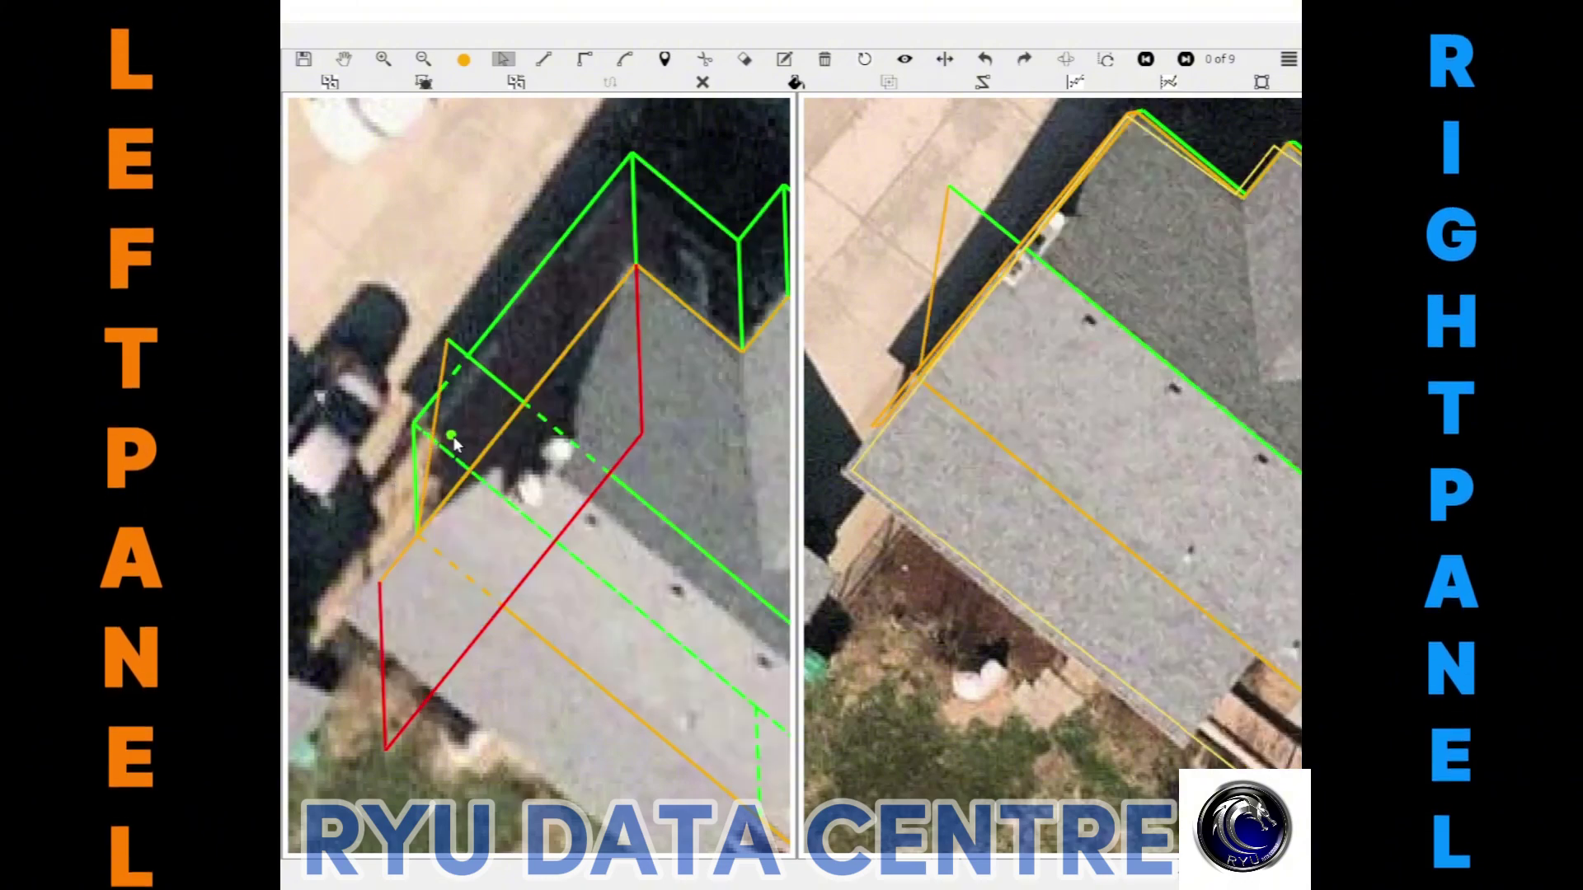
key("h")
scroll(434, 412, "down", 2)
Zoom out, highlight the left roof end face and select the ridge line in the right image
scroll(441, 473, "down", 2)
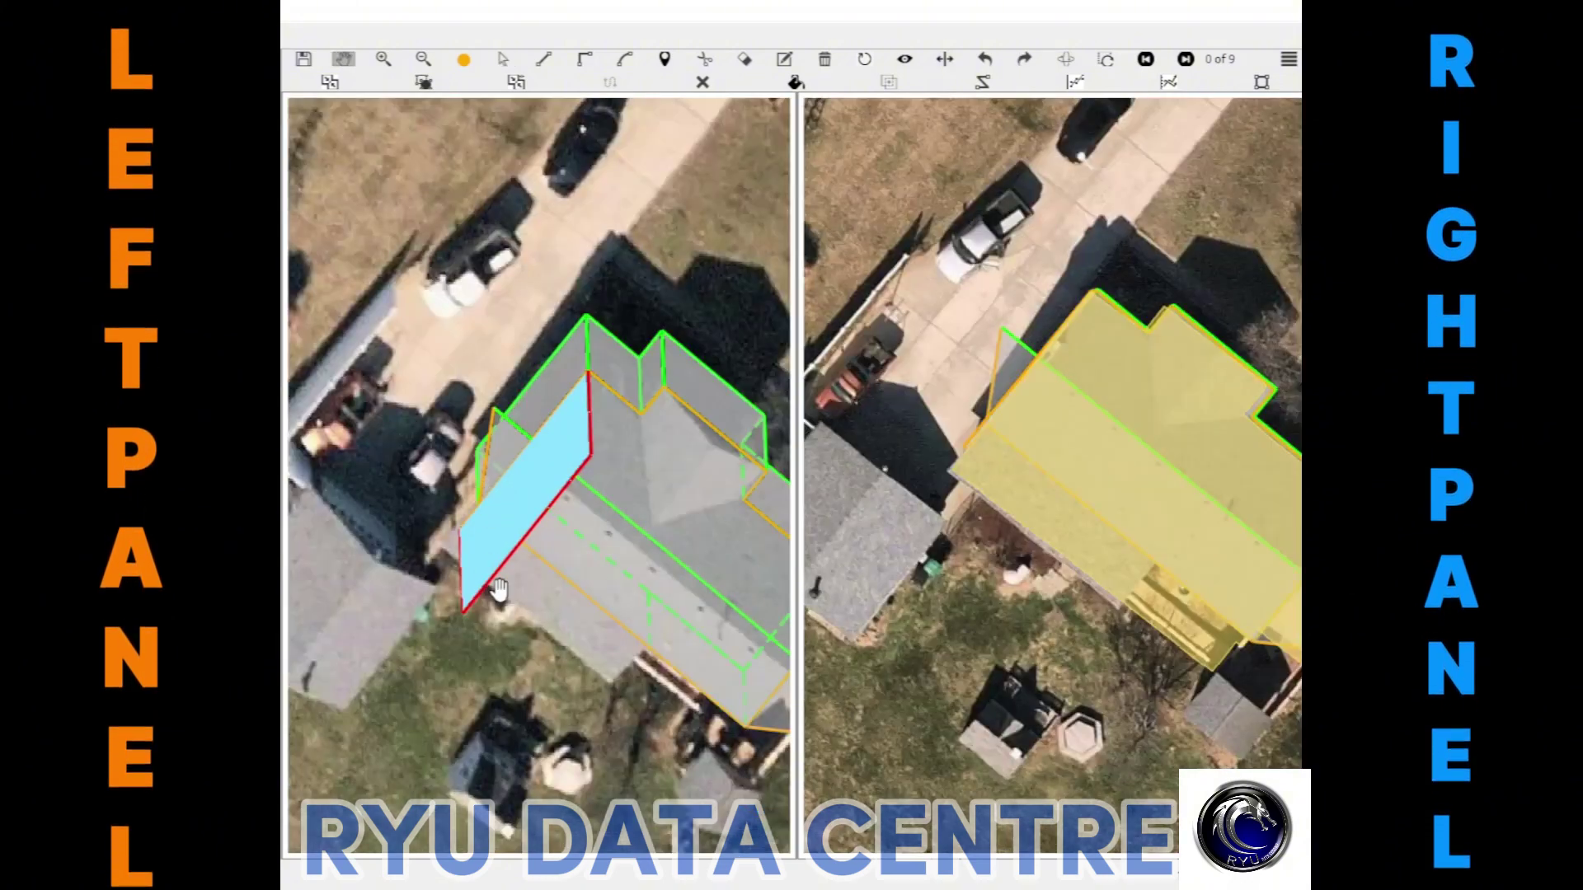
scroll(500, 502, "down", 2)
key("Escape")
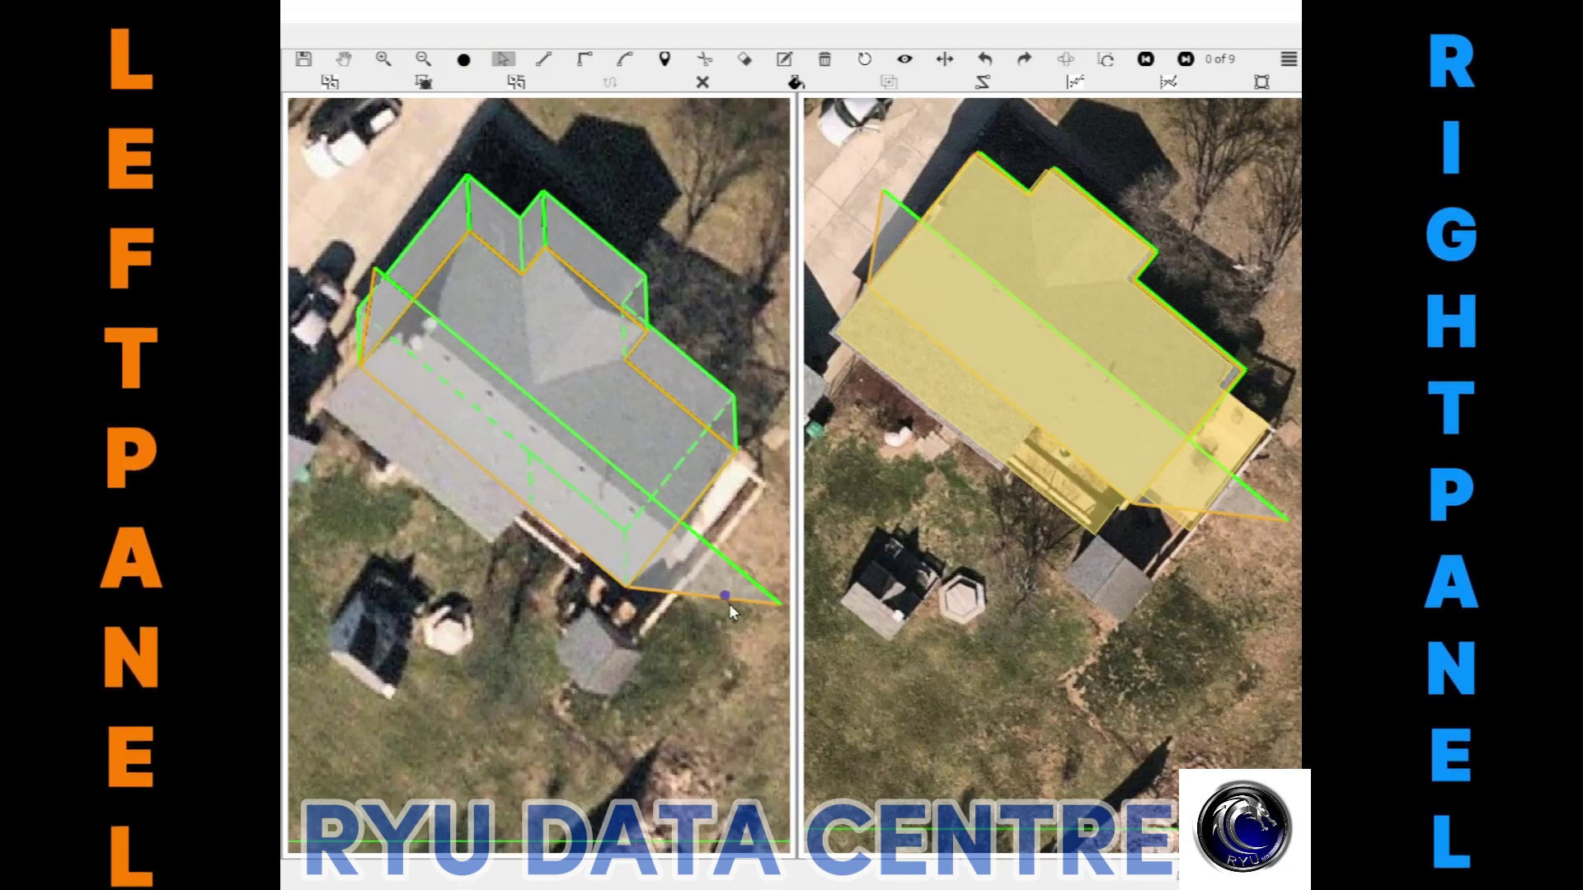
key("Tab")
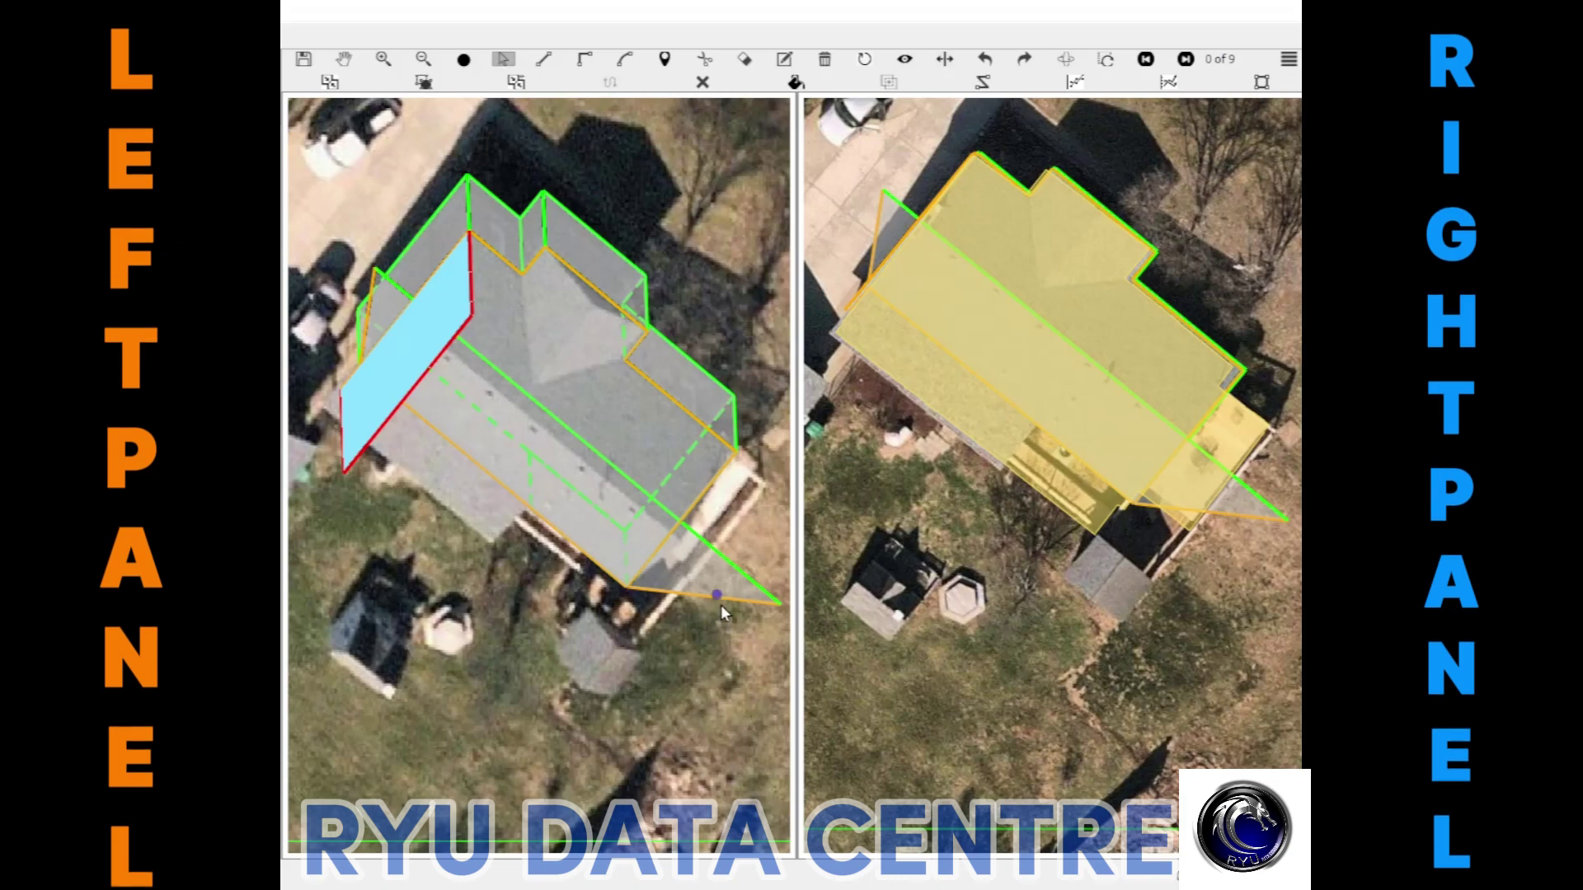
left_click_drag(1083, 359, 1000, 376)
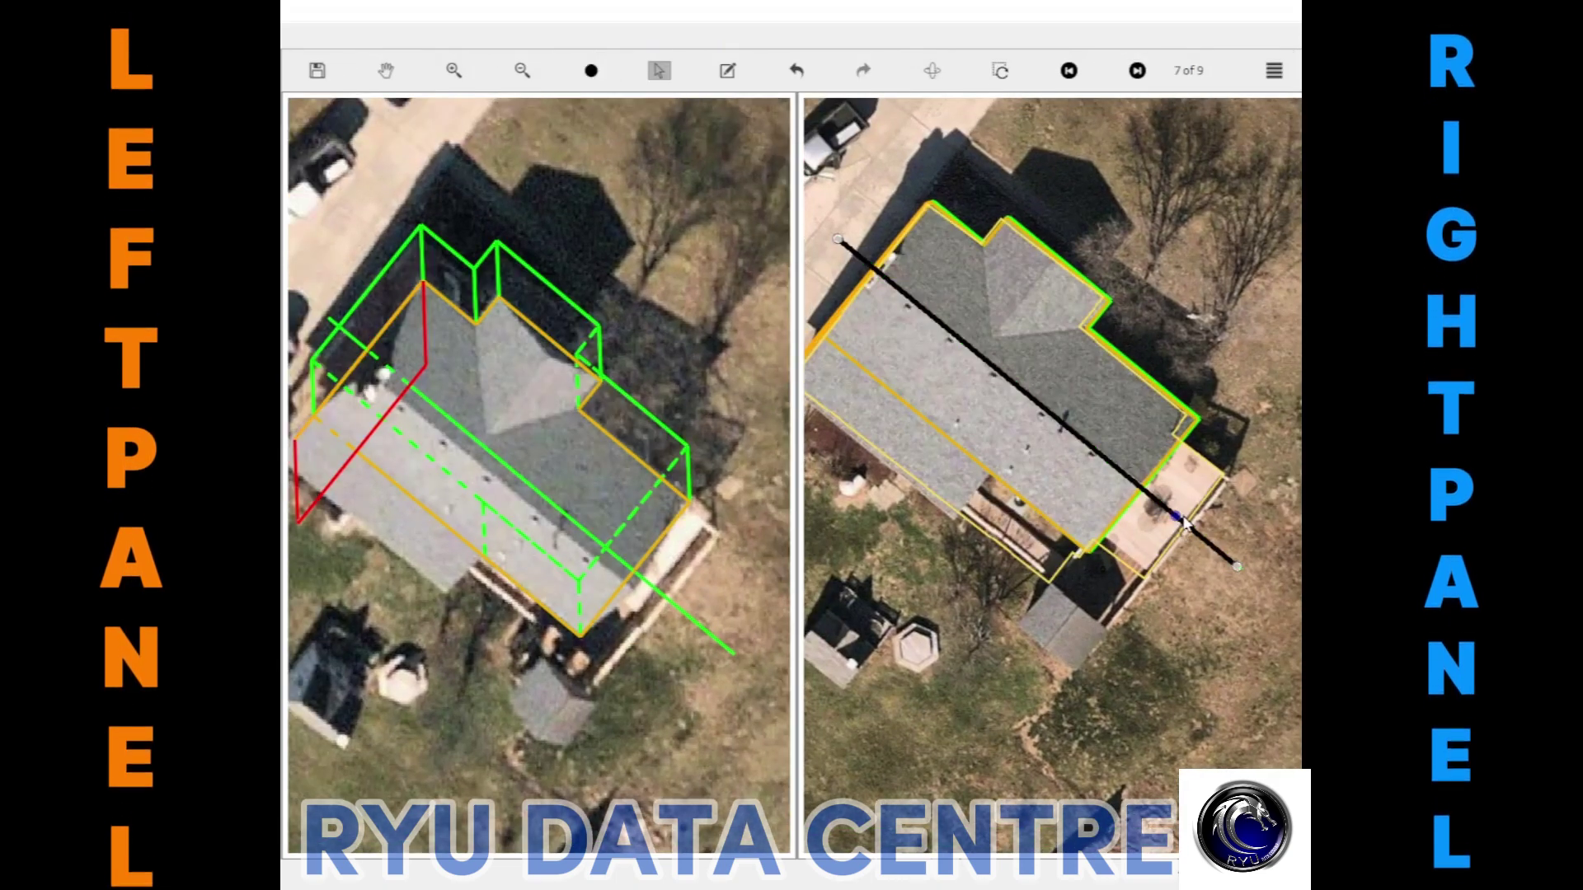
left_click(1180, 521)
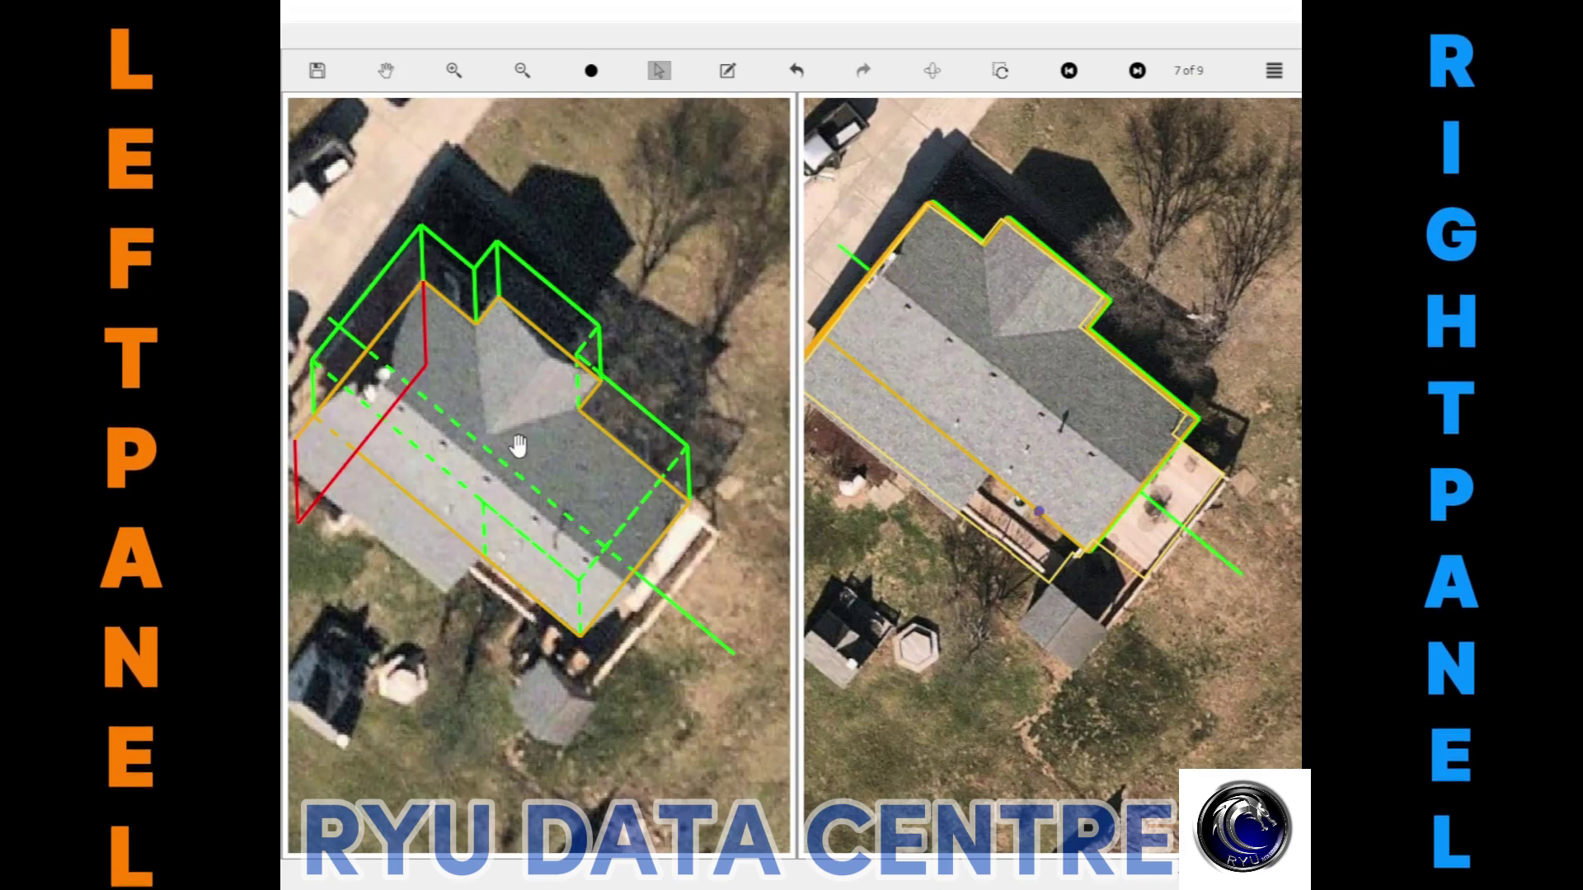
Reposition the roof line in the left image and reselect the ridge in the right image
scroll(499, 482, "down", 2)
scroll(543, 532, "up", 2)
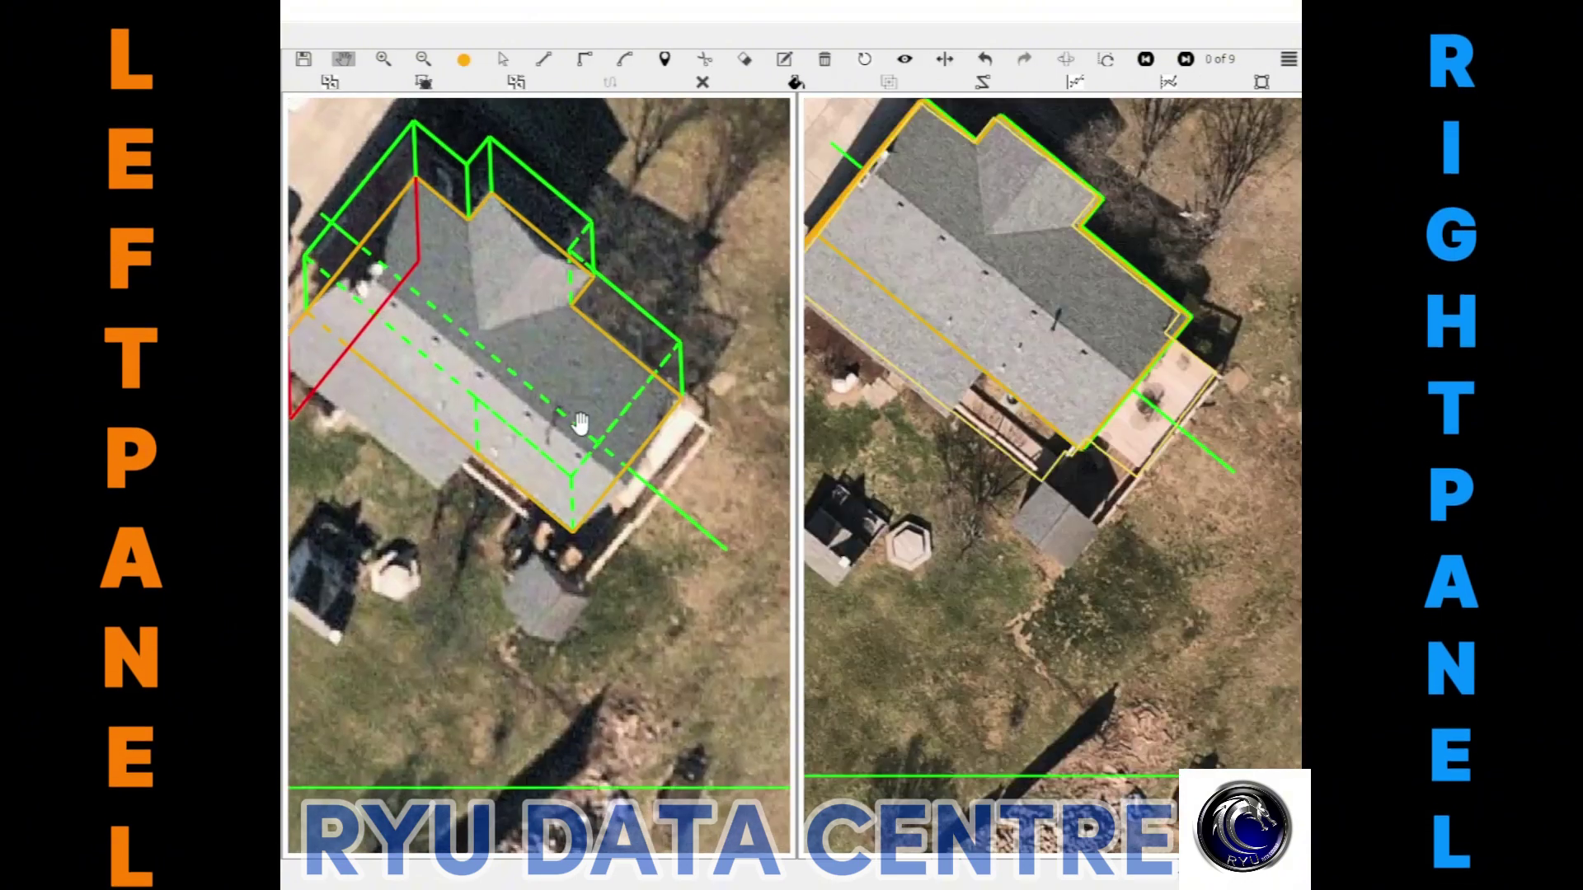
scroll(577, 461, "up", 2)
scroll(617, 382, "up", 2)
left_click(615, 380)
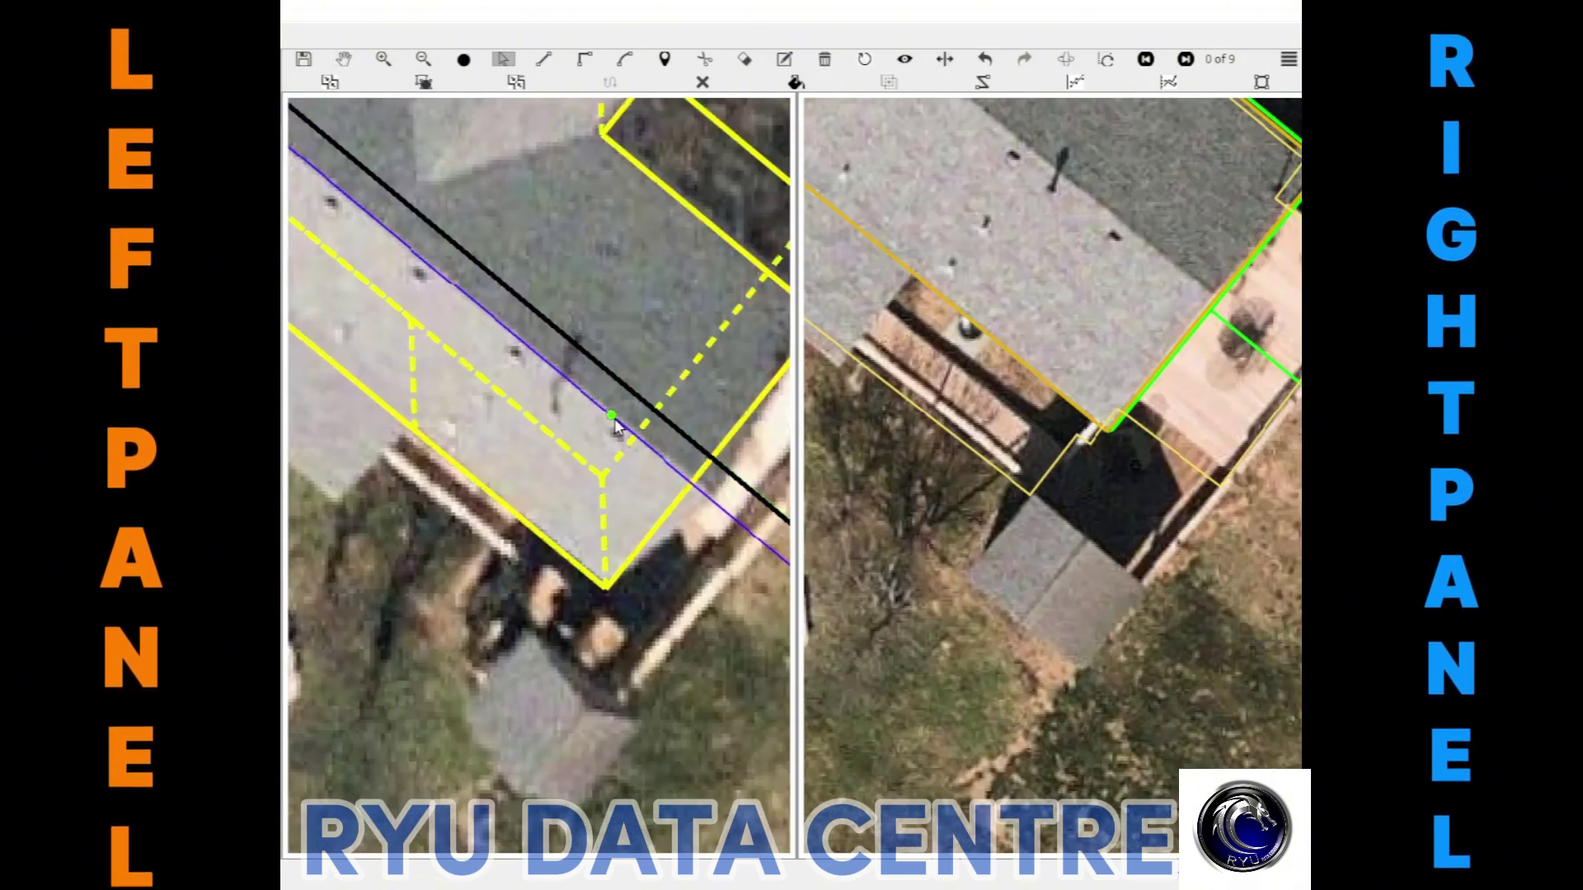
left_click(615, 418)
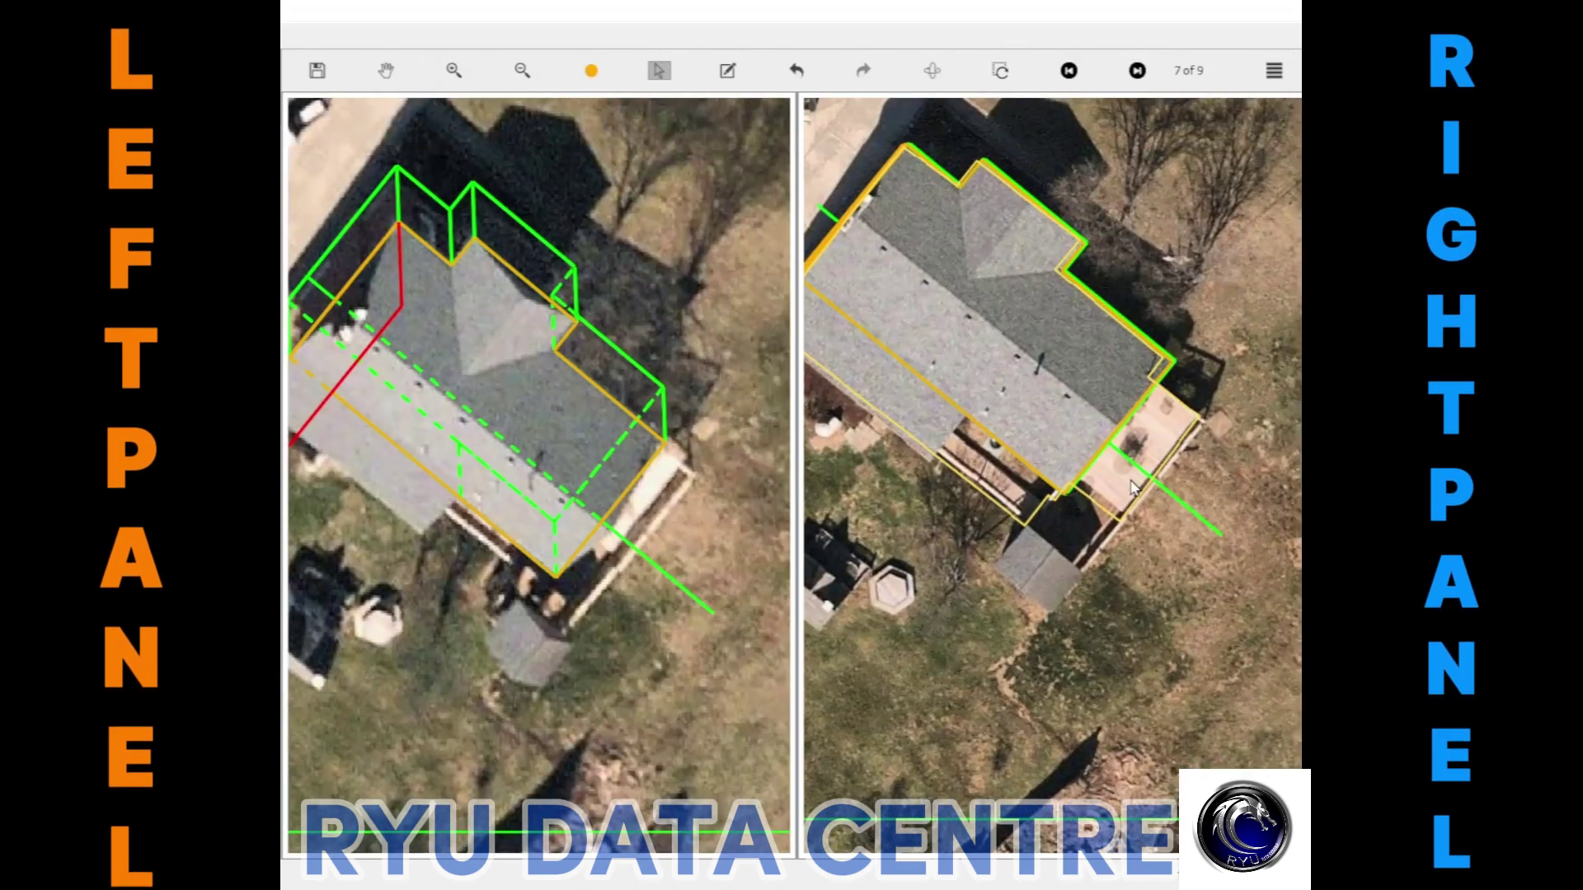
left_click(1151, 479)
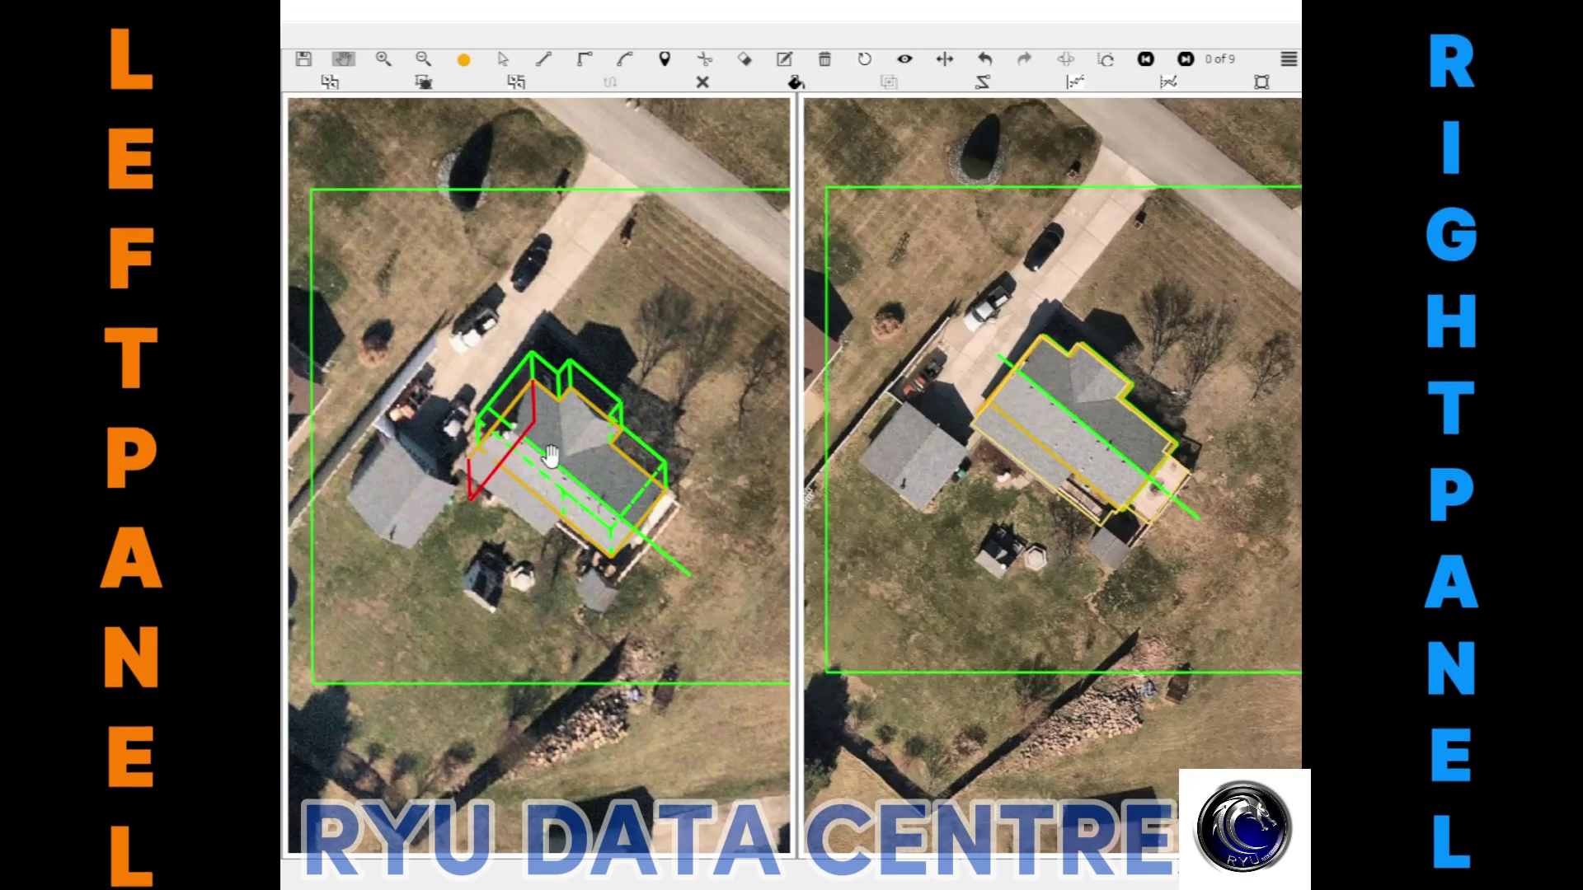
Orbit the wireframe, then draw a line to the porch corner so the roof faces fill in
mouse_move(537, 468)
left_mouse_down()
mouse_move(537, 202)
mouse_move(555, 449)
mouse_move(569, 363)
left_mouse_up()
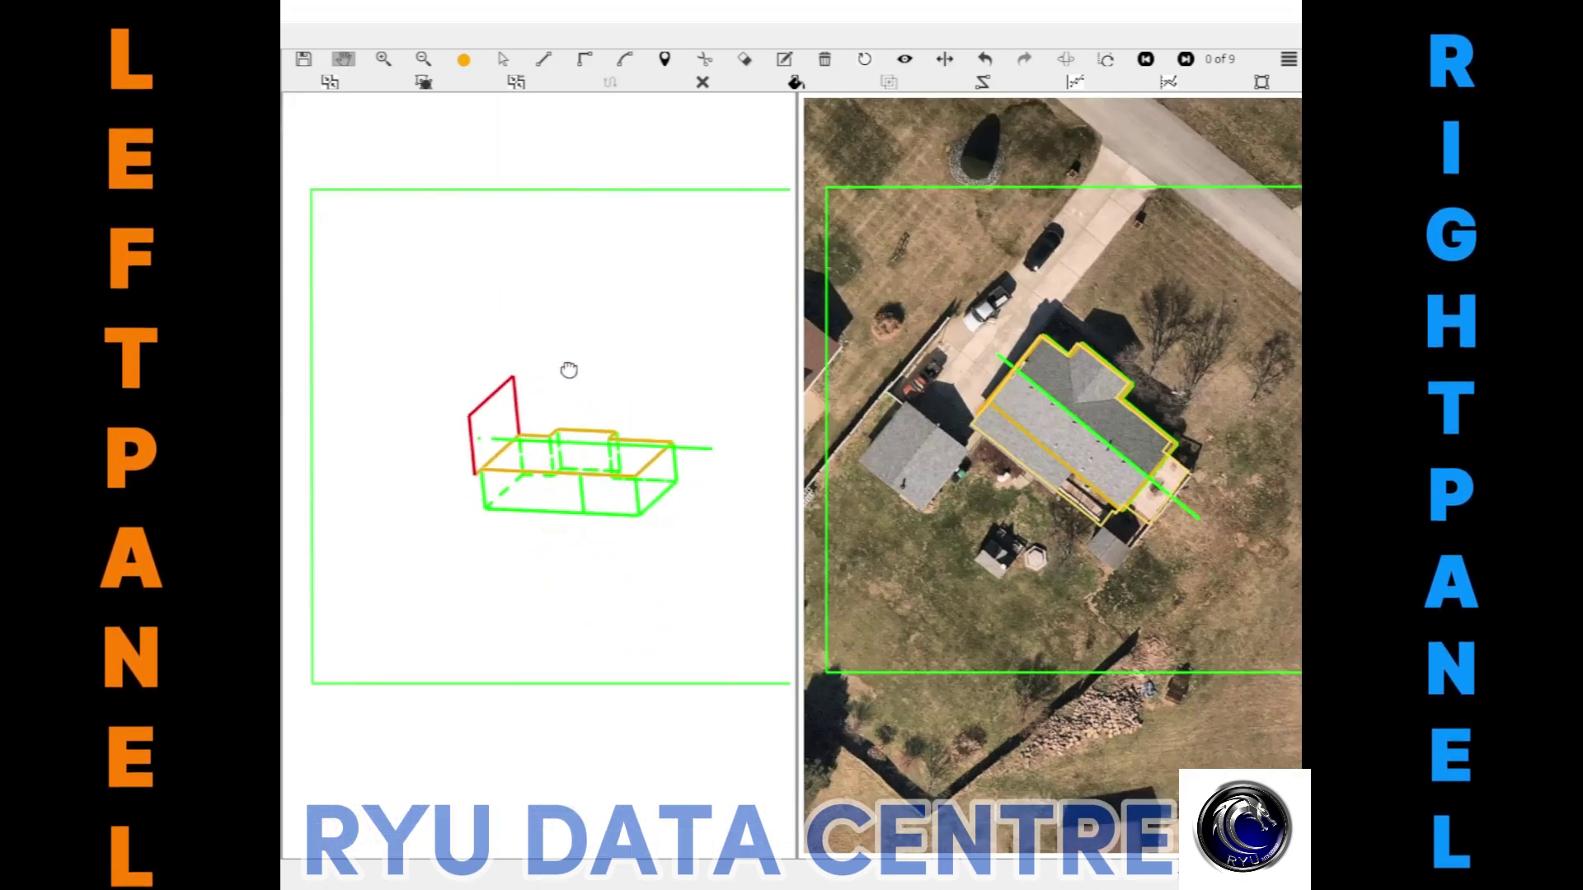
key("l")
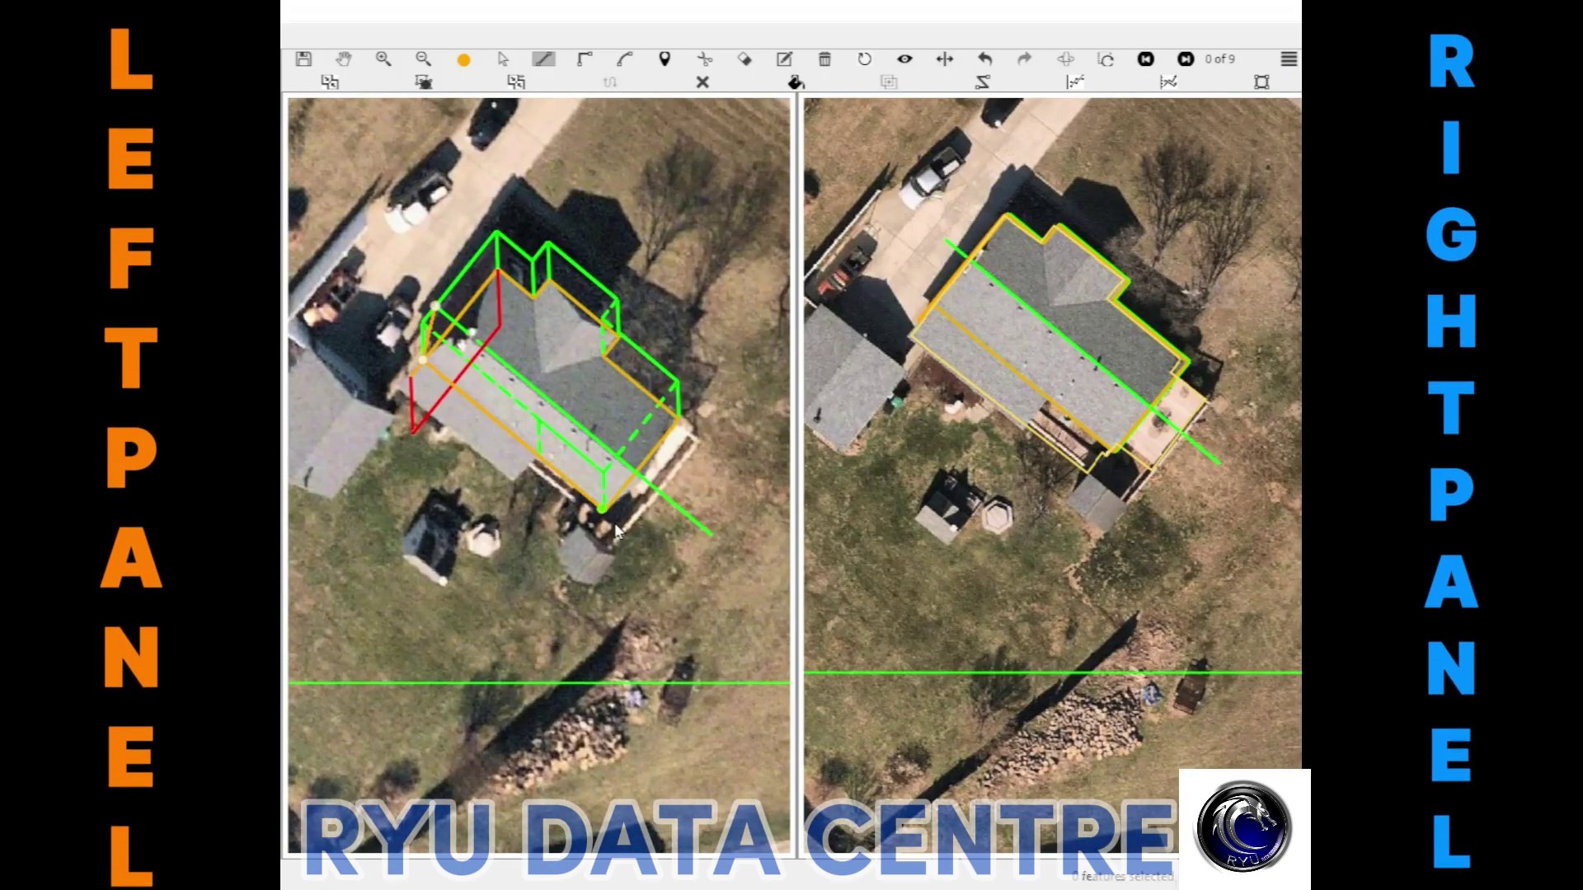
left_click(709, 546)
scroll(580, 462, "up", 3)
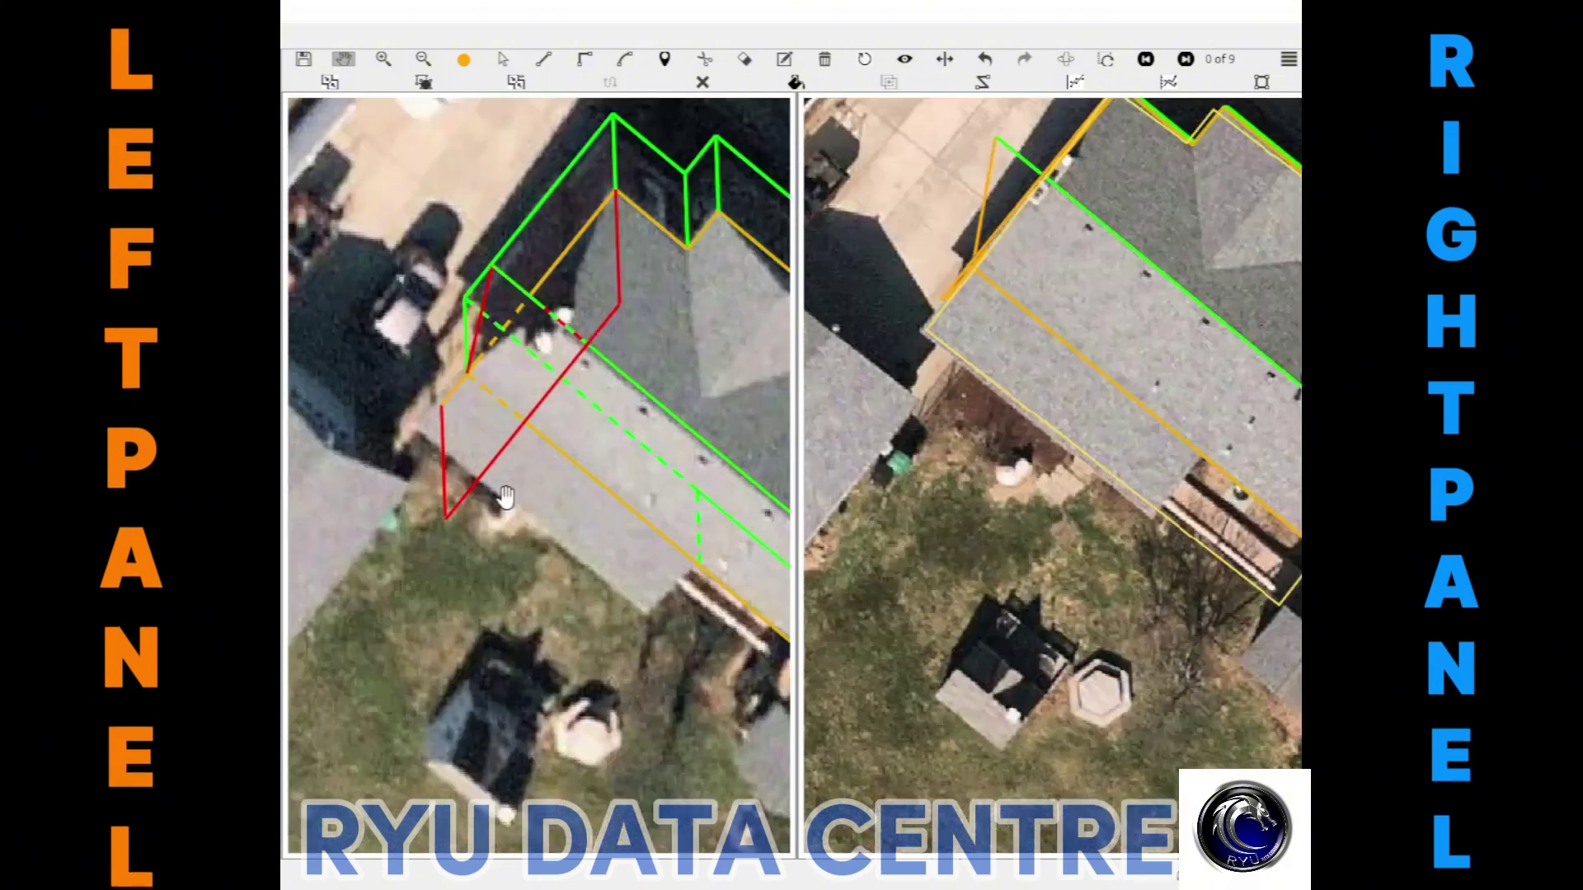
key("Escape")
left_click(681, 488)
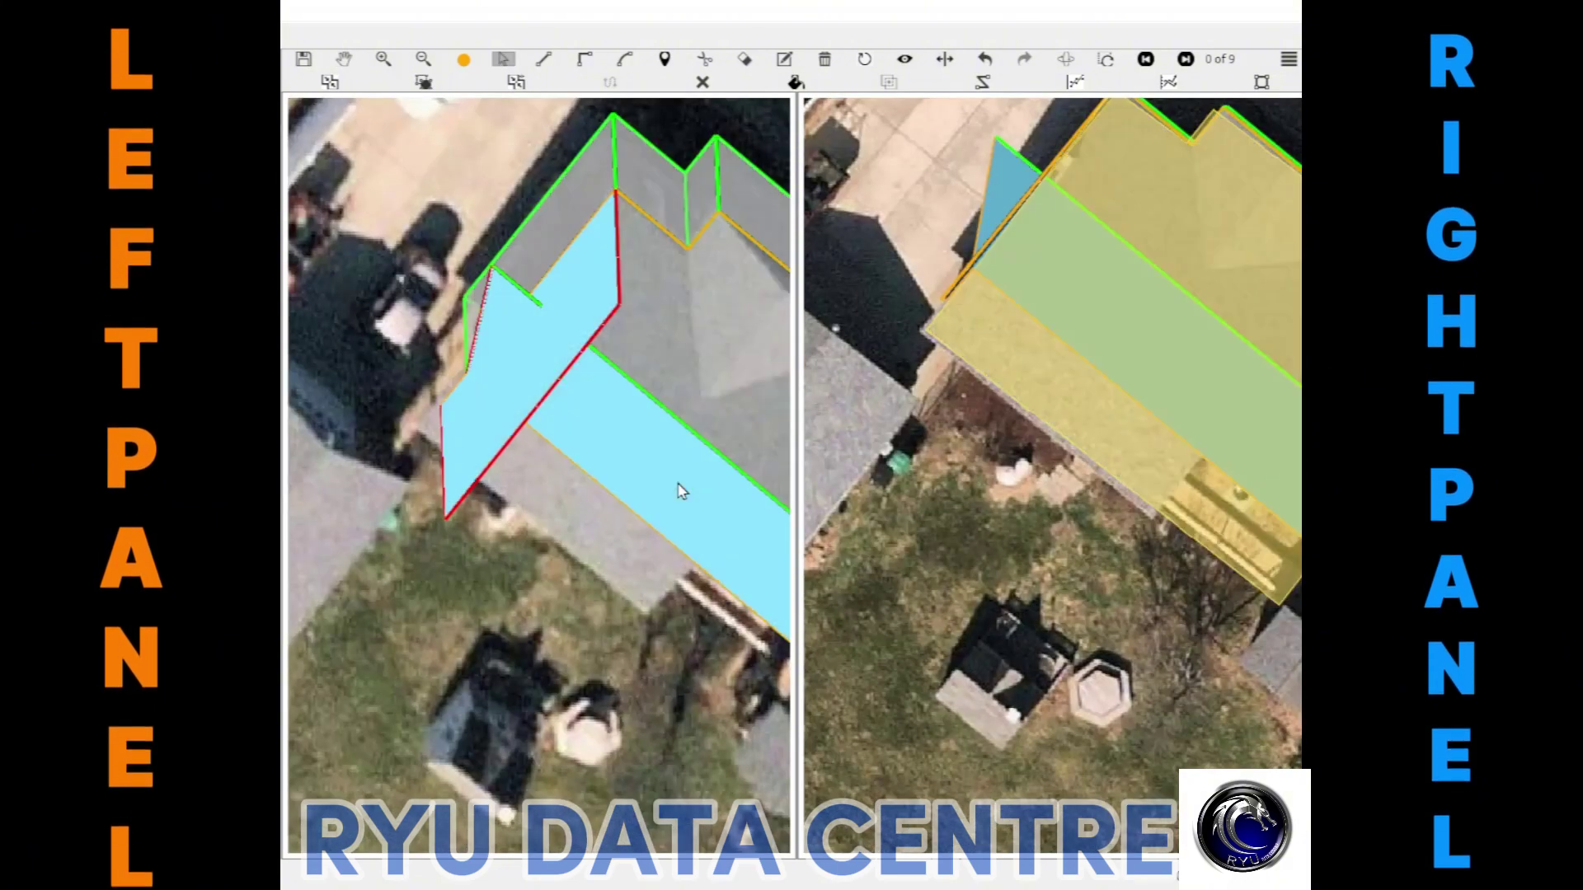
Add a corner to the blue roof face's edge, show faces as outlines and tilt the wireframe
key("Escape")
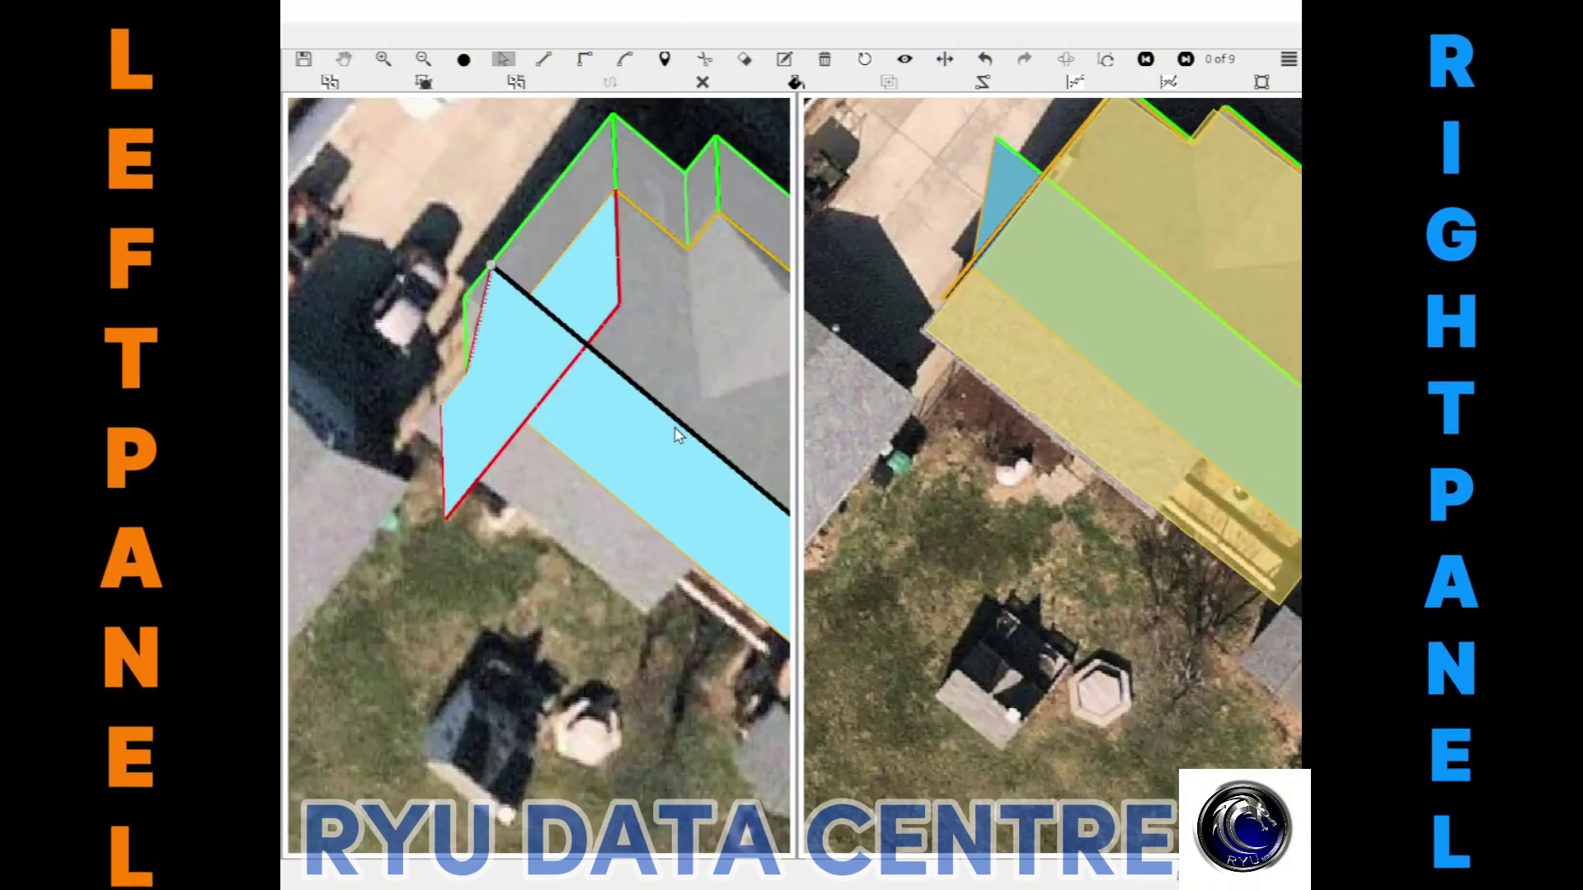
key("Escape")
left_click(598, 287)
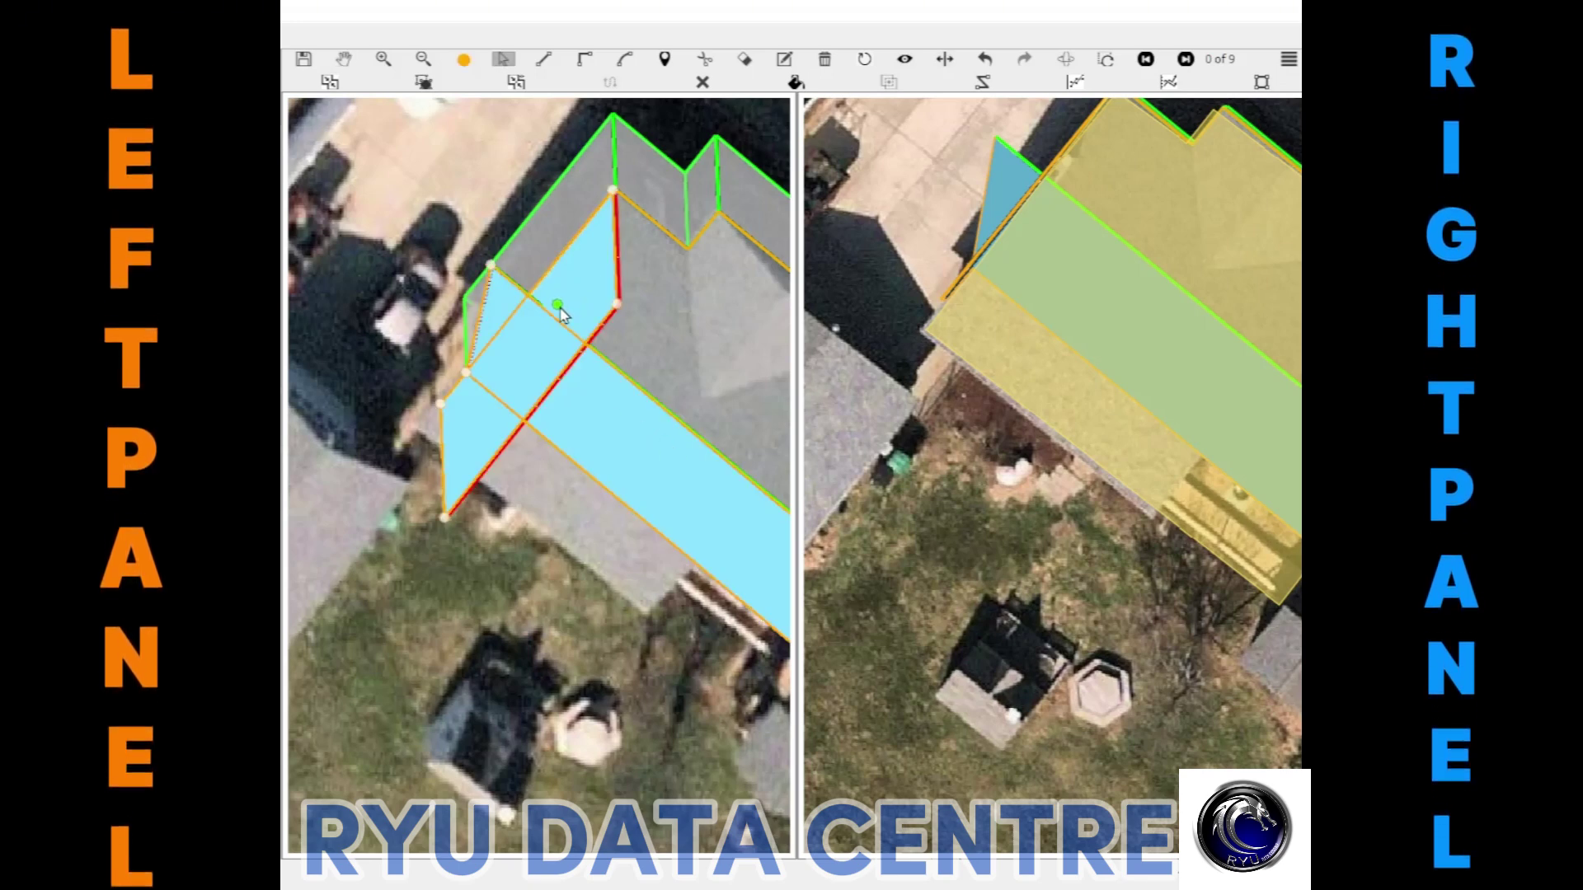
left_click_drag(557, 304, 535, 299)
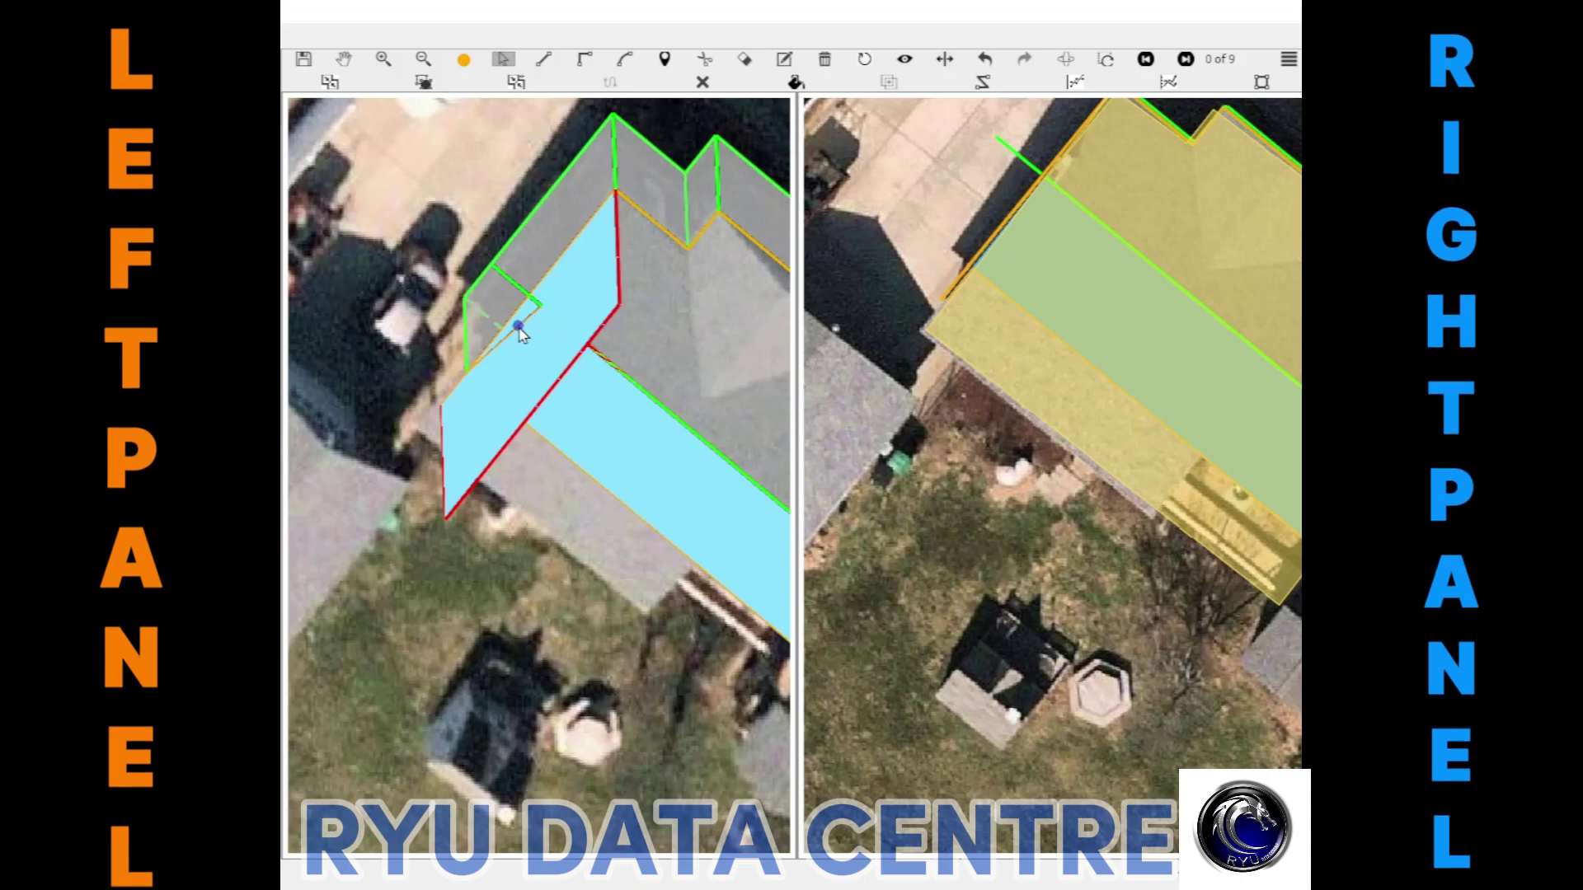
scroll(577, 369, "down", 3)
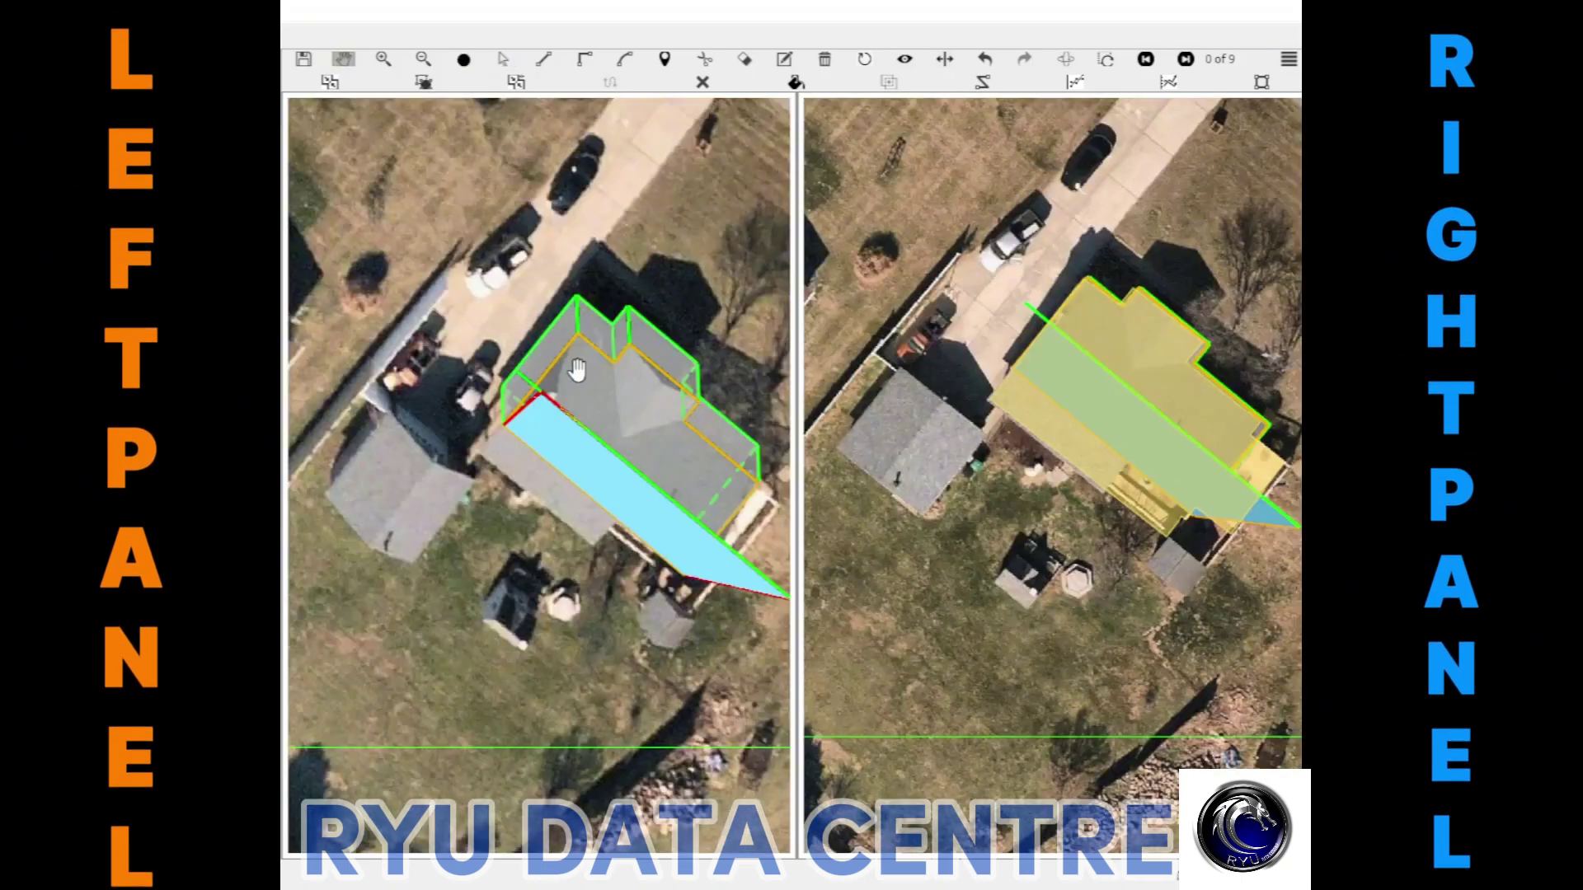
left_click(677, 449)
mouse_move(674, 462)
left_mouse_down()
mouse_move(561, 396)
mouse_move(522, 311)
mouse_move(494, 339)
mouse_move(517, 353)
left_mouse_up()
Draw a red roof-face polygon snapped to the footprint edges and drag its left corner outward
key("l")
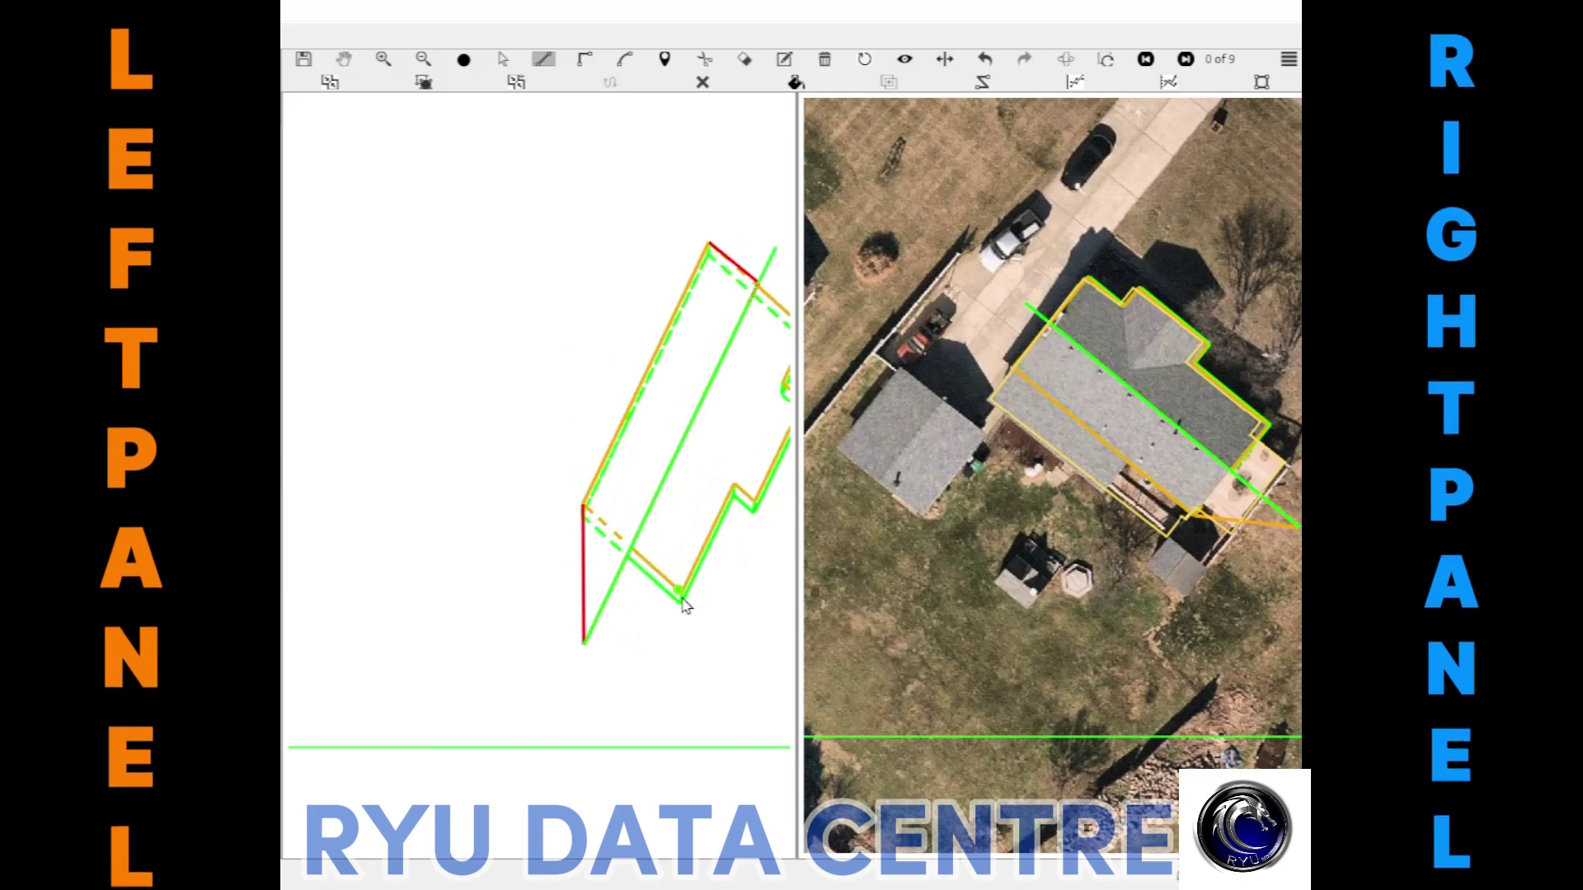
left_click(681, 598)
scroll(605, 575, "up", 2)
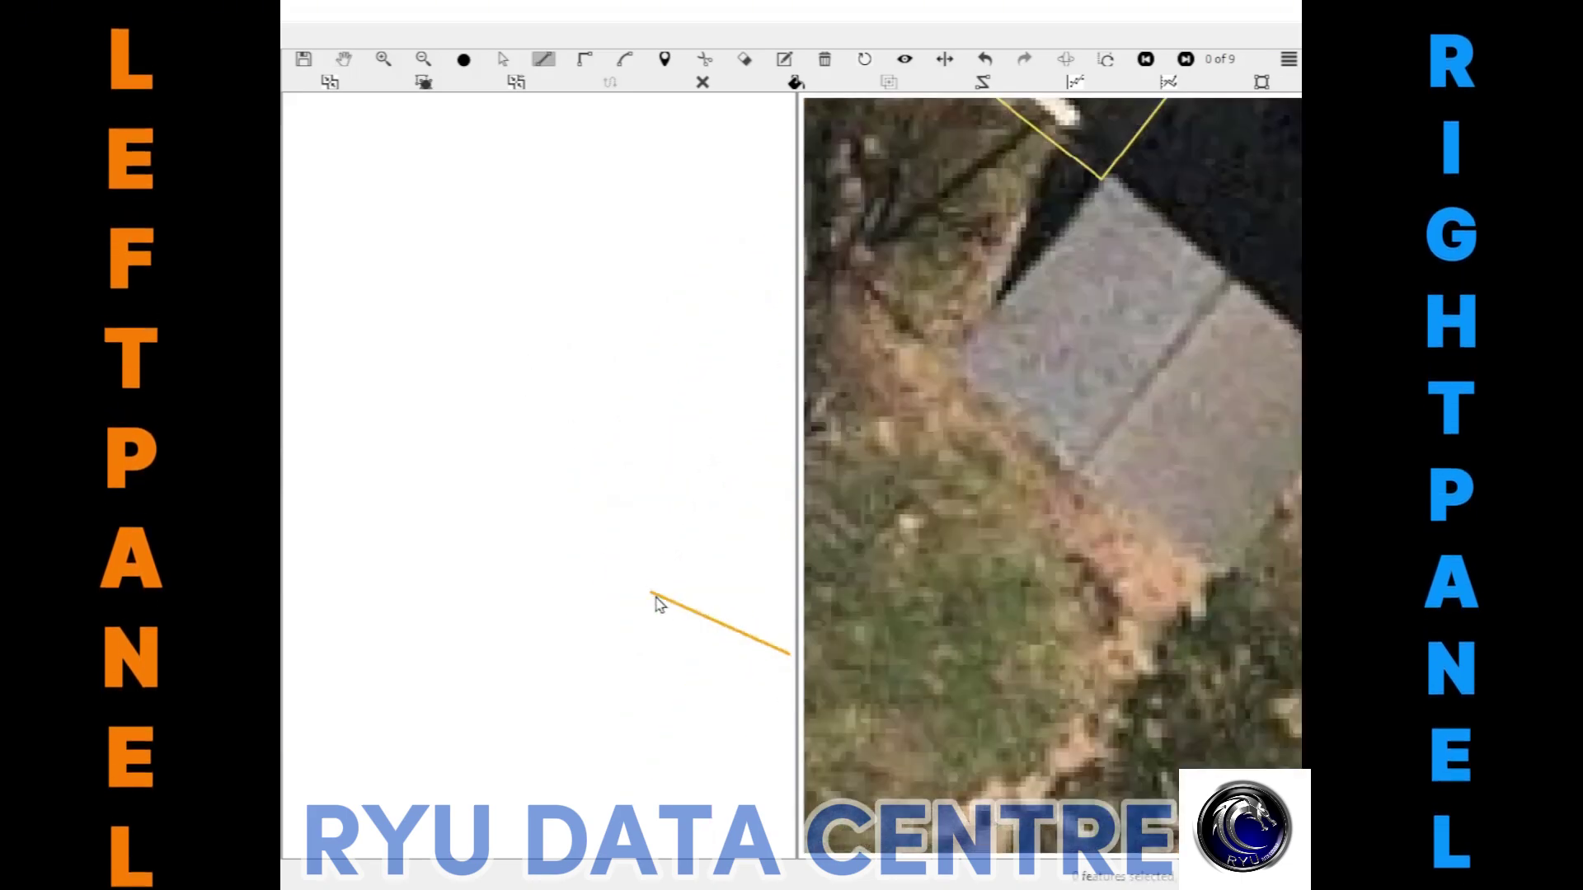
scroll(577, 511, "up", 1)
left_click(562, 519)
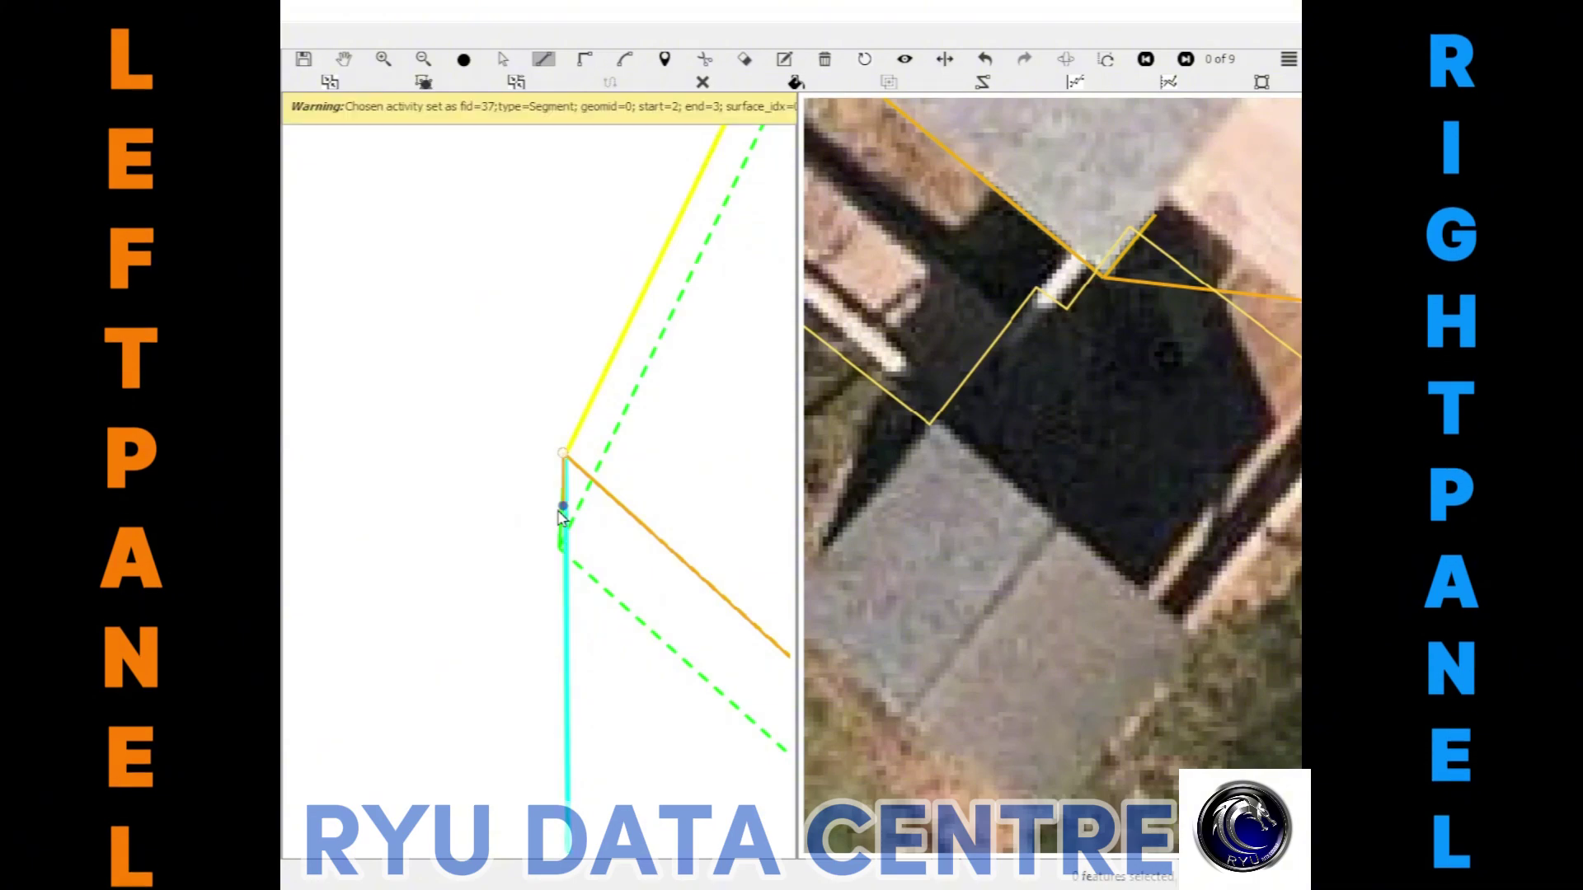
left_click(580, 568)
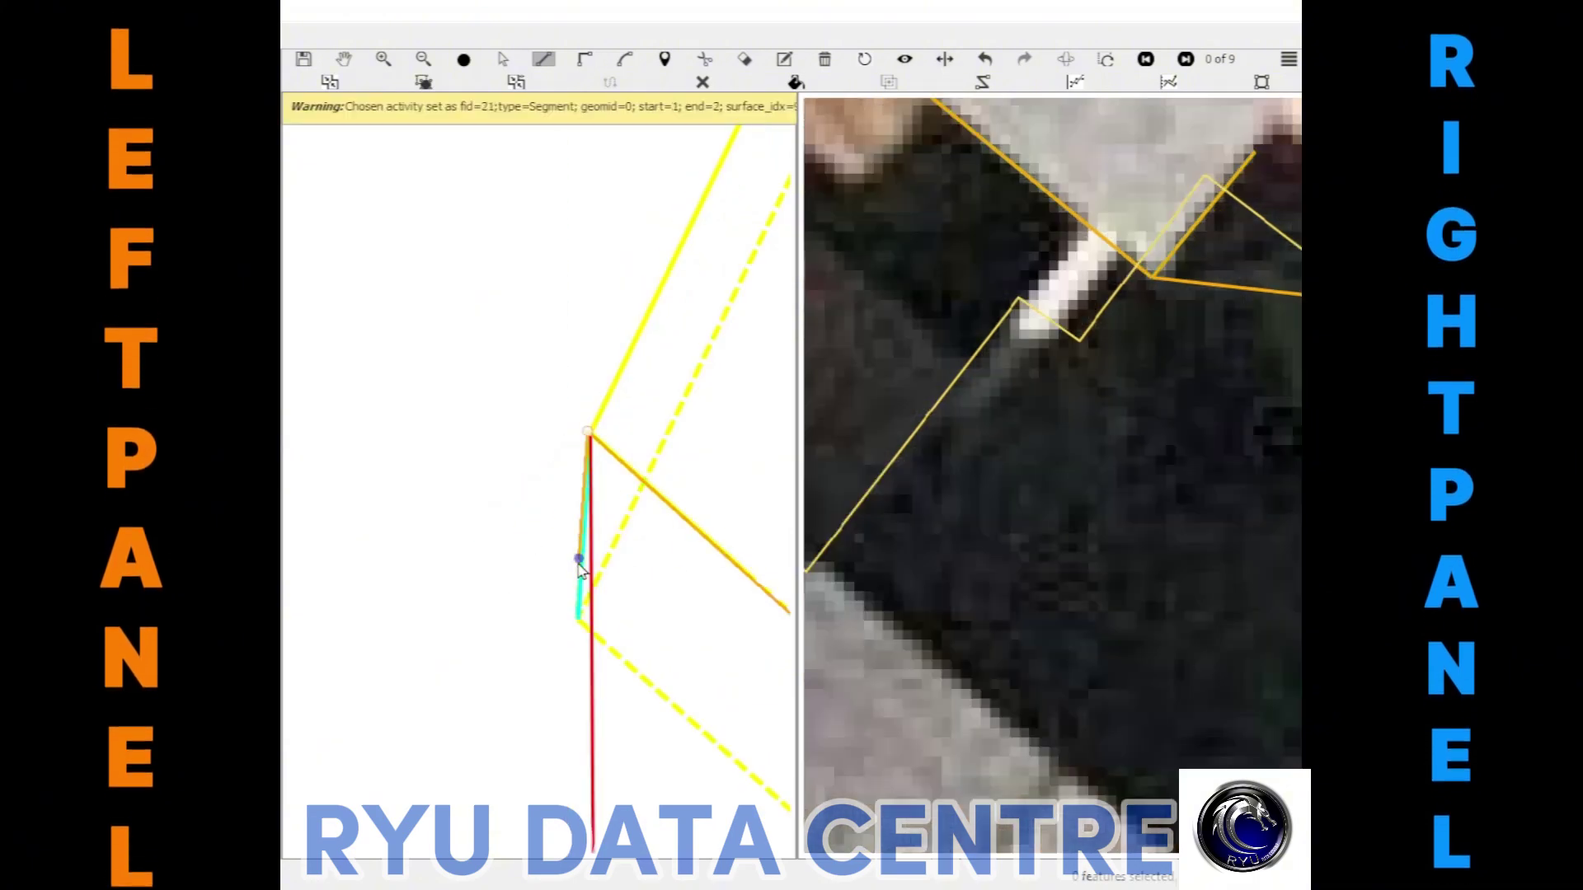
scroll(569, 557, "down", 1)
scroll(556, 519, "down", 2)
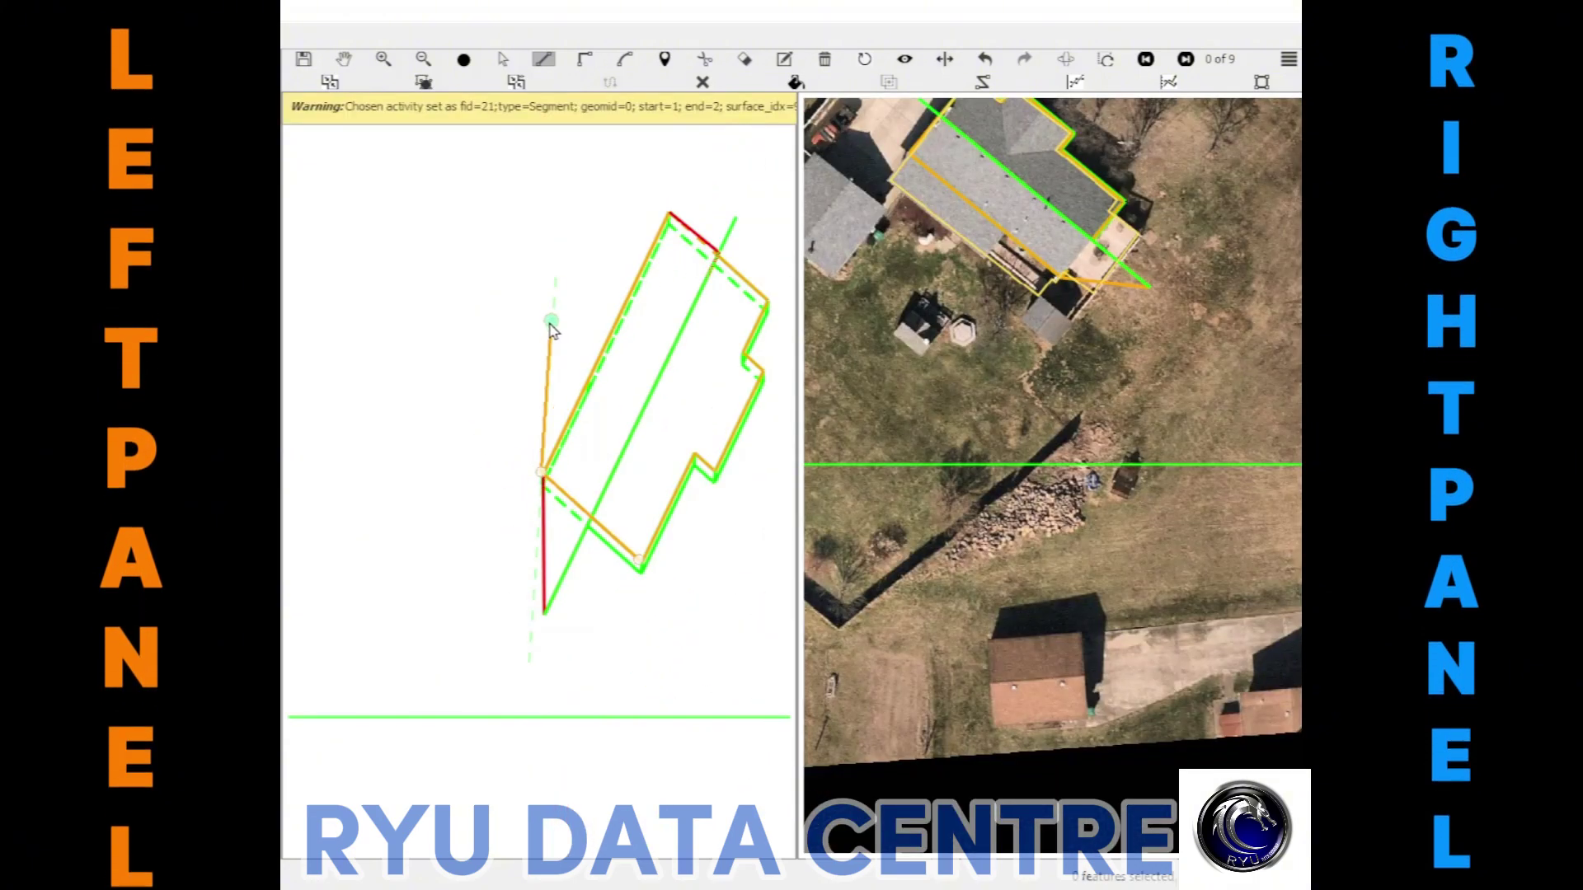
left_click(551, 323)
right_click(643, 569)
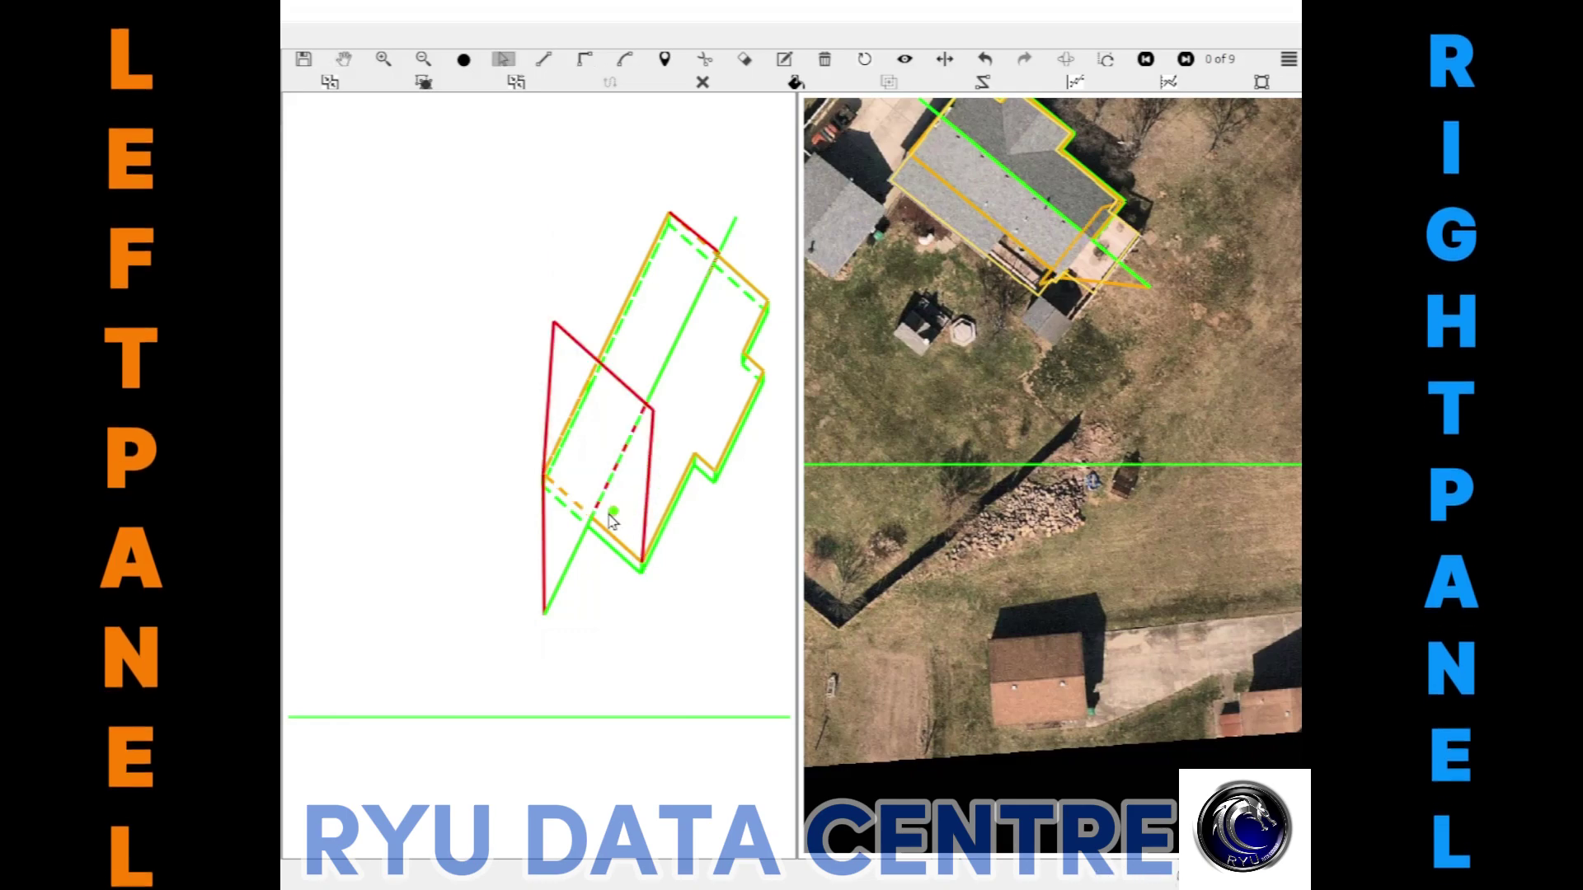
scroll(538, 494, "up", 1)
left_click_drag(549, 375, 464, 397)
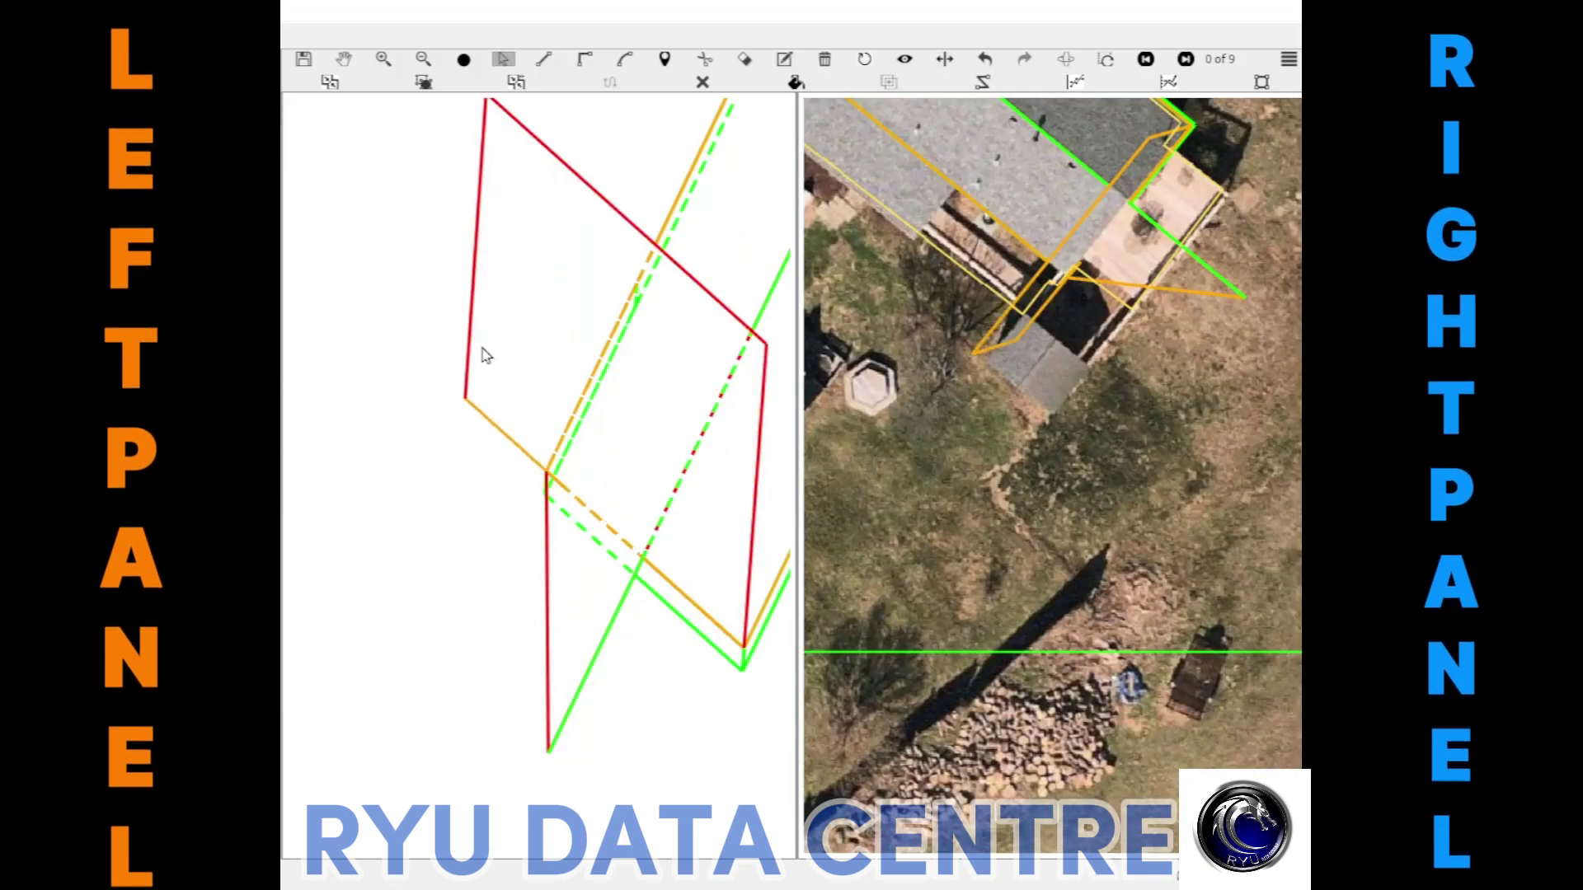
Delete the stray lower triangle and the extra green line, then reselect the red polygon
left_click(540, 549)
left_click(491, 421)
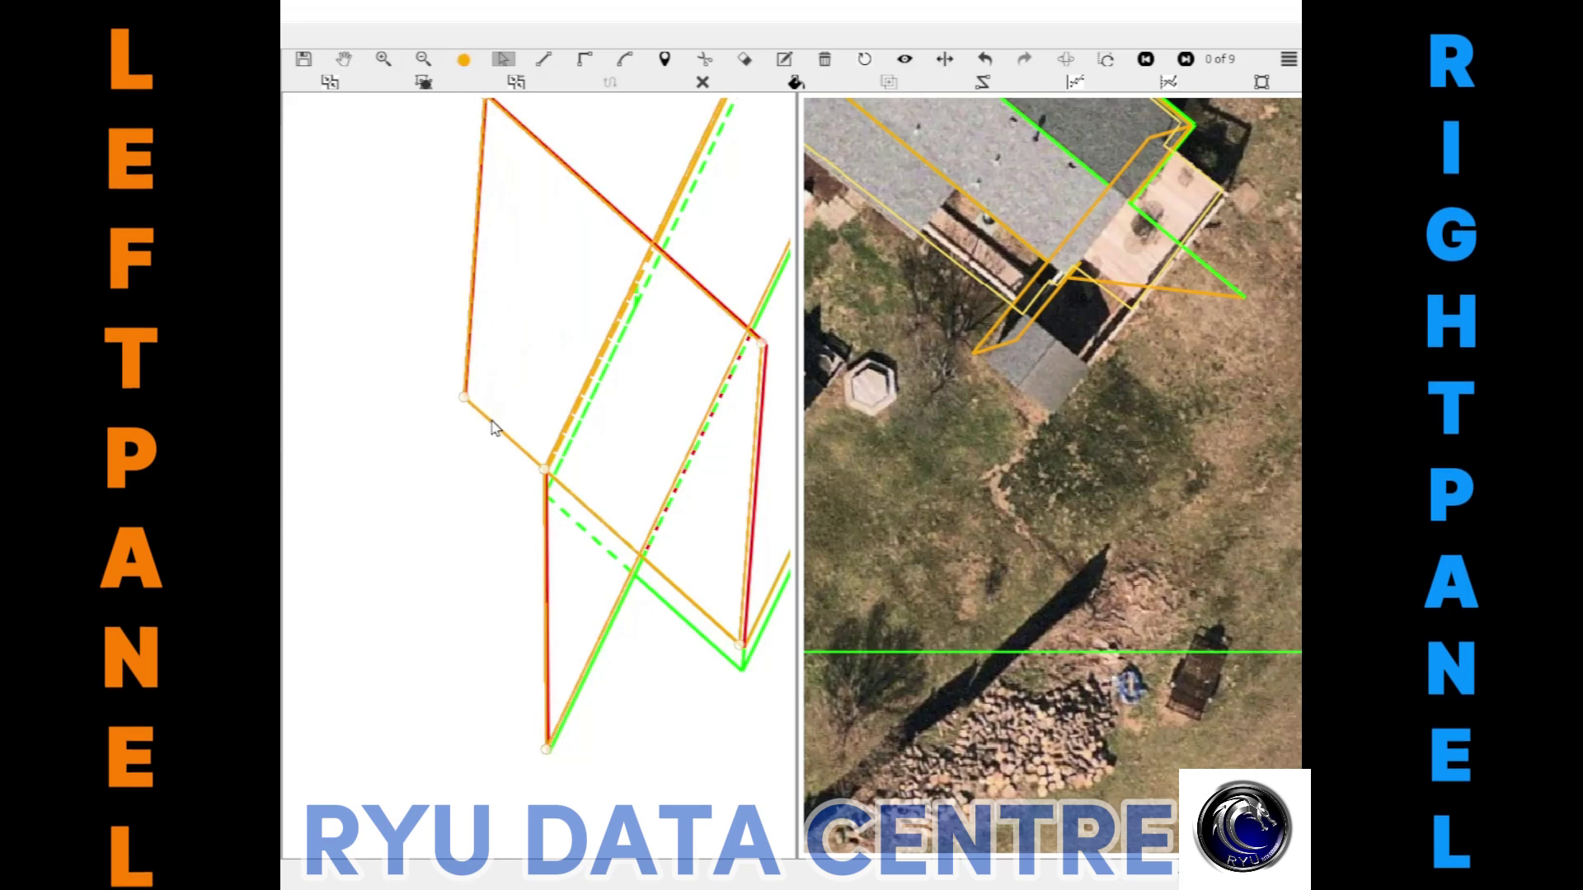
left_click(549, 554)
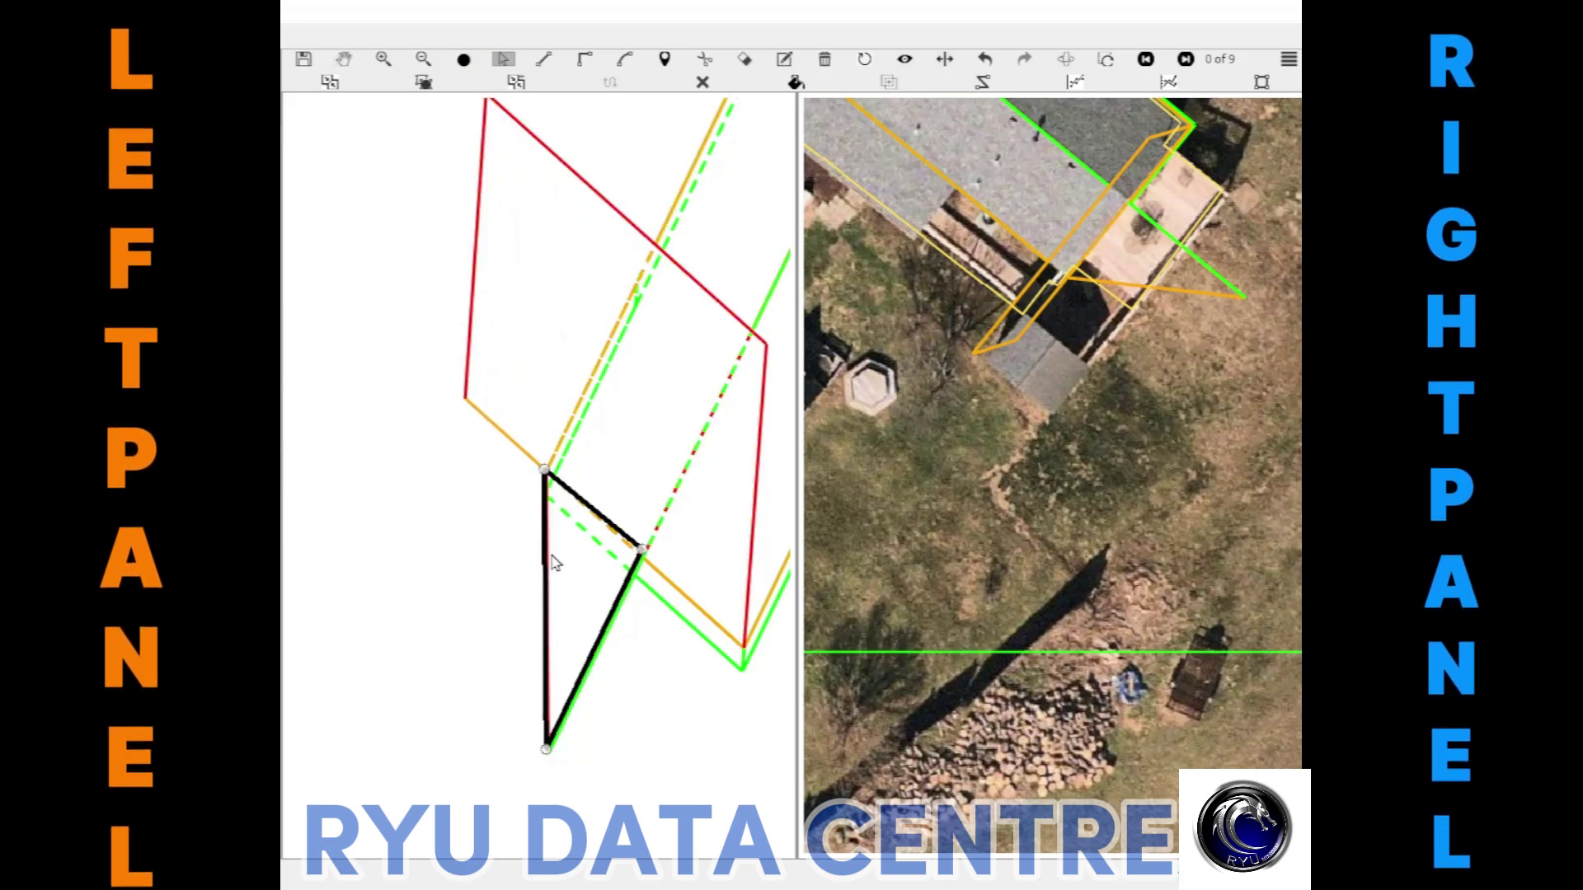
key("Delete")
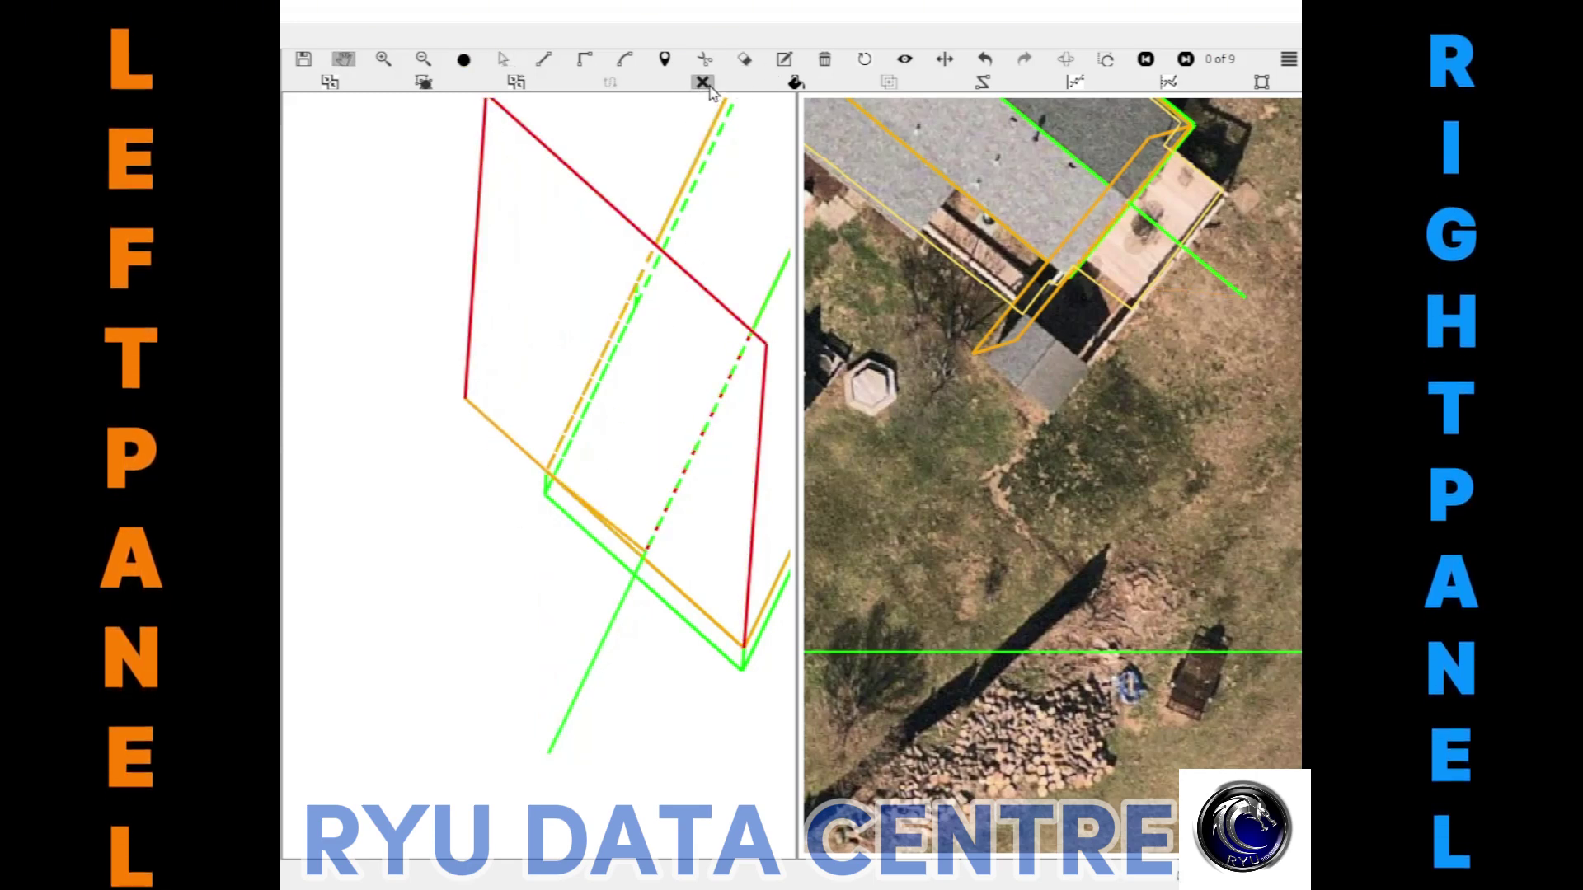
left_click(702, 82)
left_click(468, 285)
Select the orange house footprint polygon, bringing the rear edge and porch area into view
scroll(499, 382, "down", 3)
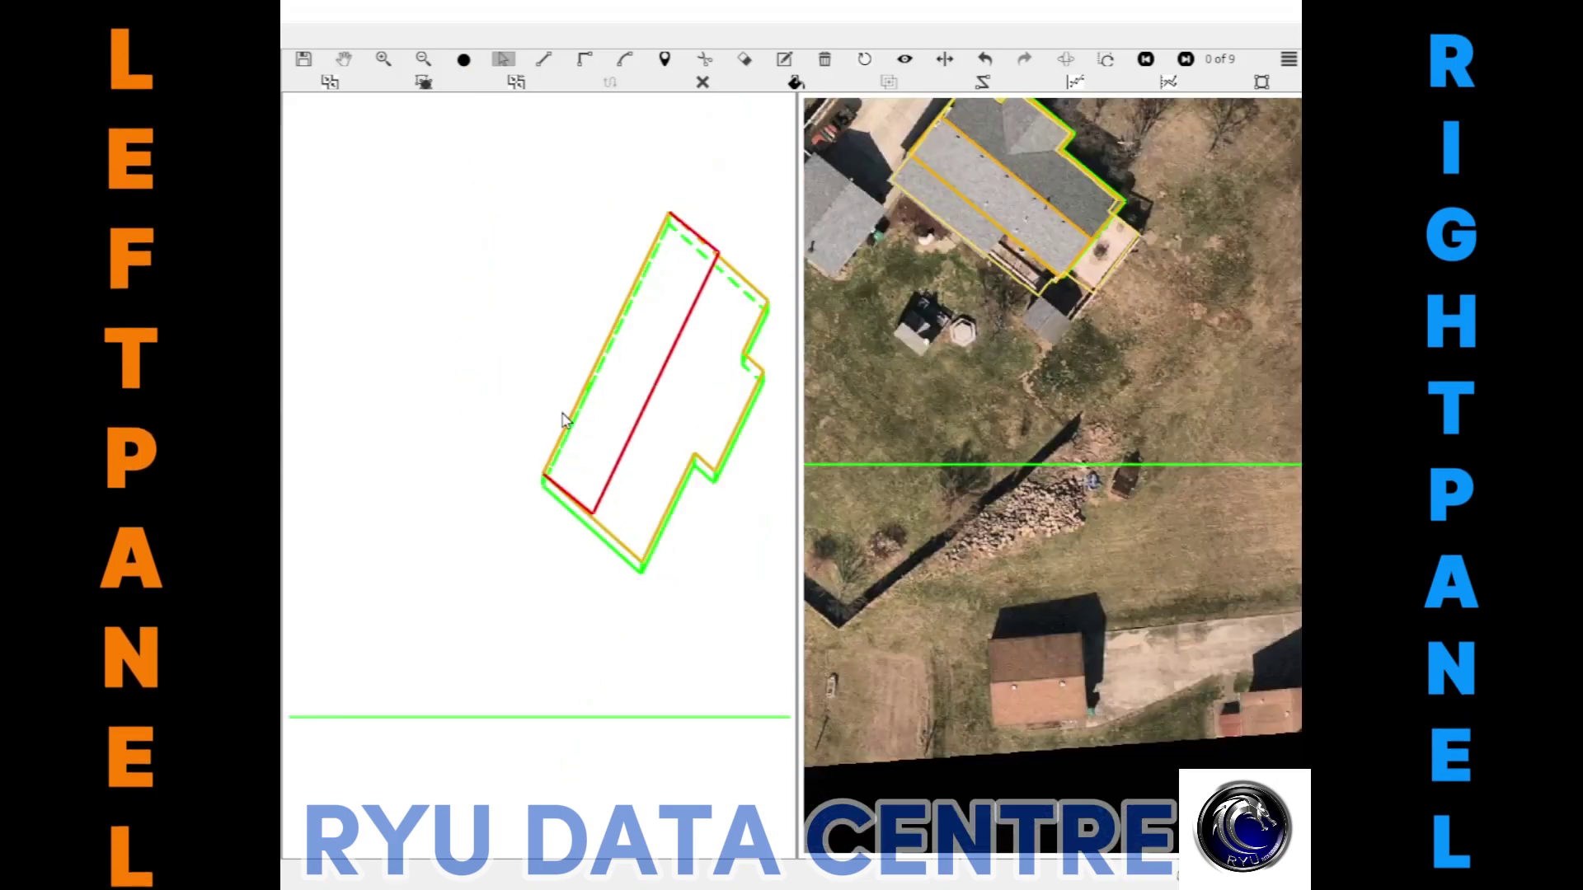
scroll(577, 412, "down", 2)
scroll(635, 382, "up", 2)
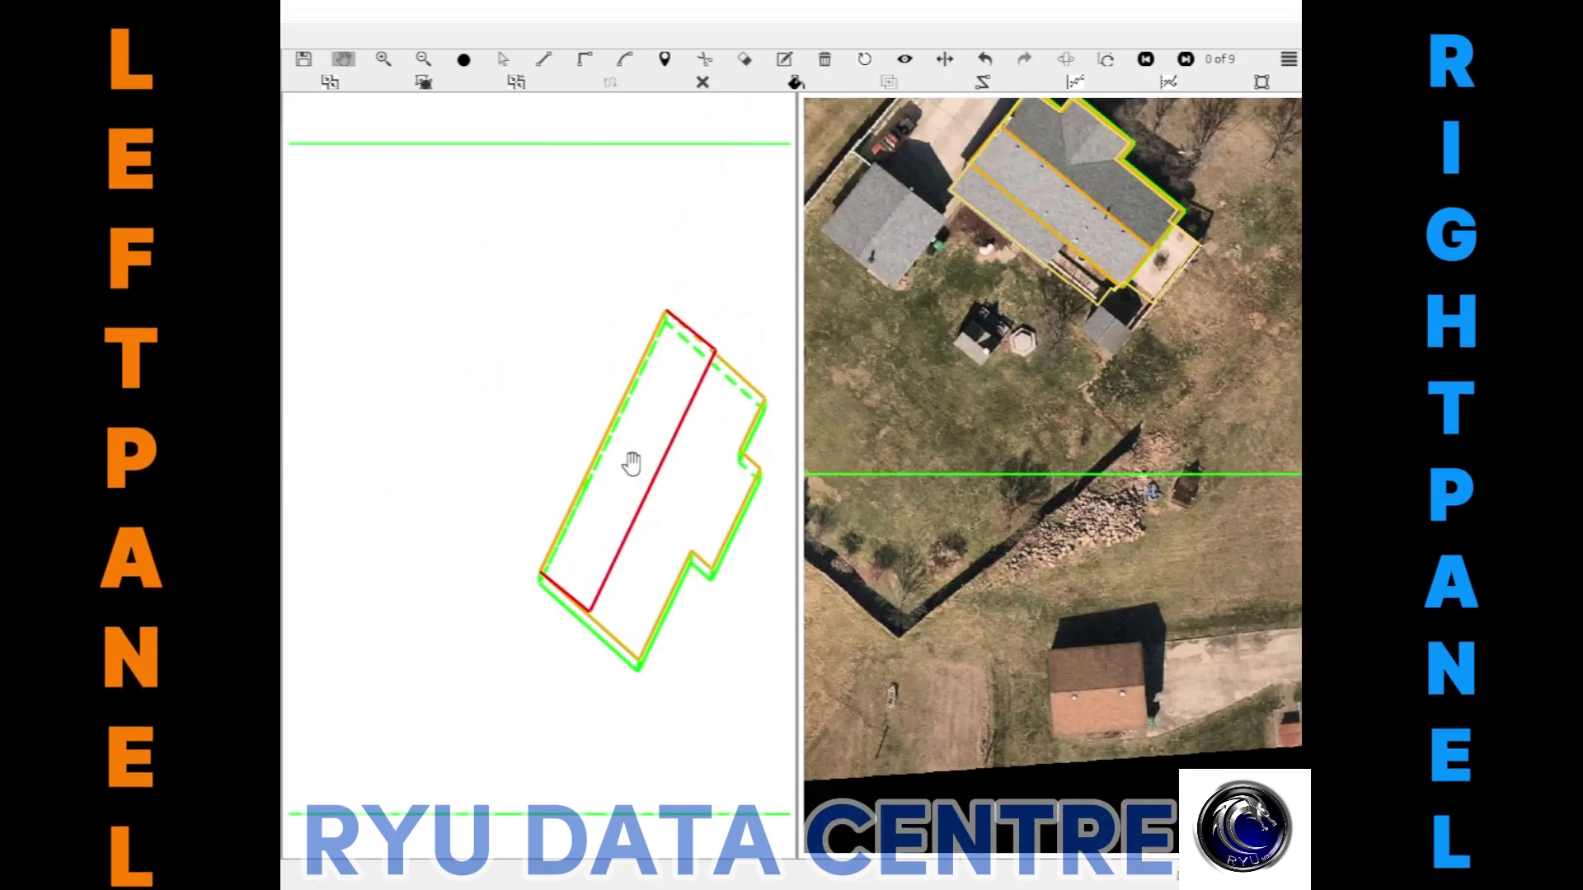
scroll(631, 465, "down", 1)
scroll(568, 454, "up", 3)
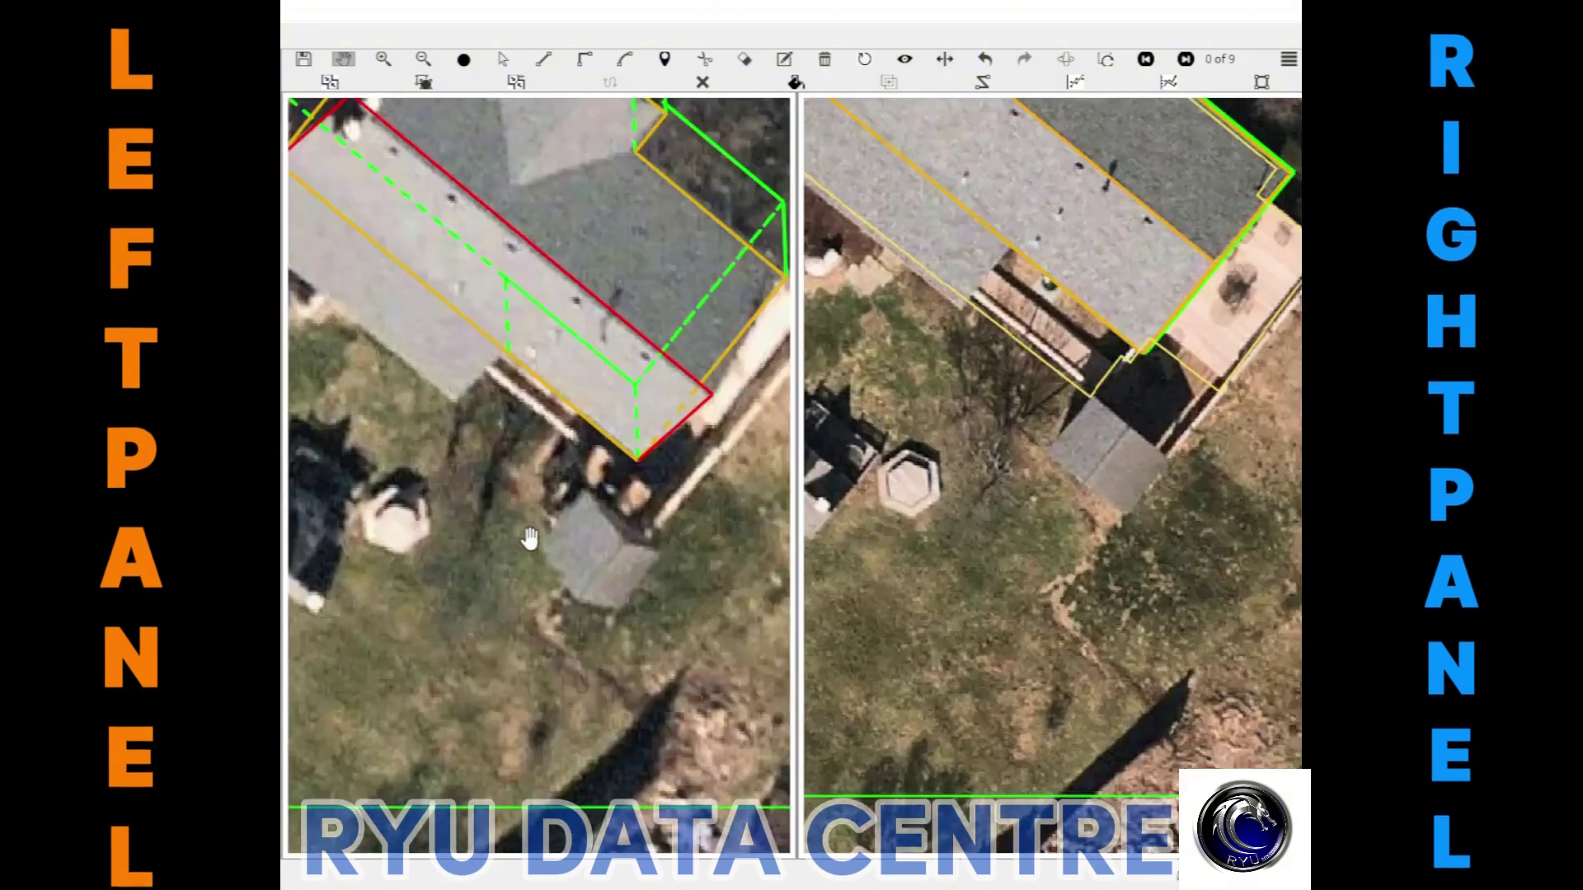
scroll(591, 519, "up", 2)
left_click_drag(590, 519, 508, 462)
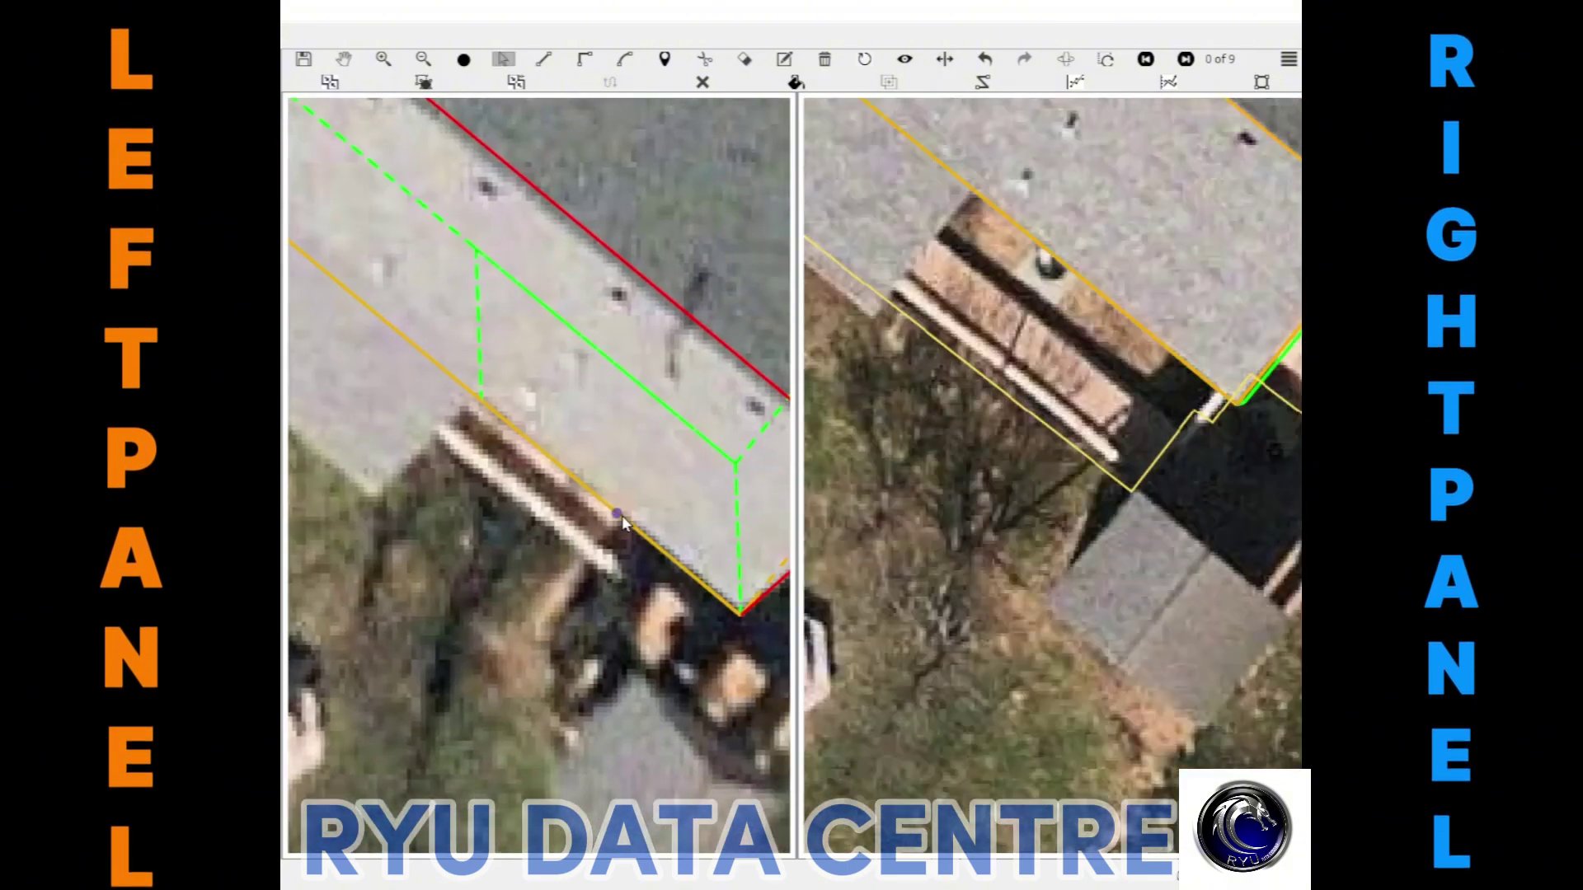
key("s")
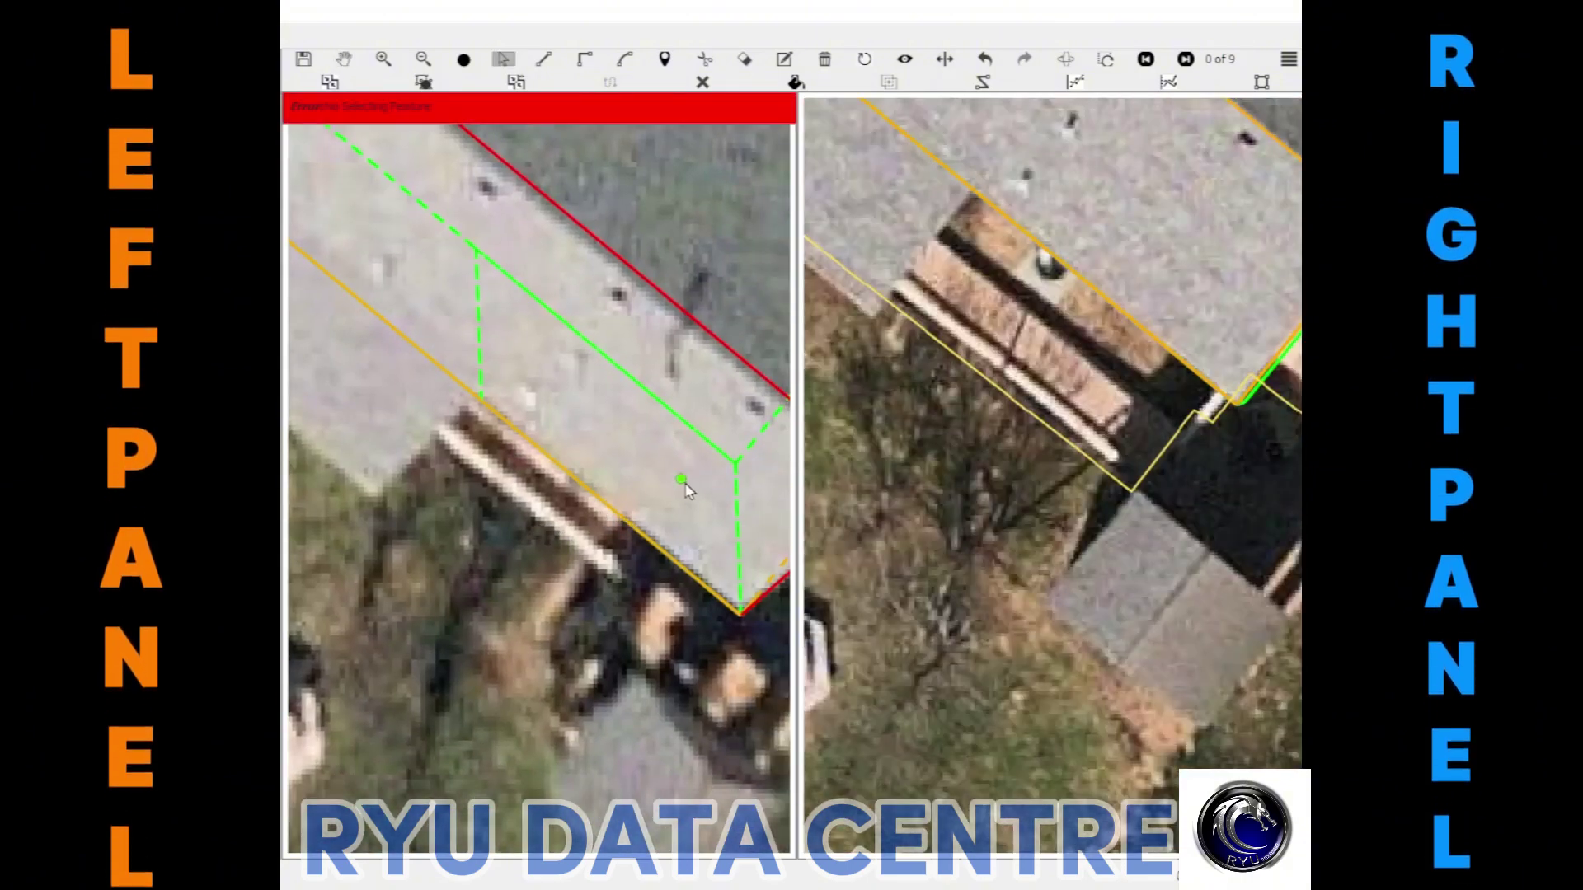
left_click(685, 487)
left_click(610, 515)
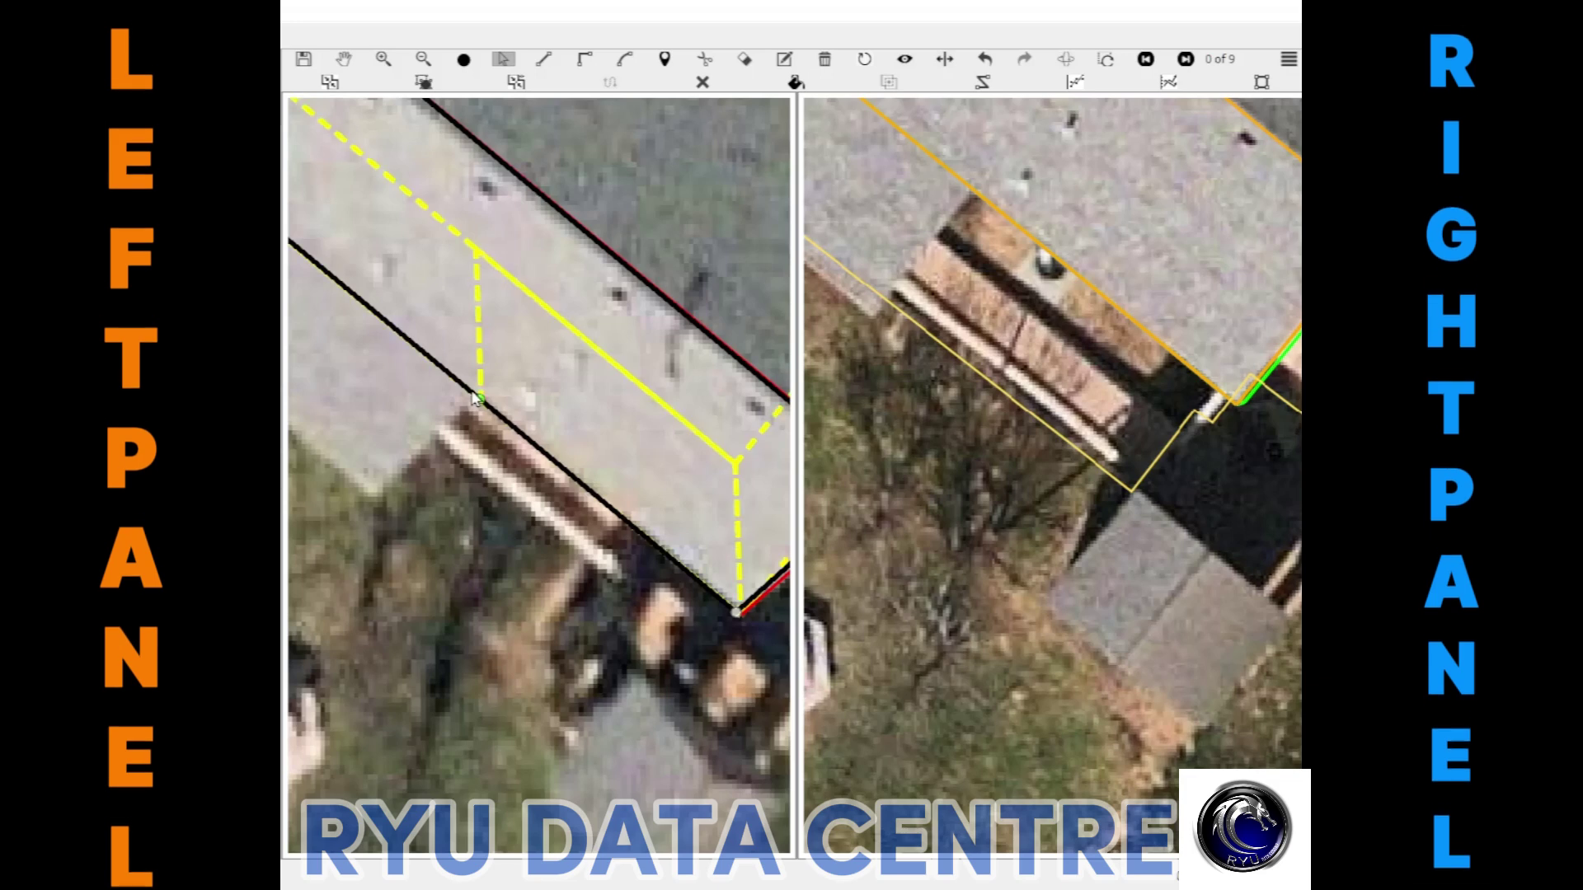
left_click_drag(426, 358, 594, 399)
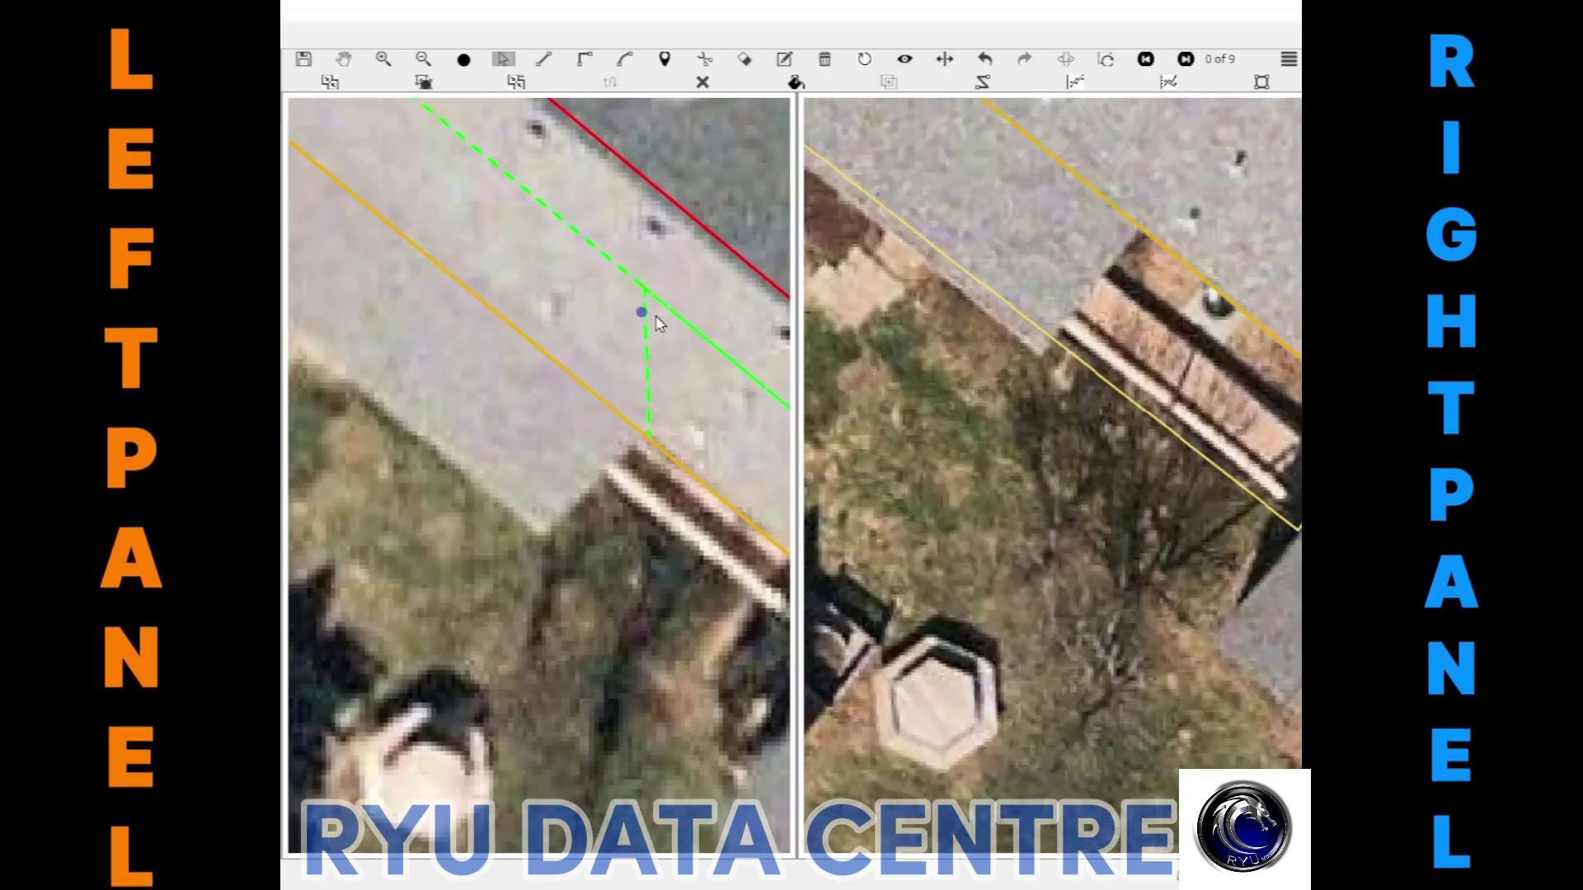
left_click(548, 361)
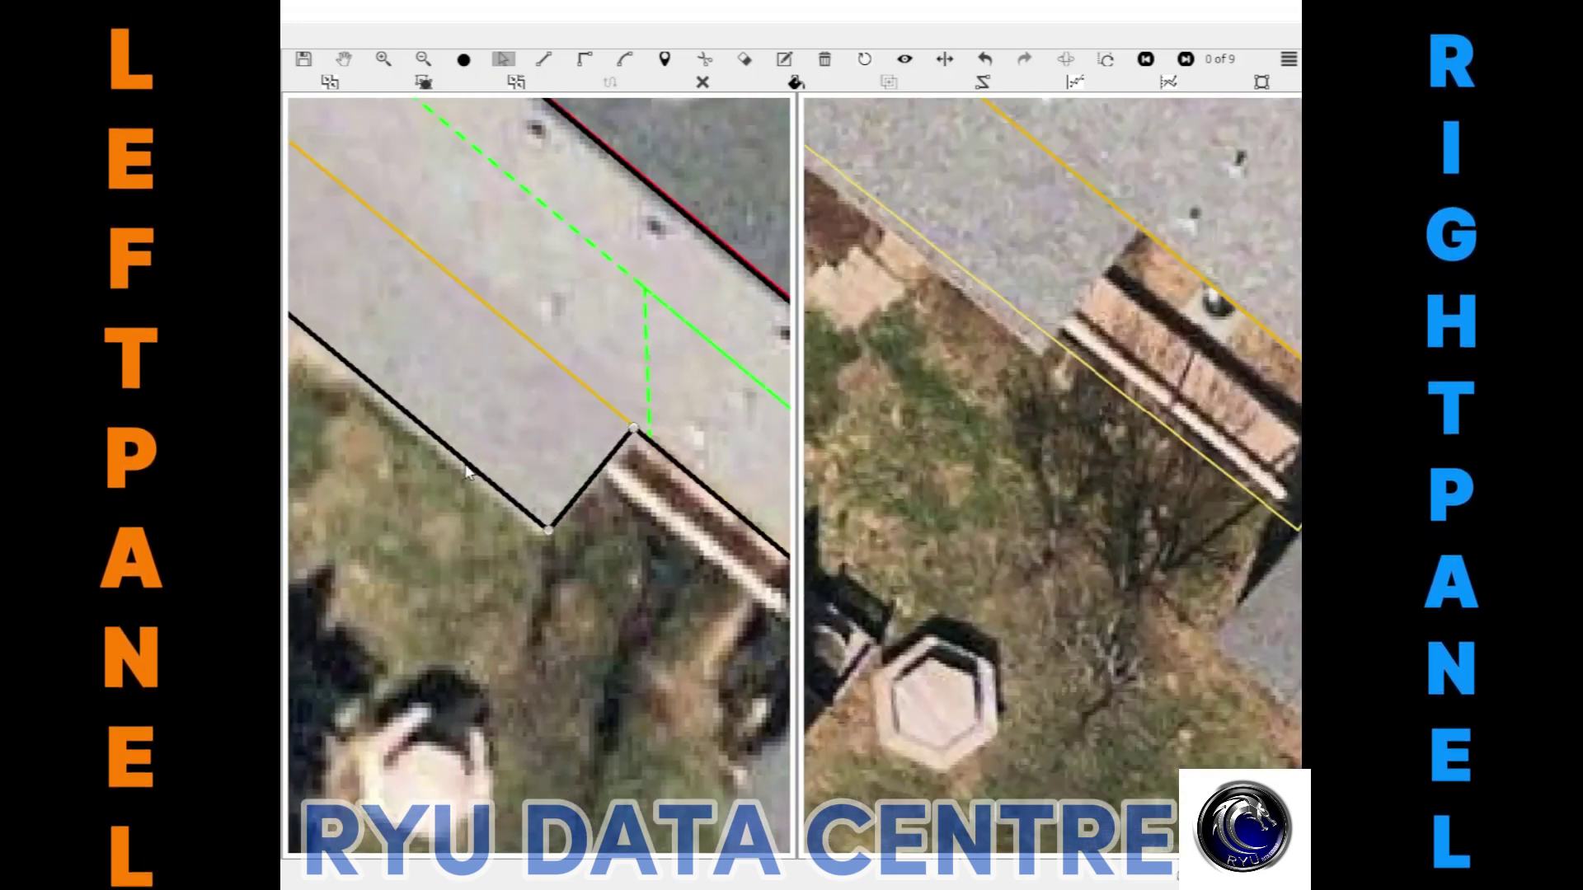
Draw an orange line from the wall corner to the upper roof corner
scroll(530, 478, "down", 3)
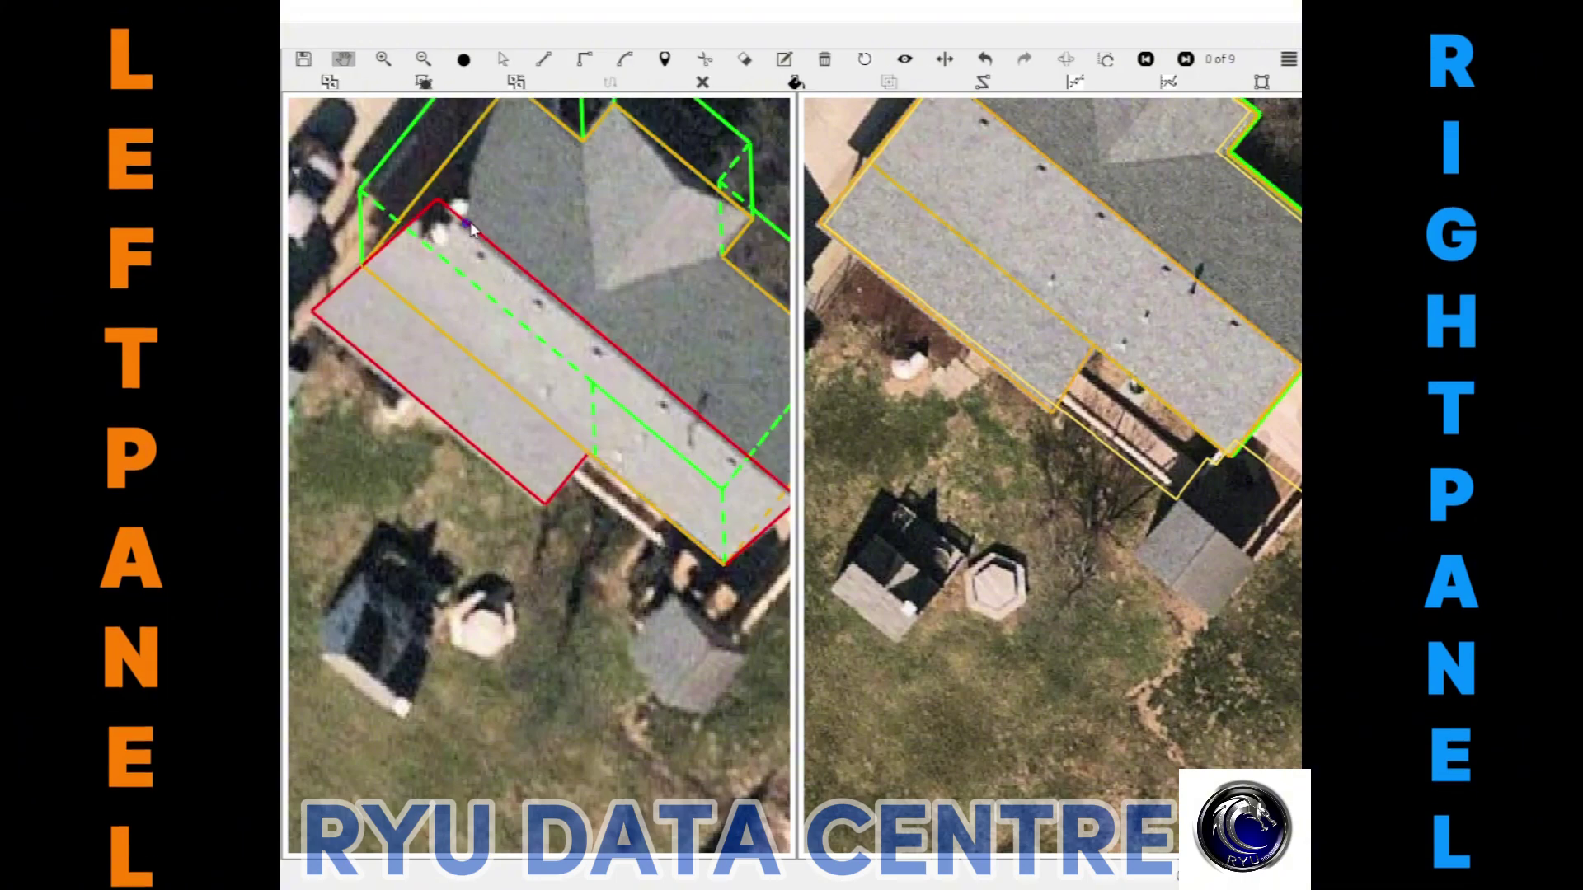
scroll(519, 396, "down", 1)
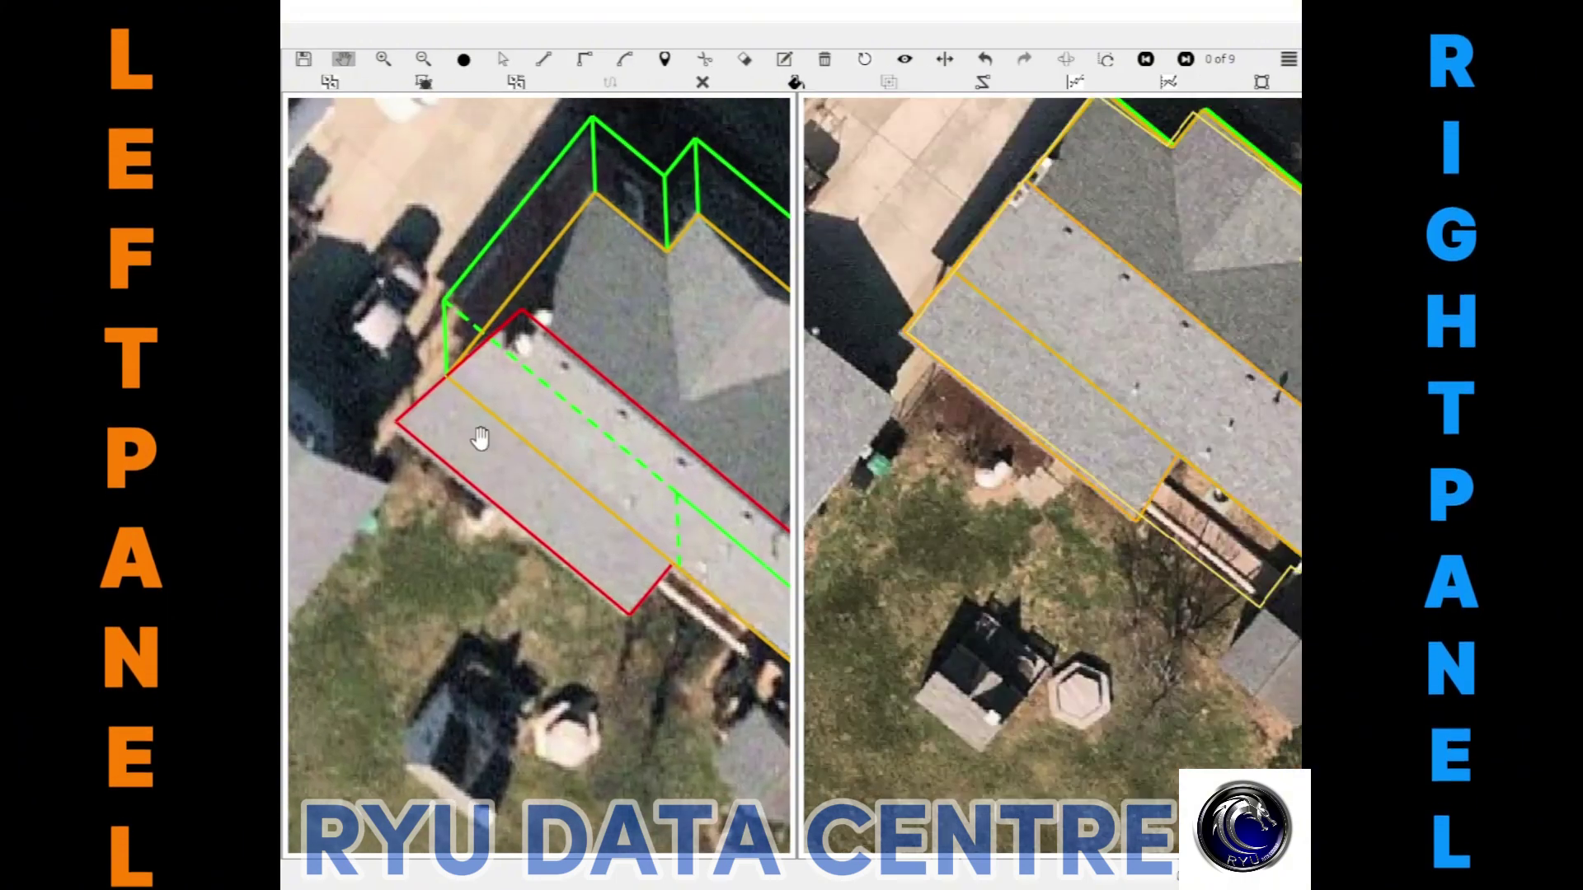
scroll(488, 437, "up", 3)
scroll(463, 439, "up", 2)
scroll(503, 513, "up", 1)
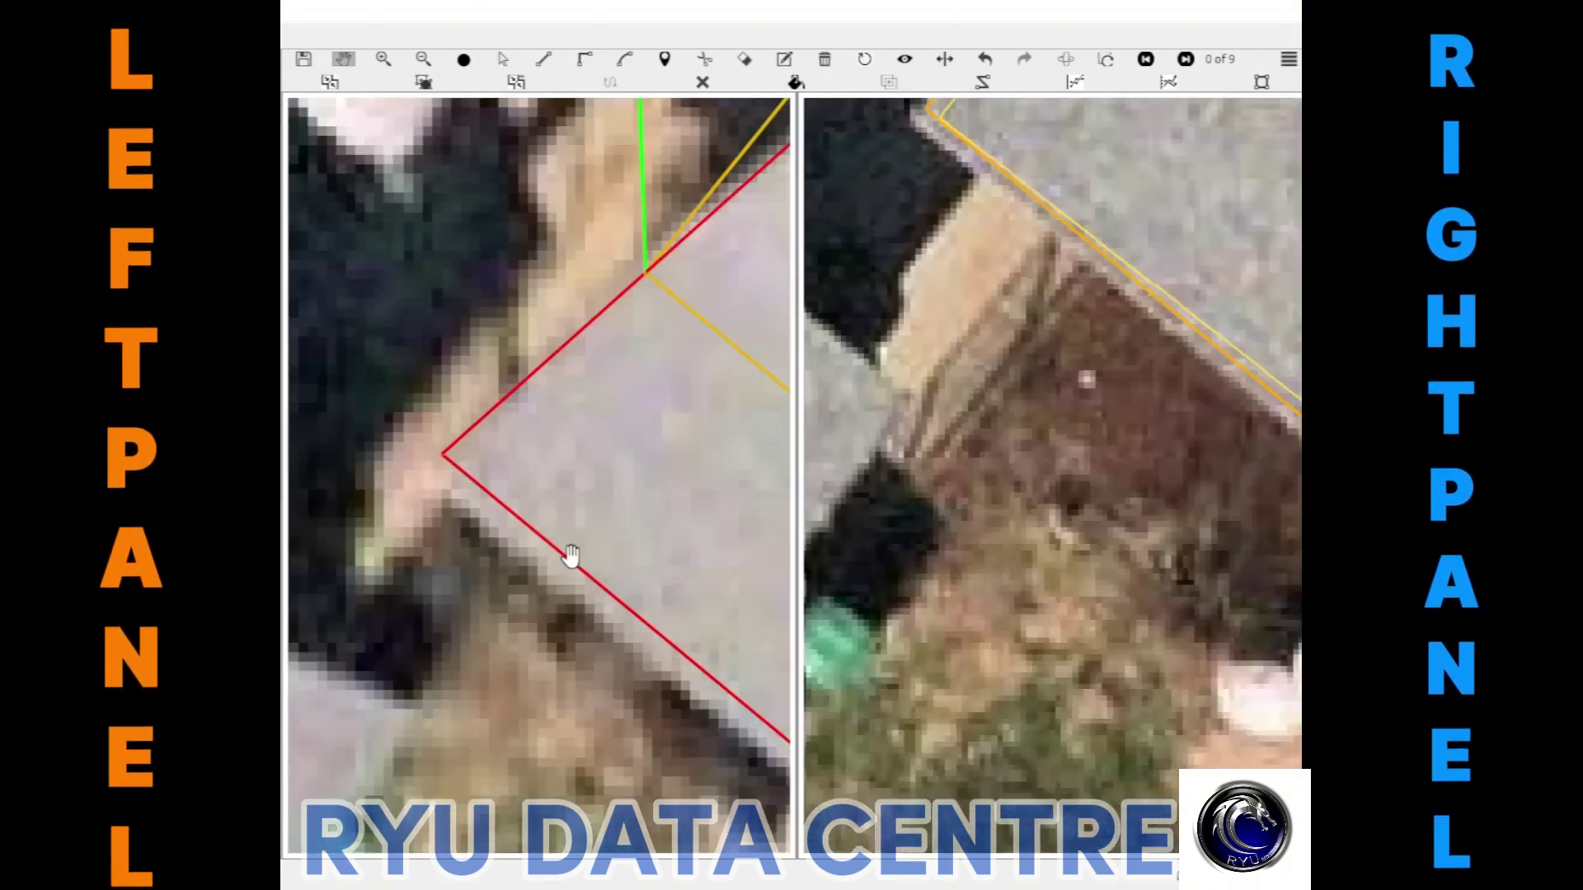
scroll(560, 557, "up", 1)
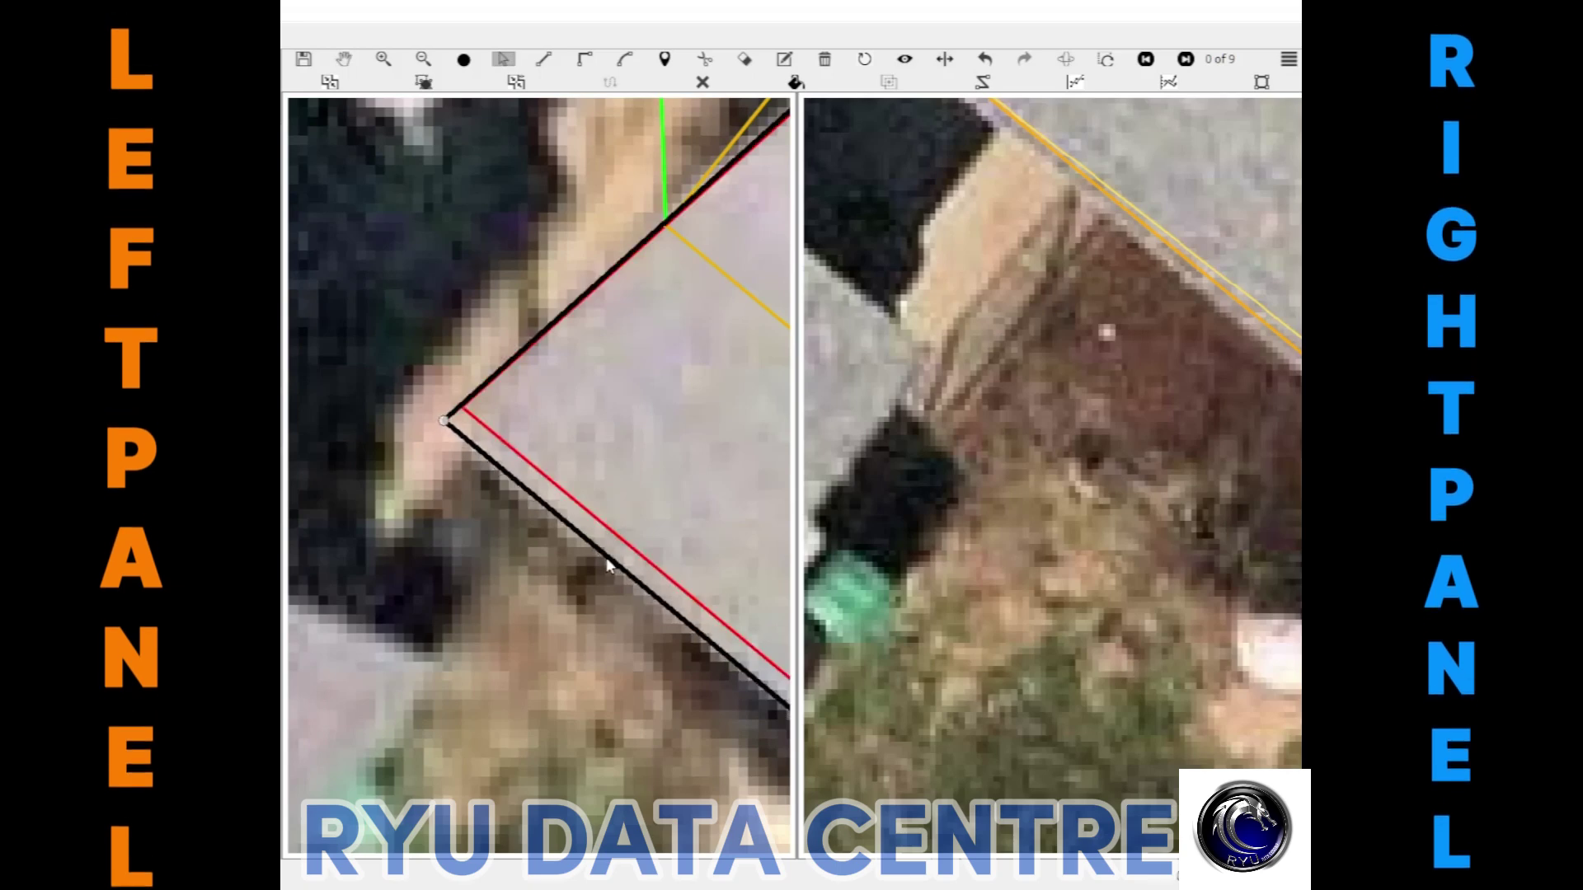
scroll(616, 563, "down", 3)
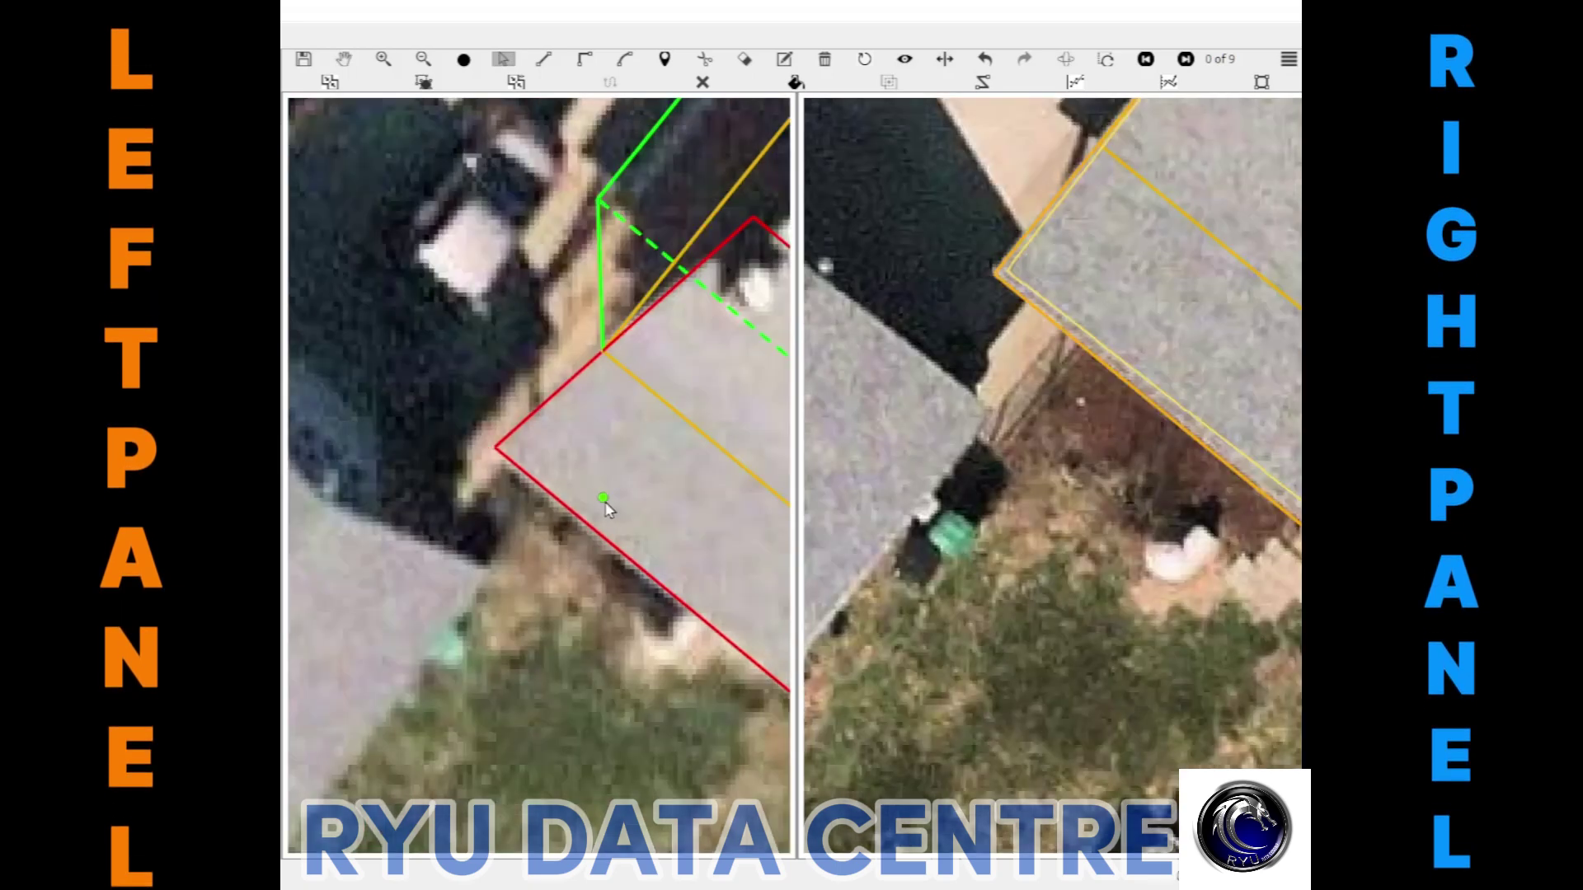
scroll(529, 522, "up", 1)
scroll(529, 522, "down", 1)
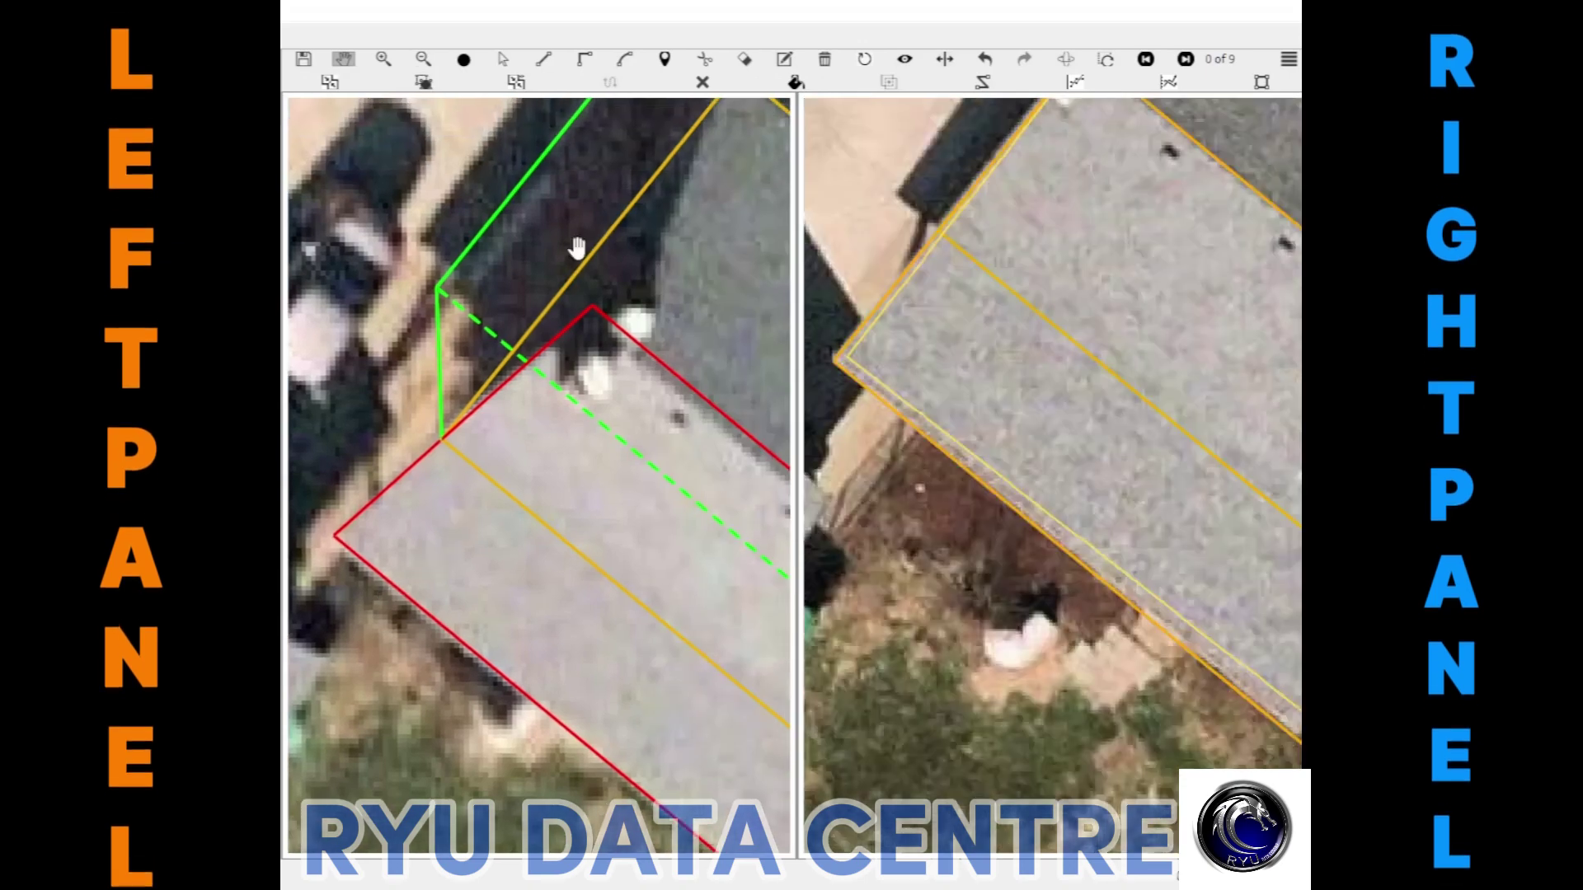
scroll(587, 280, "up", 1)
key("m")
left_click(632, 220)
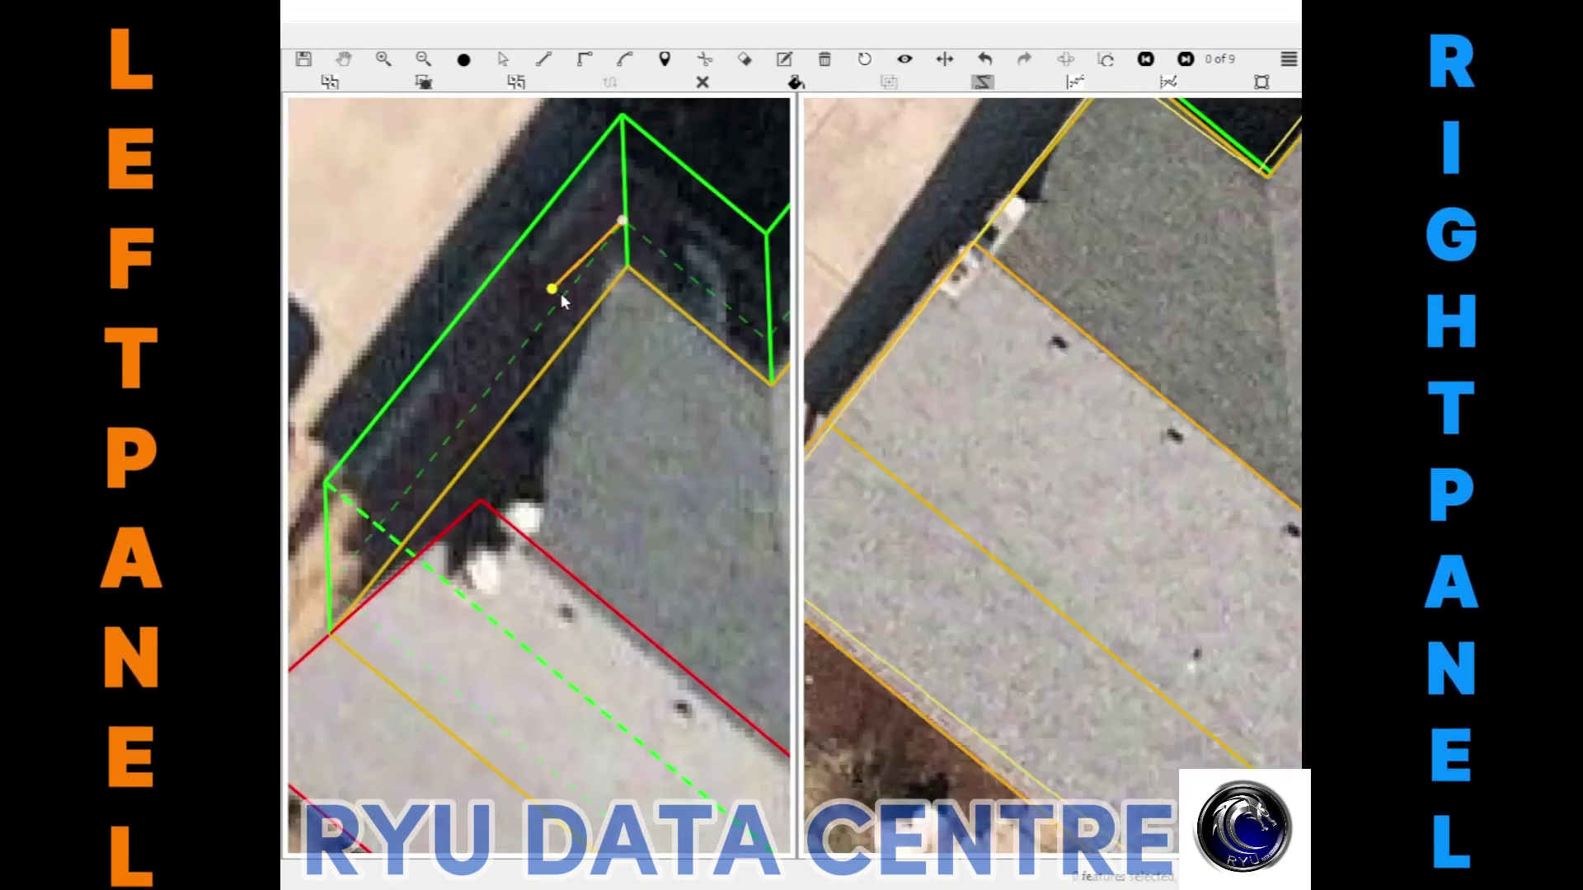
left_click_drag(517, 343, 689, 235)
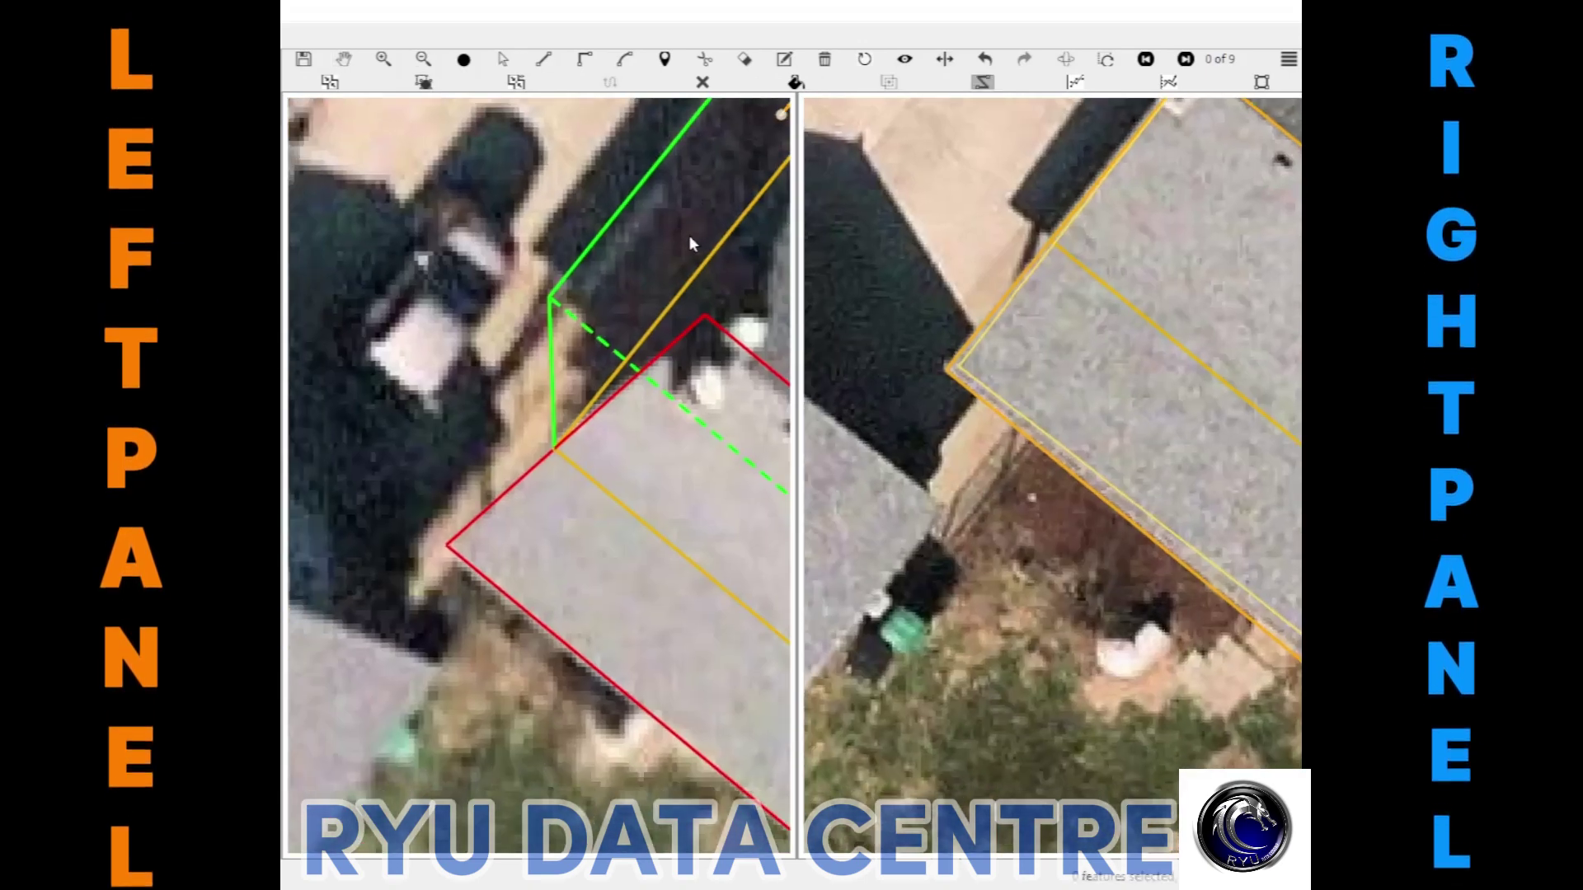
left_click(552, 403)
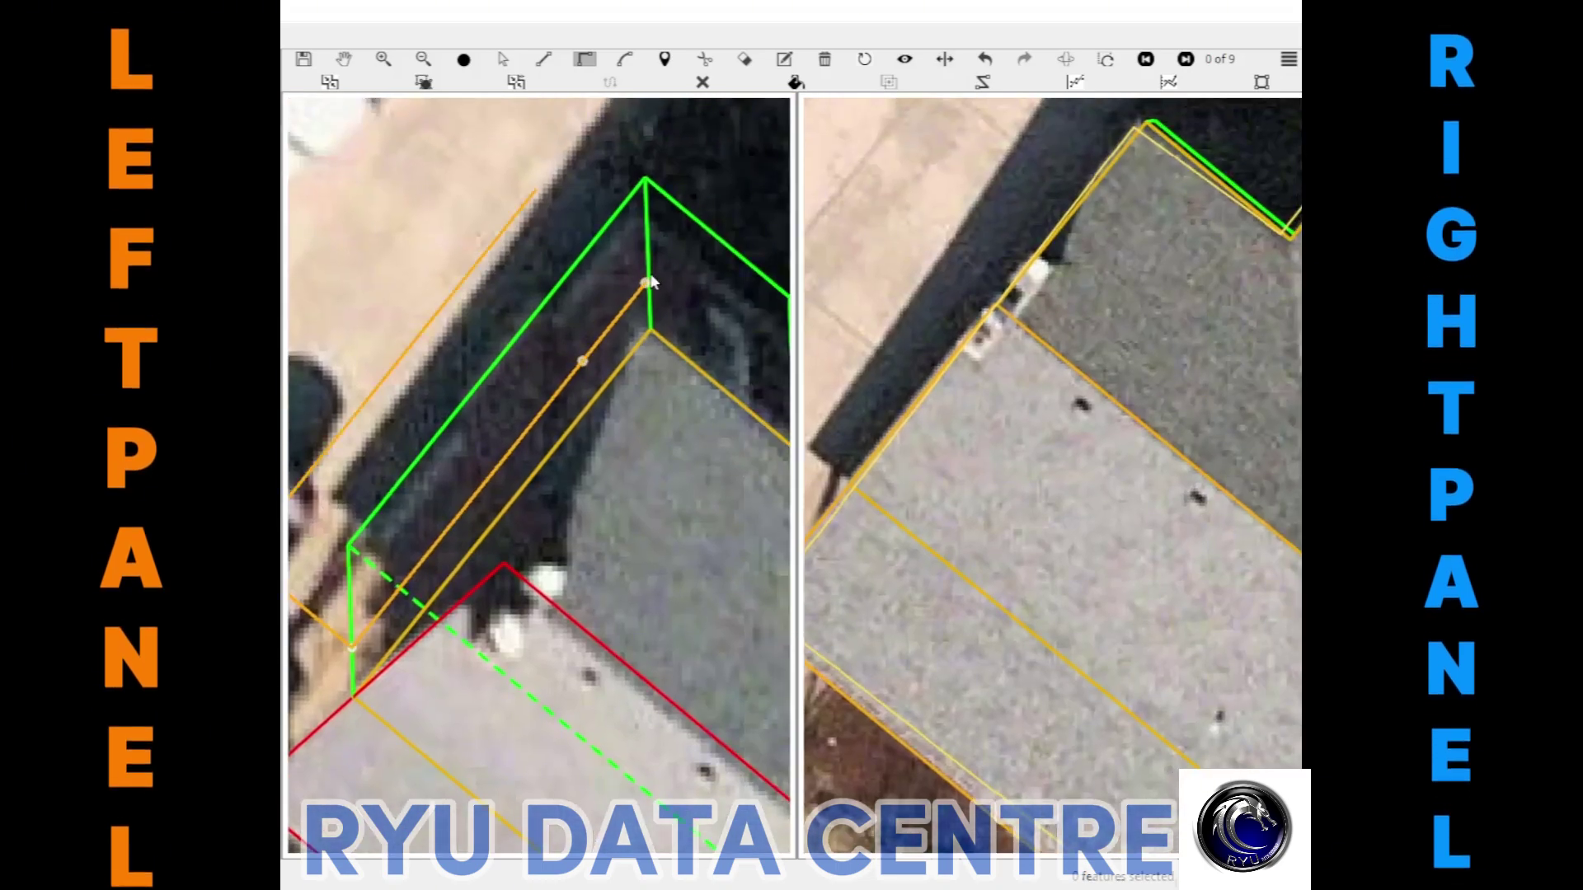
key("Escape")
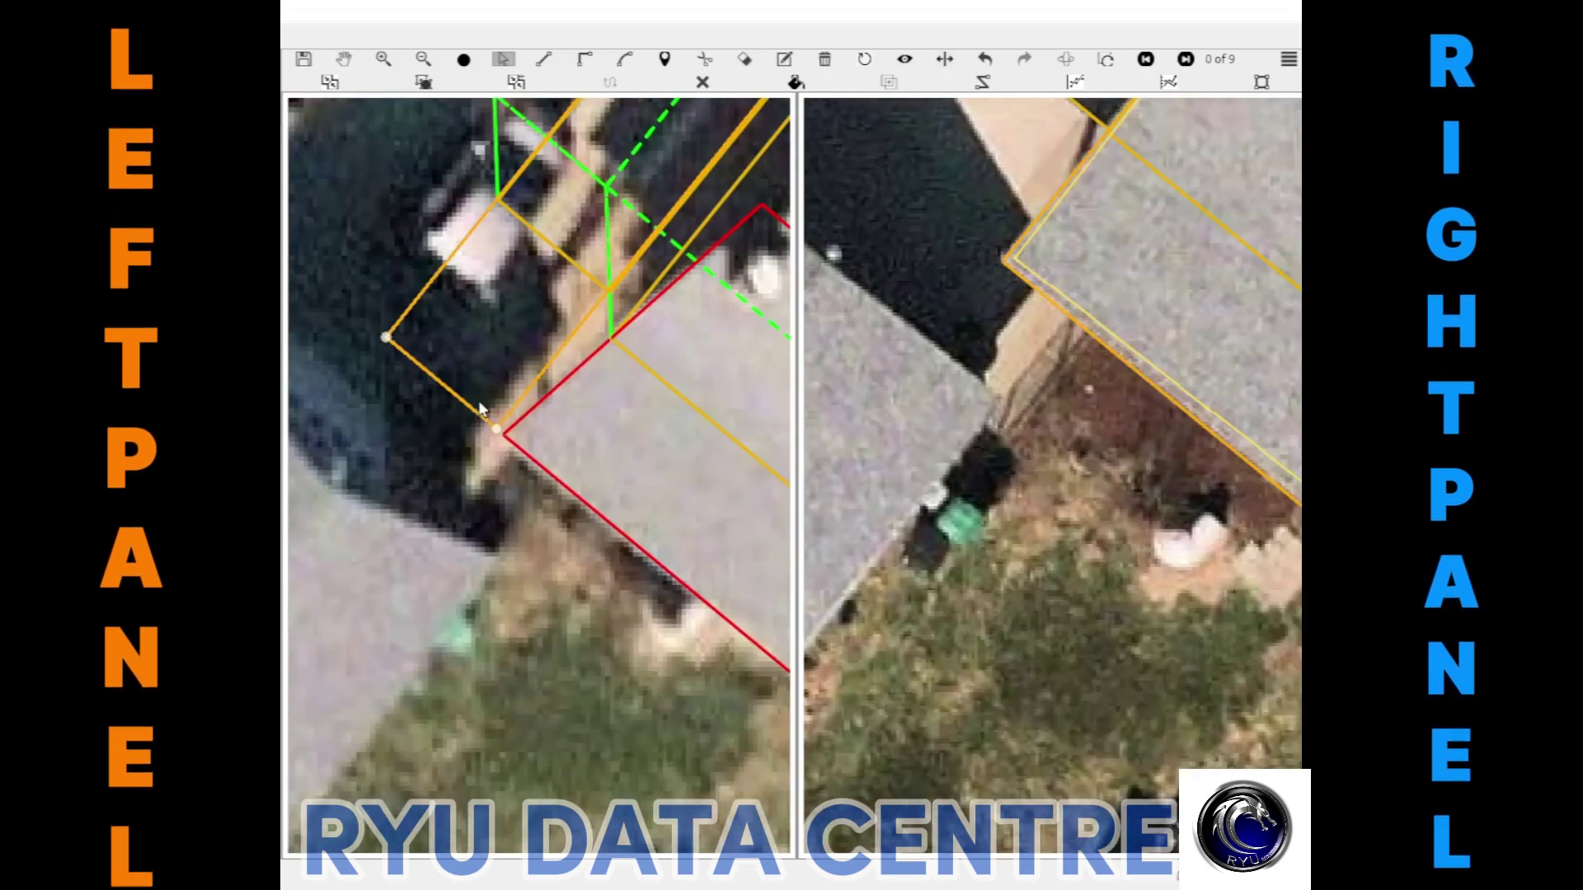
Make the front footprint outline's lower edge a red edge and centre the concrete pad's outline
scroll(481, 410, "down", 3)
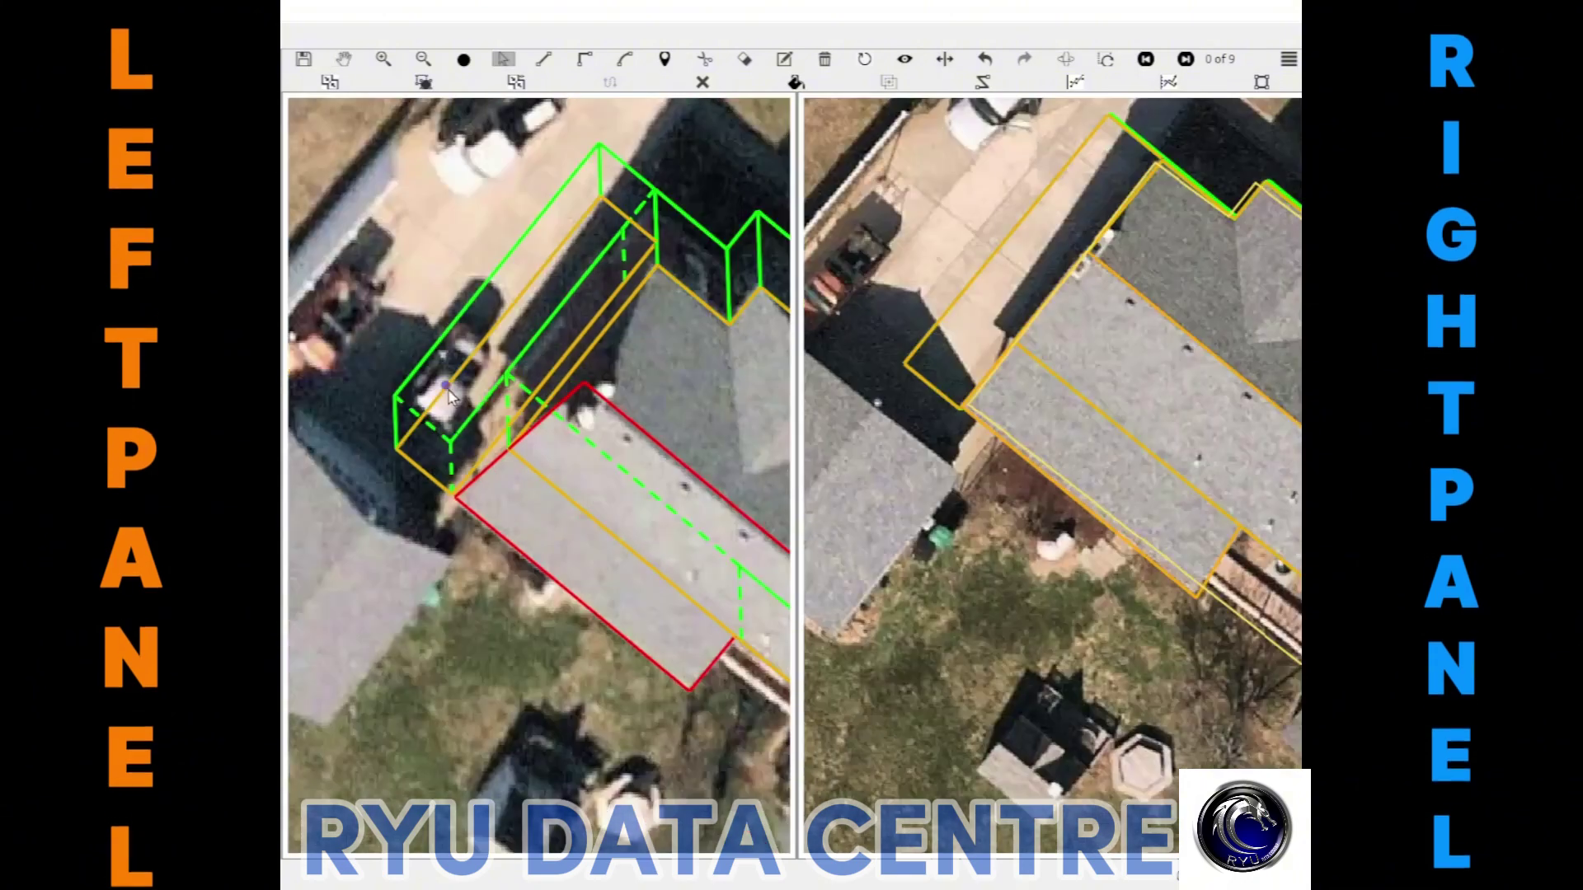
key("h")
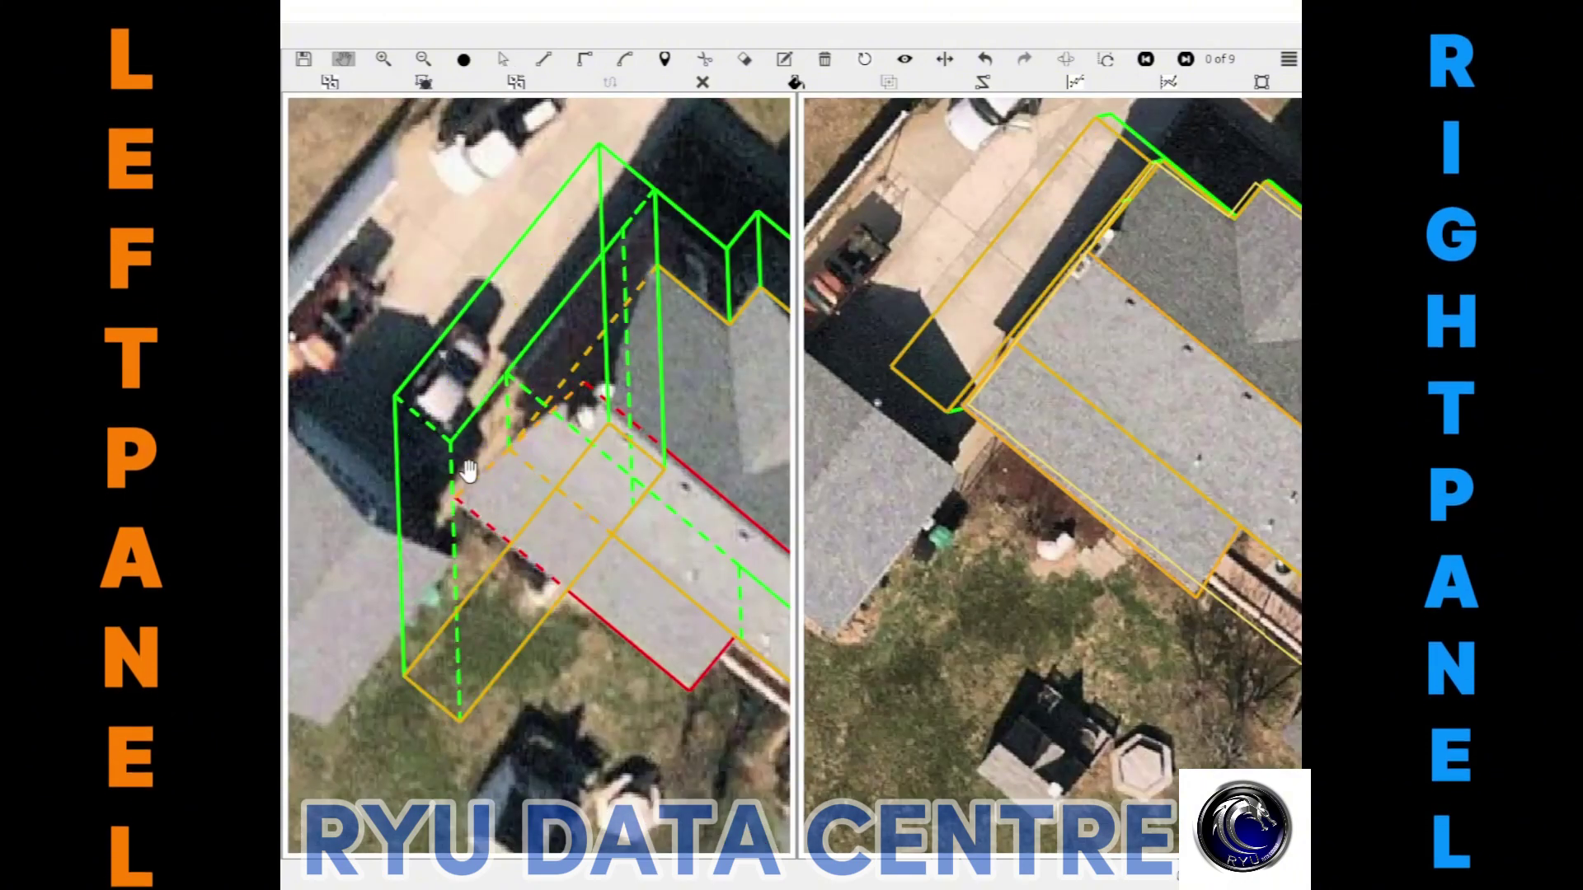
scroll(492, 522, "up", 5)
key("Escape")
left_click(554, 477)
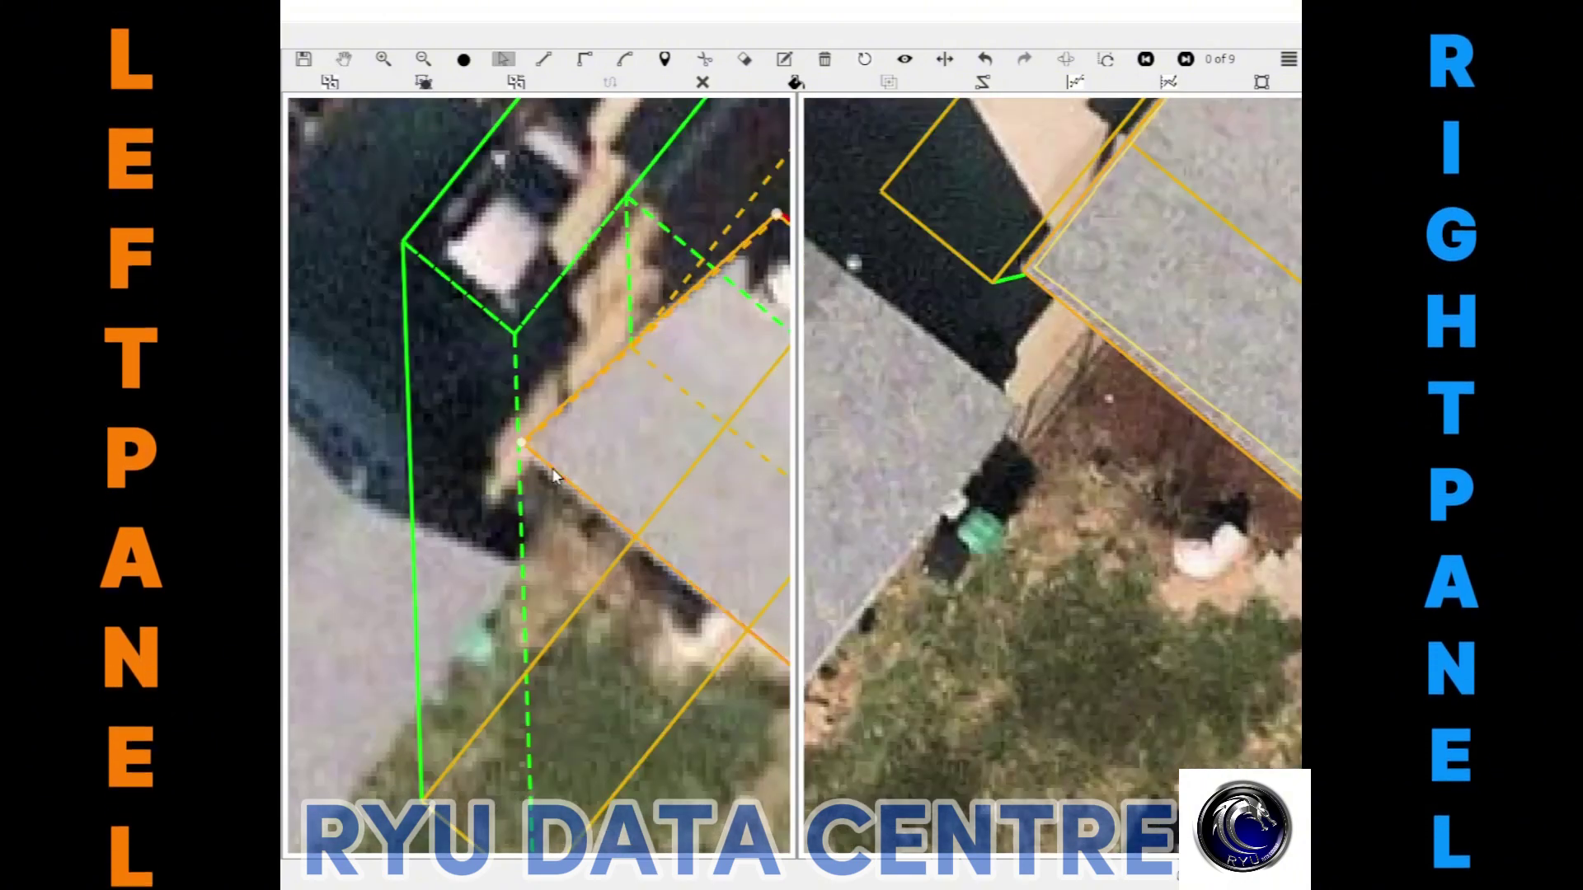
left_click(713, 687)
left_click(701, 683)
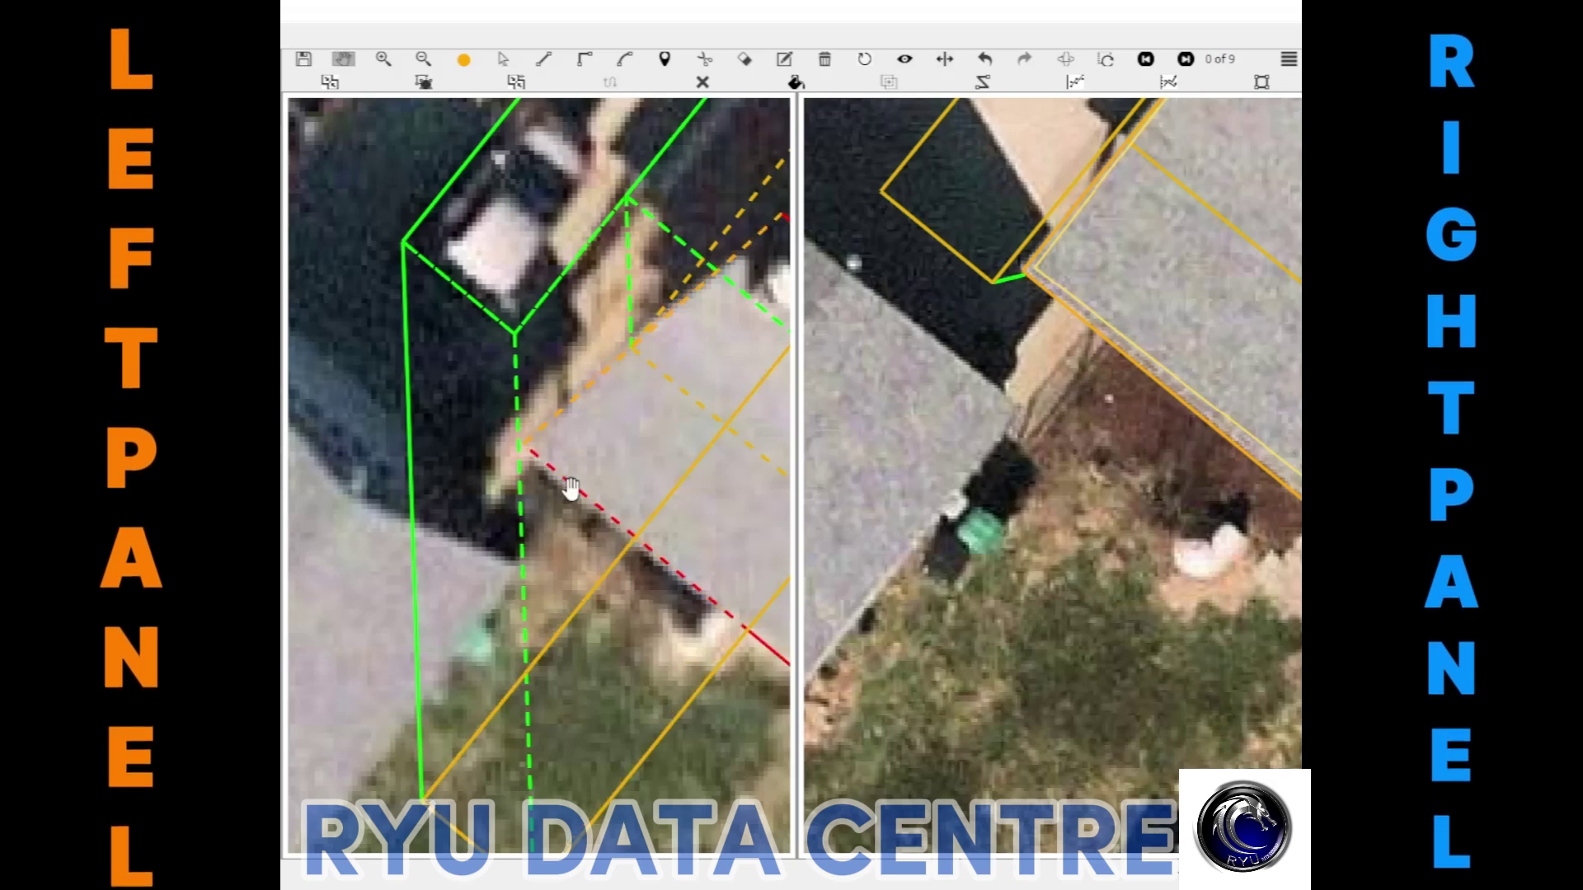
key("Escape")
mouse_move(699, 714)
left_mouse_down()
mouse_move(422, 442)
mouse_move(616, 626)
left_mouse_up()
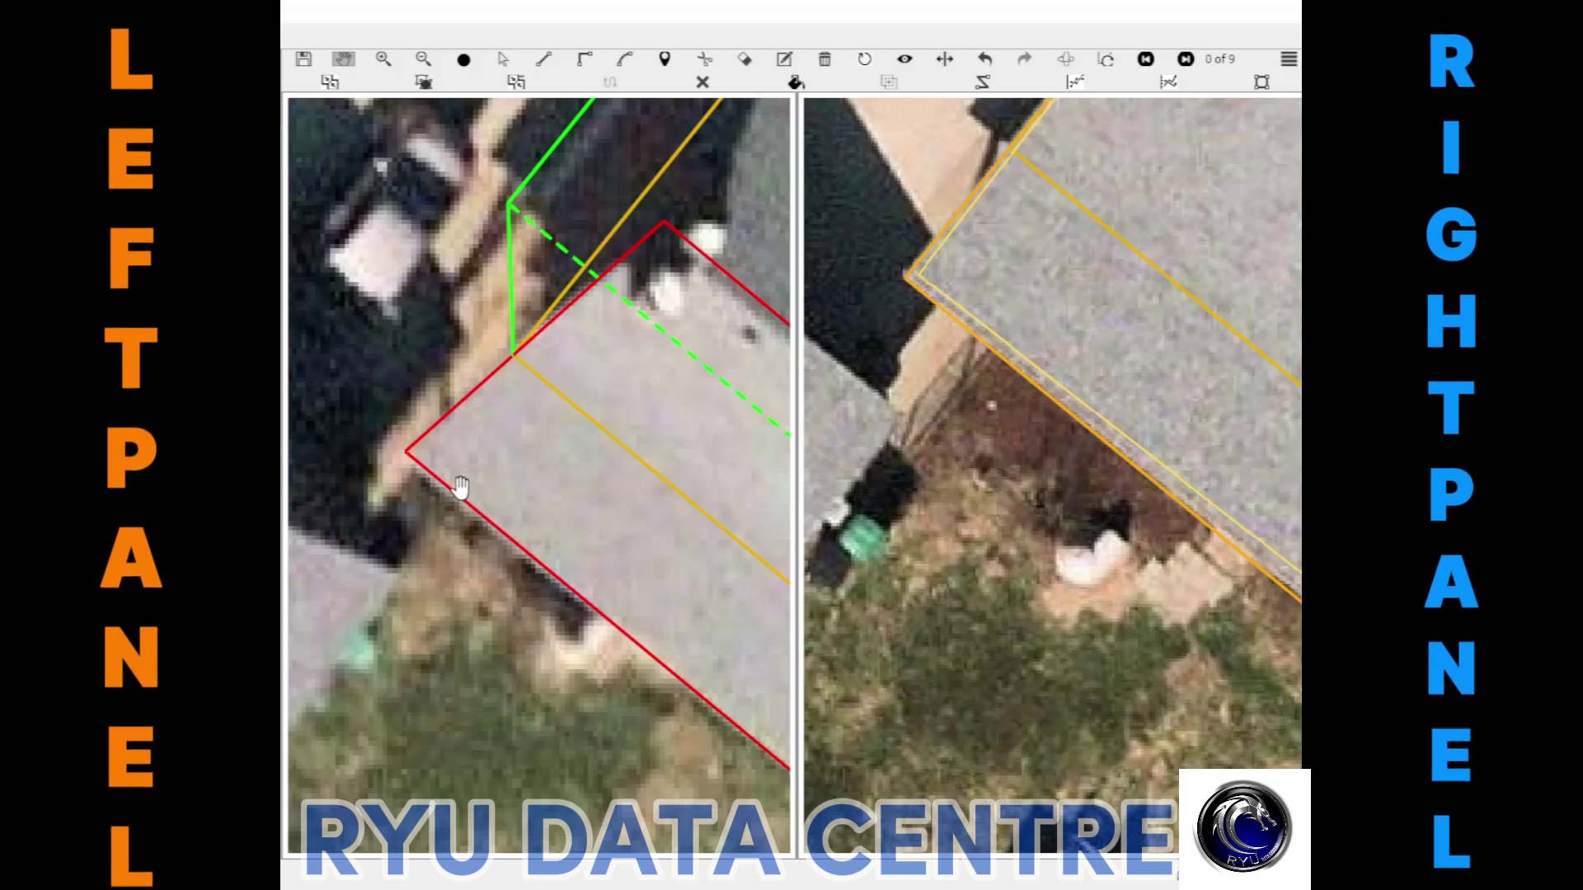
key("Escape")
Trace an overhang outline from the porch roof corner to the green wall corner and close it
left_click(639, 206)
scroll(376, 368, "up", 1)
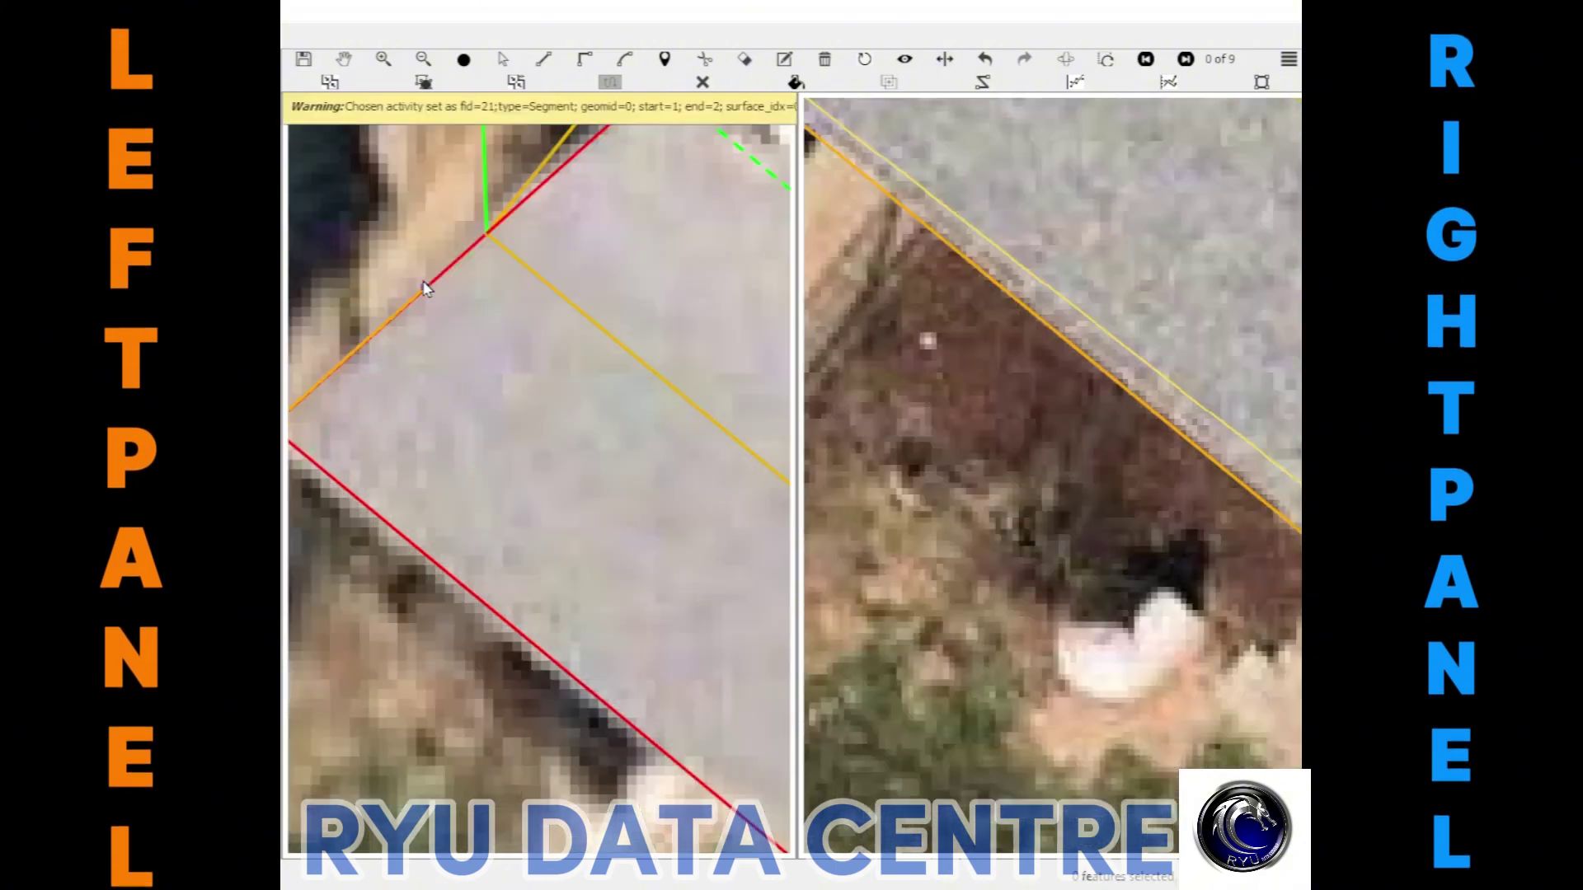
left_click(477, 240)
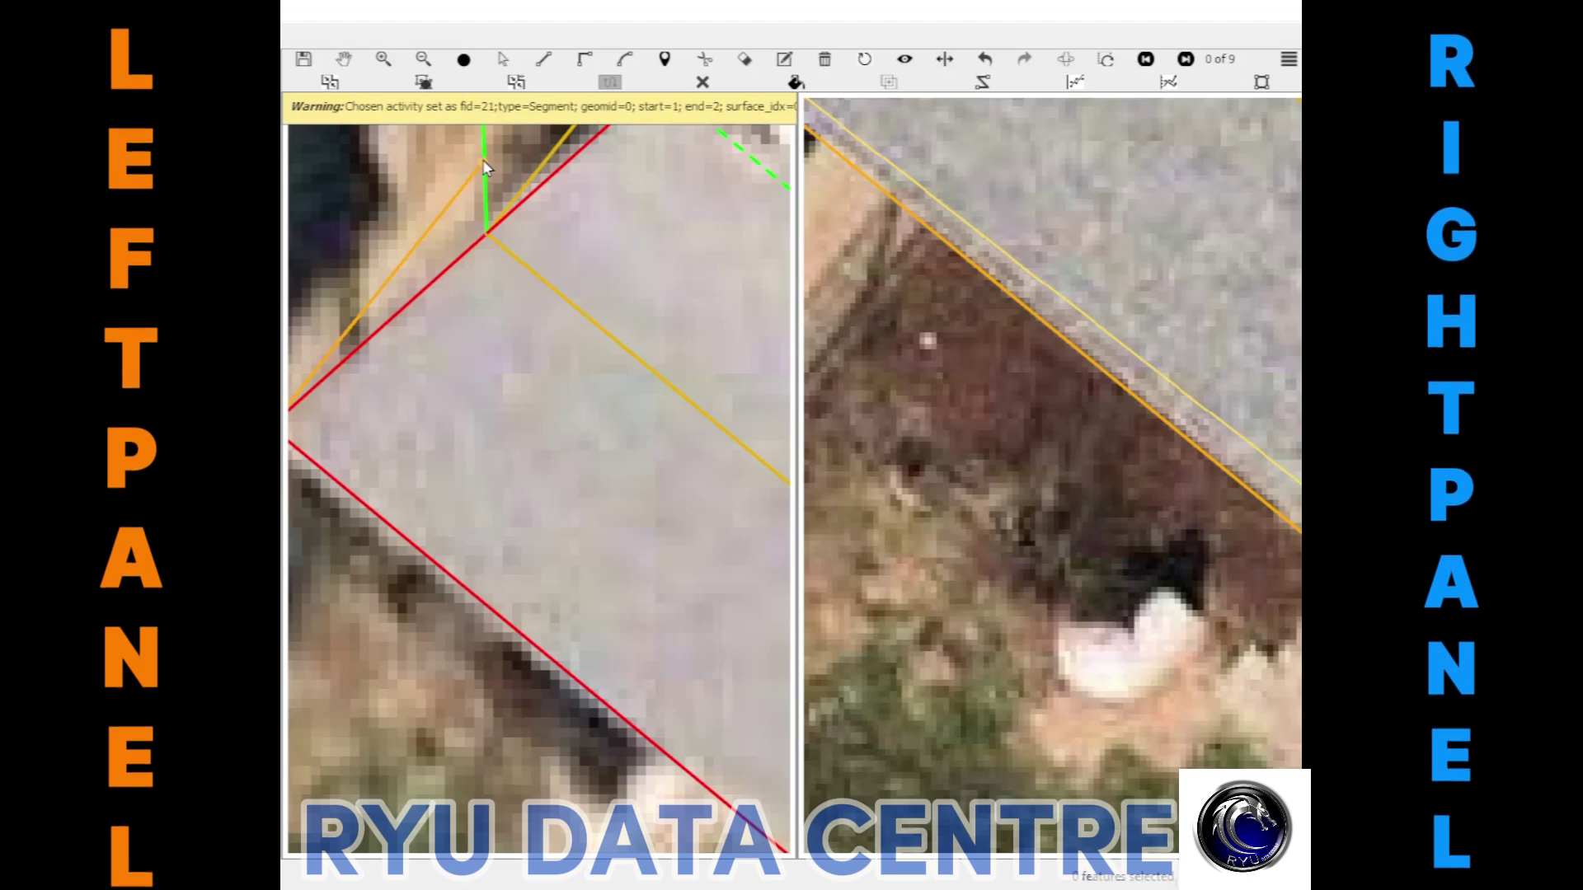
middle_click_drag(485, 169, 526, 285)
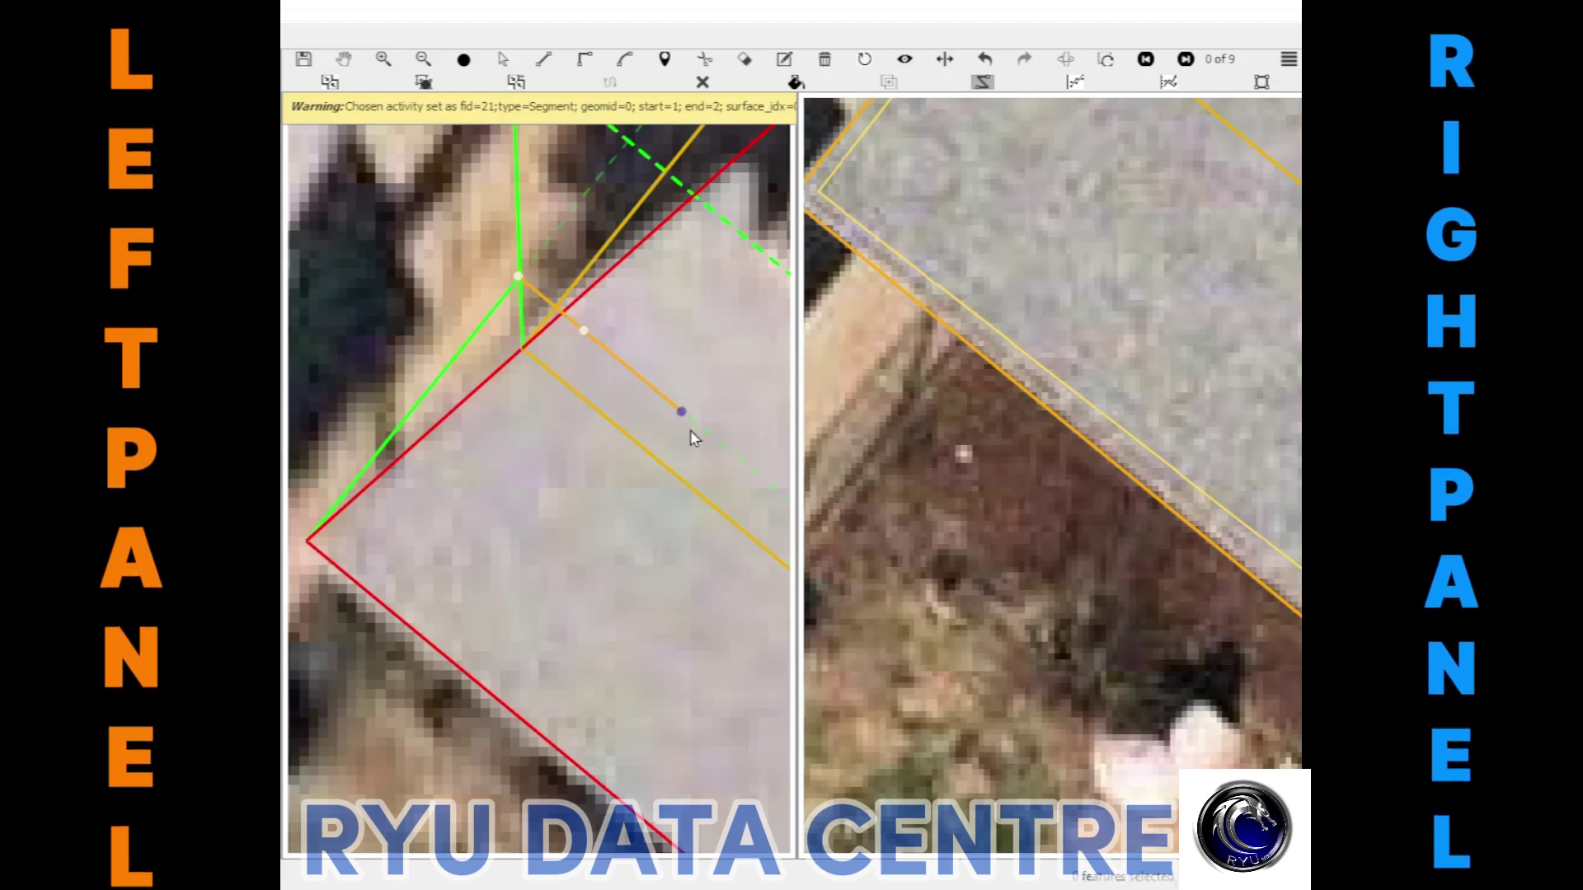
left_click(746, 472)
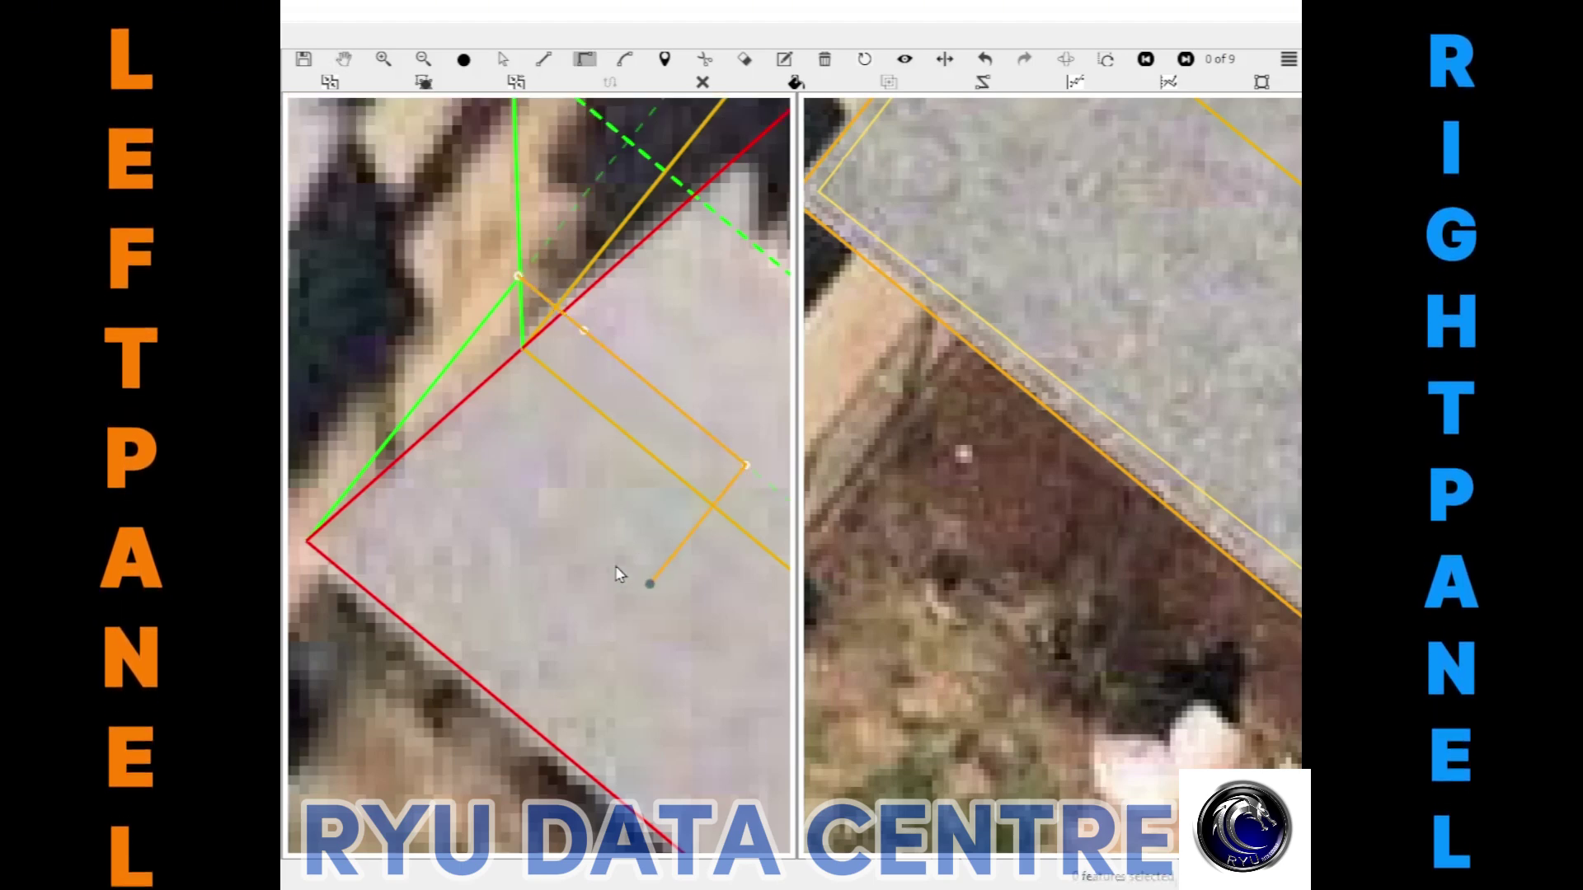
left_click(531, 274)
middle_click_drag(476, 413, 514, 629)
scroll(515, 629, "up", 3)
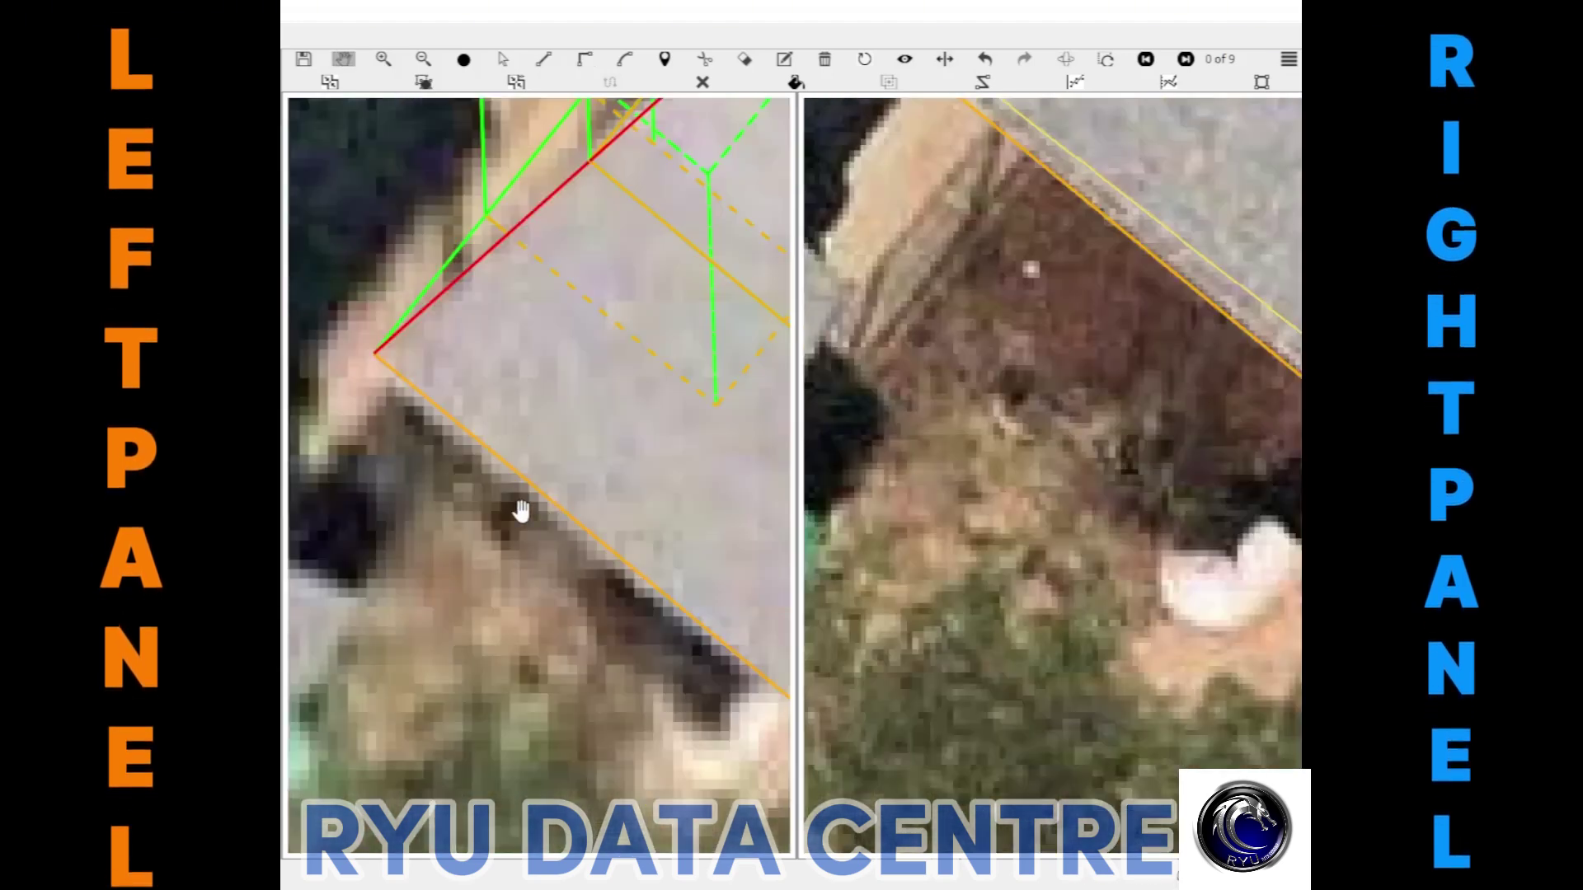
Select the new section and pan, zoom and orbit to check it against the roof, lawn and deck
left_click(619, 325)
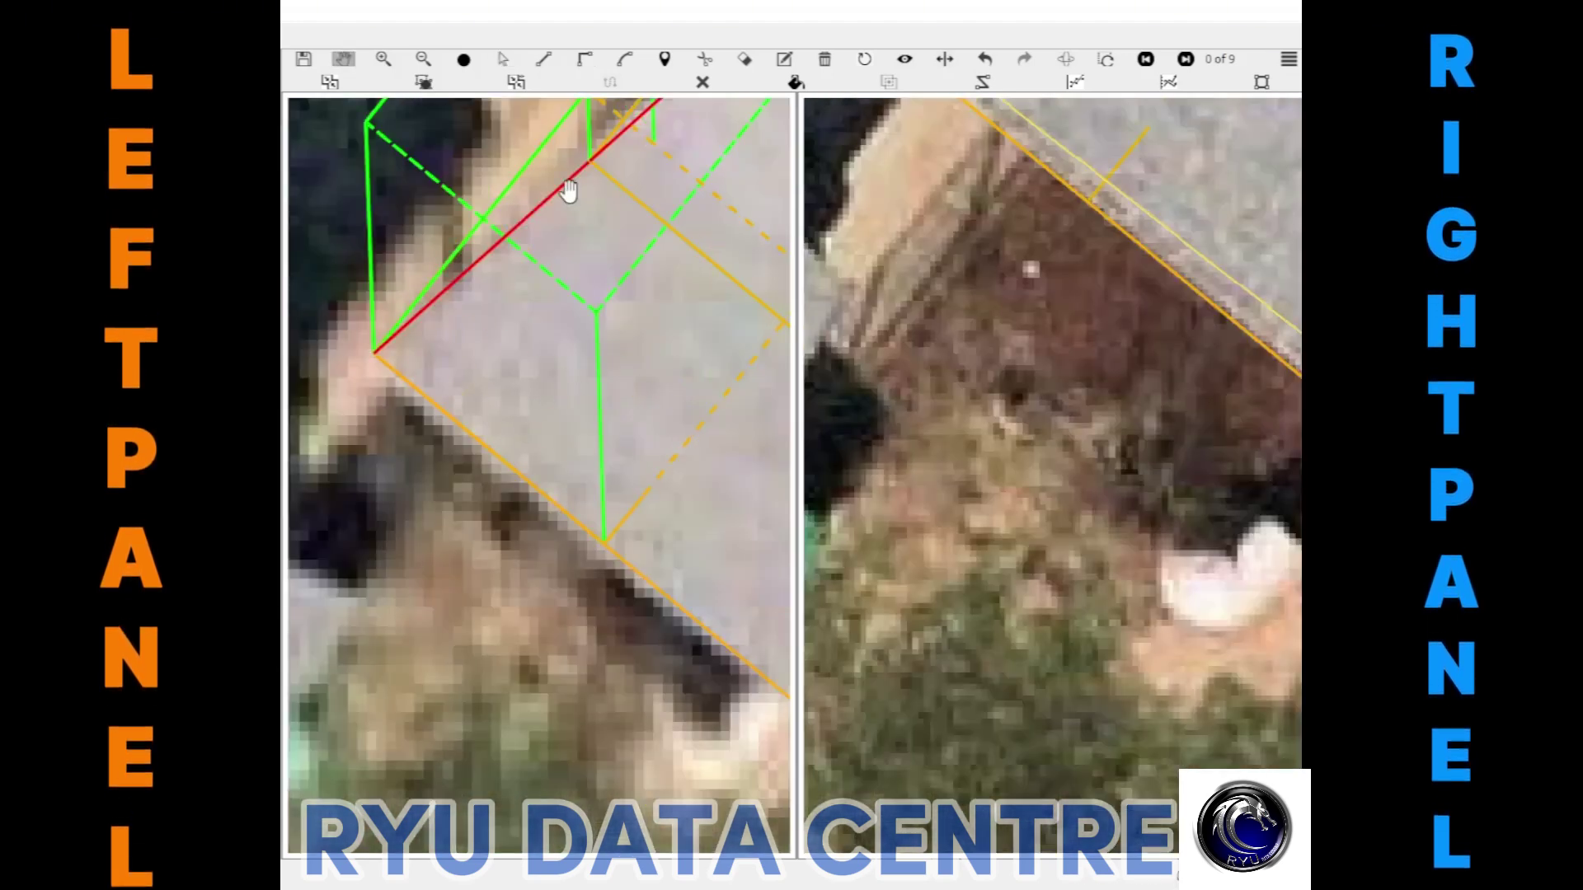
scroll(565, 184, "up", 3)
scroll(529, 308, "down", 2)
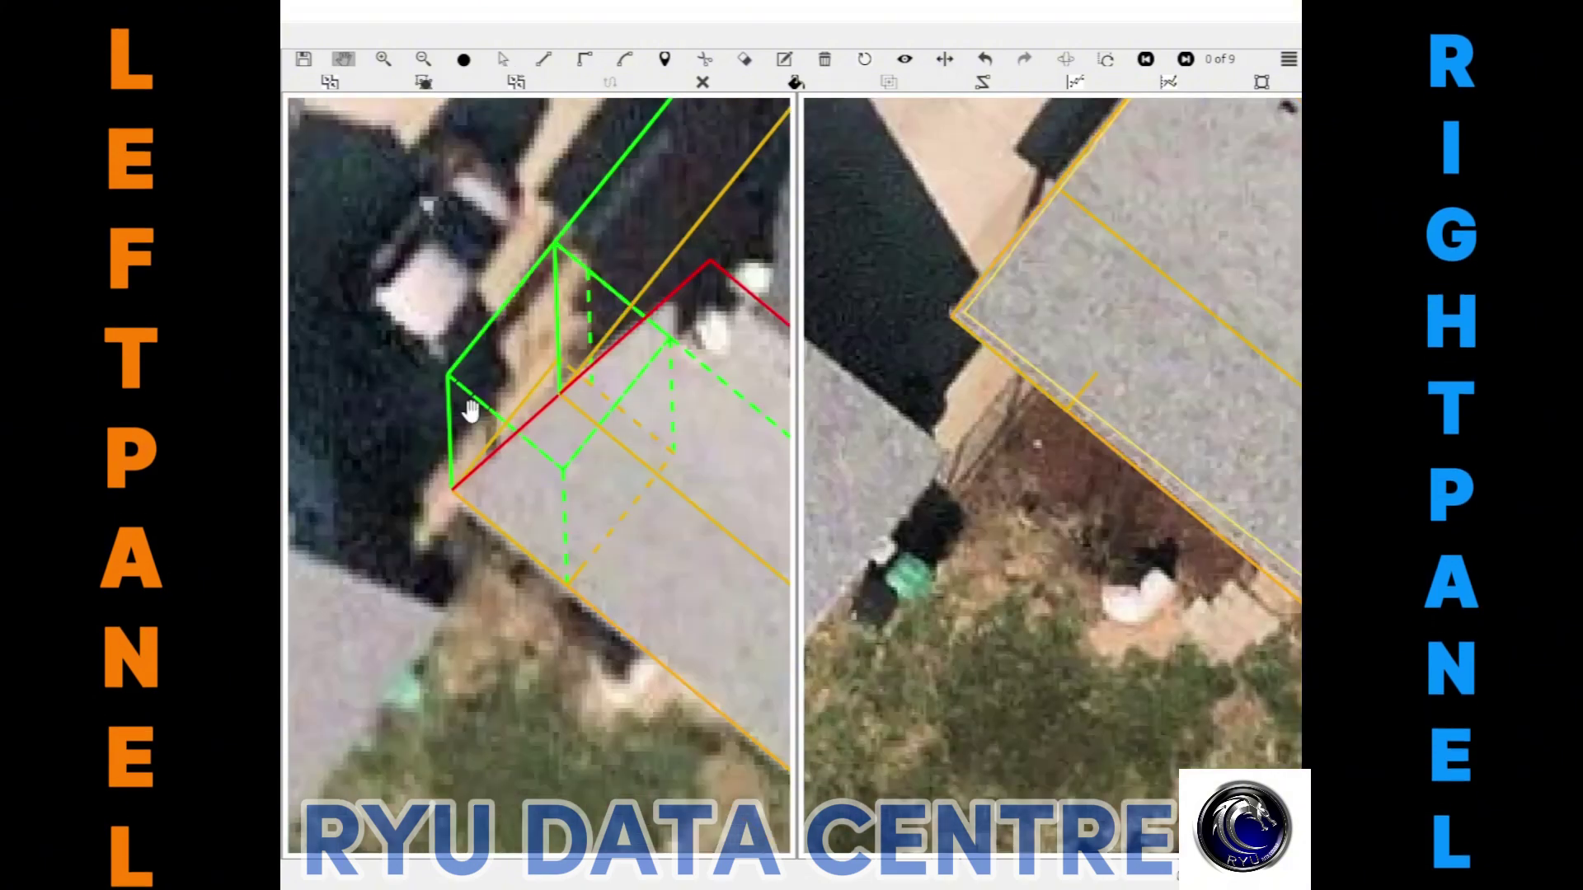
scroll(516, 431, "up", 1)
middle_click_drag(516, 431, 473, 388)
scroll(459, 323, "up", 2)
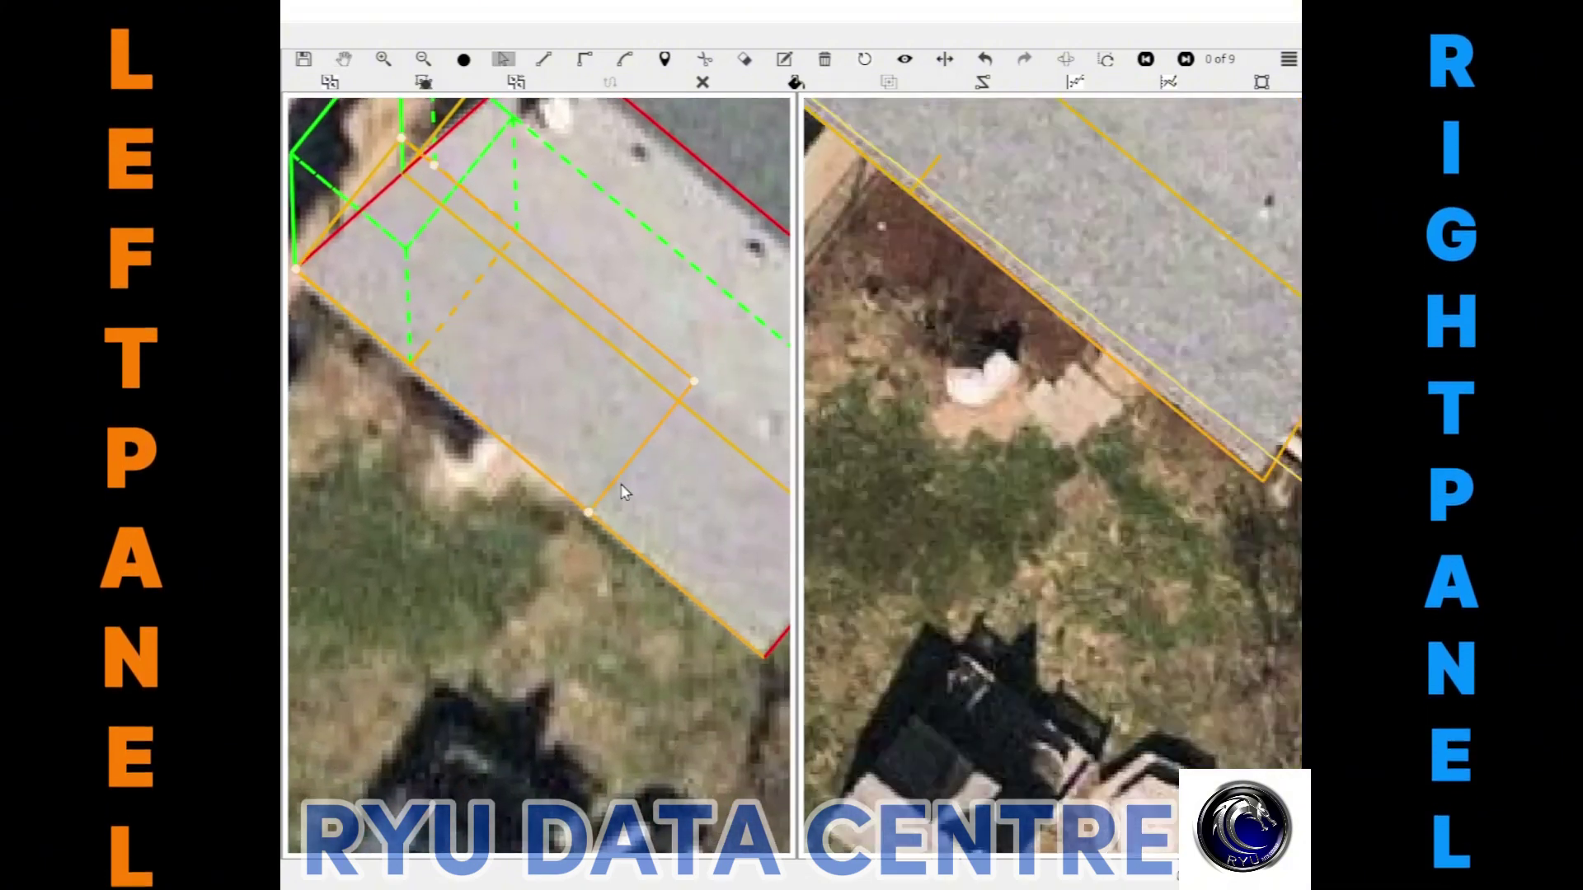
middle_click_drag(629, 477, 433, 356)
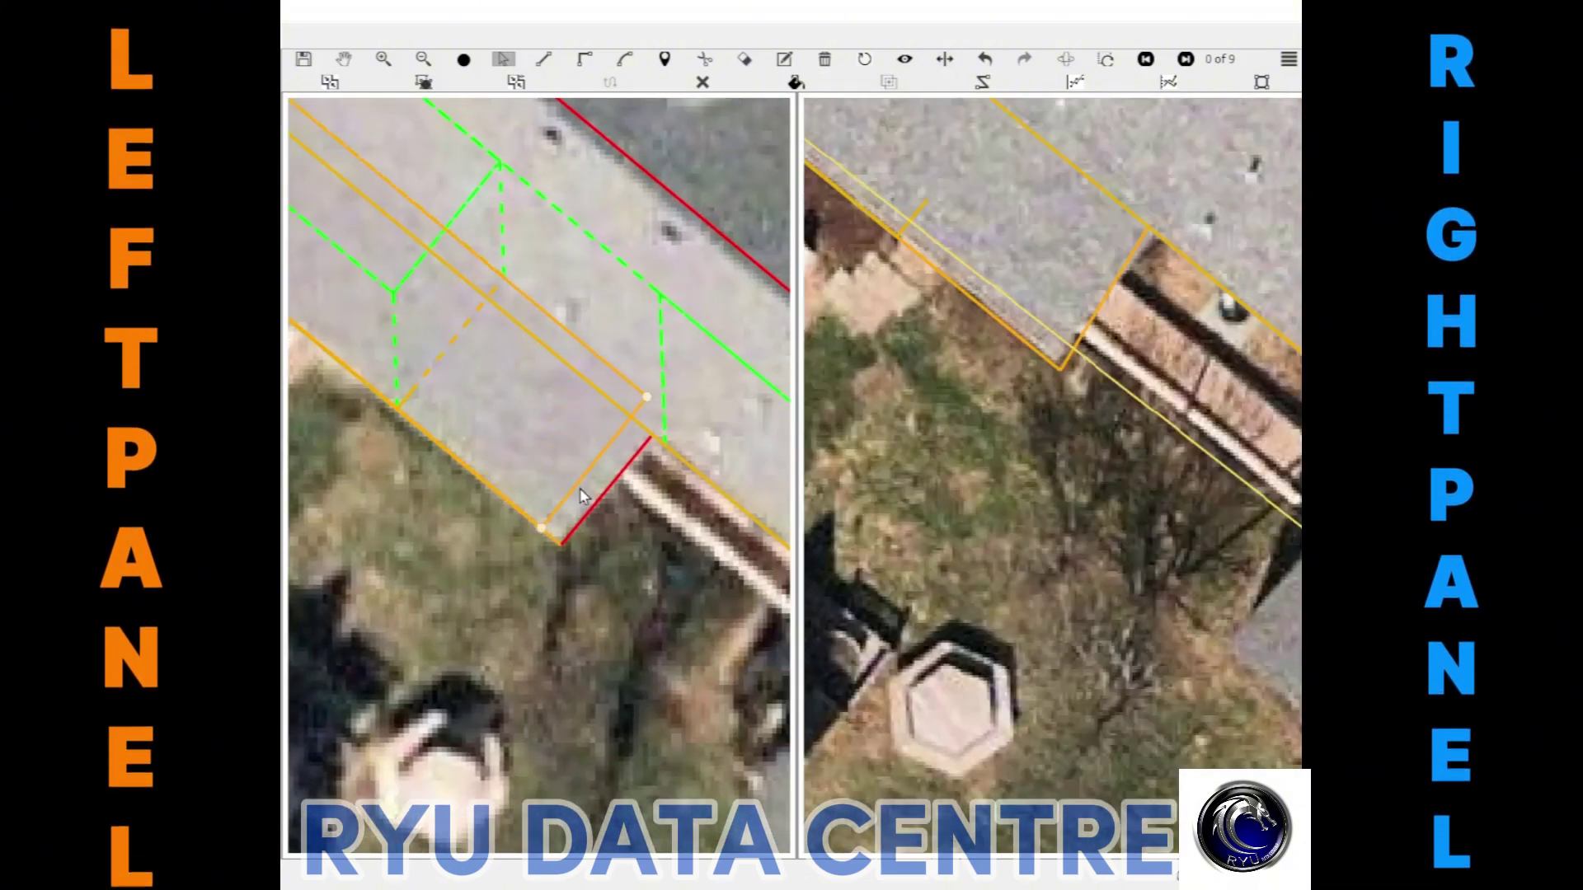
scroll(596, 505, "down", 3)
scroll(511, 551, "up", 2)
scroll(511, 551, "down", 2)
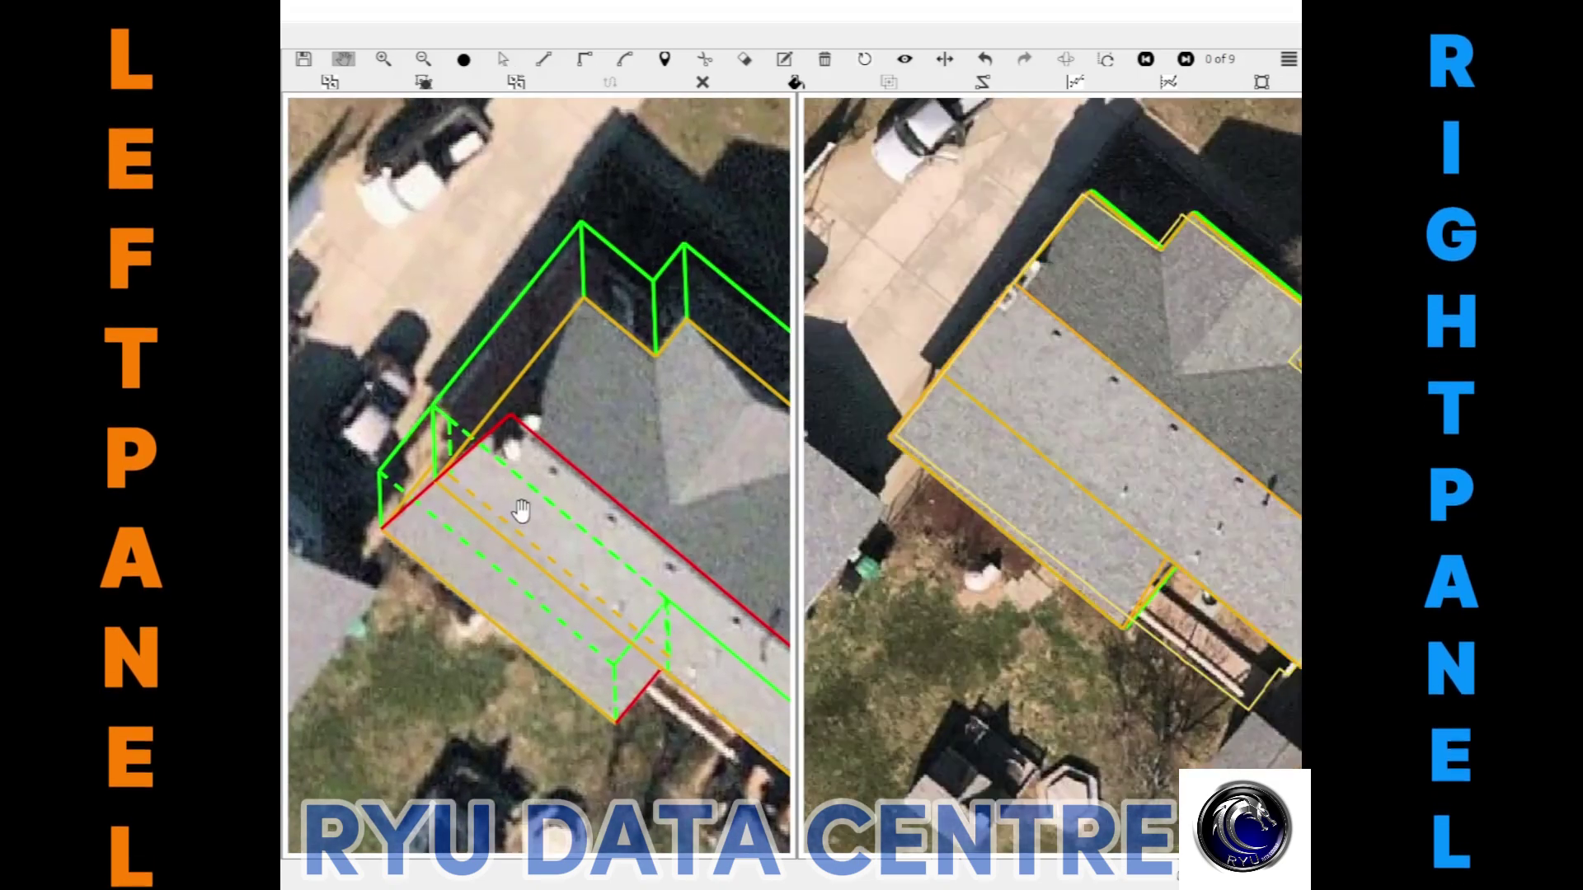
middle_click_drag(549, 493, 520, 540)
scroll(433, 483, "up", 2)
scroll(491, 491, "up", 1)
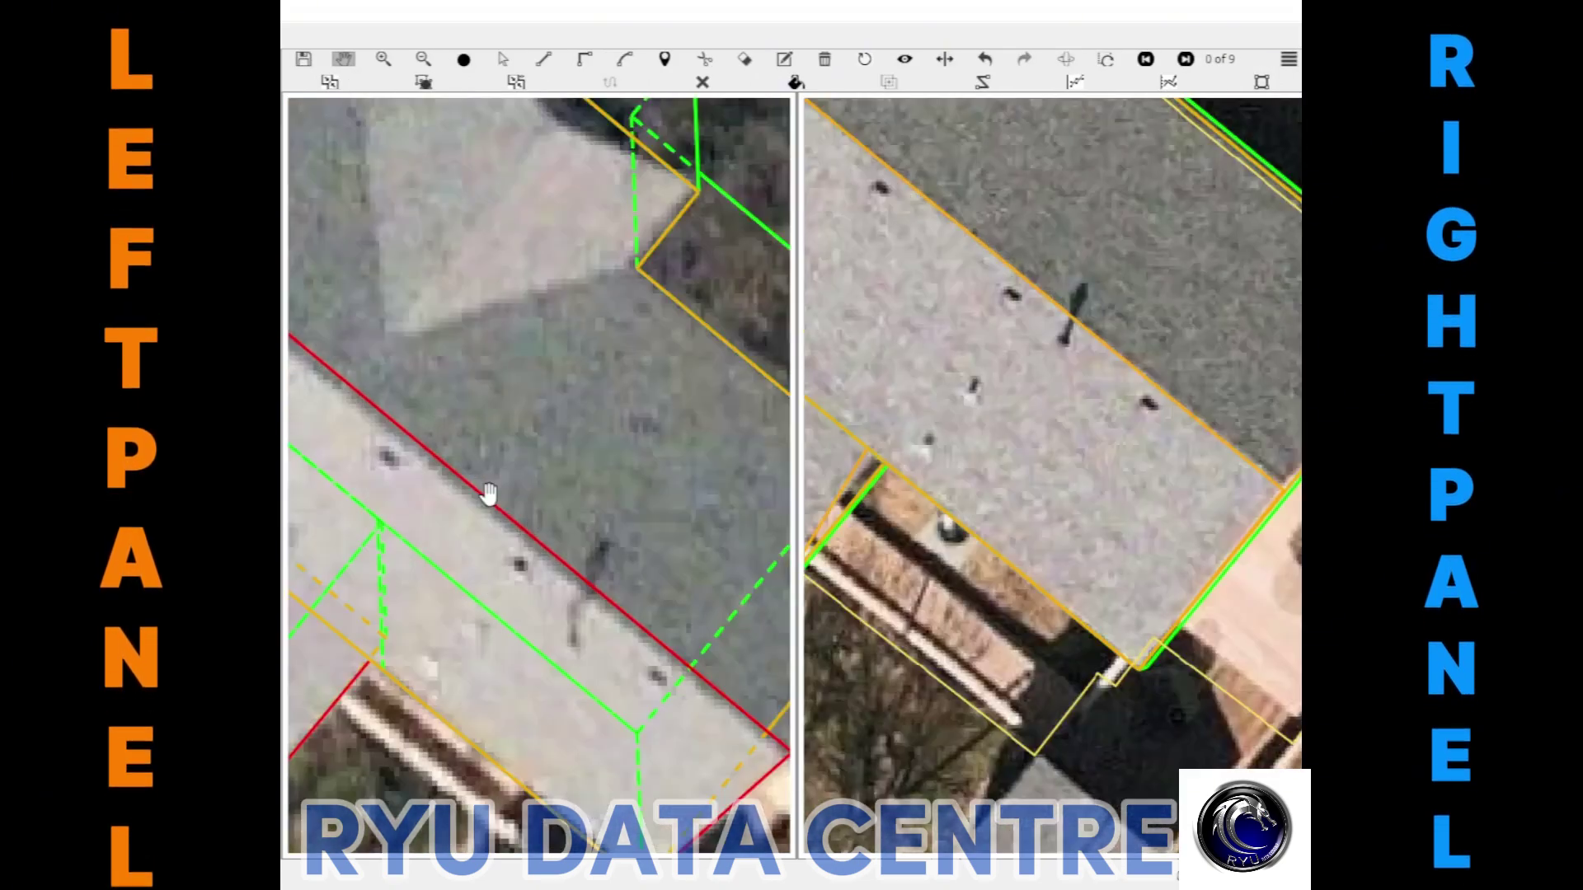
scroll(576, 465, "up", 1)
scroll(536, 477, "up", 2)
key("Escape")
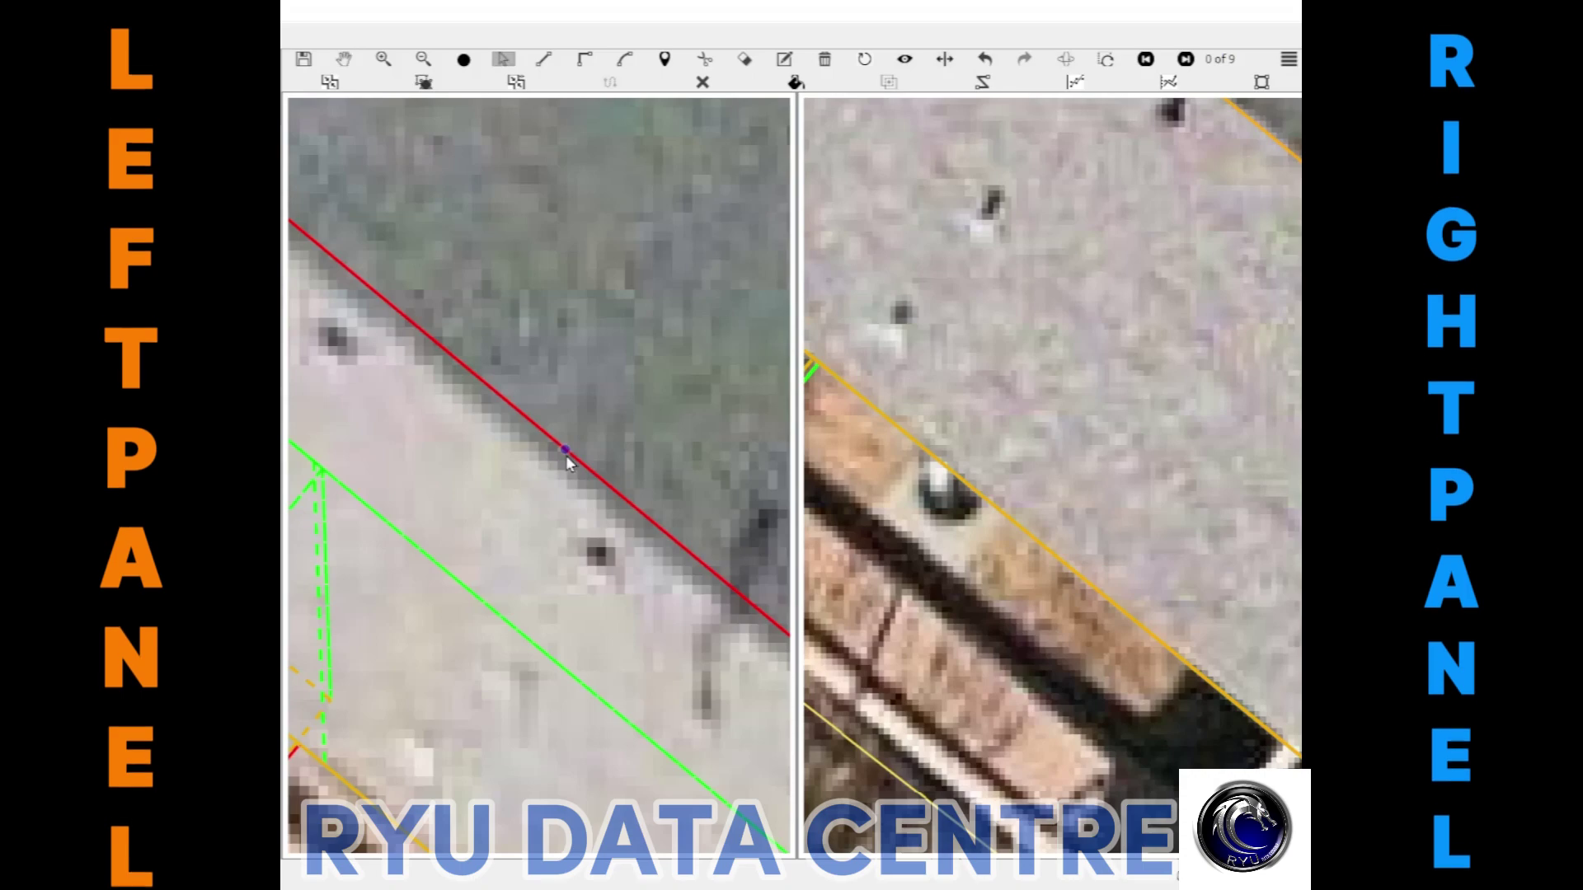
scroll(557, 487, "down", 2)
scroll(594, 544, "down", 2)
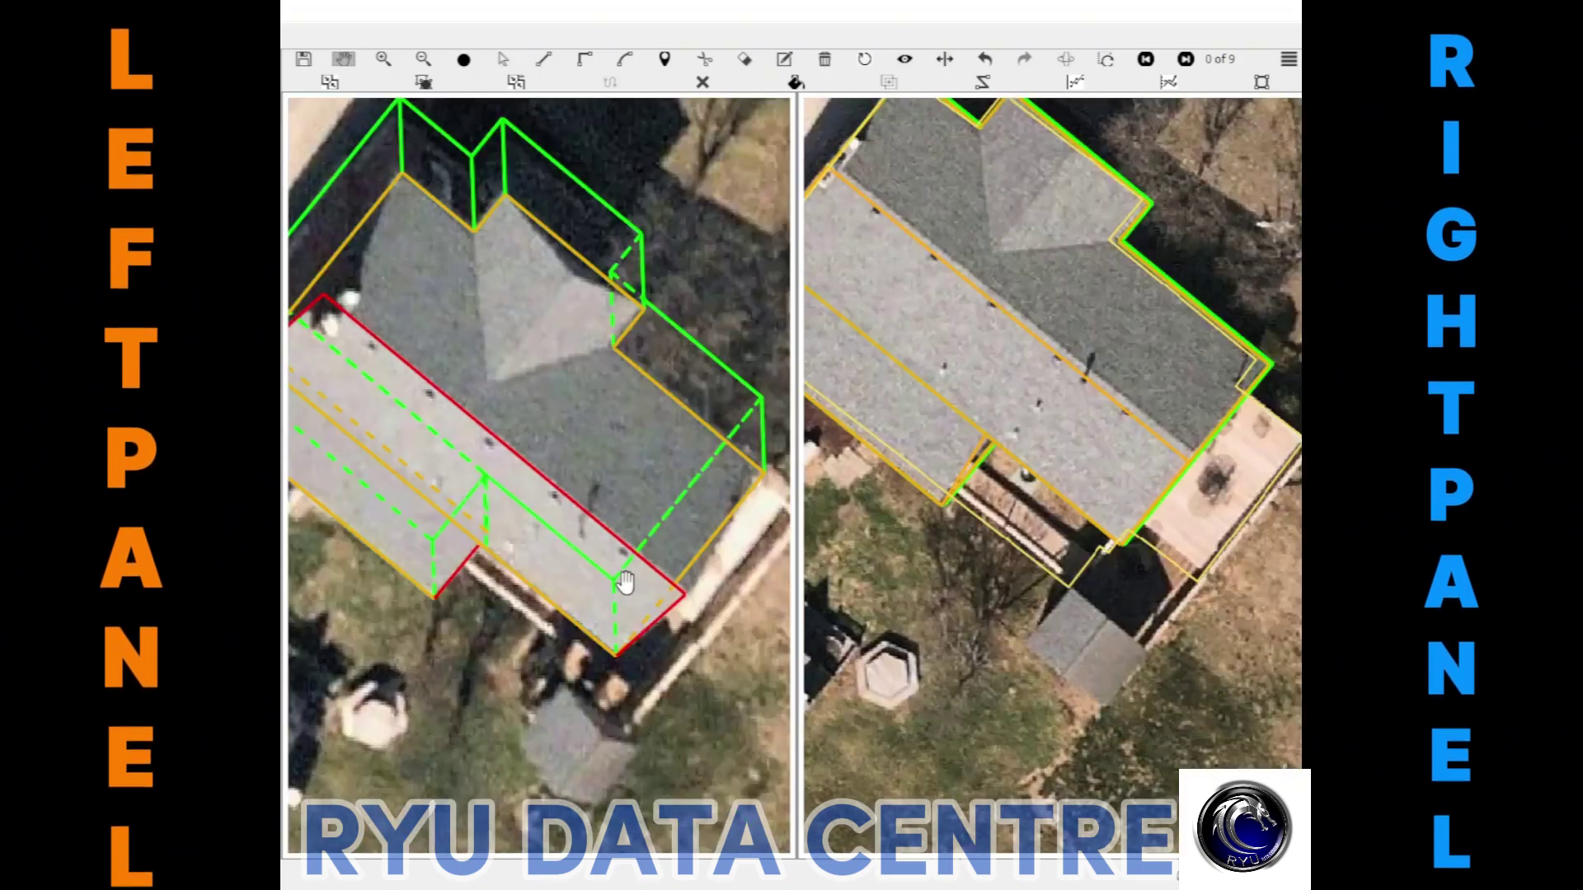
mouse_move(569, 561)
left_mouse_down()
mouse_move(503, 452)
mouse_move(541, 201)
left_mouse_up()
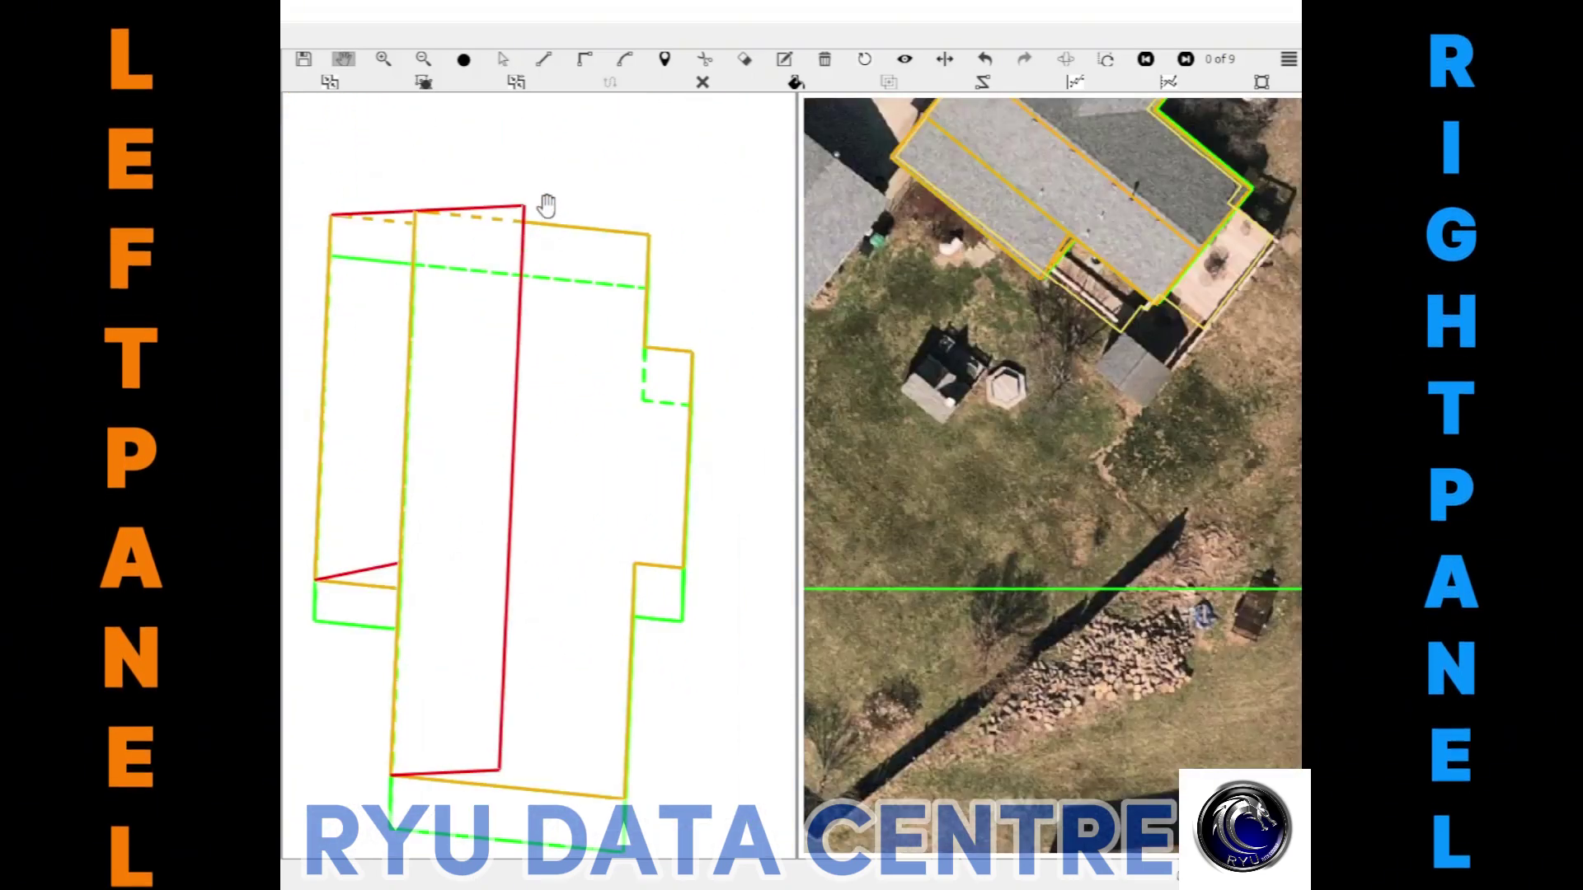
Trace the top hip edges from the roof's top corners to the ridge end
key("l")
left_click(523, 207)
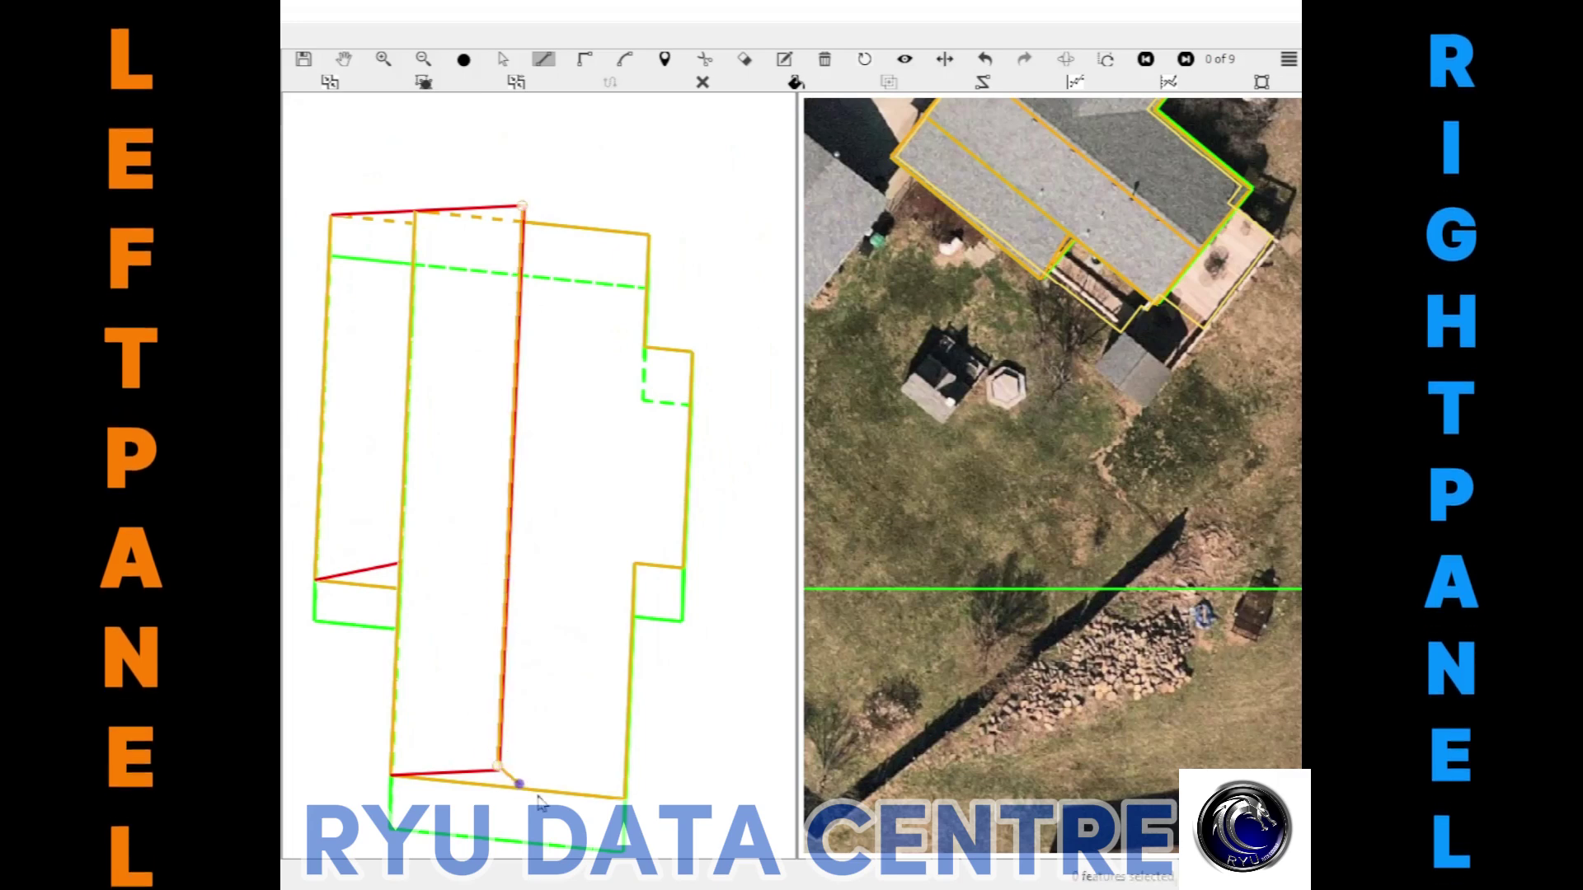
left_click(624, 798)
left_click(649, 235)
left_click(523, 207)
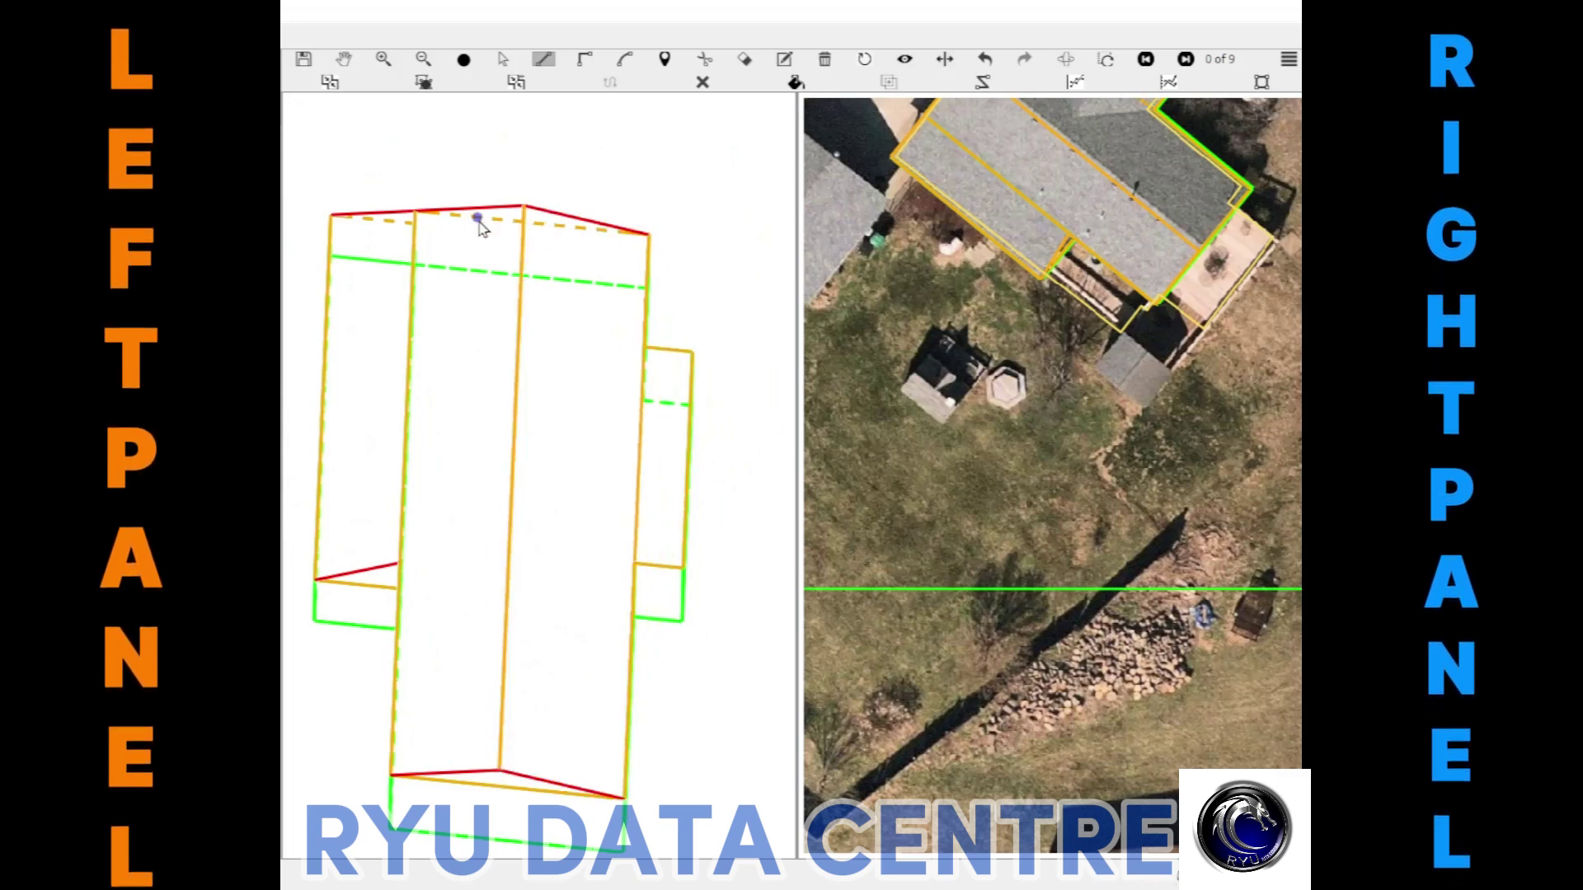
middle_click_drag(480, 228, 470, 303)
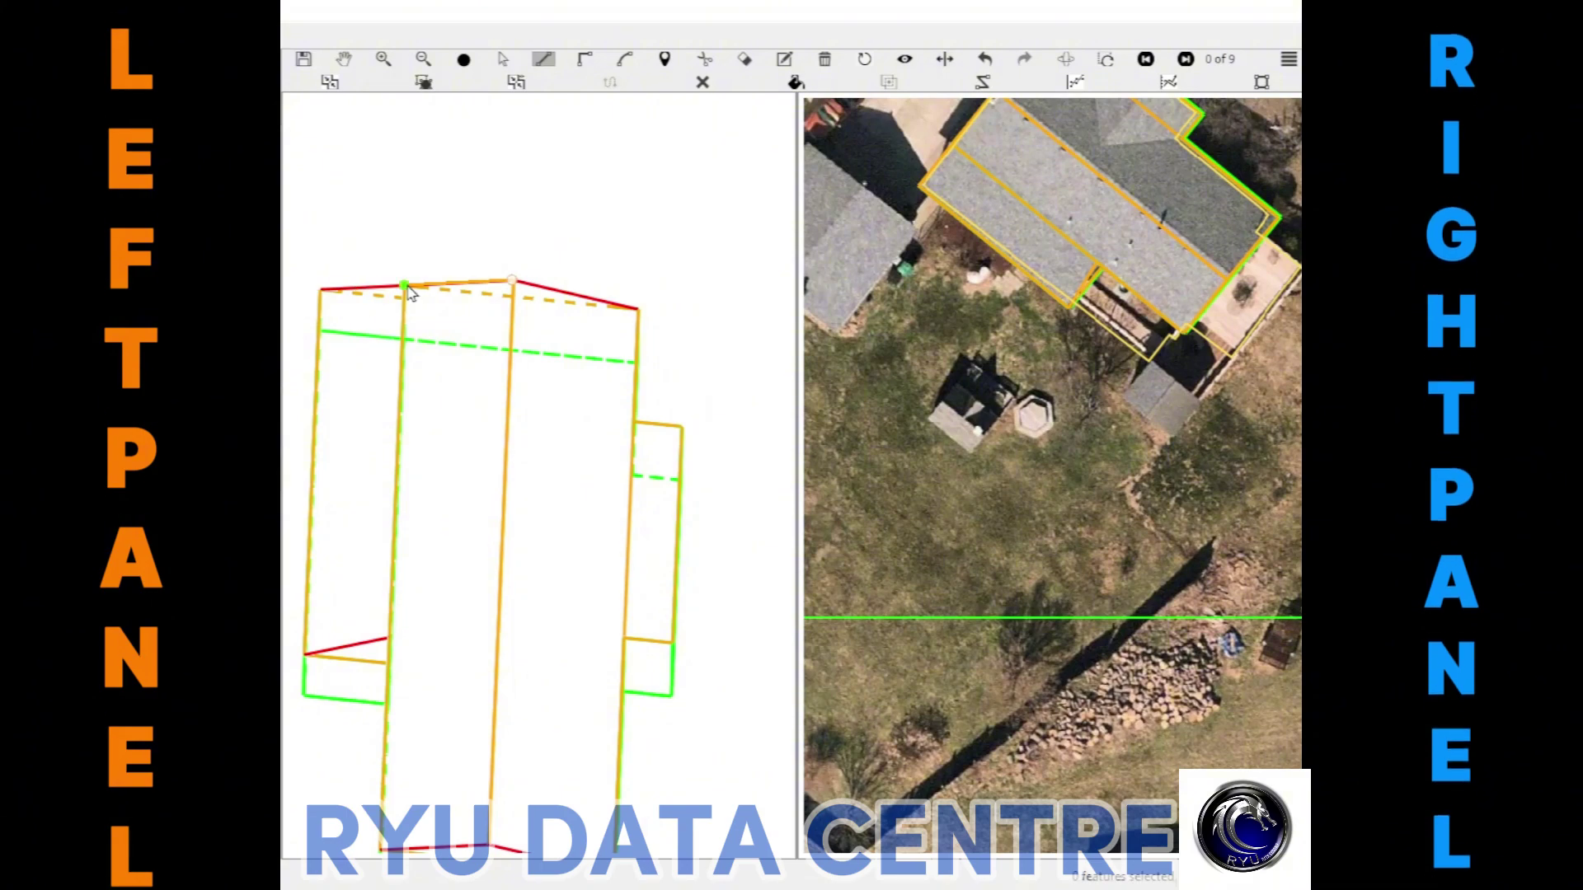
Trace the bottom hip edges from the ridge end to the bottom-left and right corners
middle_click_drag(547, 627, 547, 350)
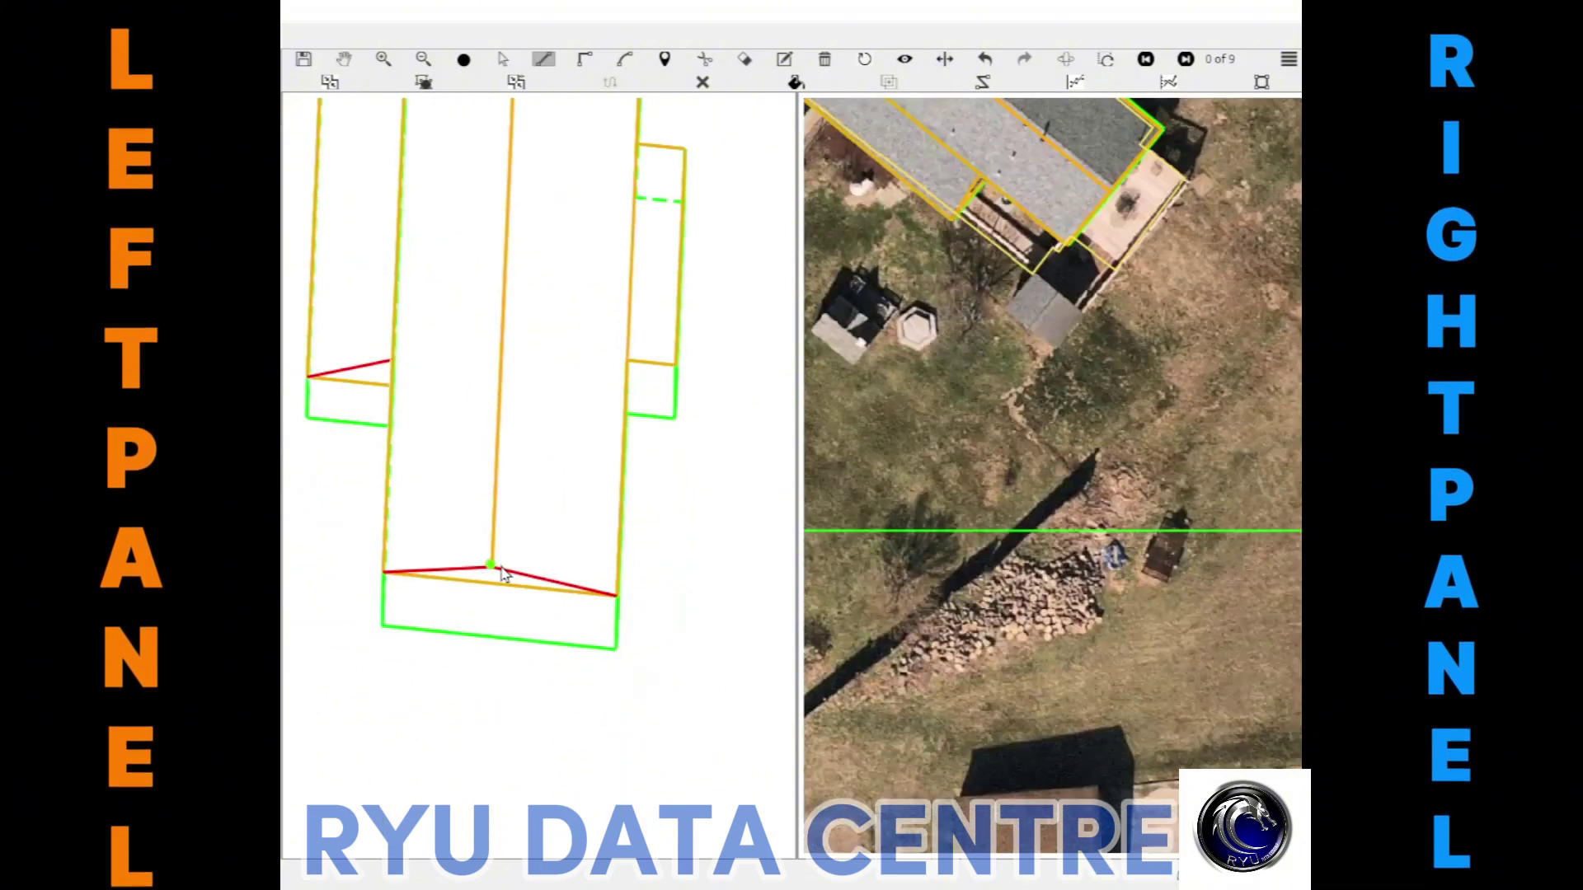
left_click(495, 566)
left_click(384, 582)
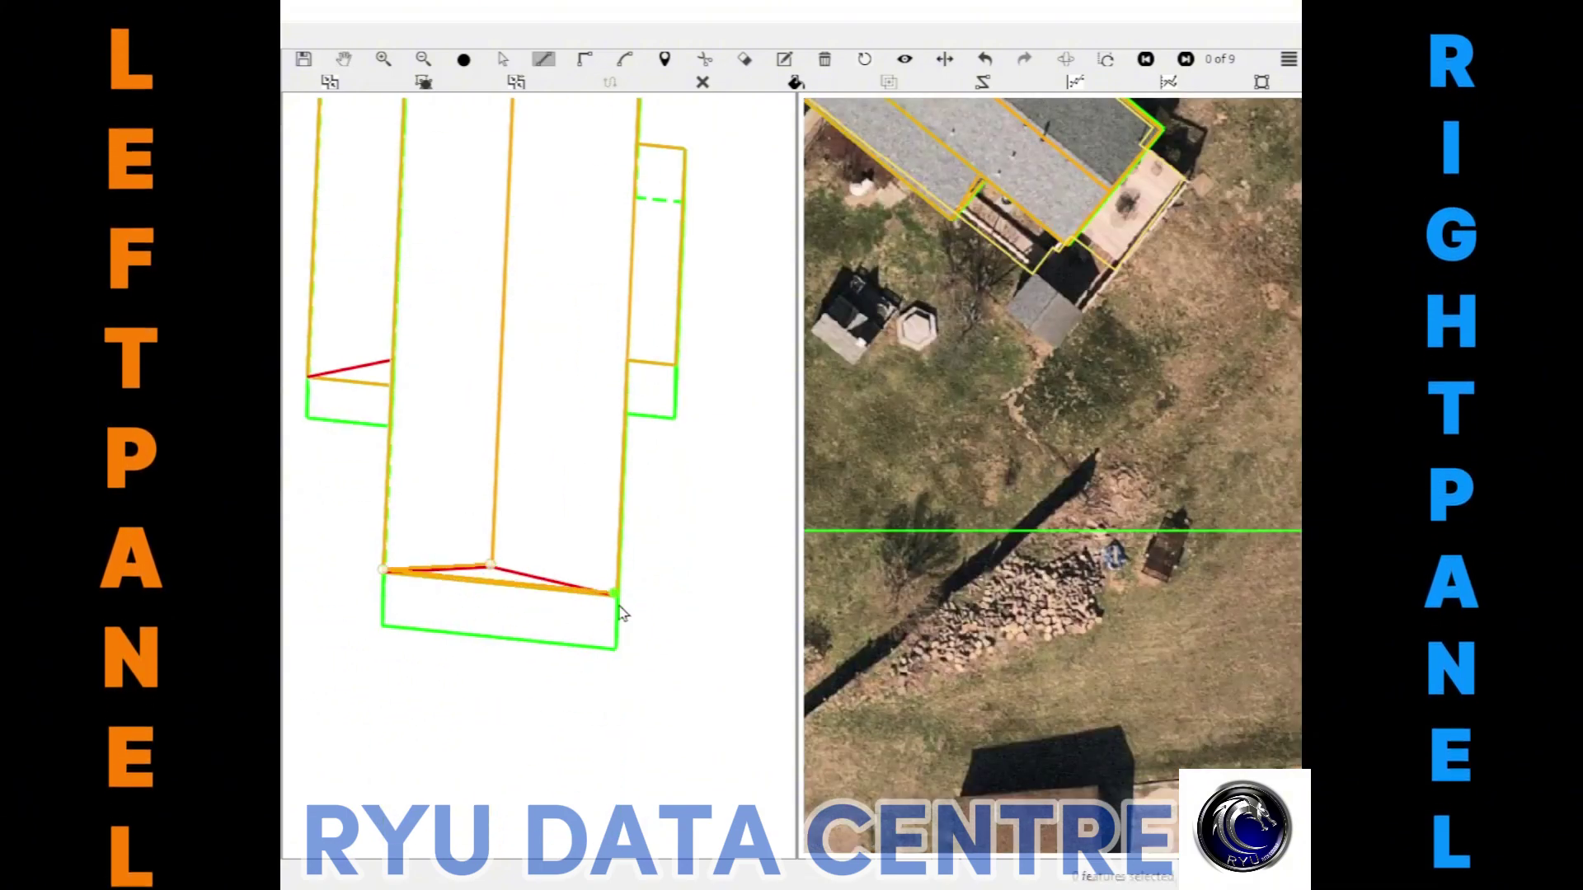
left_click(620, 611)
mouse_move(469, 463)
middle_mouse_down()
mouse_move(505, 608)
mouse_move(541, 570)
middle_mouse_up()
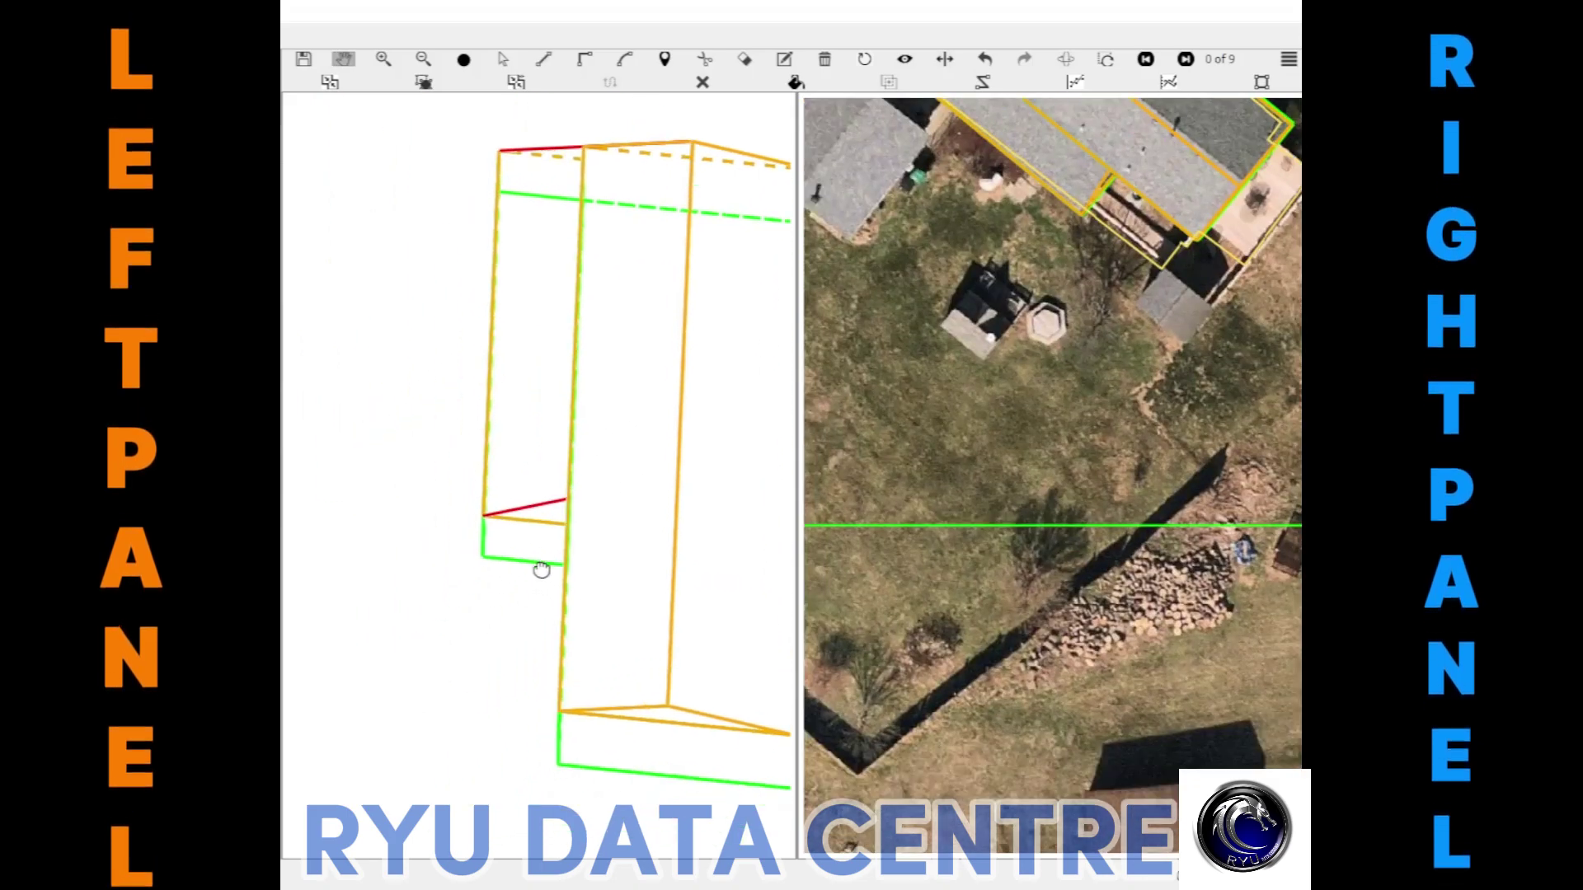
scroll(506, 565, "down", 5)
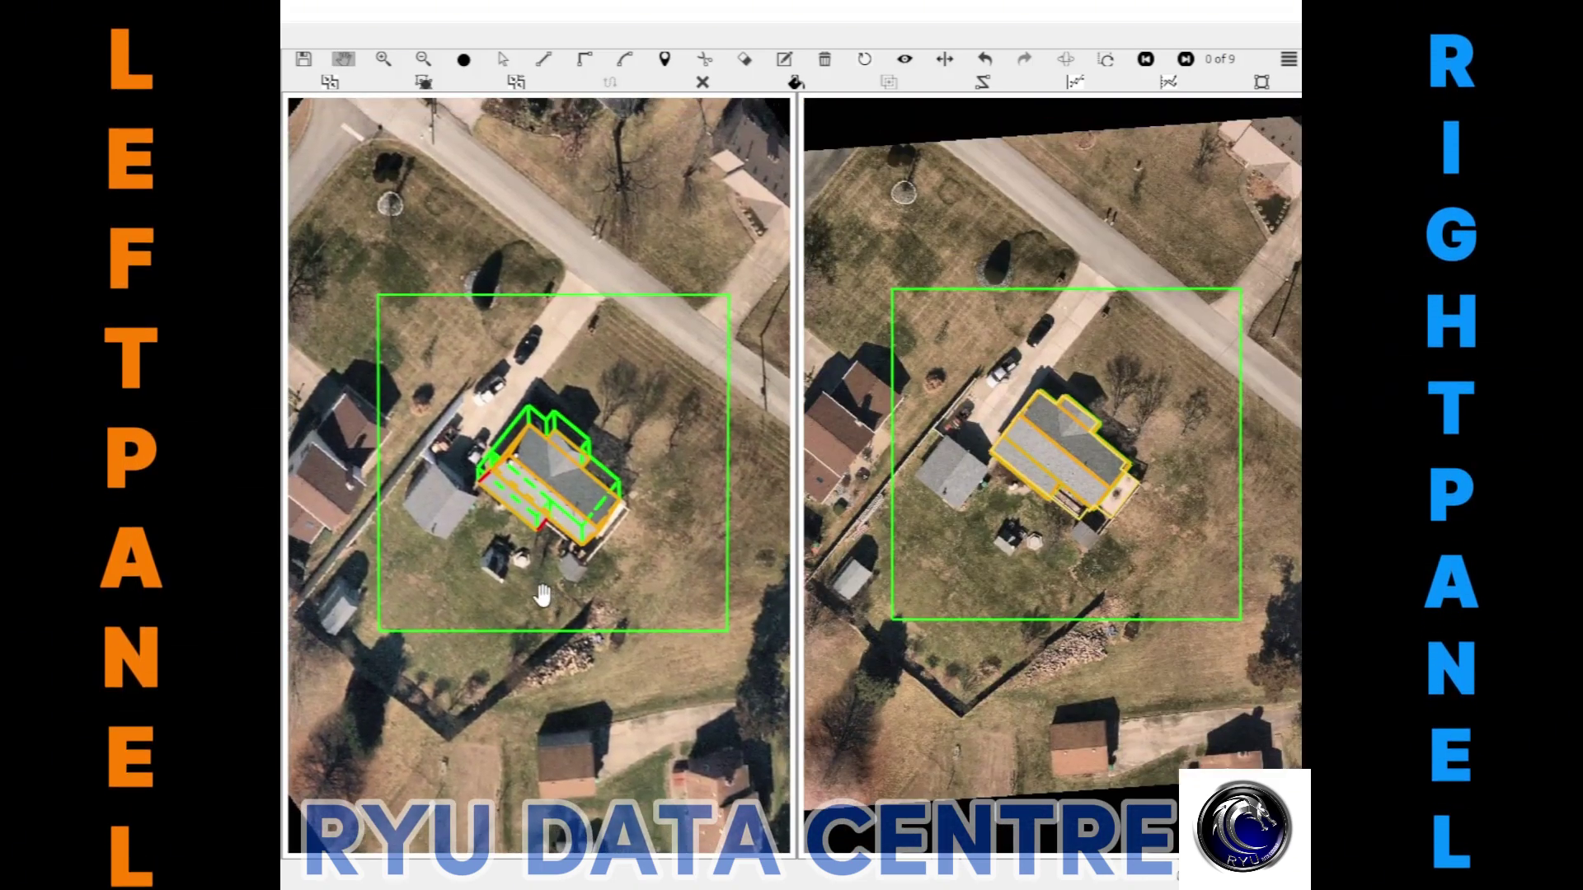
scroll(542, 595, "up", 1)
scroll(536, 593, "up", 1)
scroll(528, 590, "up", 1)
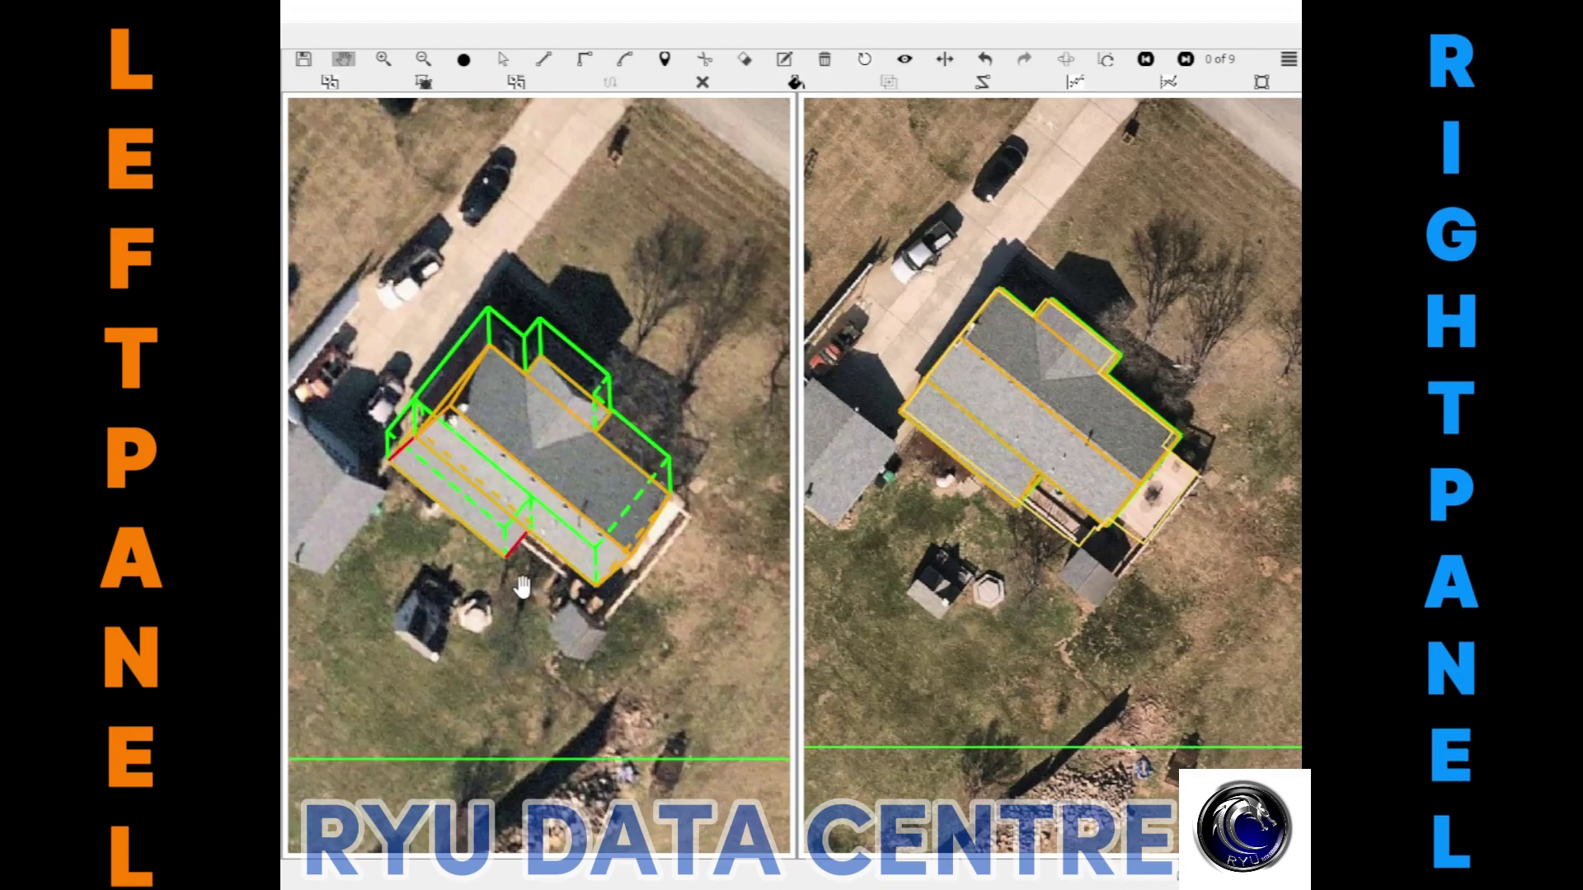
middle_click_drag(519, 571, 542, 437)
Draw a line from the lower corner up to the top vertex, snapping to the green vertical edge
scroll(506, 516, "up", 3)
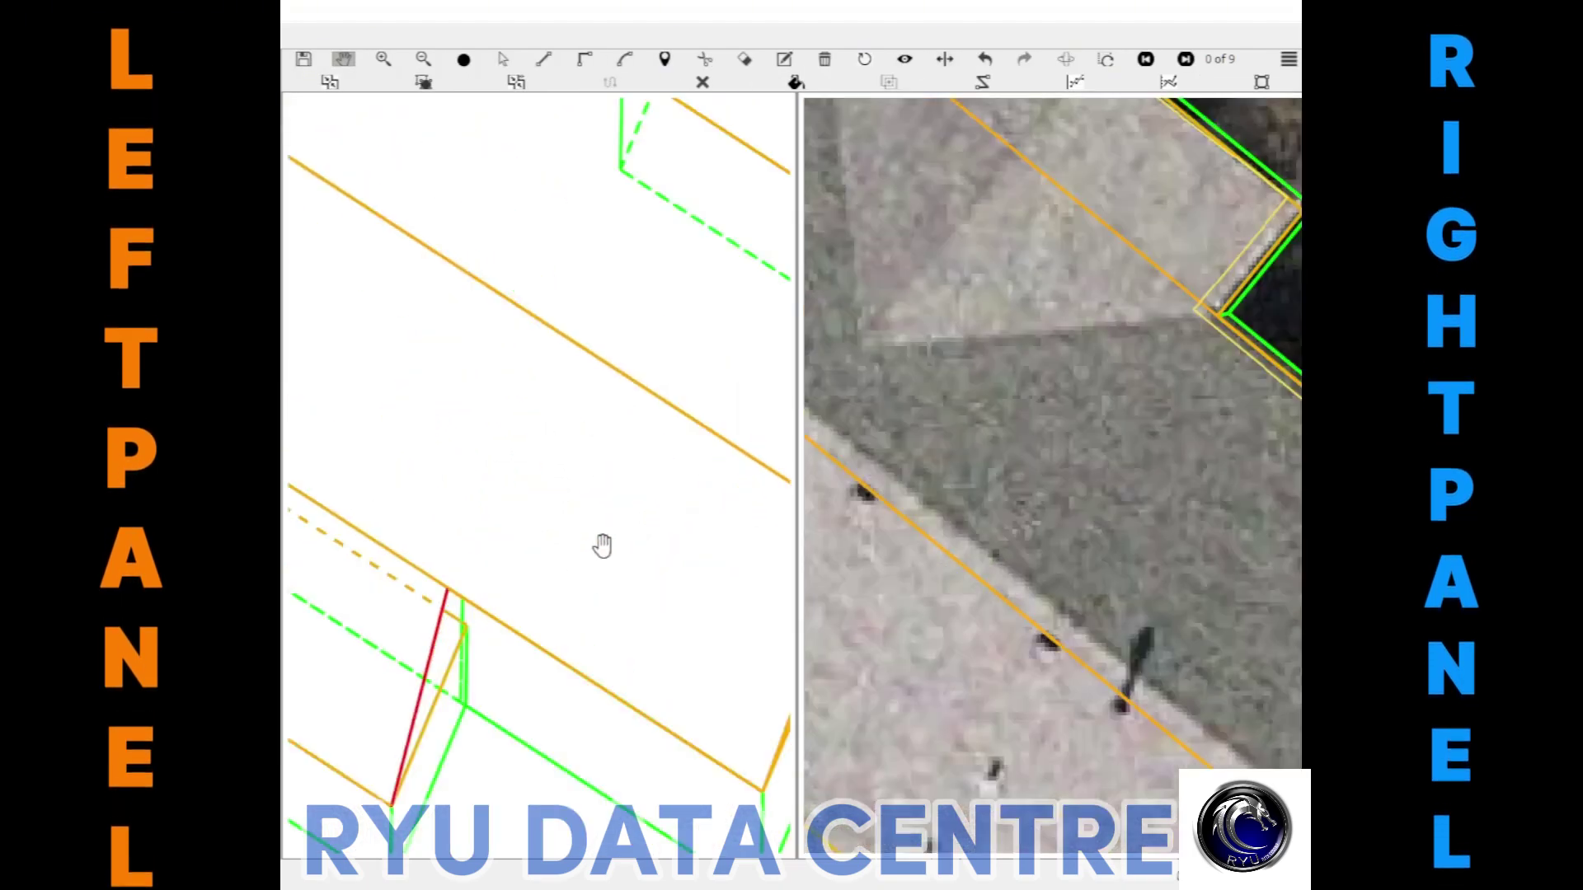
scroll(496, 534, "up", 2)
scroll(466, 572, "up", 2)
key("Escape")
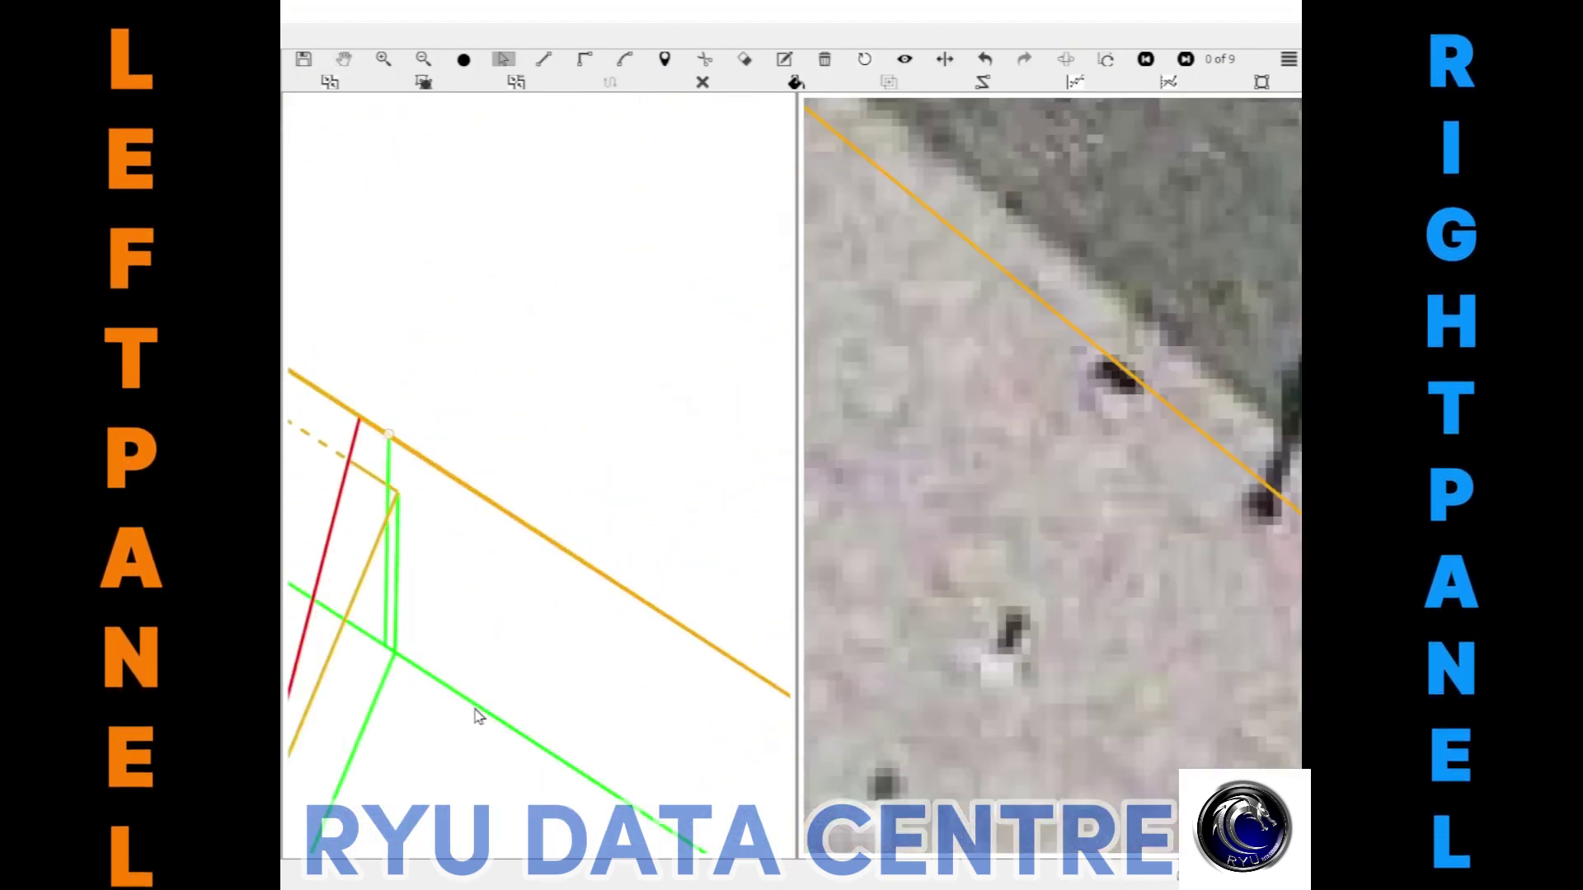
key("h")
left_click_drag(439, 640, 496, 564)
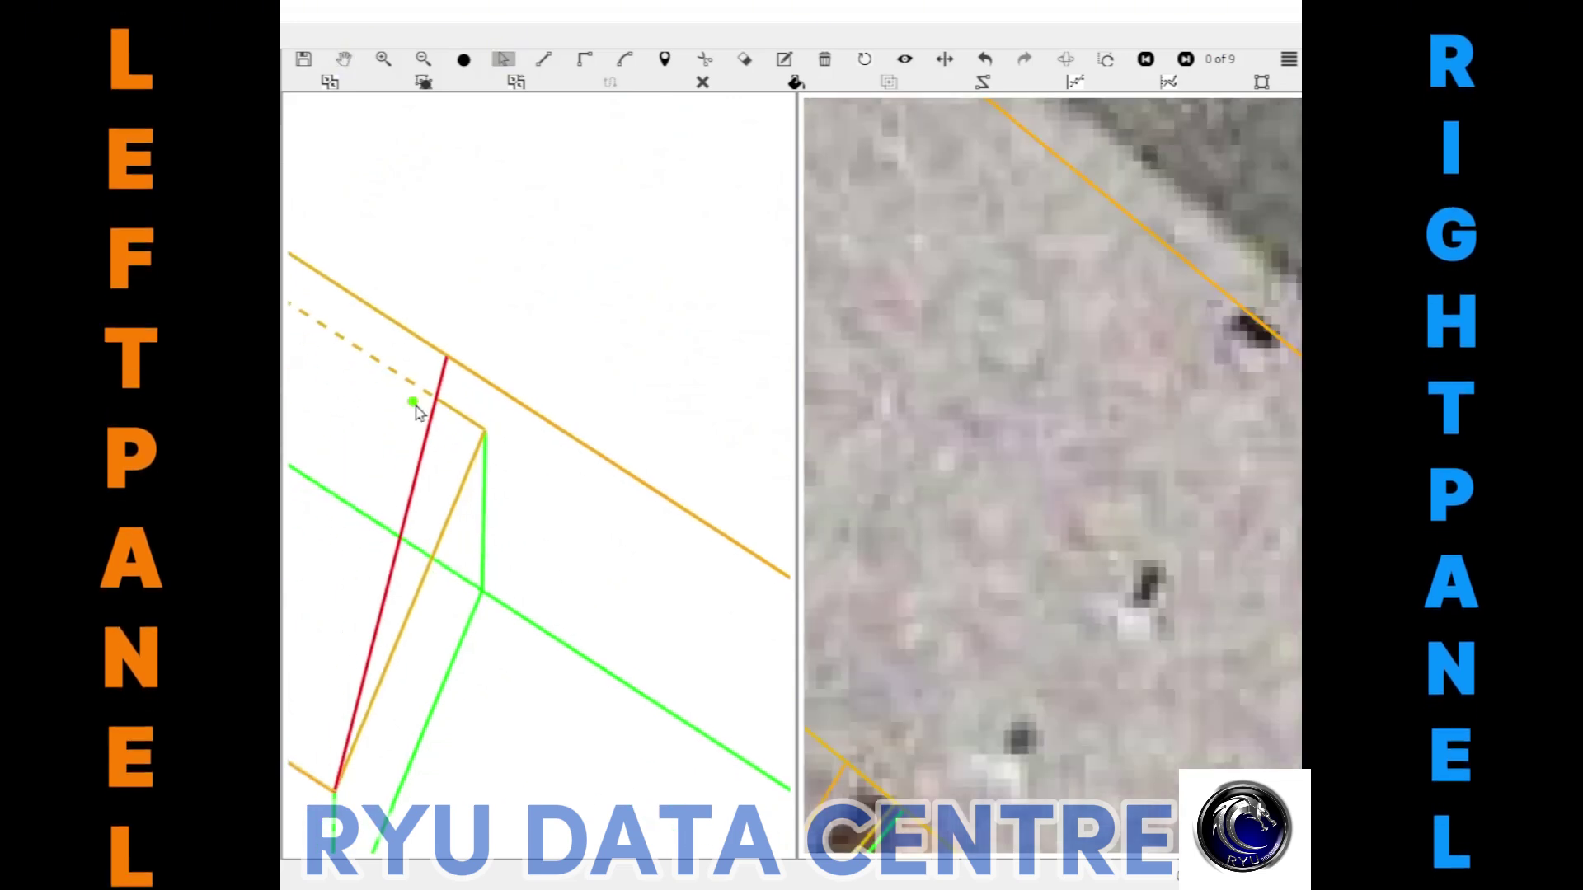
key("l")
left_click(334, 788)
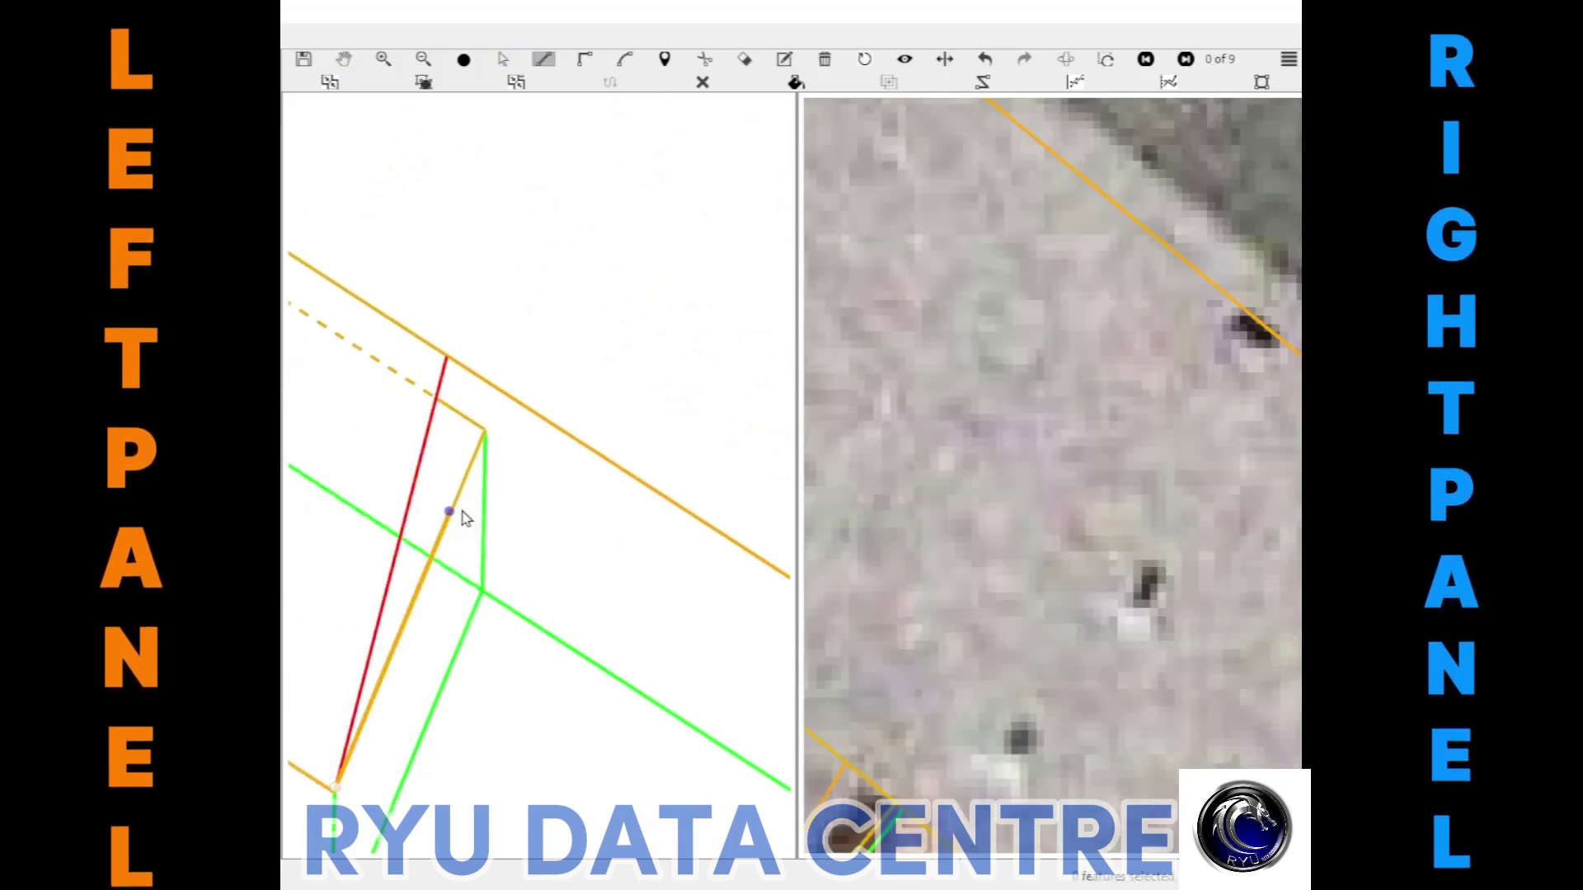
left_click(484, 429)
left_click(492, 507)
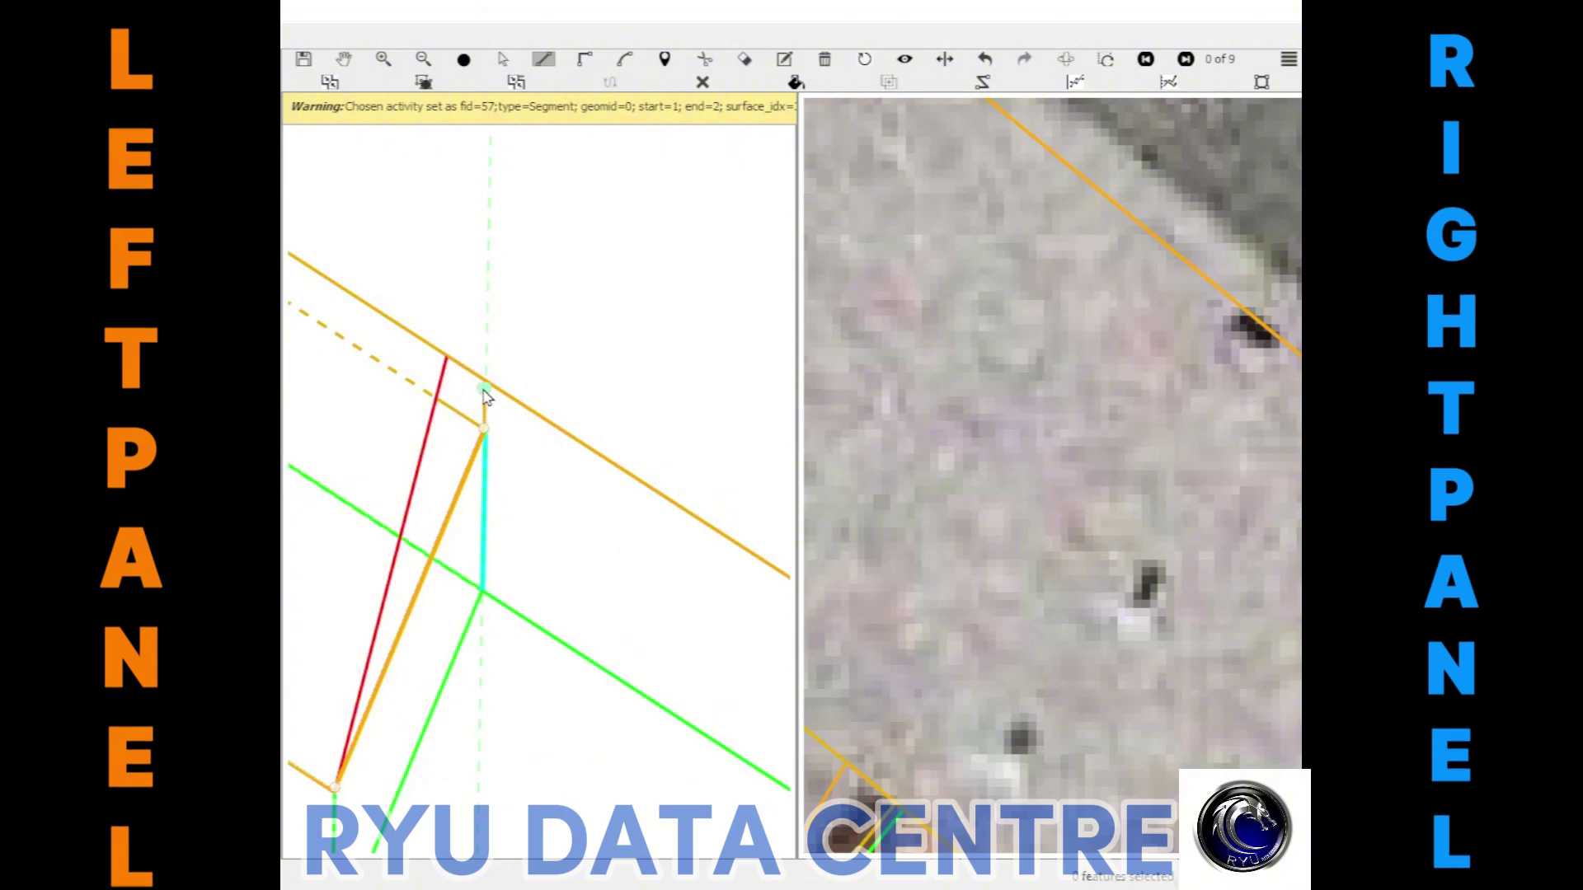
left_click(486, 382)
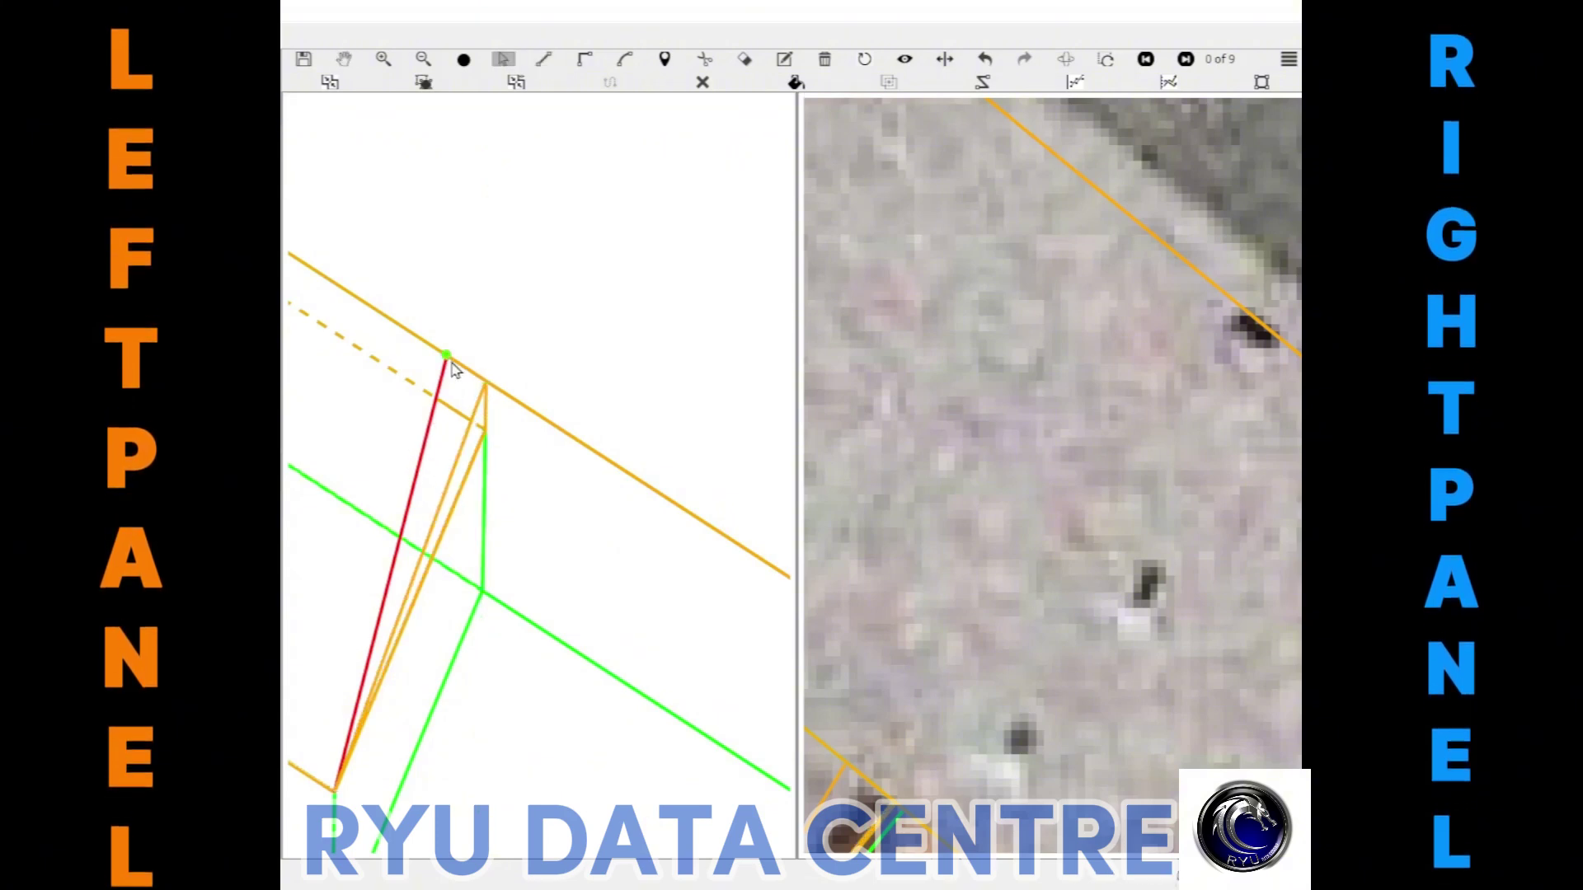
key("Escape")
Delete the misplaced vertex and its edges, then redraw the line from the lower corner to the red edge's top vertex
scroll(440, 401, "down", 3)
scroll(477, 477, "down", 3)
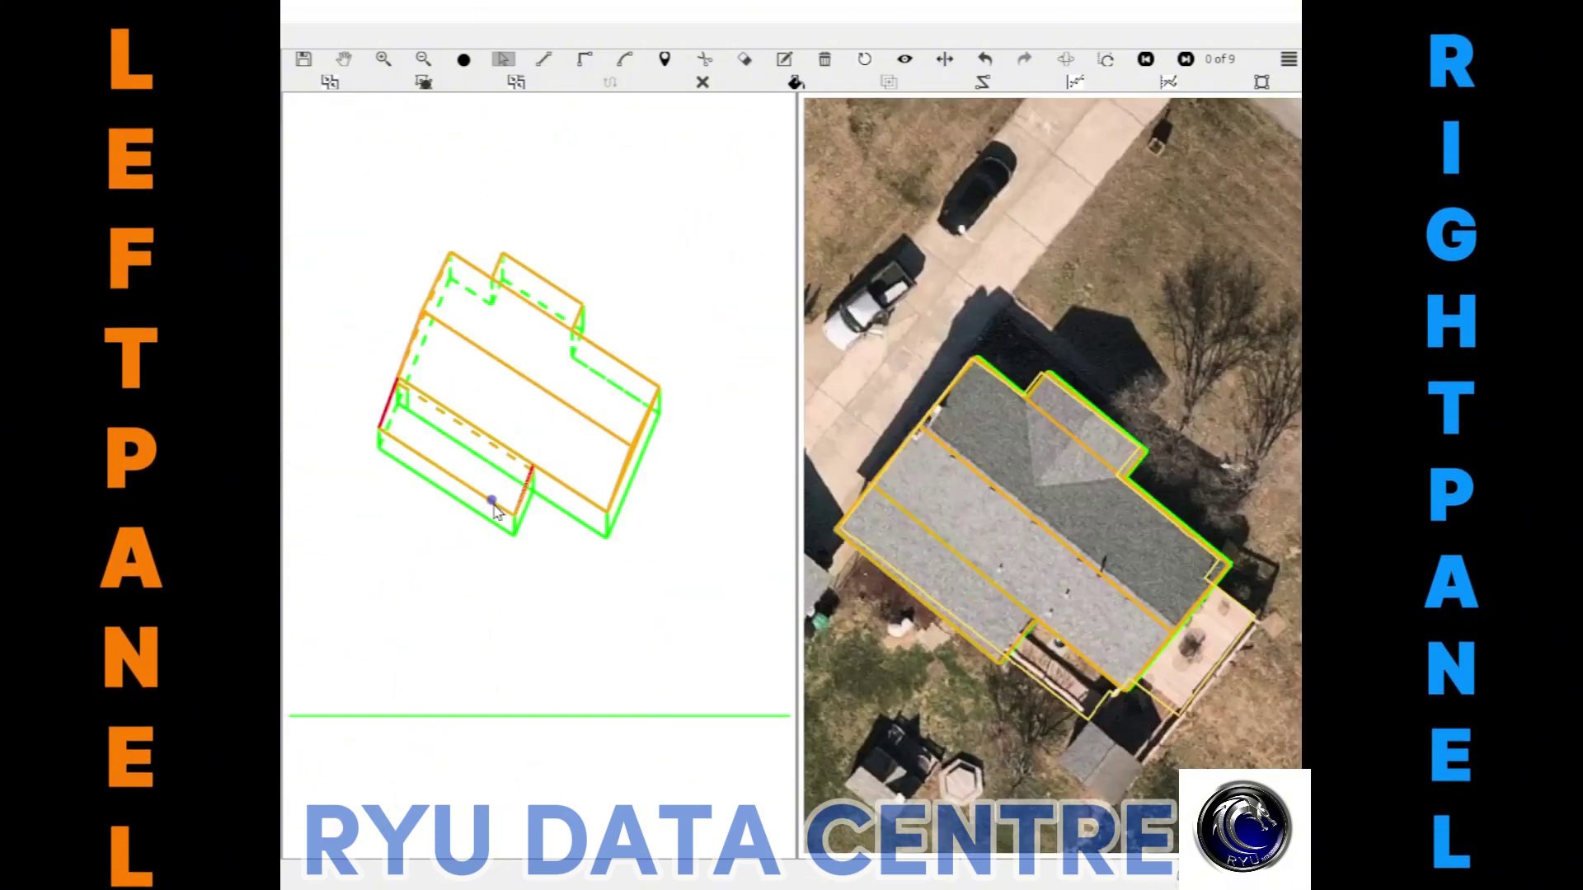
scroll(494, 512, "up", 3)
scroll(523, 559, "up", 3)
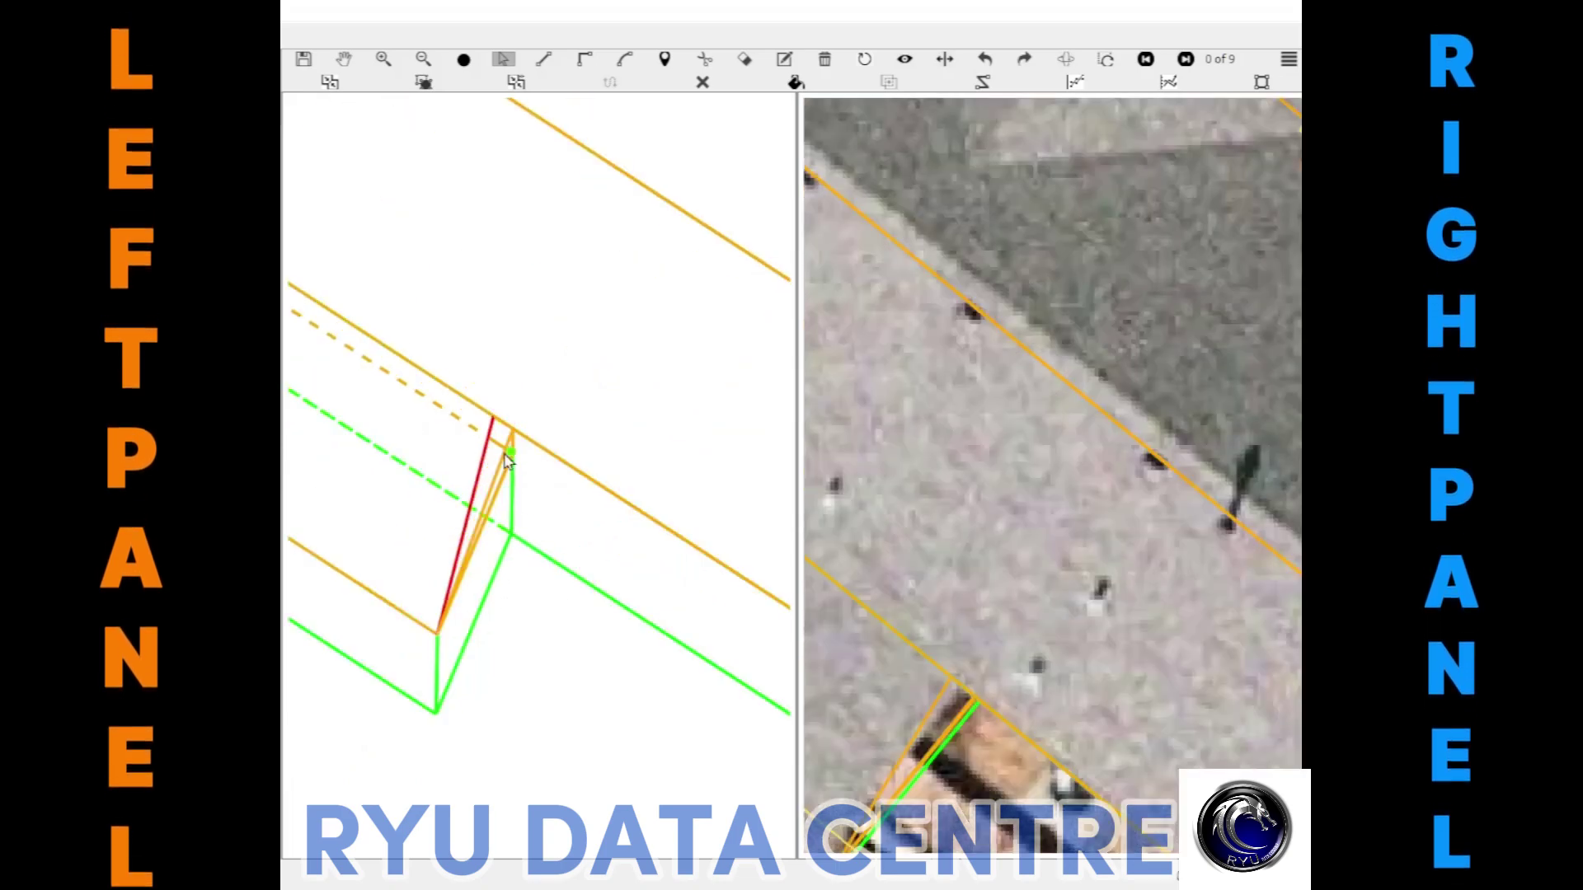
scroll(507, 461, "up", 2)
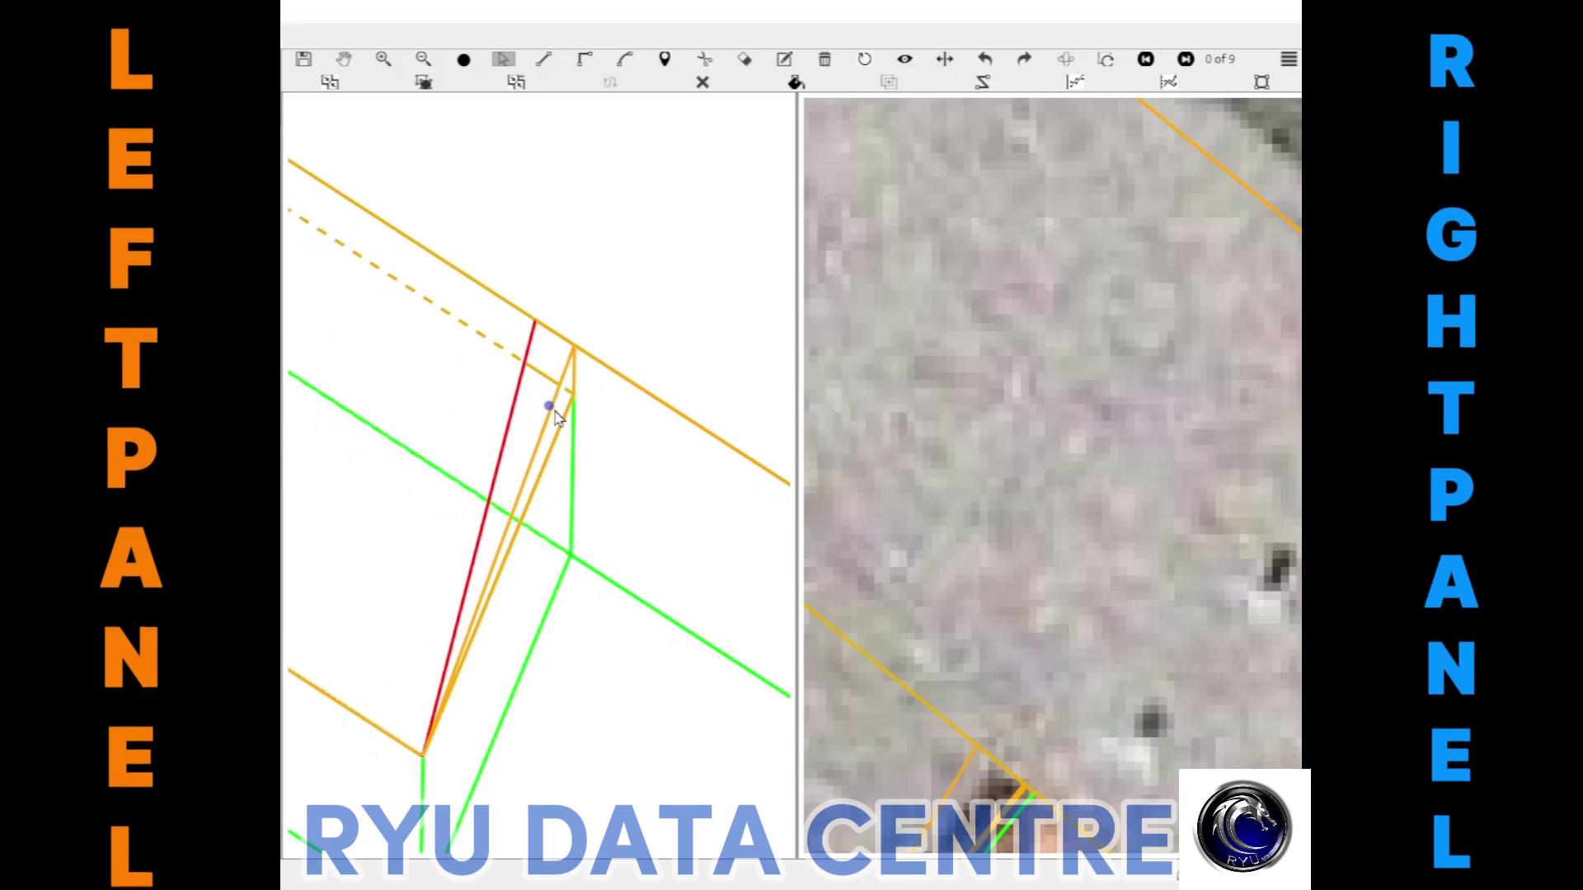
key("Delete")
key("l")
left_click(568, 459)
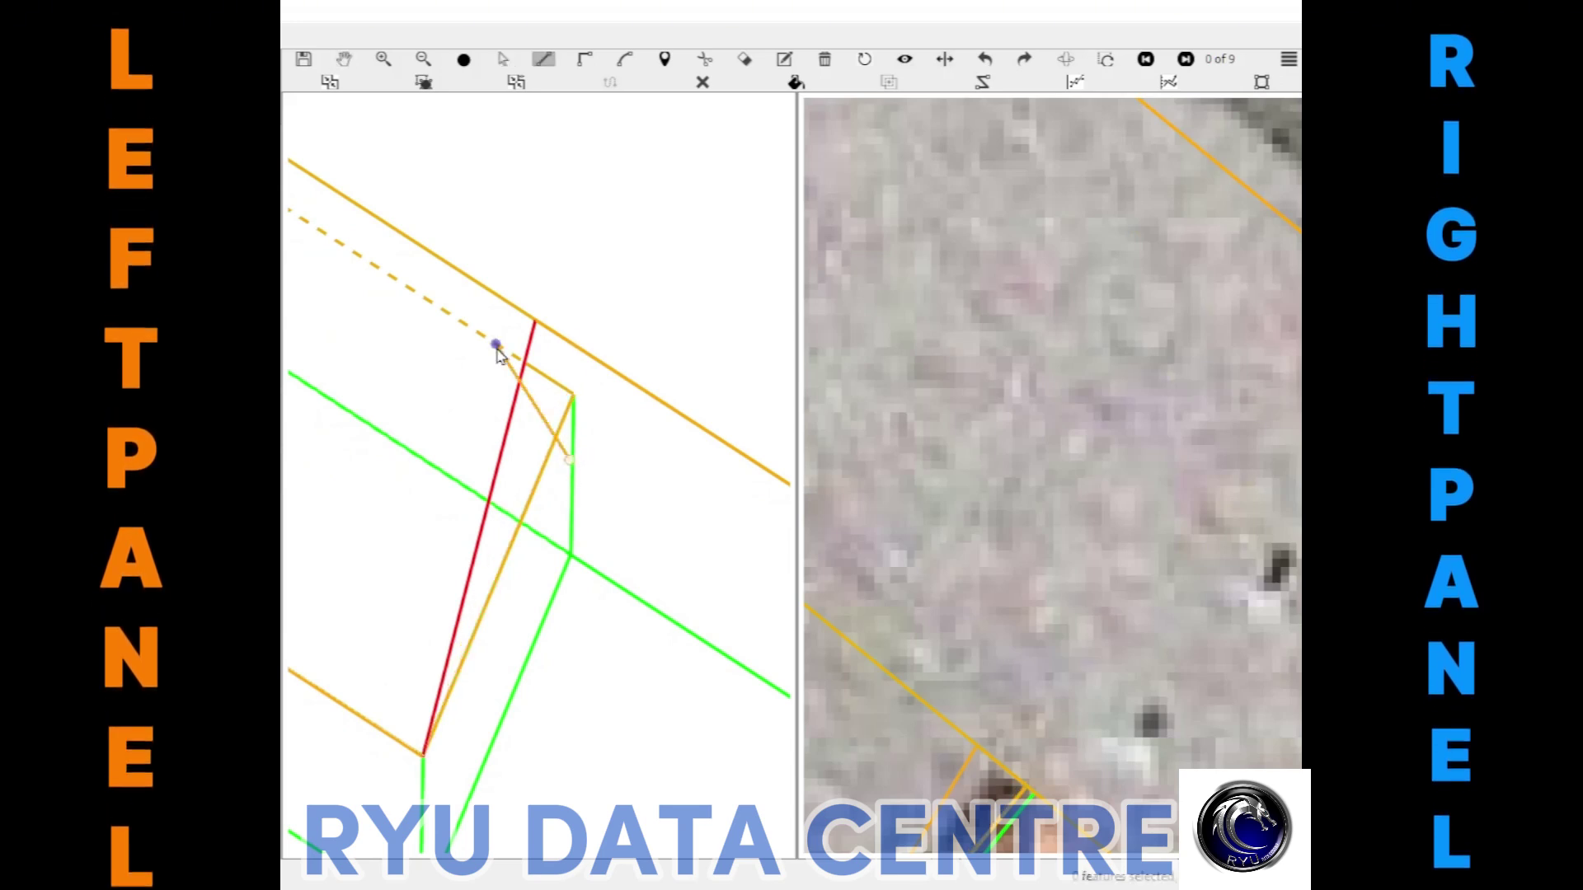
left_click(534, 322)
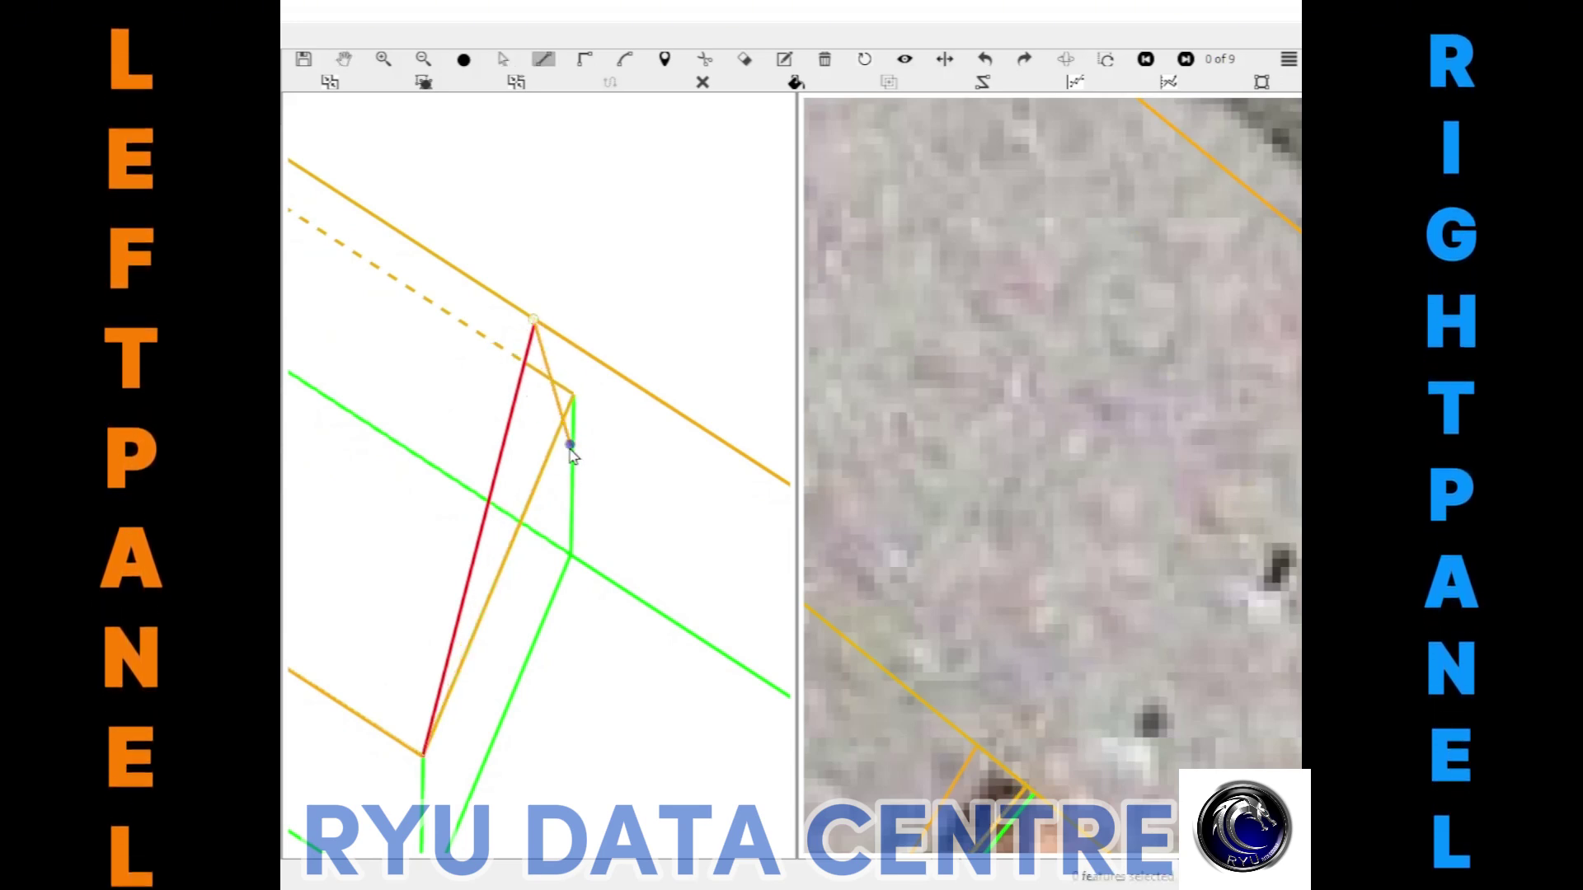
left_click(570, 445)
scroll(540, 475, "up", 2)
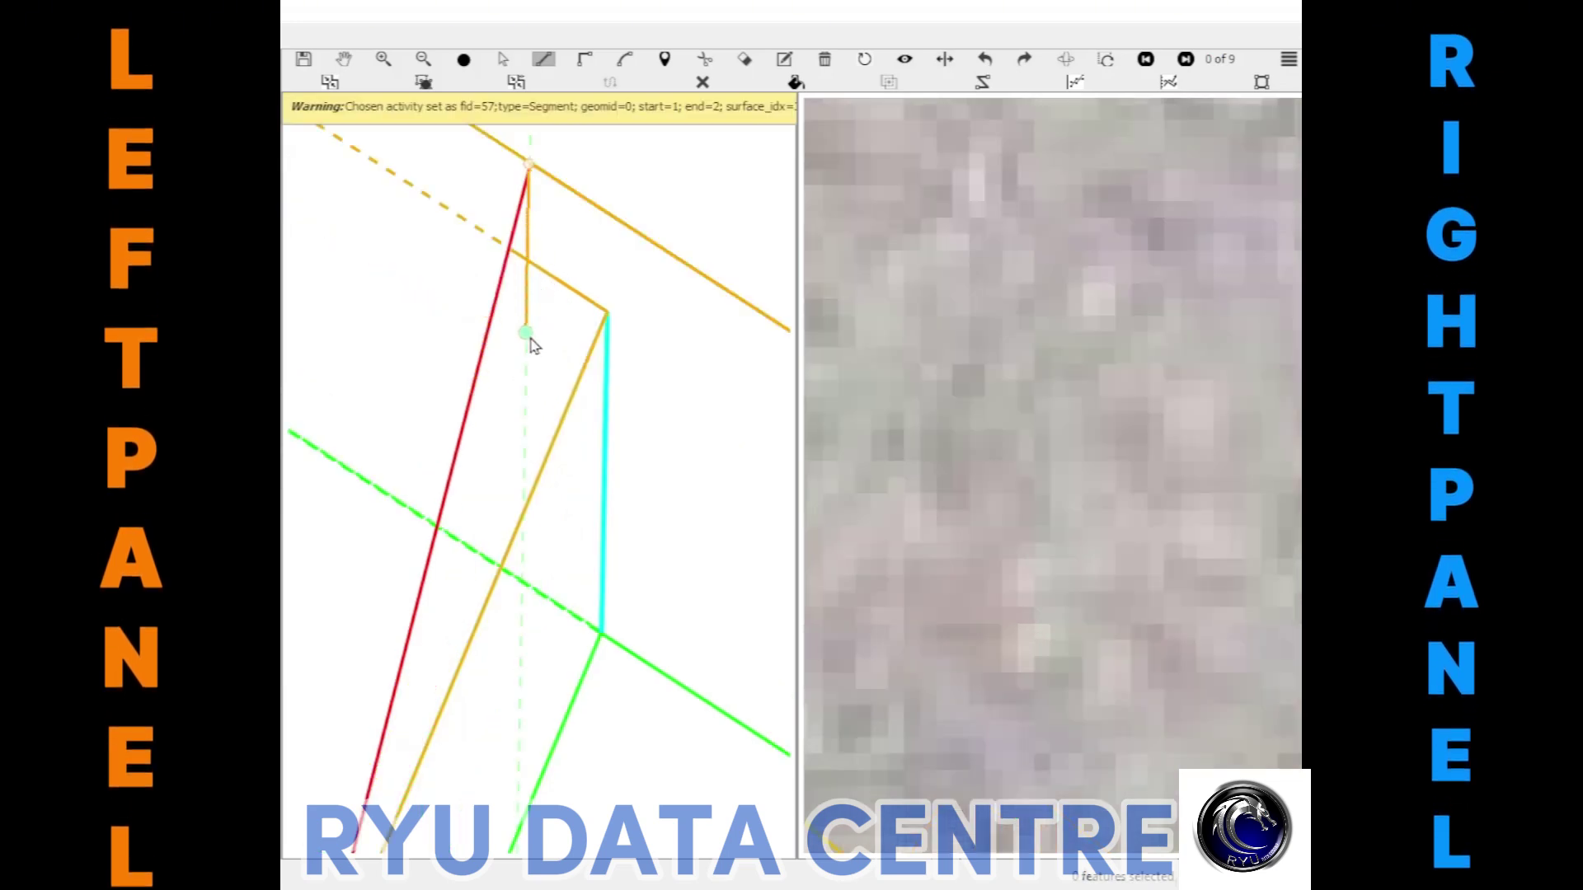
Draw the hip from the red edge's top vertex down and move the red edge's bottom end onto the corner
key("h")
scroll(515, 313, "up", 2)
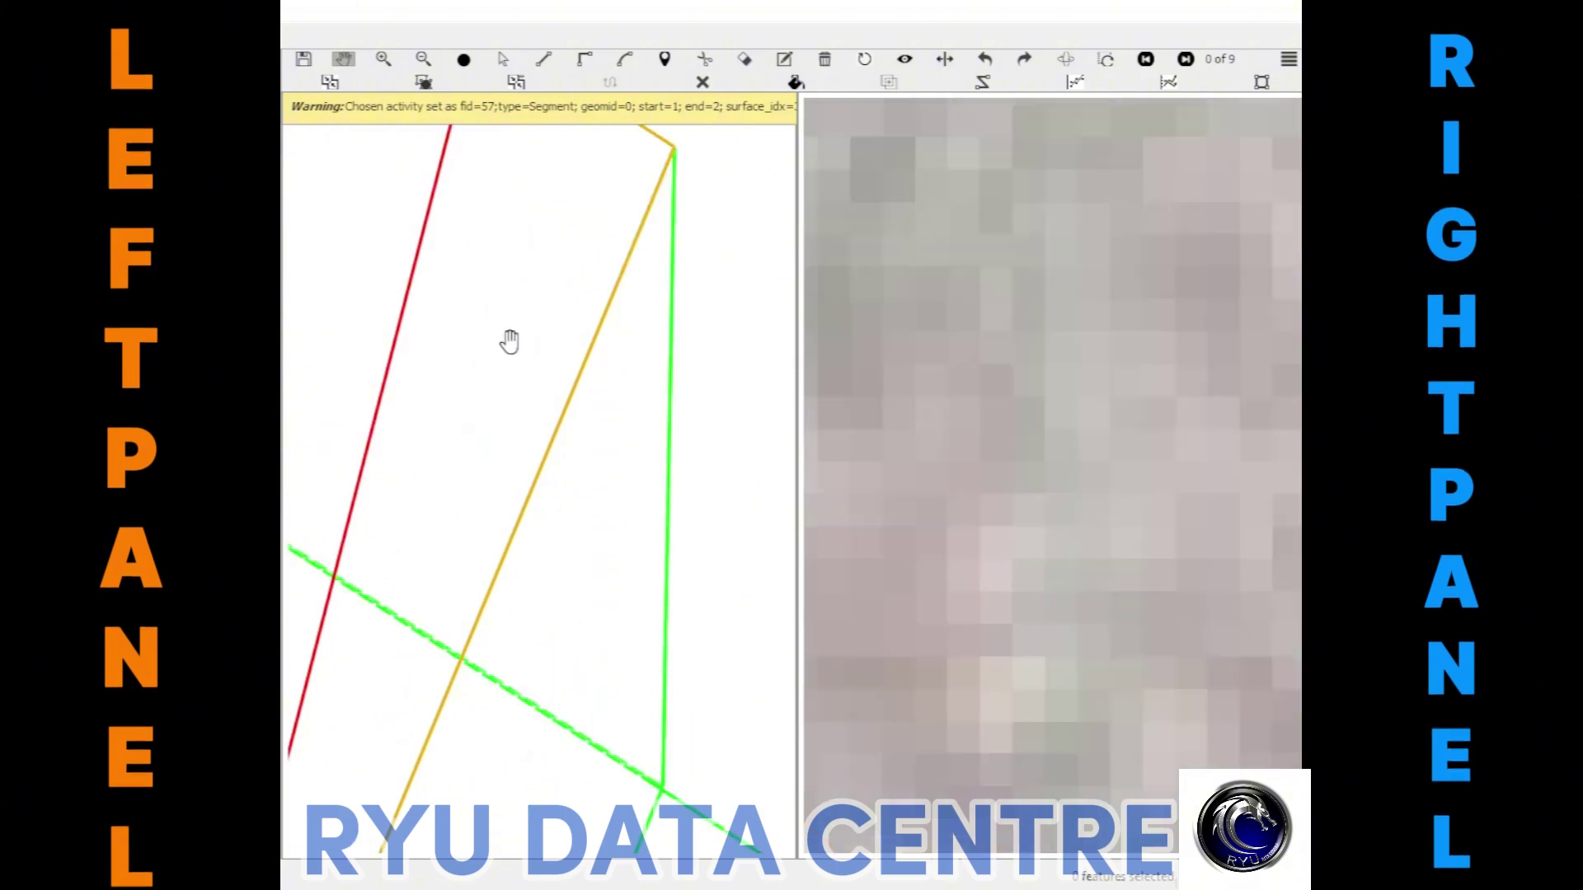
mouse_move(532, 234)
left_mouse_down()
mouse_move(523, 379)
mouse_move(467, 565)
left_mouse_up()
key("l")
left_click(464, 174)
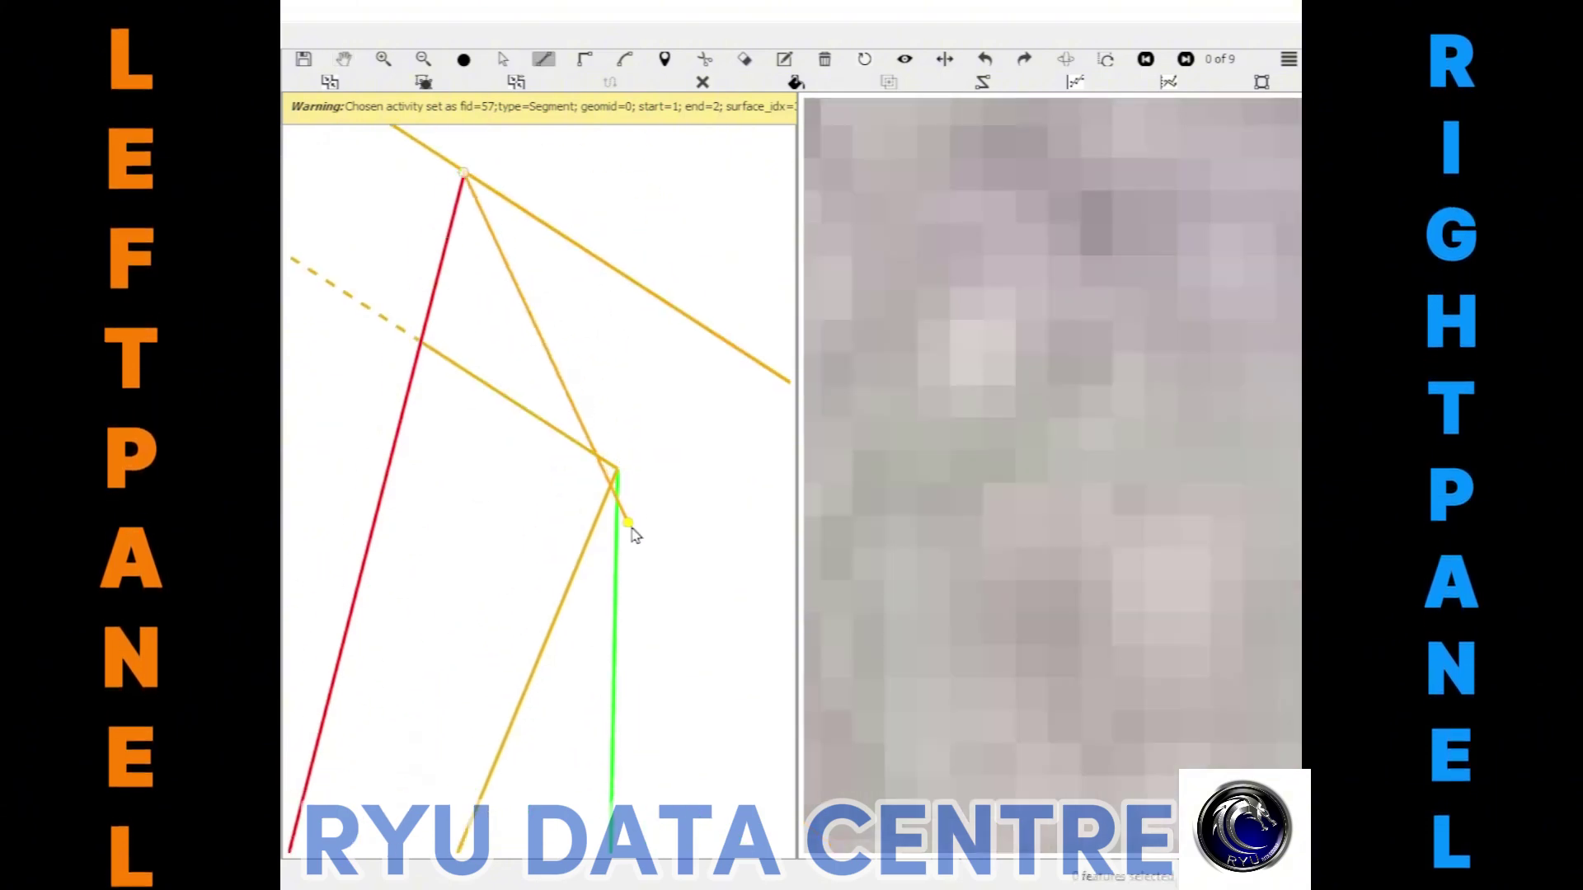
left_click(462, 369)
scroll(561, 628, "down", 2)
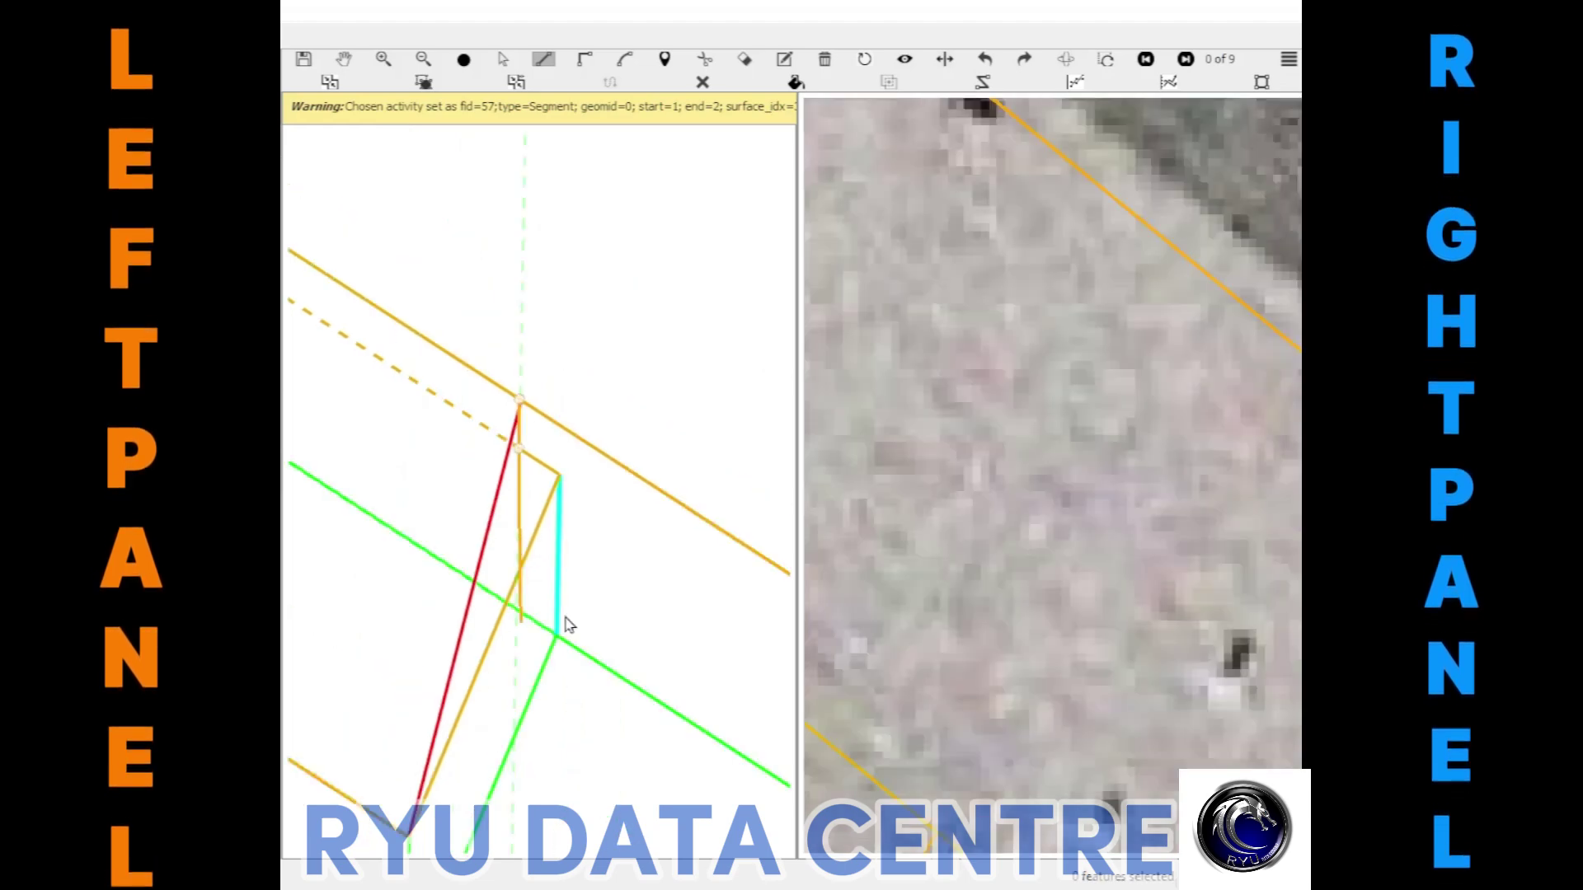
scroll(396, 479, "down", 2)
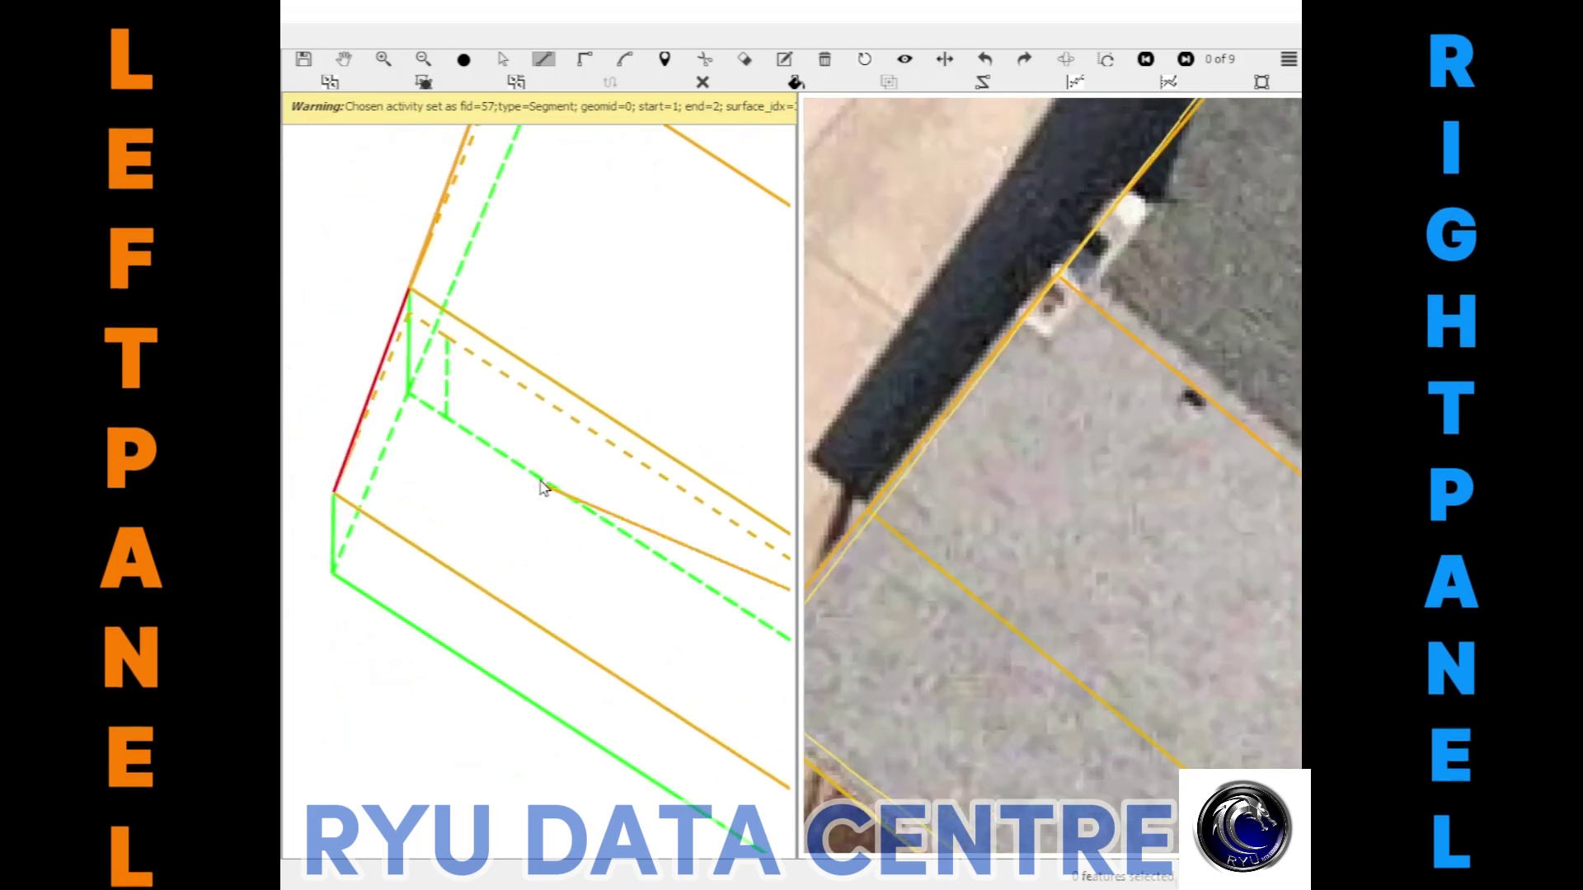
left_click(469, 174)
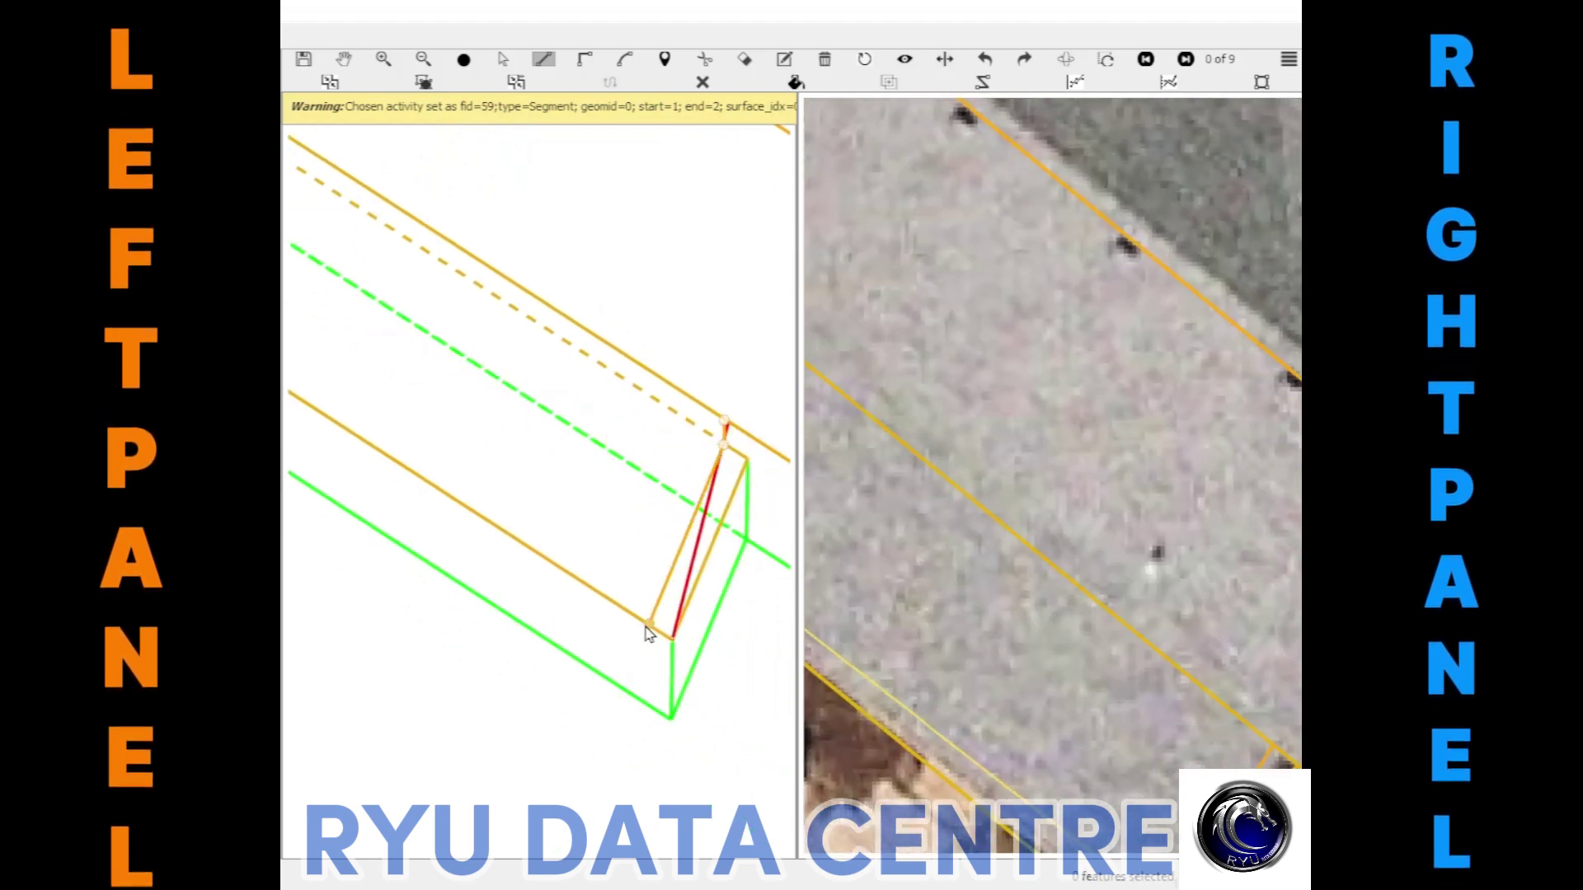
left_click(651, 620)
scroll(582, 535, "up", 2)
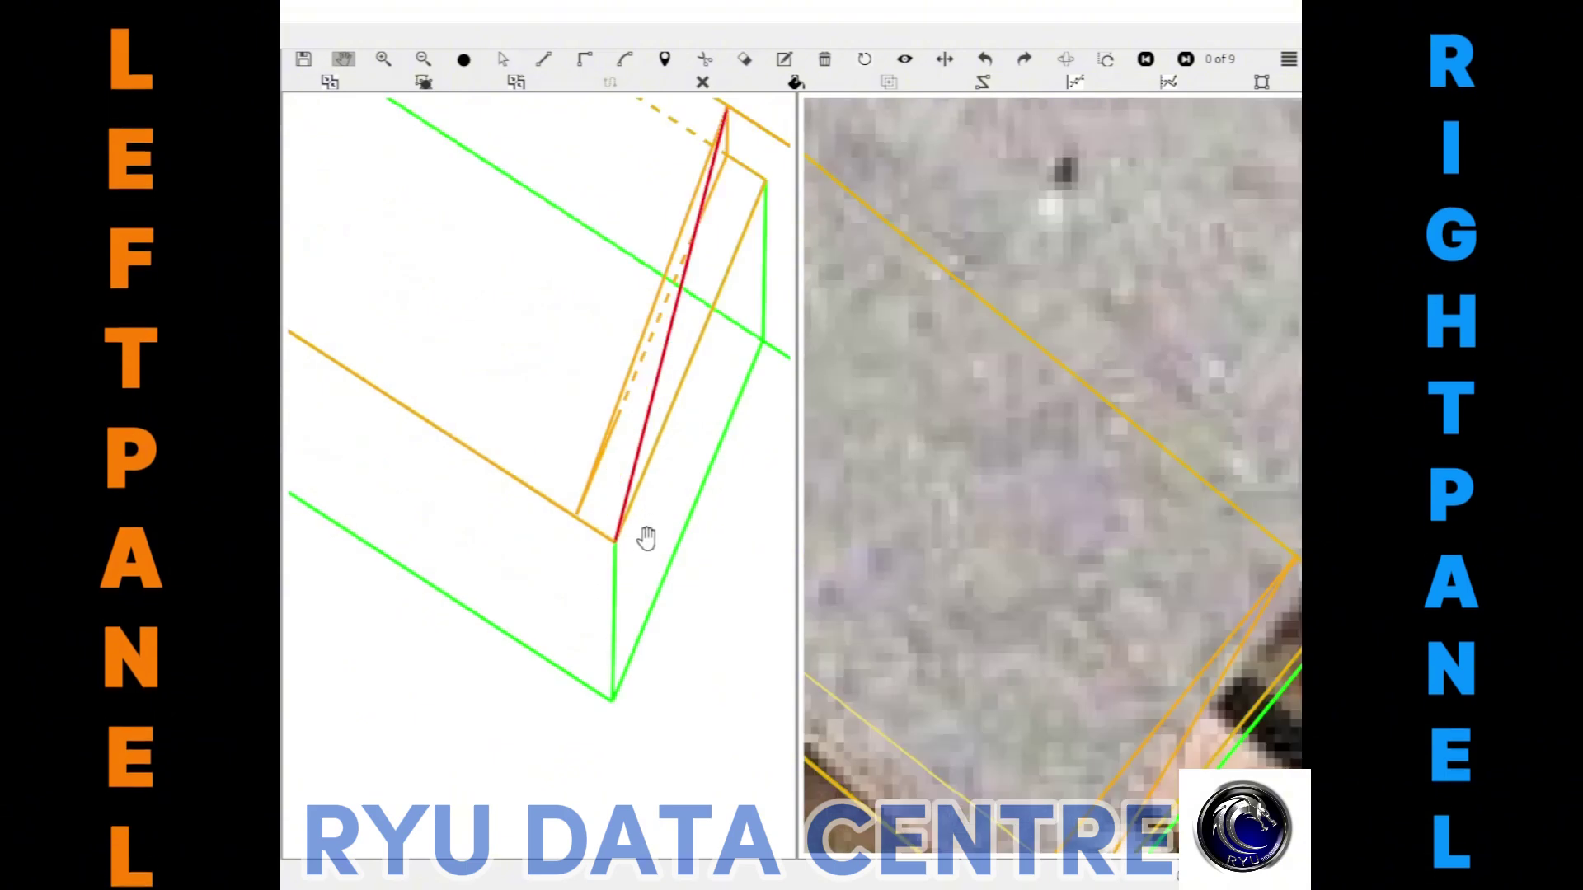
mouse_move(632, 475)
left_mouse_down()
mouse_move(629, 546)
mouse_move(588, 522)
left_mouse_up()
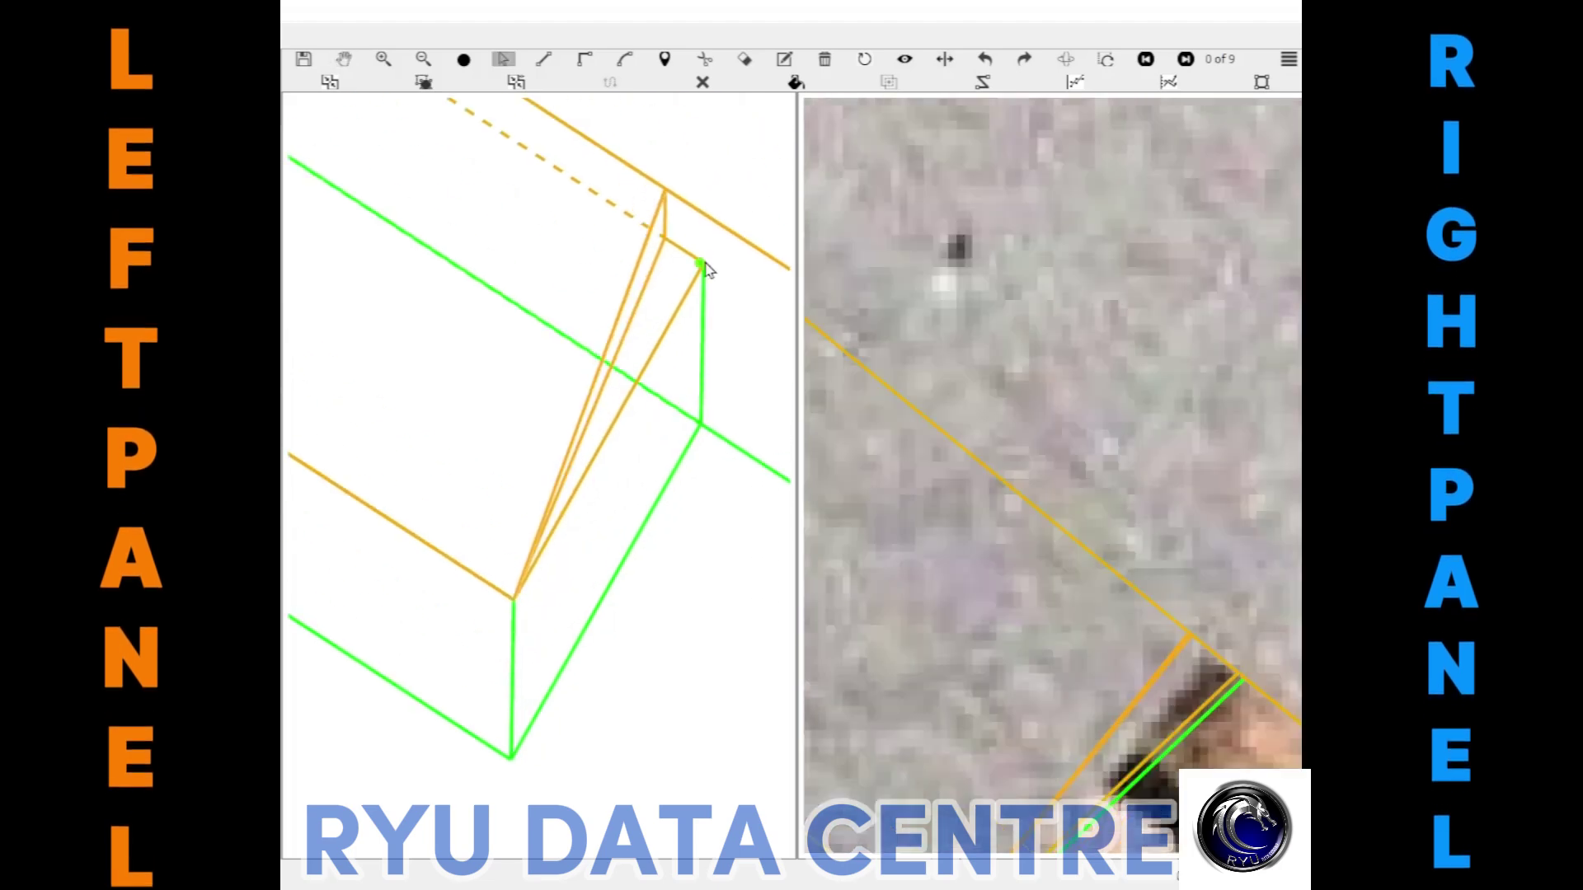
Draw hip lines from the roof edge to the upper corner and then the lower corner
scroll(643, 428, "down", 5)
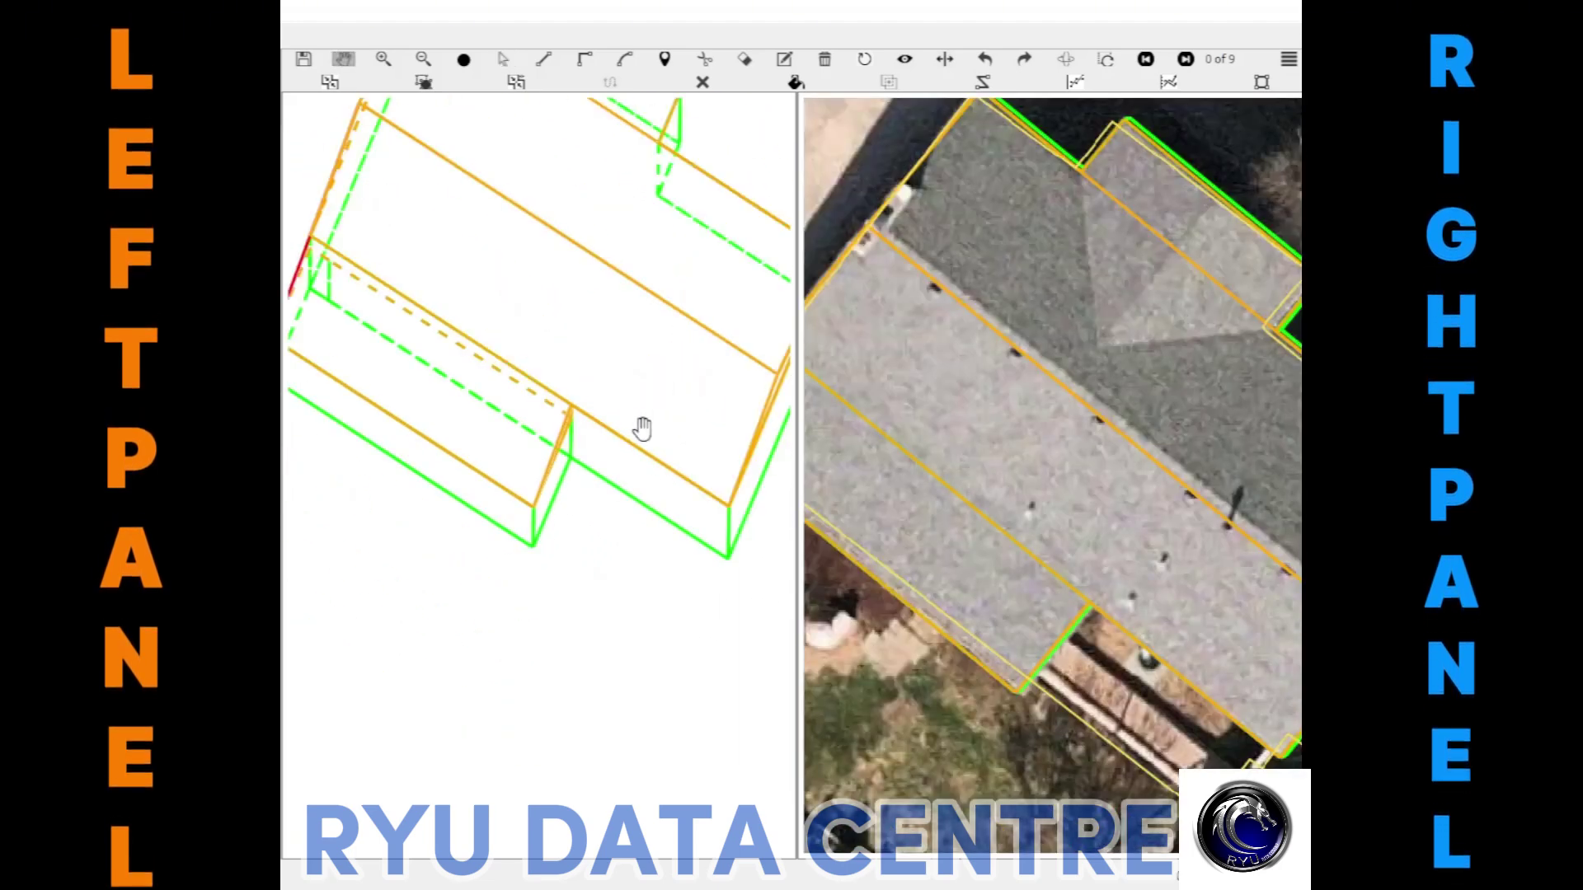
left_click_drag(604, 542, 699, 538)
mouse_move(660, 486)
left_mouse_down()
mouse_move(608, 438)
mouse_move(626, 523)
mouse_move(679, 537)
mouse_move(685, 486)
mouse_move(731, 502)
mouse_move(648, 467)
left_mouse_up()
scroll(648, 467, "down", 2)
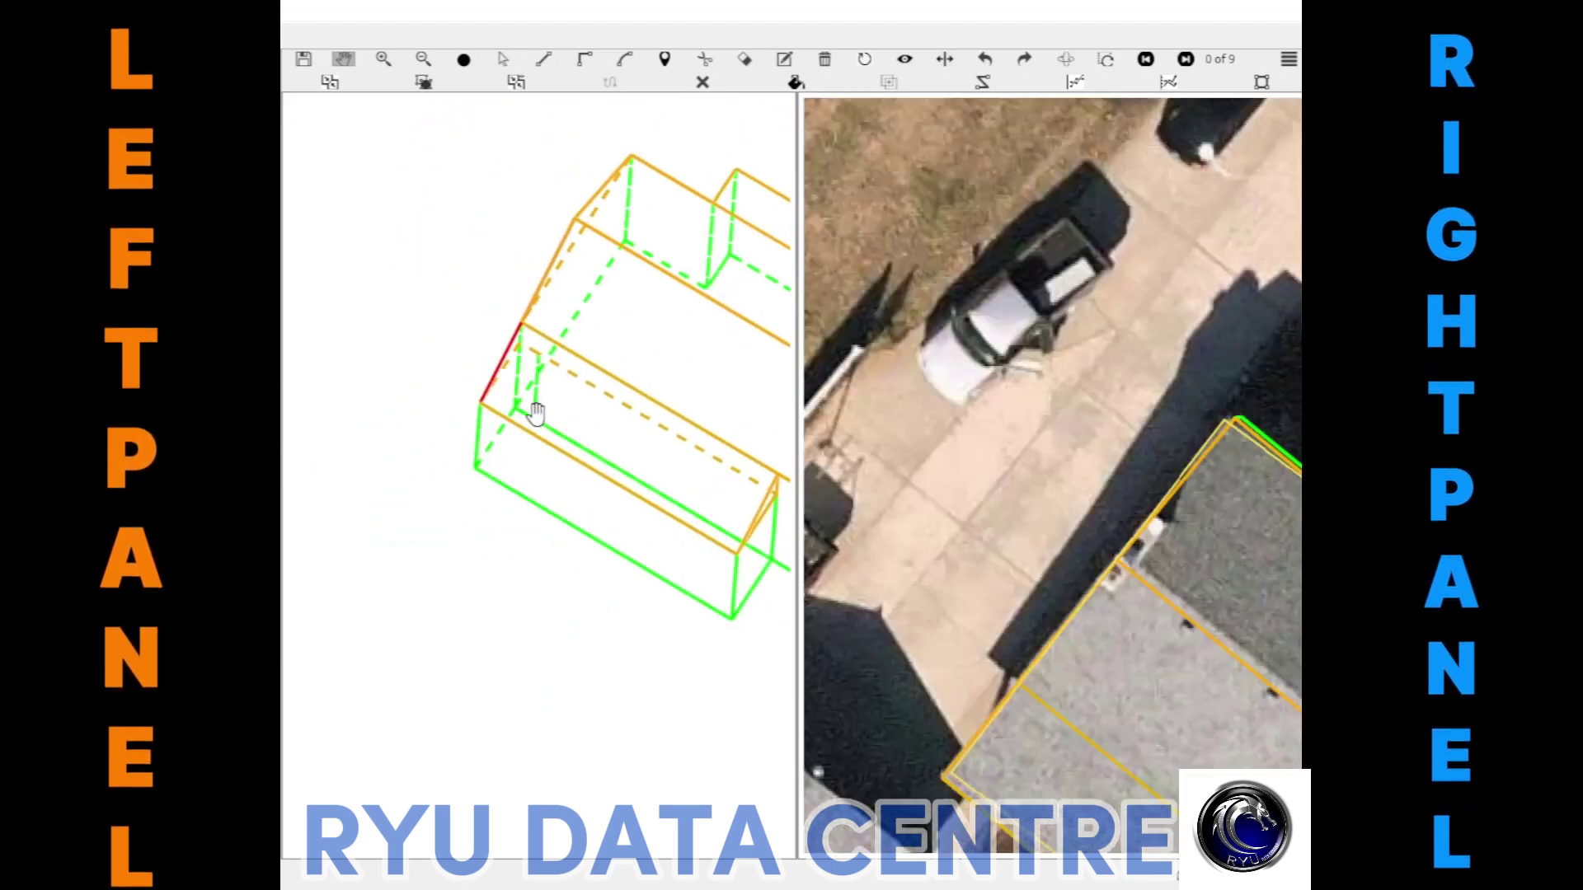
scroll(547, 321, "up", 5)
scroll(576, 651, "up", 3)
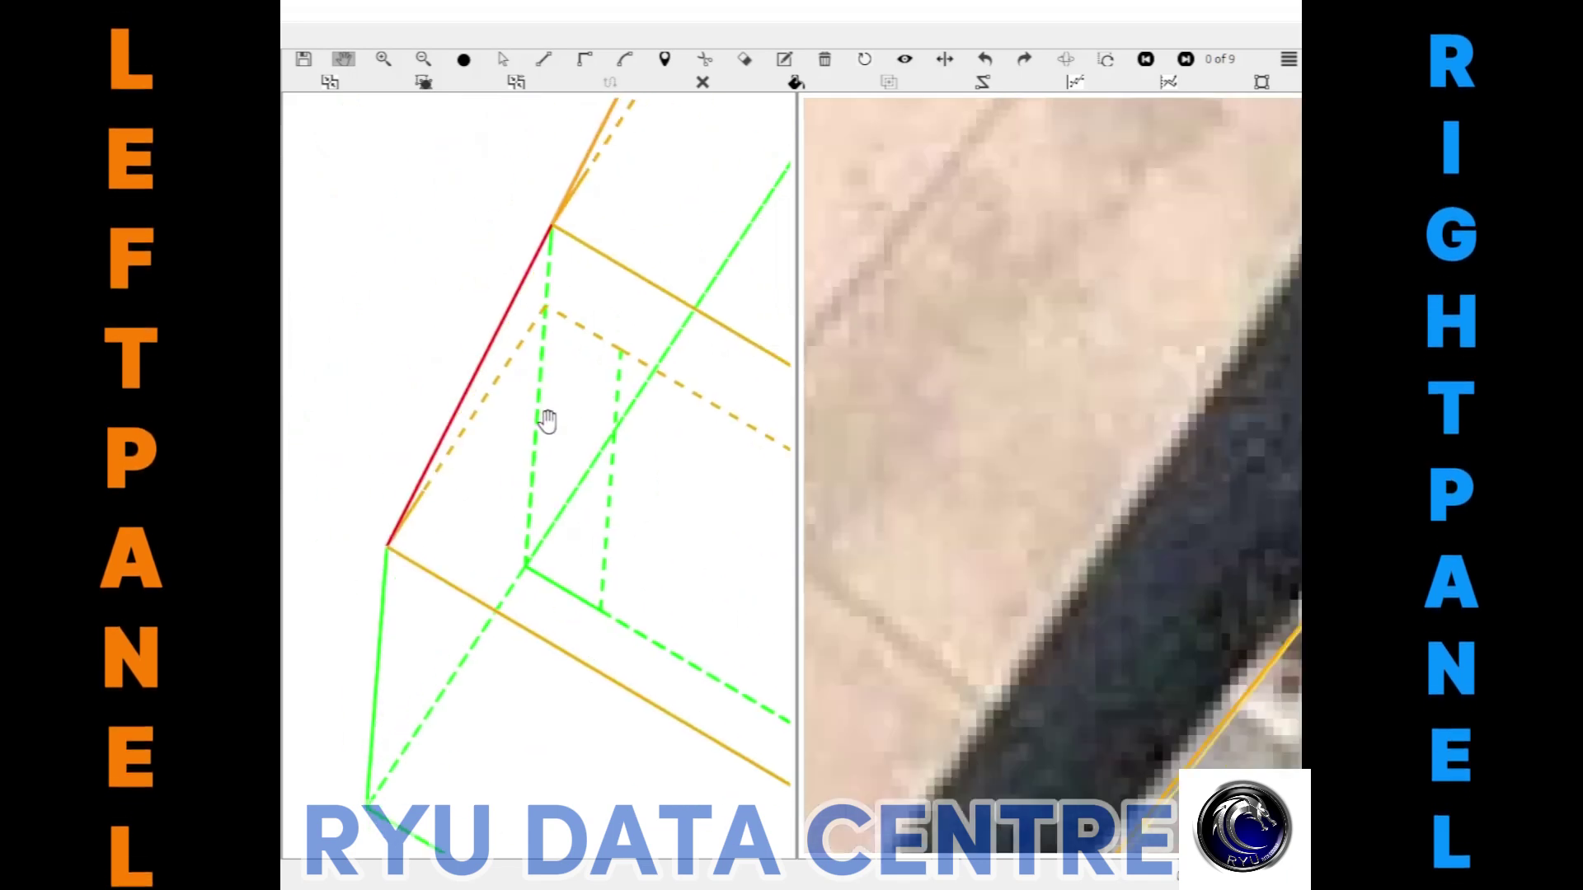
key("l")
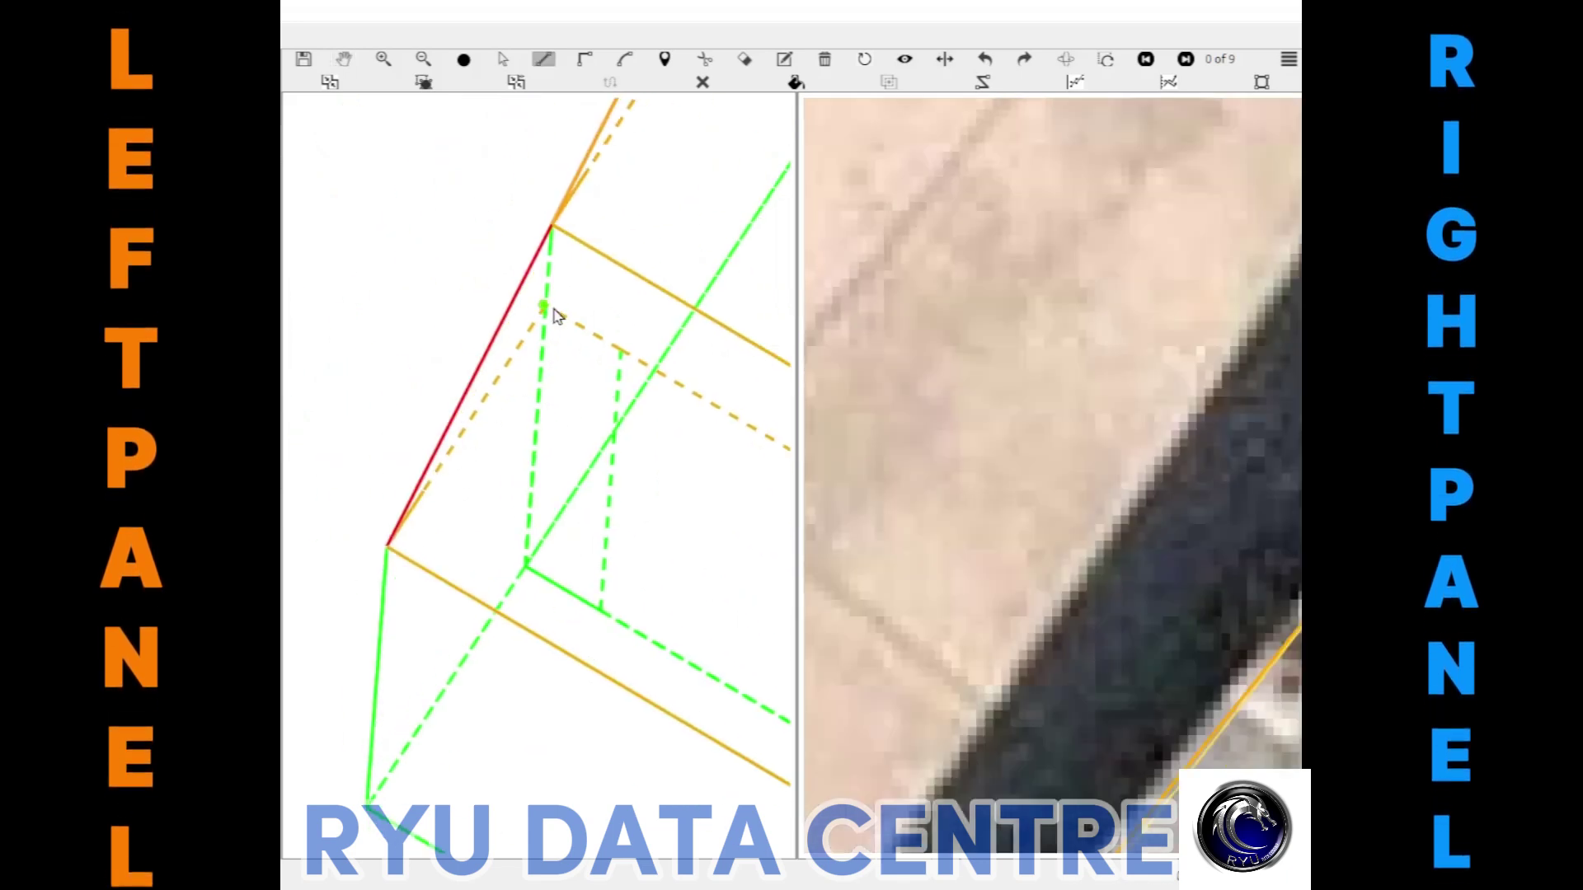
left_click(543, 308)
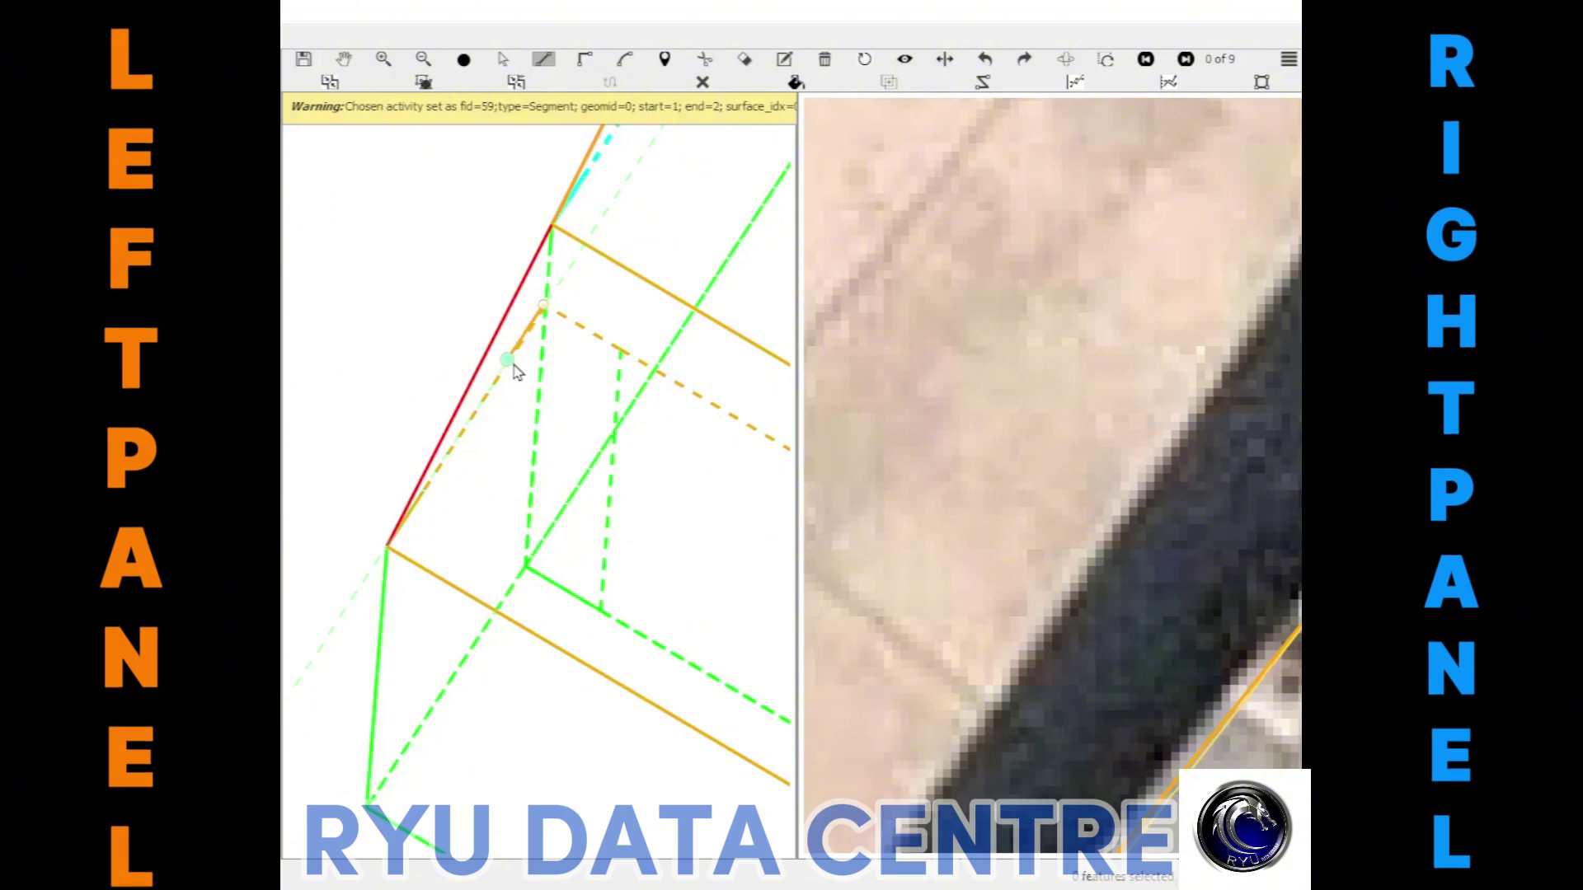
left_click(550, 227)
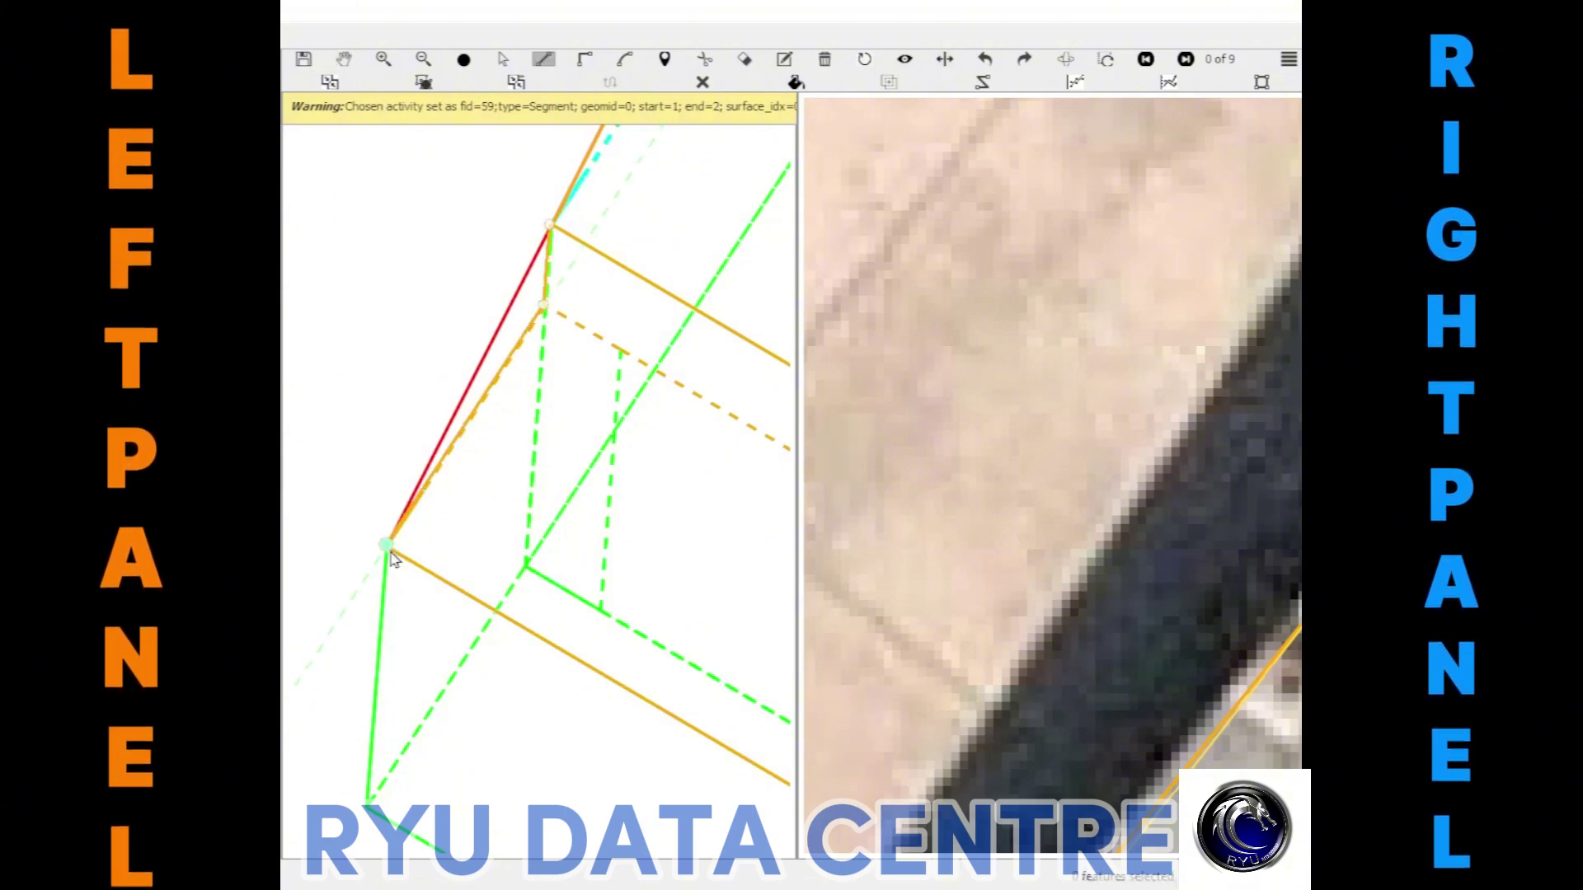
left_click(387, 545)
Zoom out to show the full aerial image with the traced house among its neighbours
key("h")
scroll(462, 433, "down", 3)
scroll(495, 437, "up", 3)
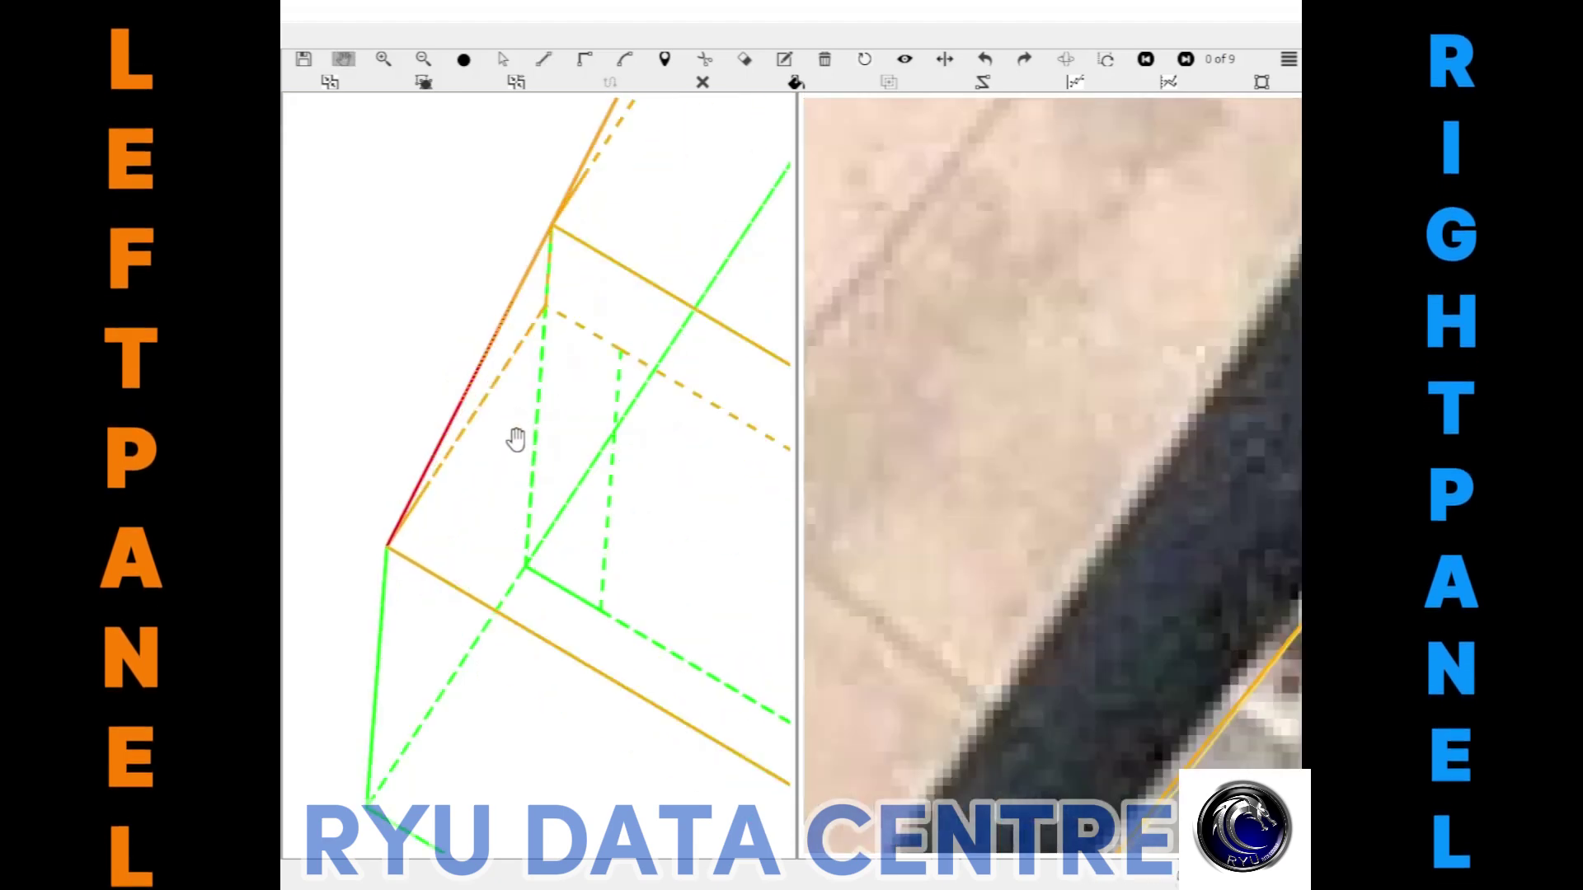
key("s")
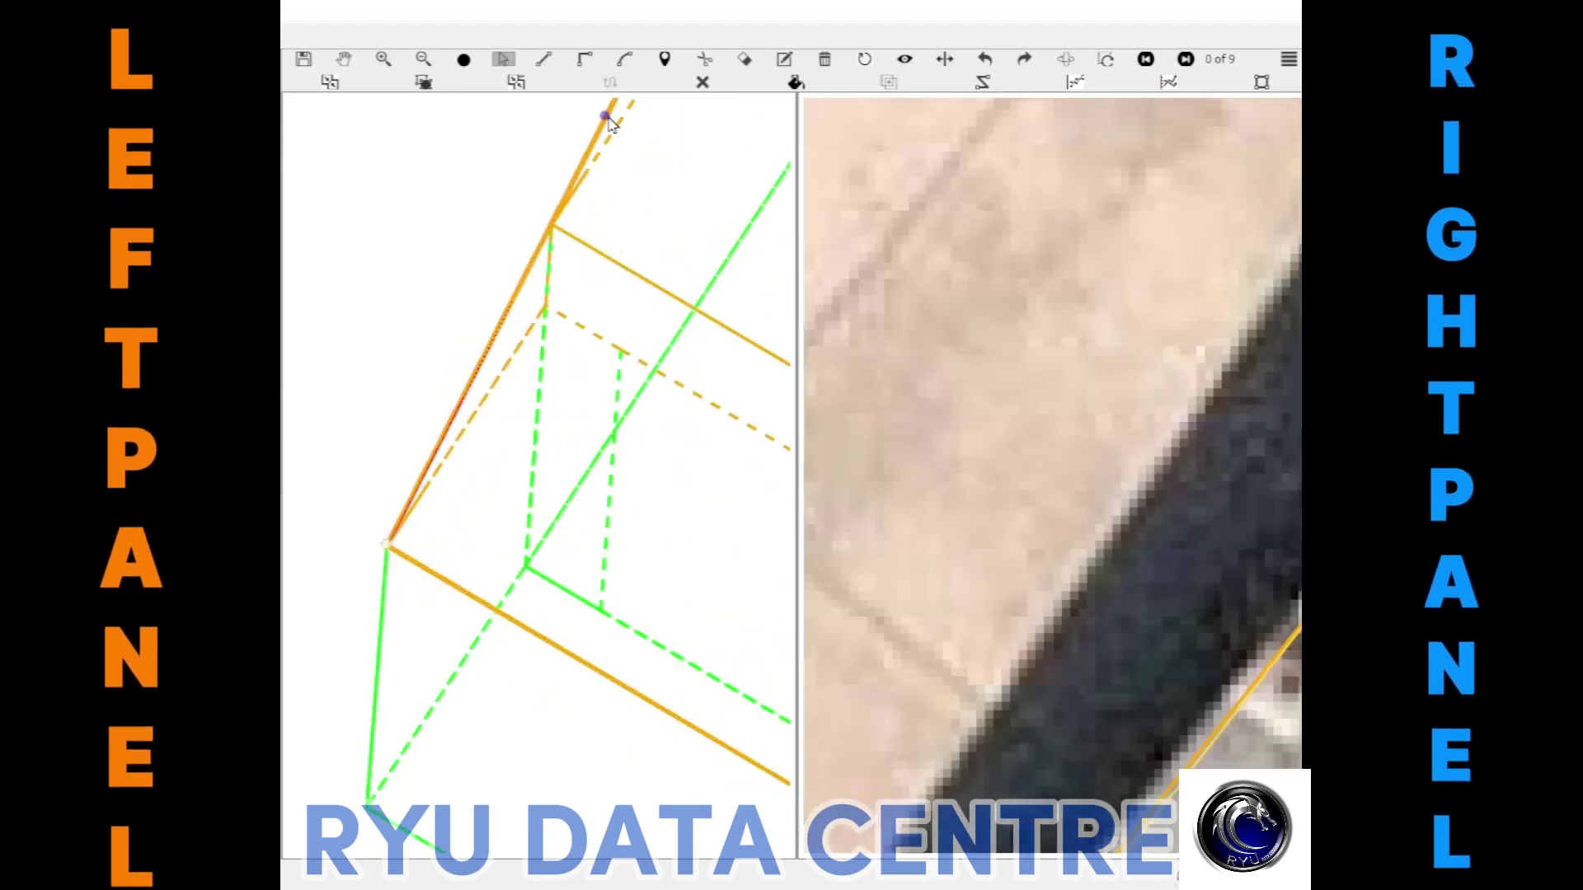
scroll(544, 329, "down", 2)
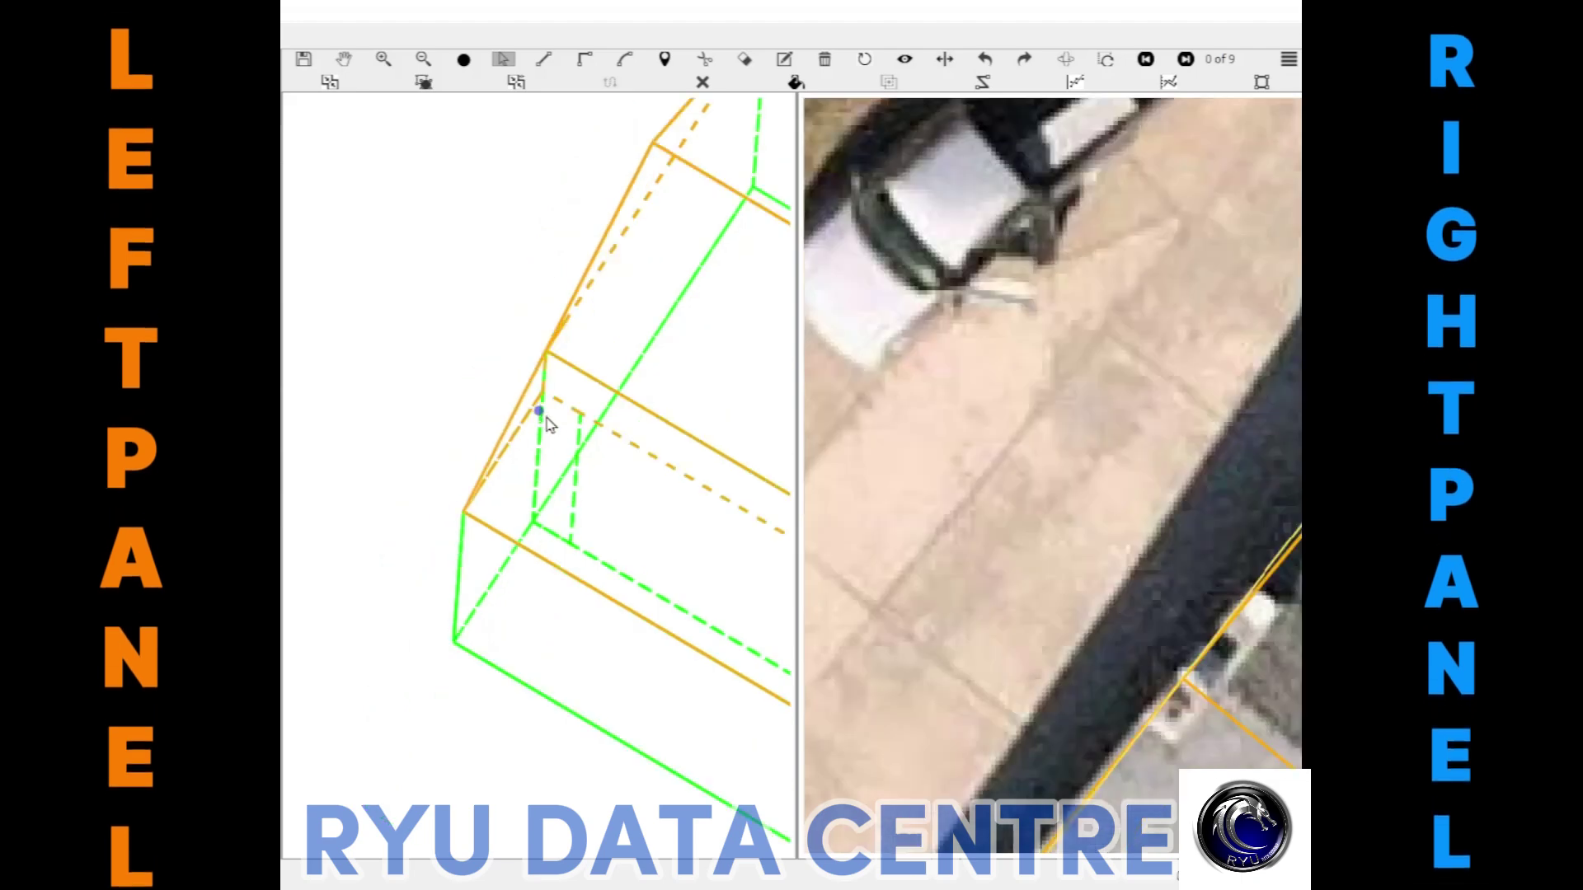
key("h")
scroll(546, 486, "down", 2)
scroll(413, 447, "down", 2)
scroll(413, 447, "down", 2)
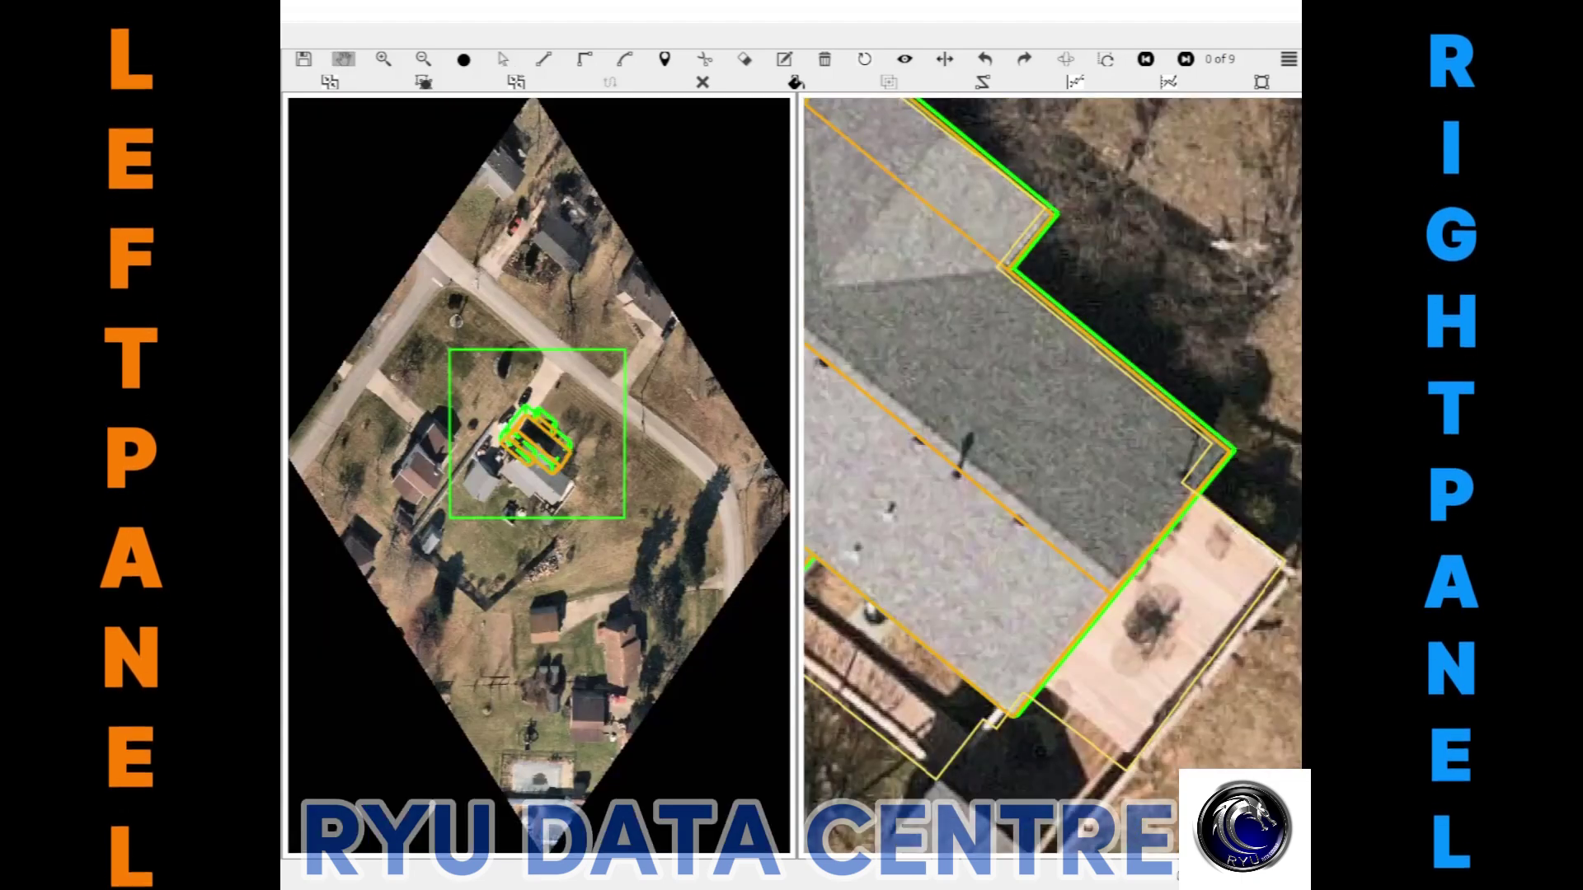
Zoom in on the roof, centre it in both views and switch to element selection
scroll(527, 495, "up", 2)
scroll(513, 500, "up", 2)
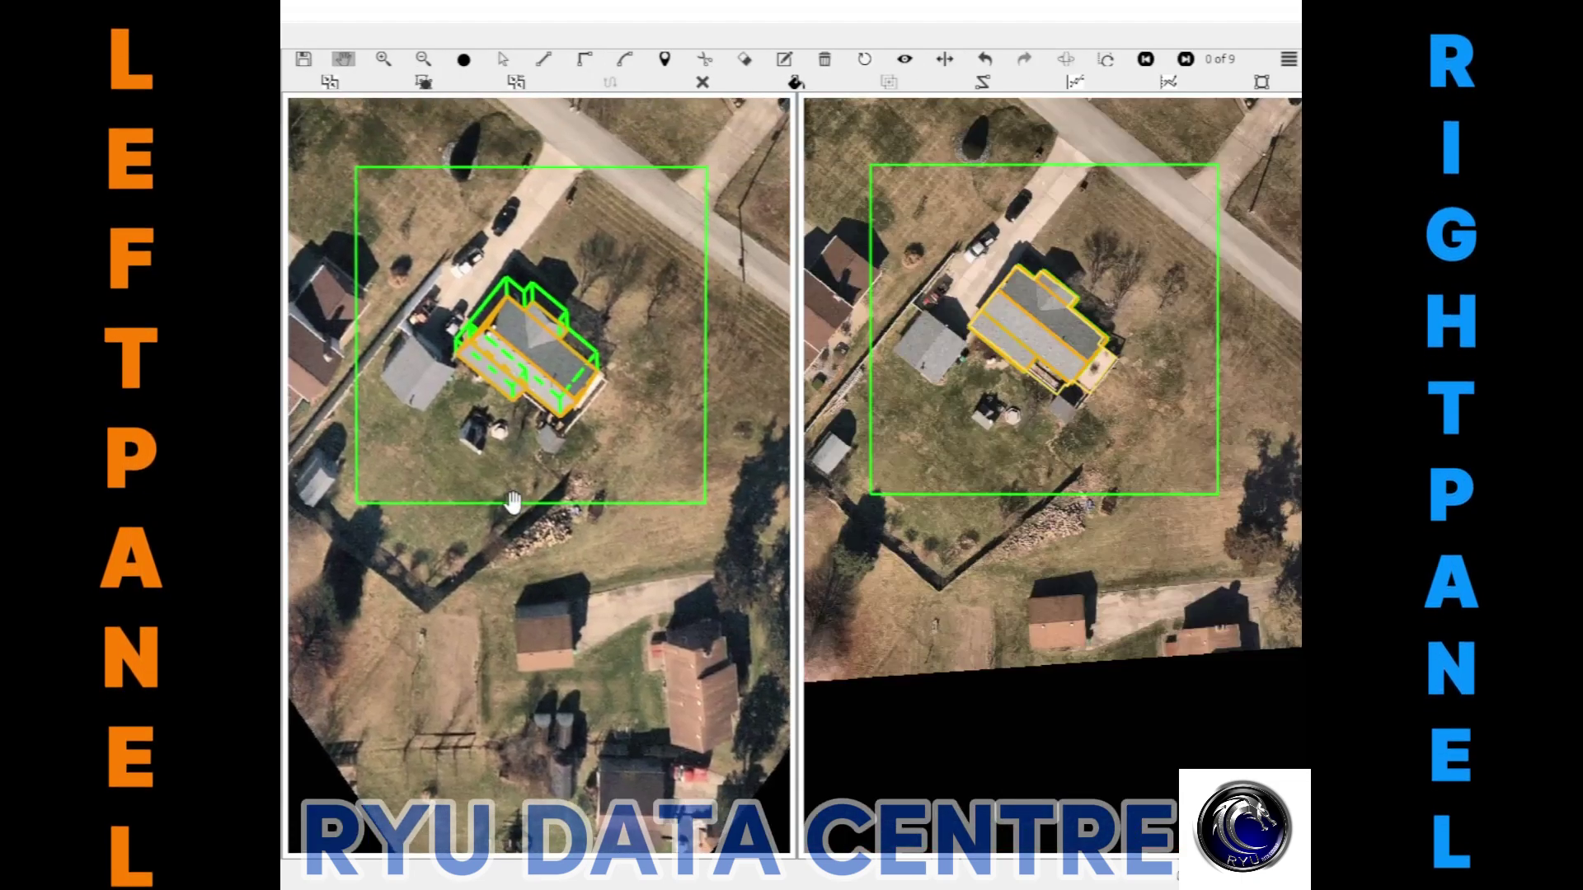
scroll(513, 500, "up", 2)
left_click_drag(486, 239, 473, 467)
scroll(484, 393, "up", 3)
scroll(484, 394, "up", 2)
scroll(446, 408, "up", 2)
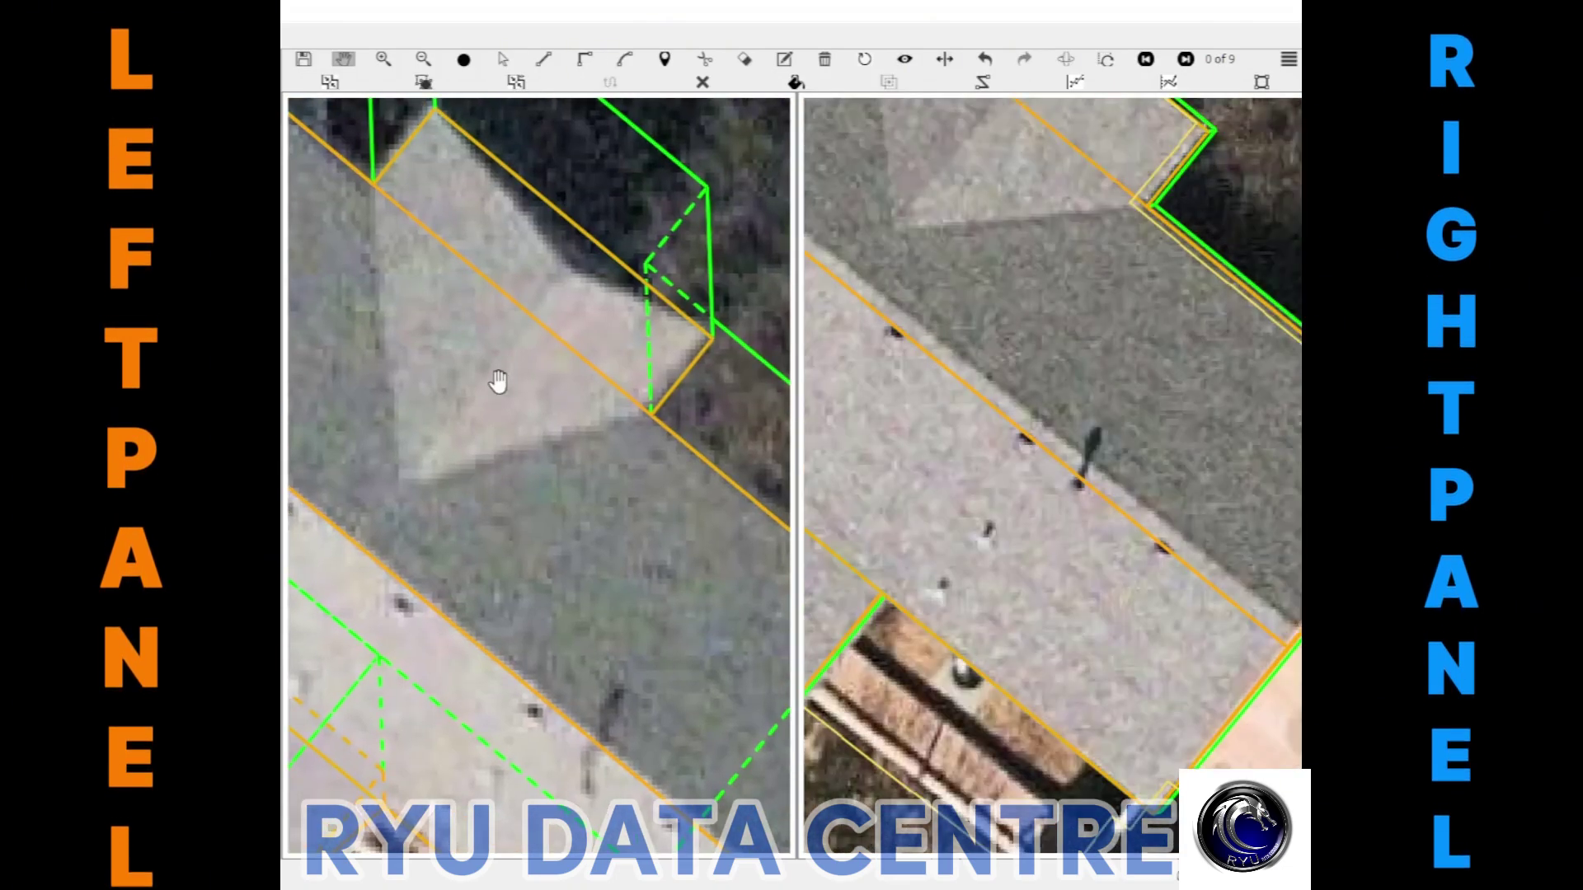
scroll(445, 397, "down", 3)
scroll(576, 414, "up", 2)
scroll(615, 438, "up", 2)
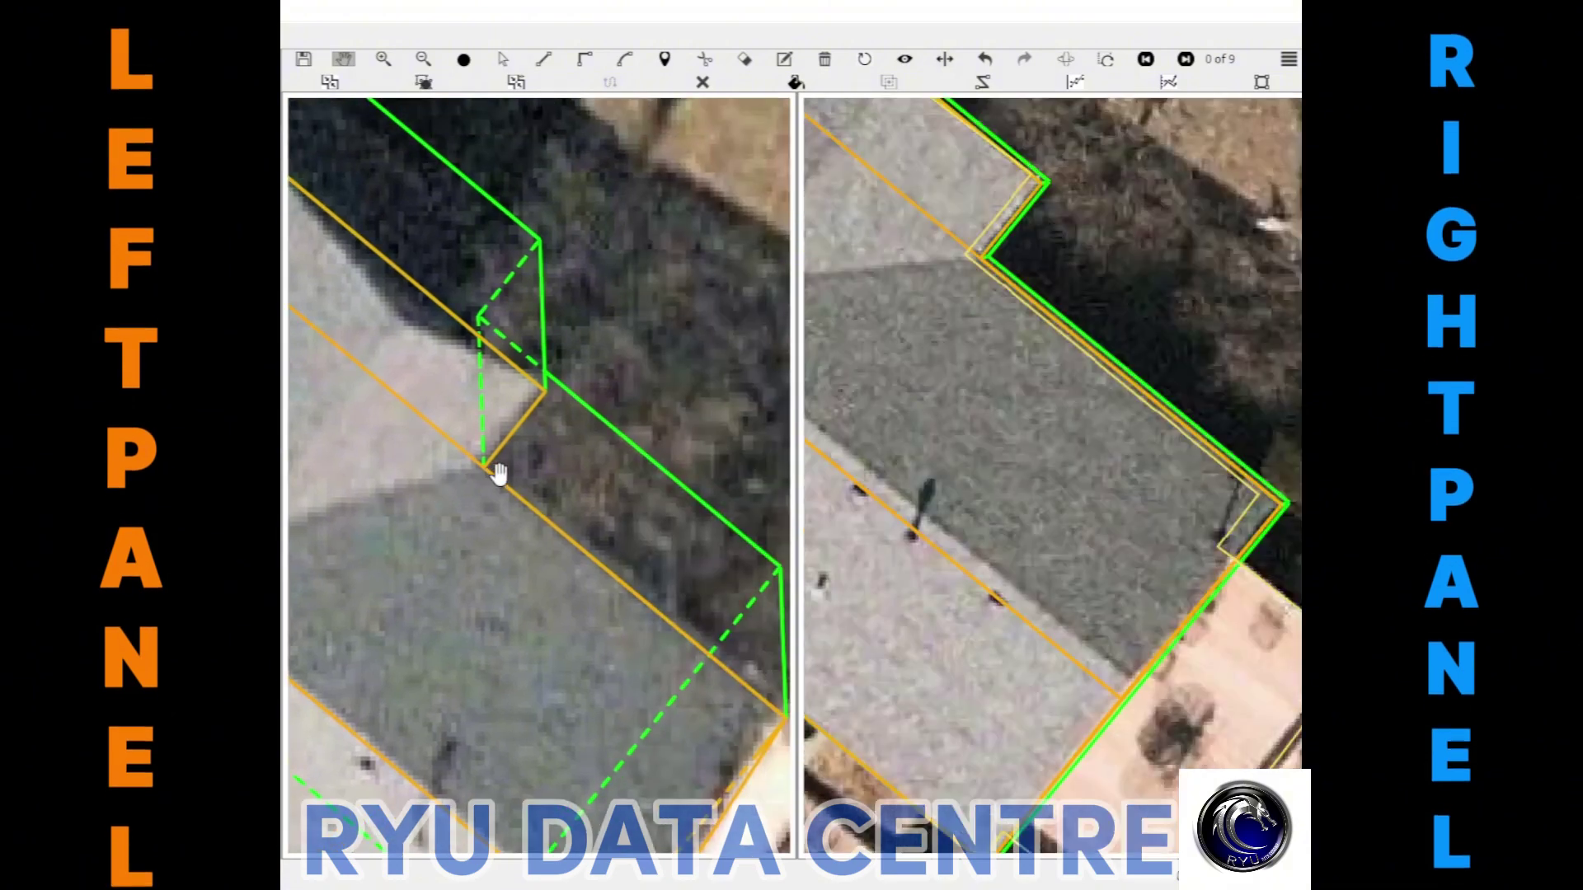
scroll(497, 470, "up", 3)
key("Escape")
Trace the dormer roof facet from the marked point to the roof edge, closing at the snapped vertex
scroll(622, 499, "up", 2)
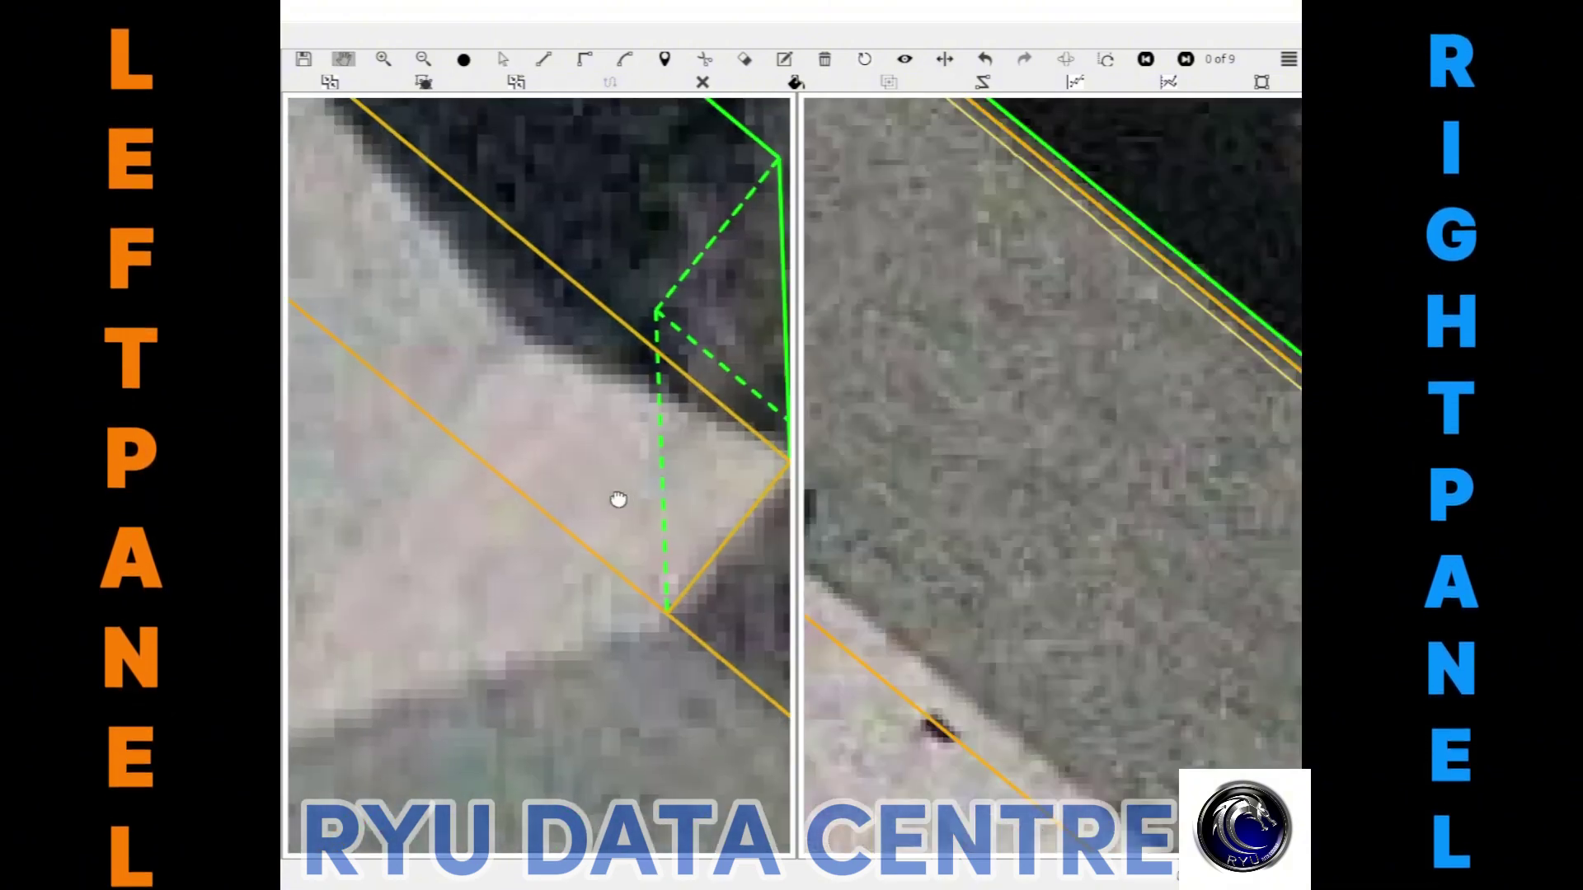
scroll(530, 428, "down", 2)
left_click_drag(530, 428, 443, 351)
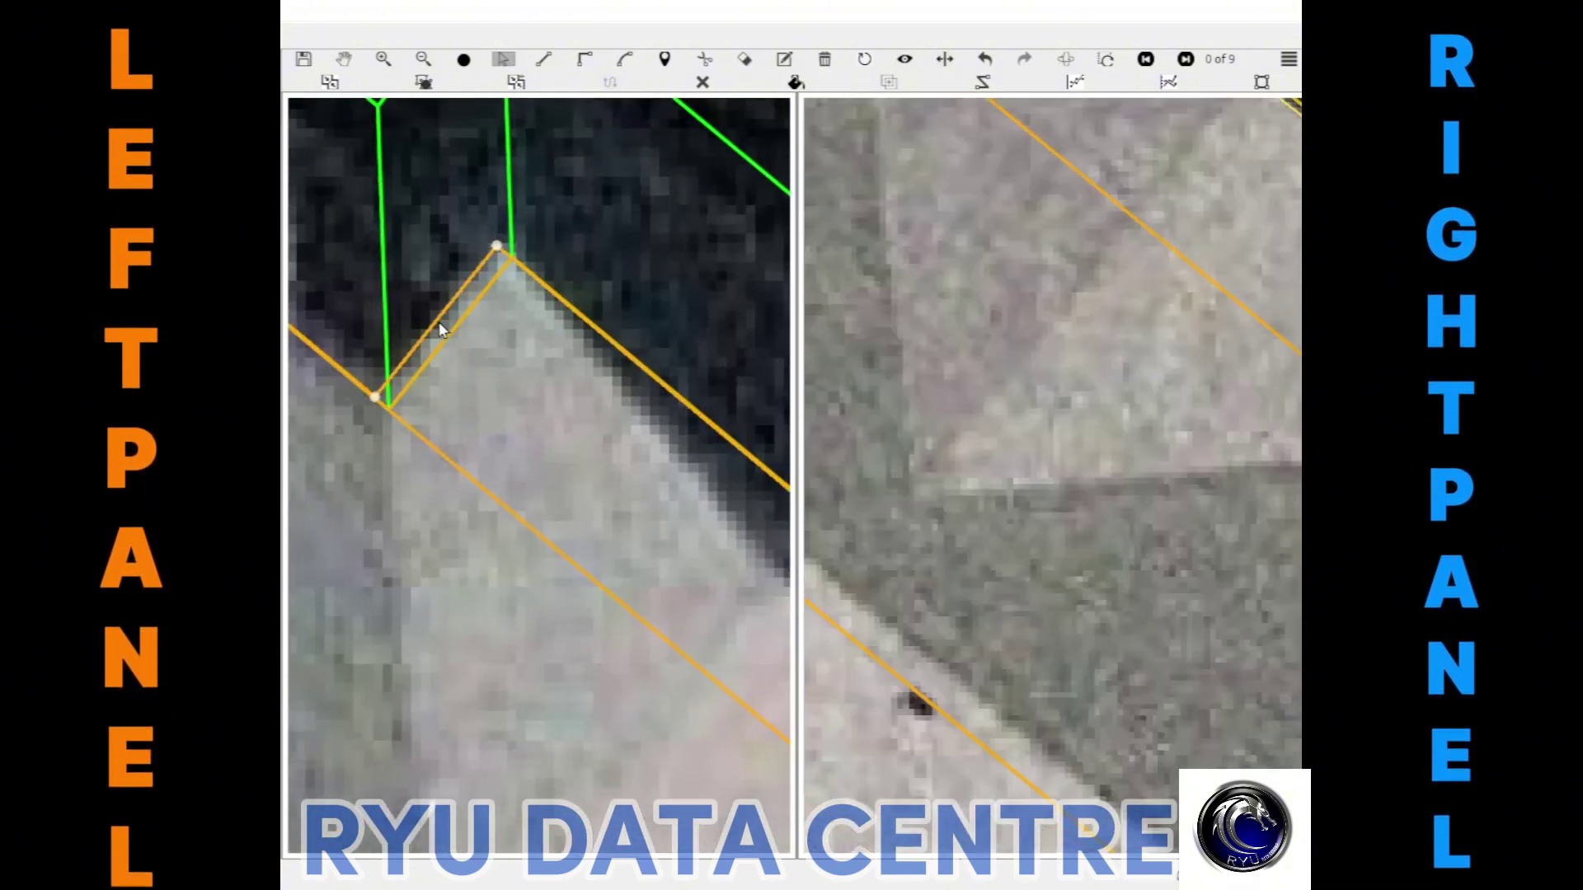
scroll(492, 478, "down", 5)
left_click_drag(492, 478, 454, 417)
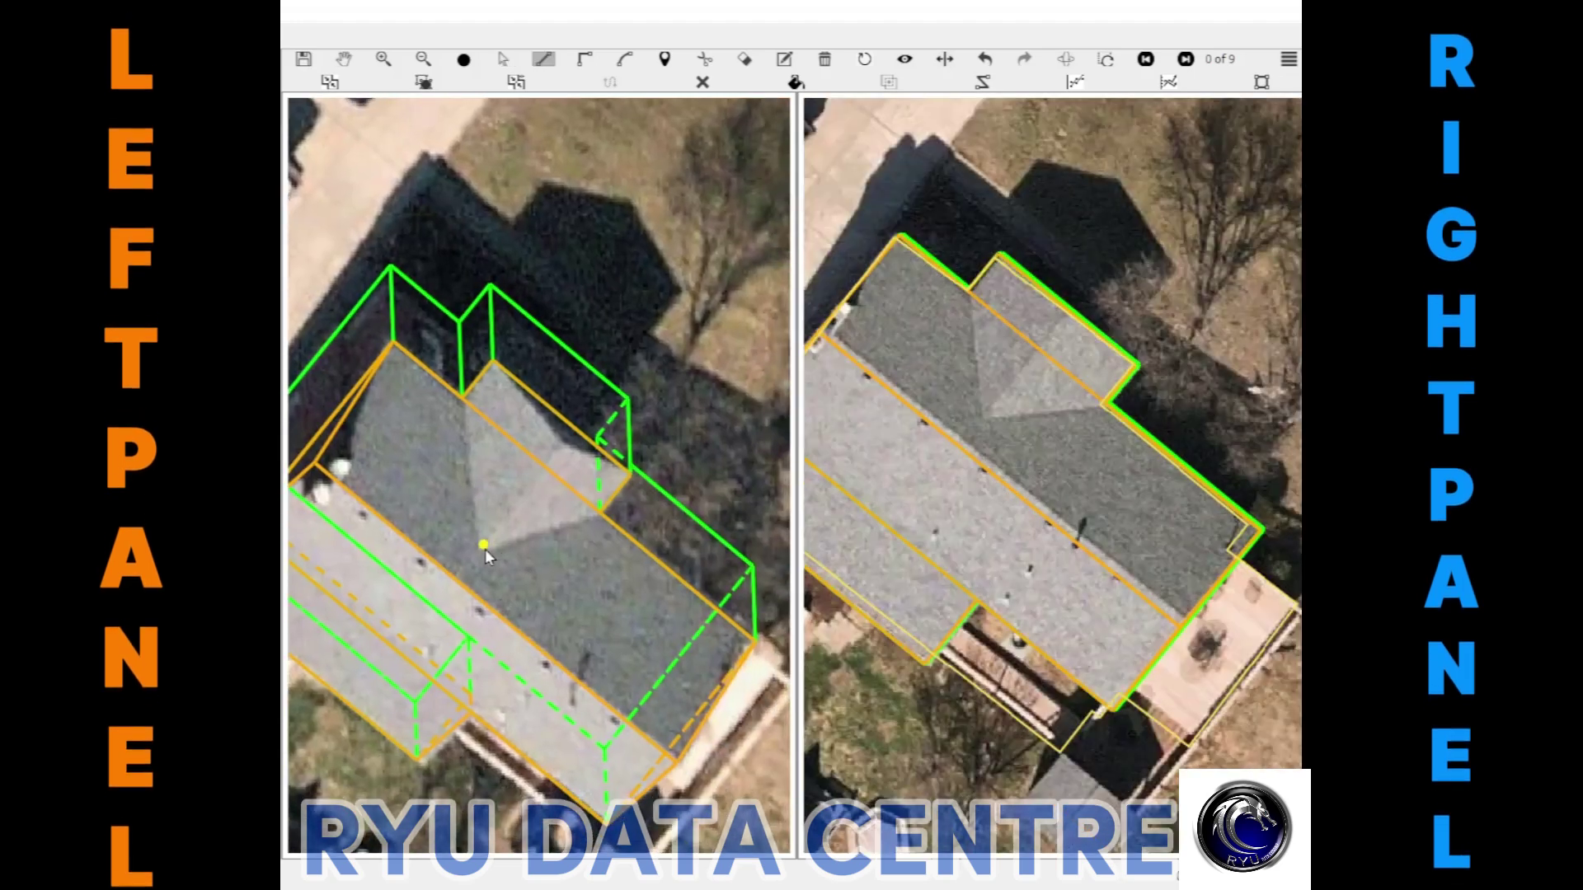
left_click(484, 546)
left_click(322, 428)
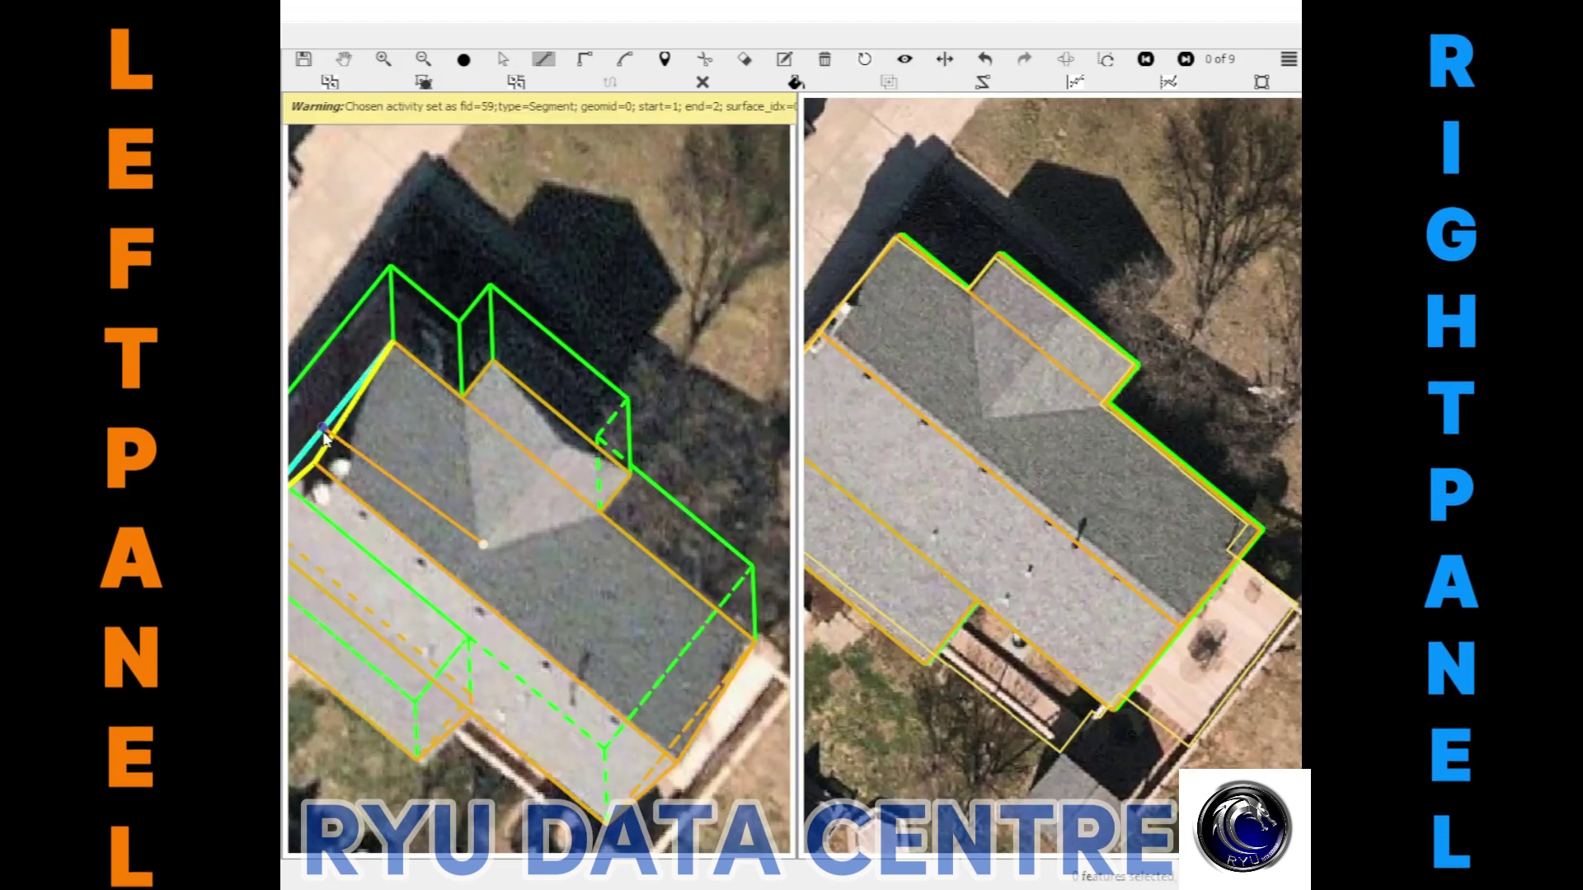
left_click(560, 452)
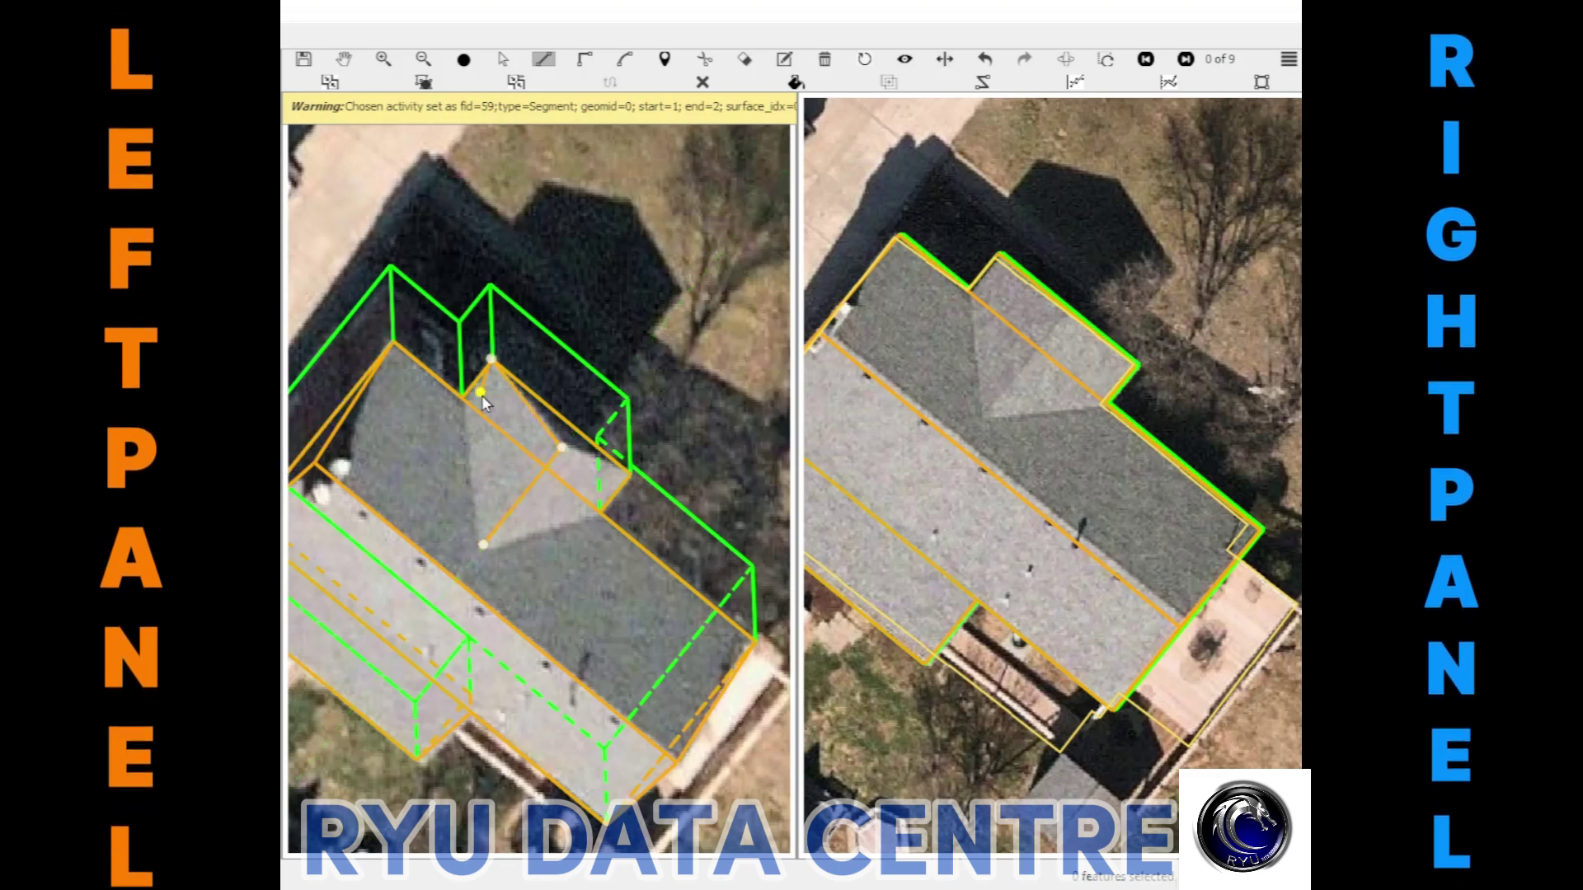
left_click(460, 410)
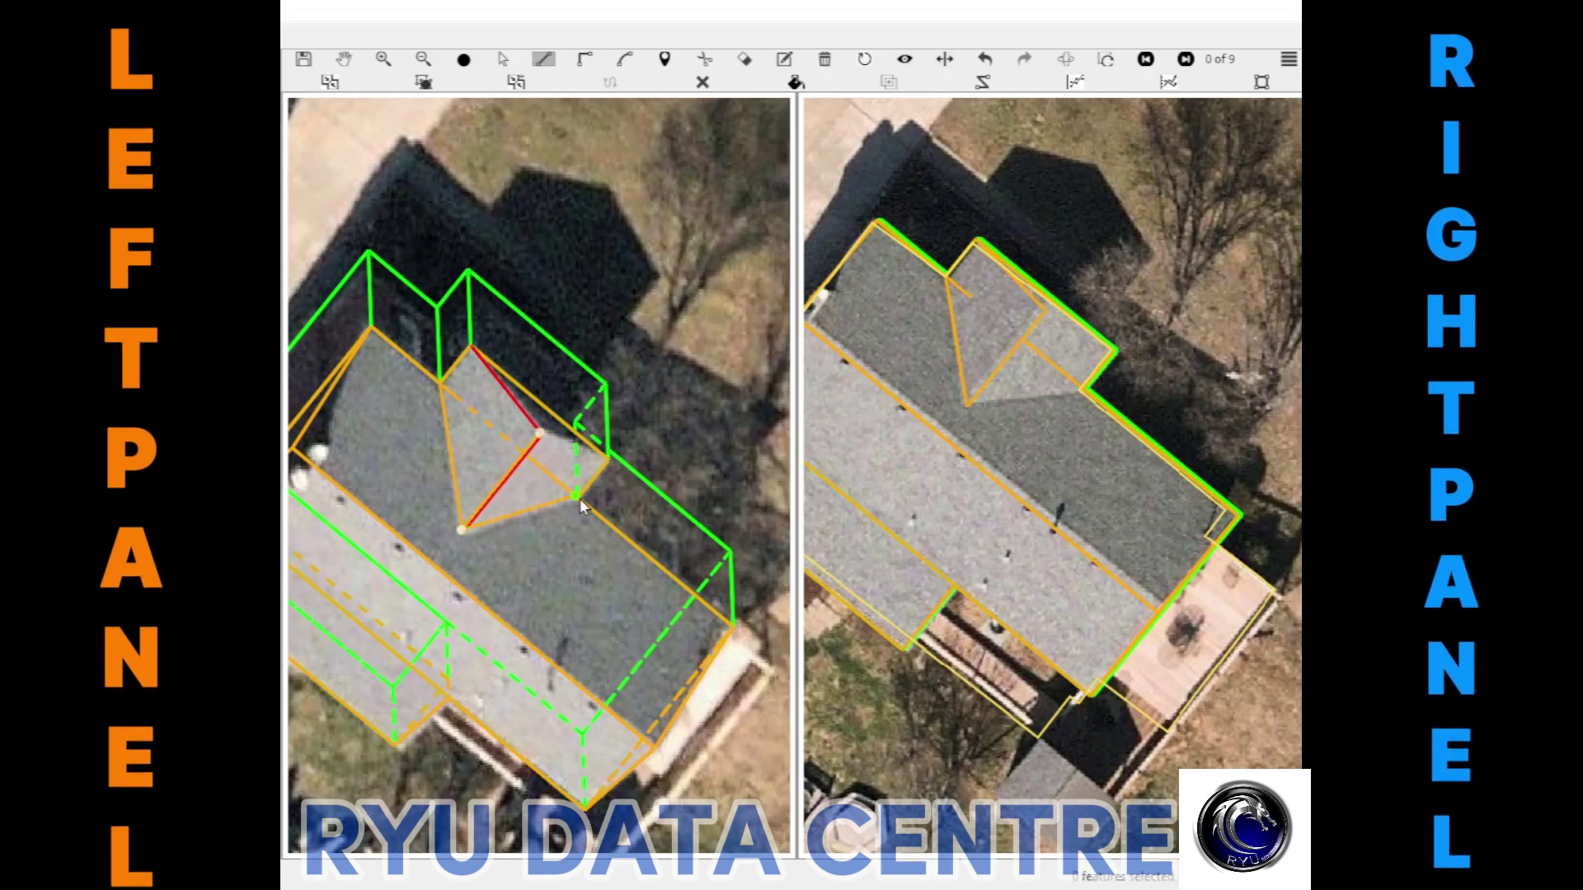
Select the dormer roof facet and finish editing it
scroll(555, 495, "up", 1)
scroll(484, 506, "up", 2)
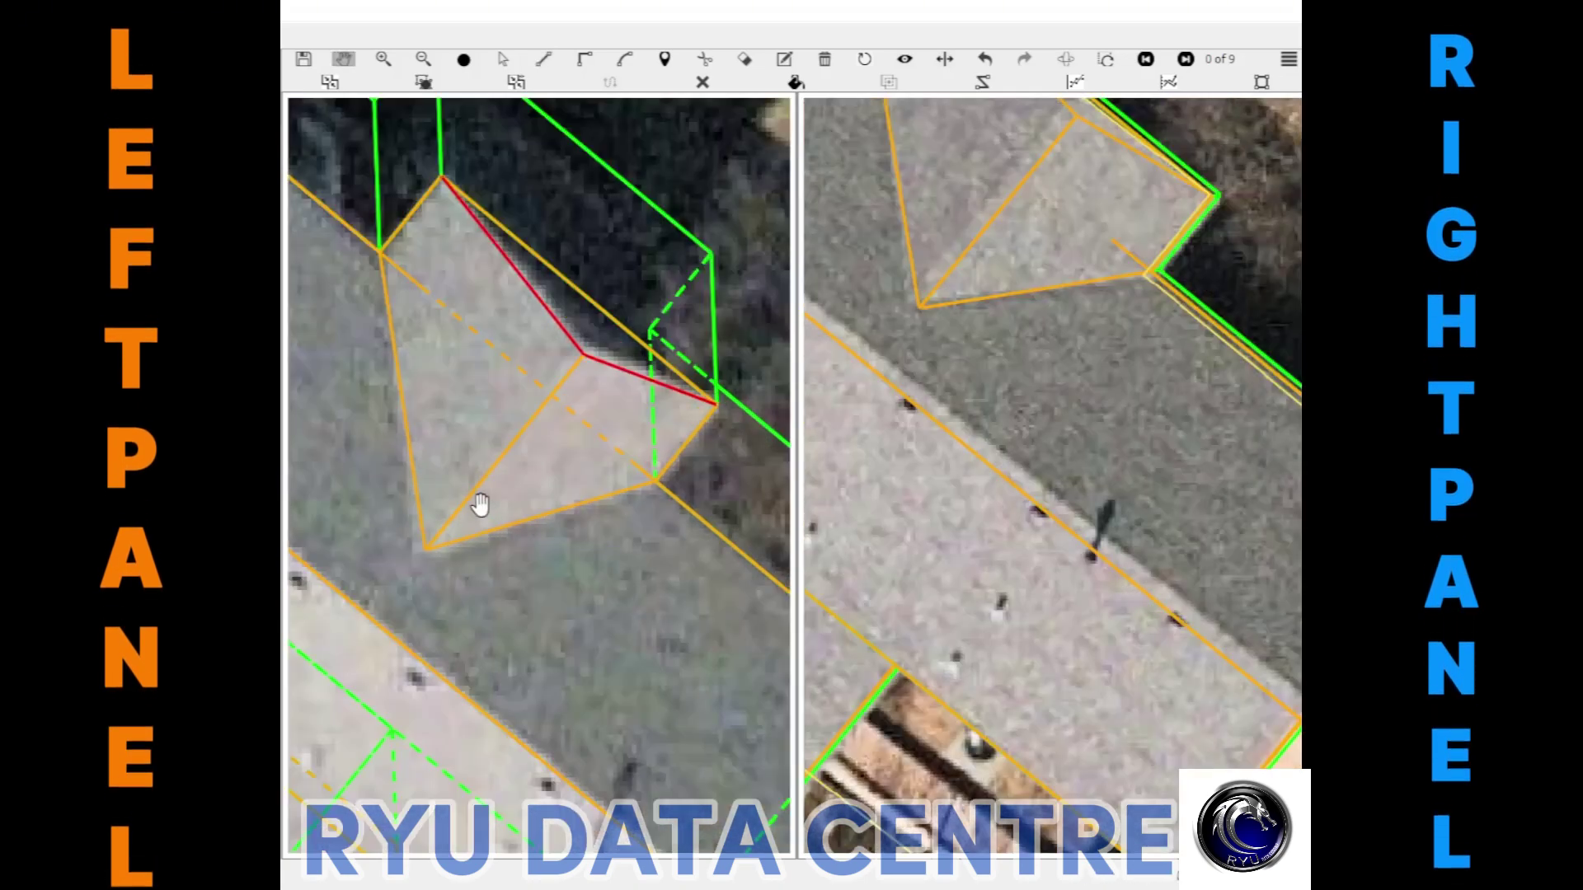
left_click(602, 526)
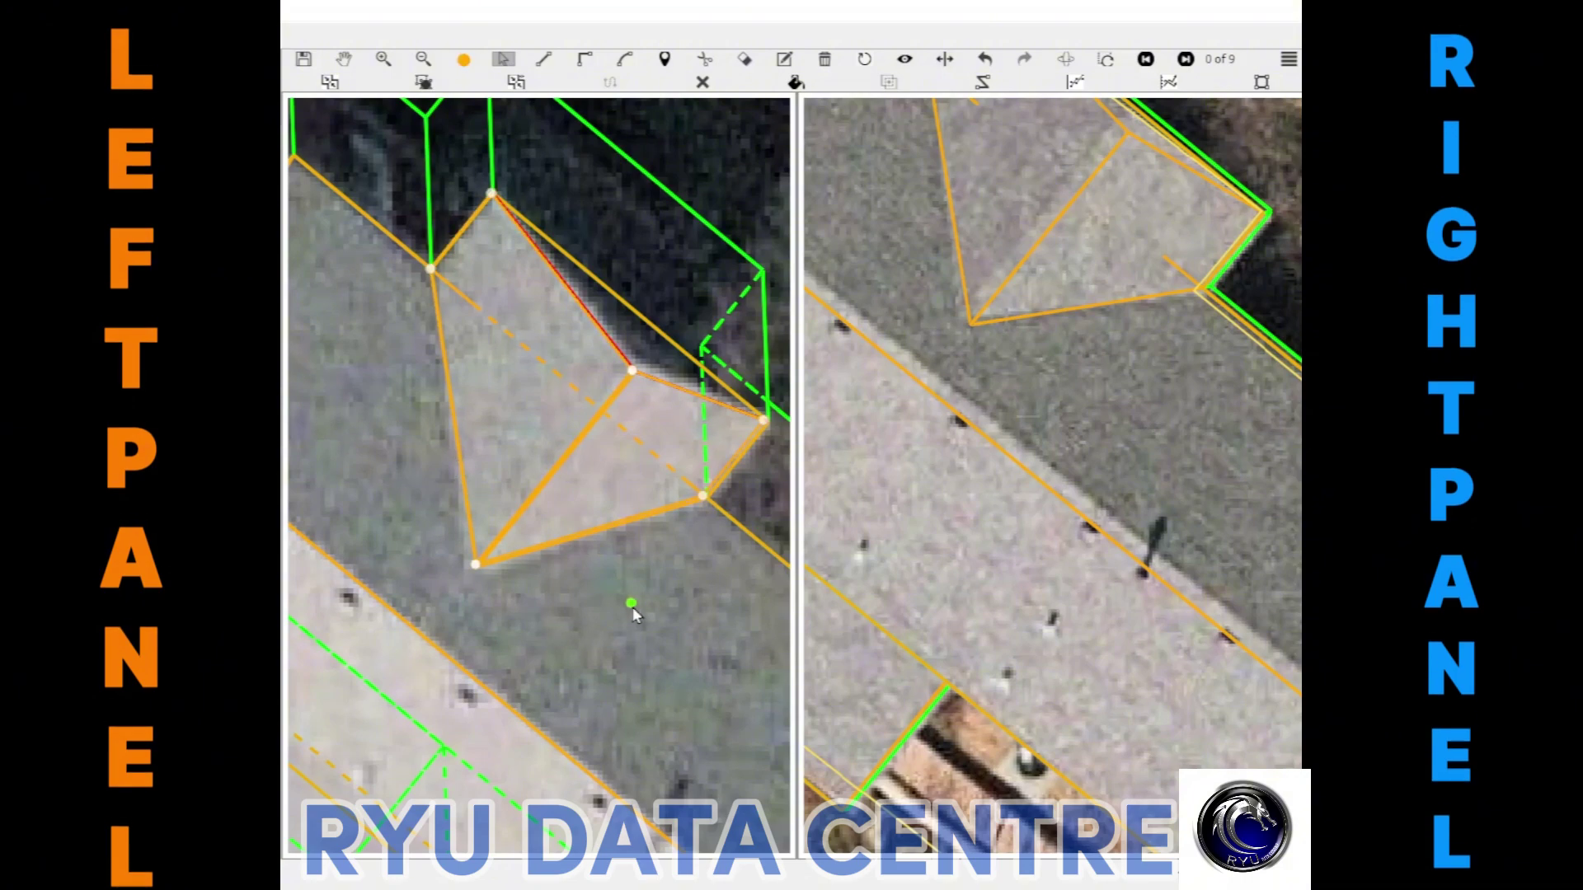
left_click(592, 581)
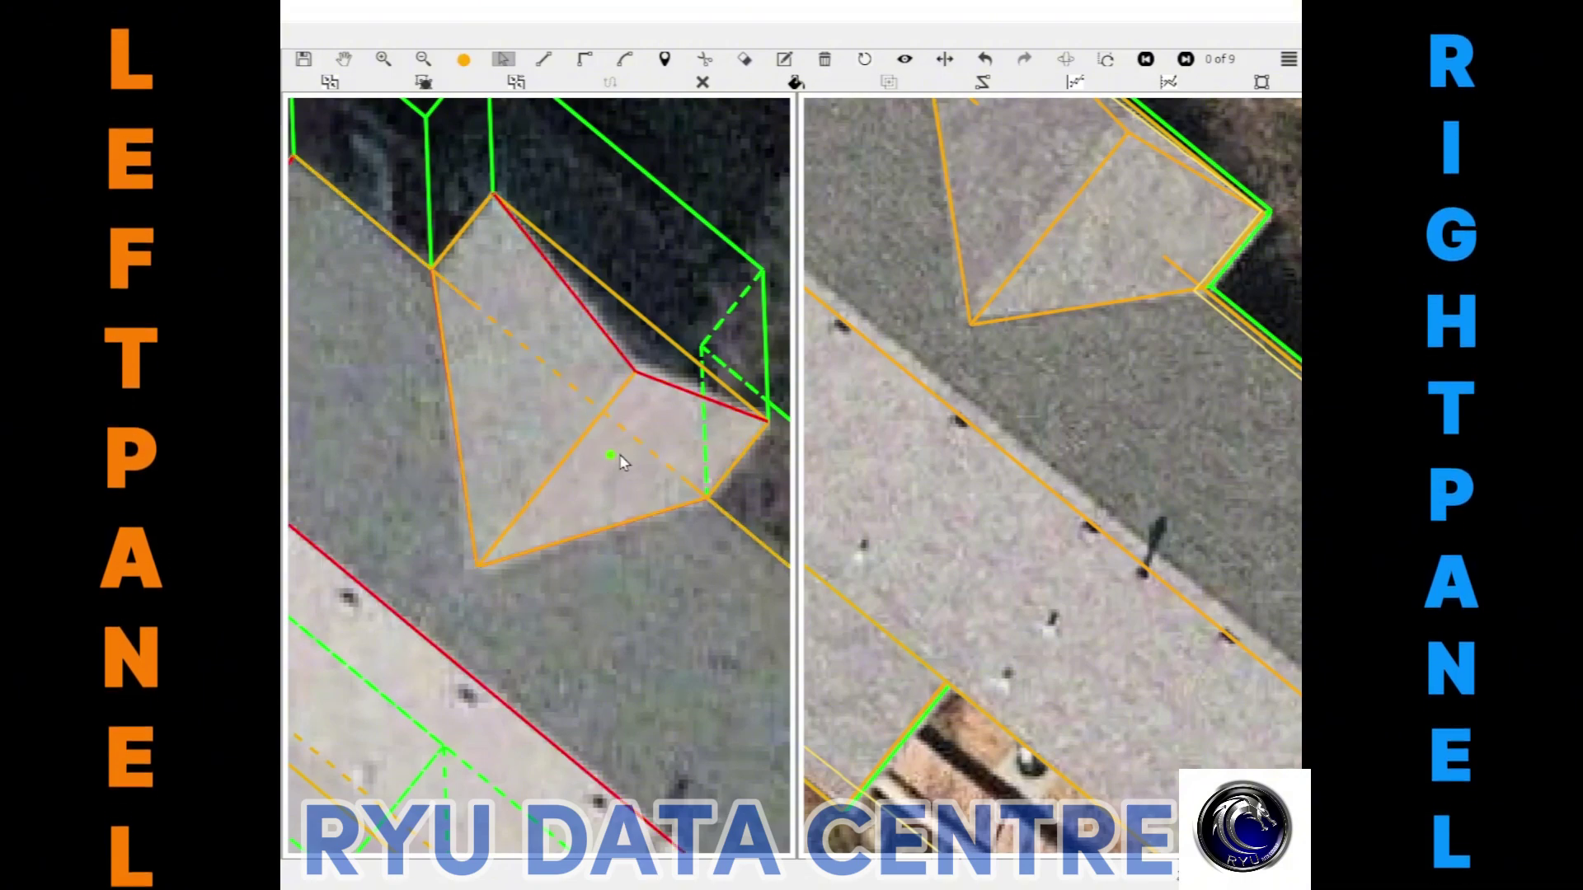
Undo the last change to the dormer facet with Ctrl+Z
key("h")
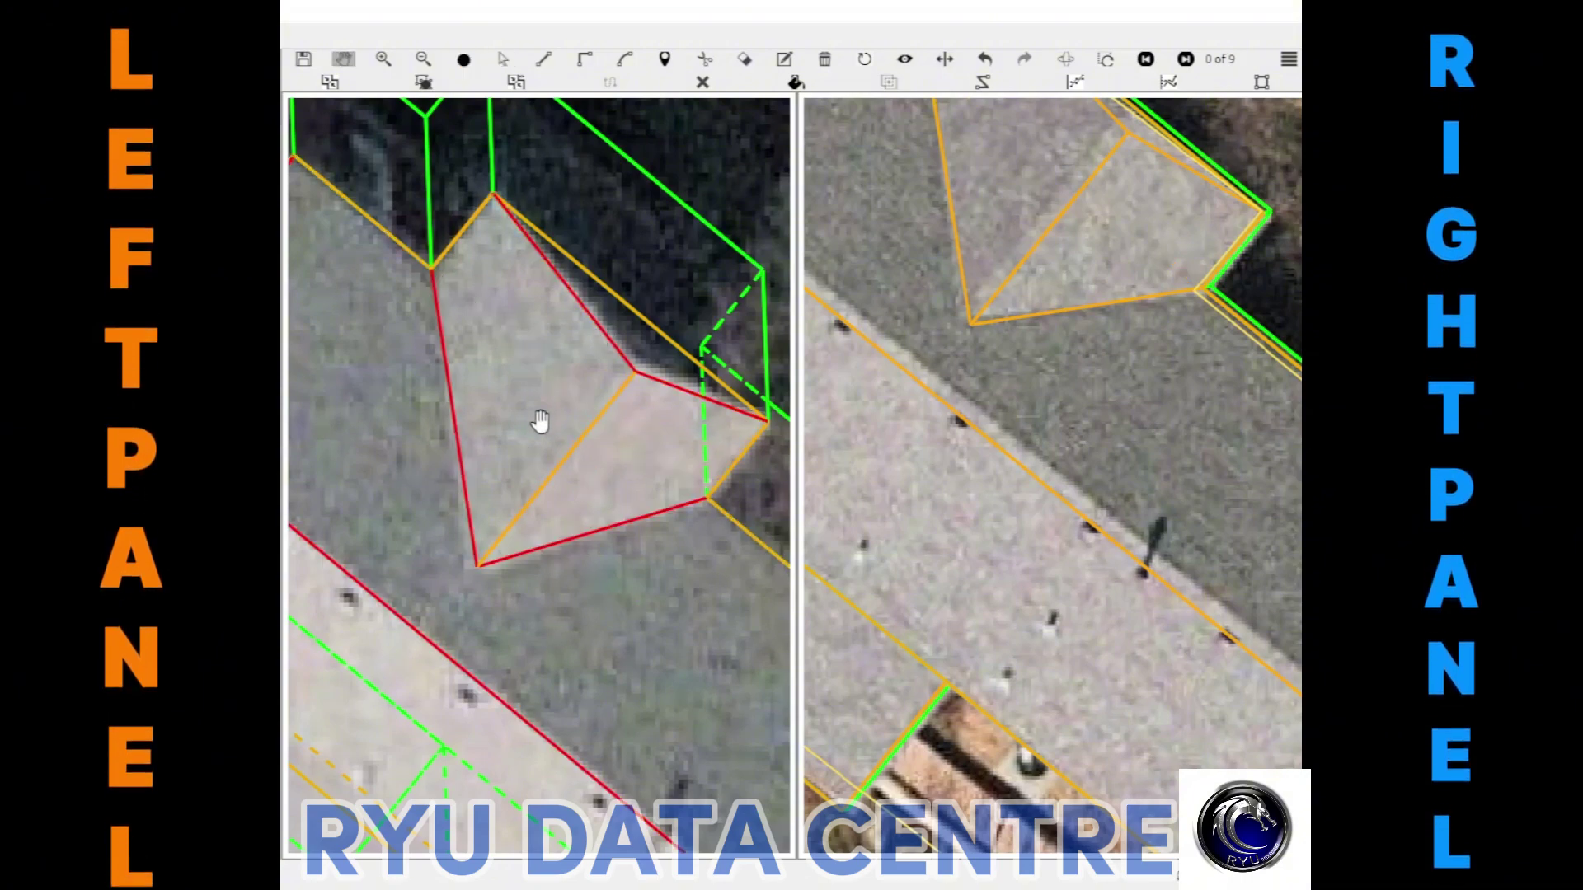
key("ctrl+z")
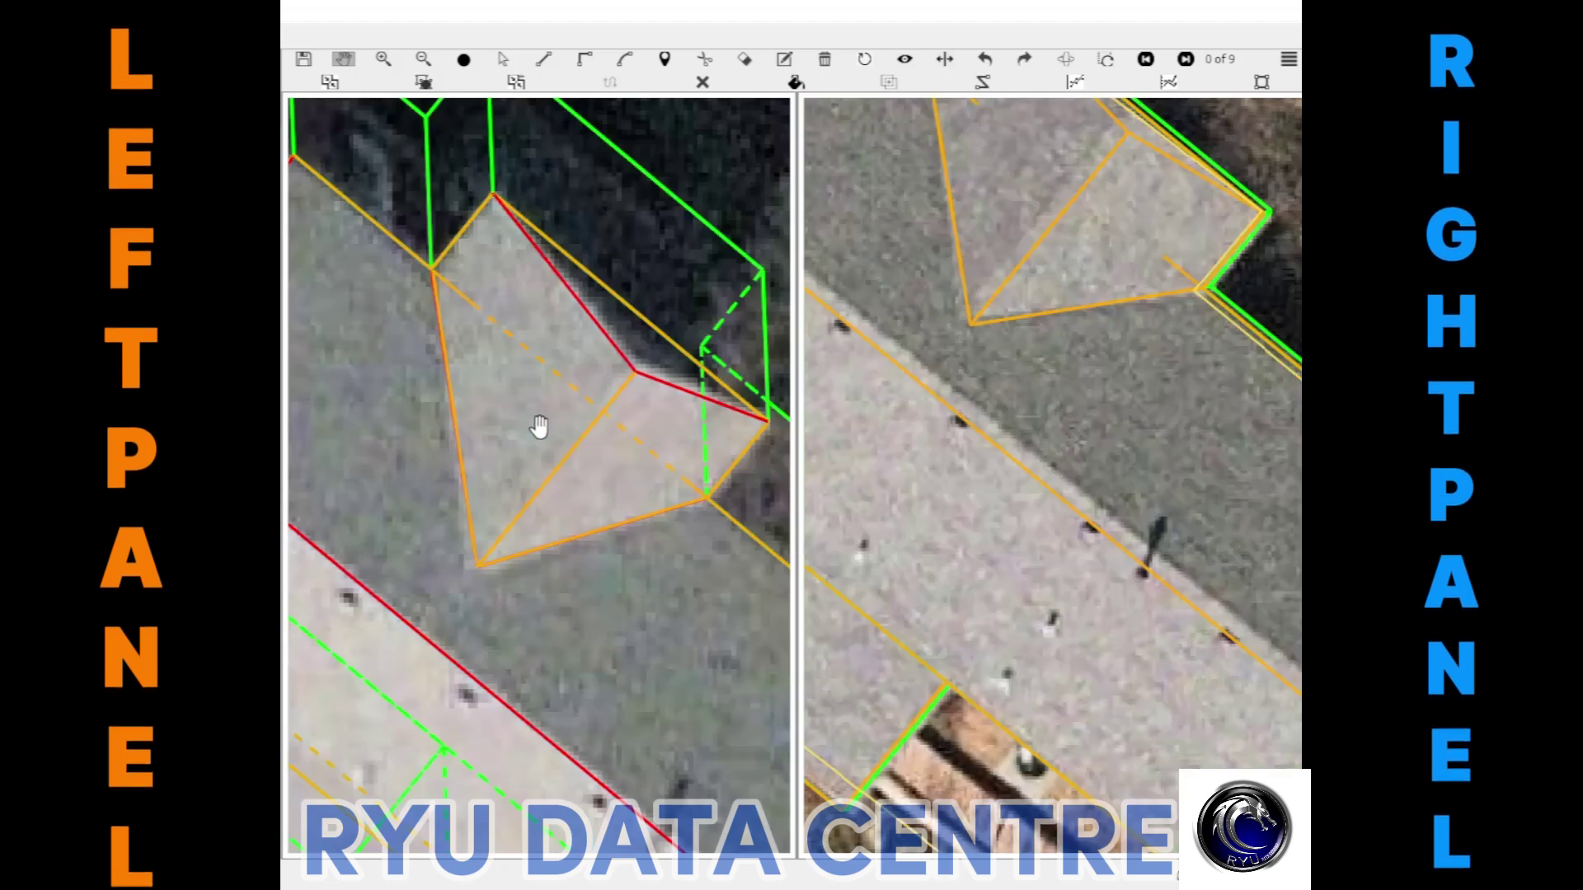
scroll(540, 426, "down", 3)
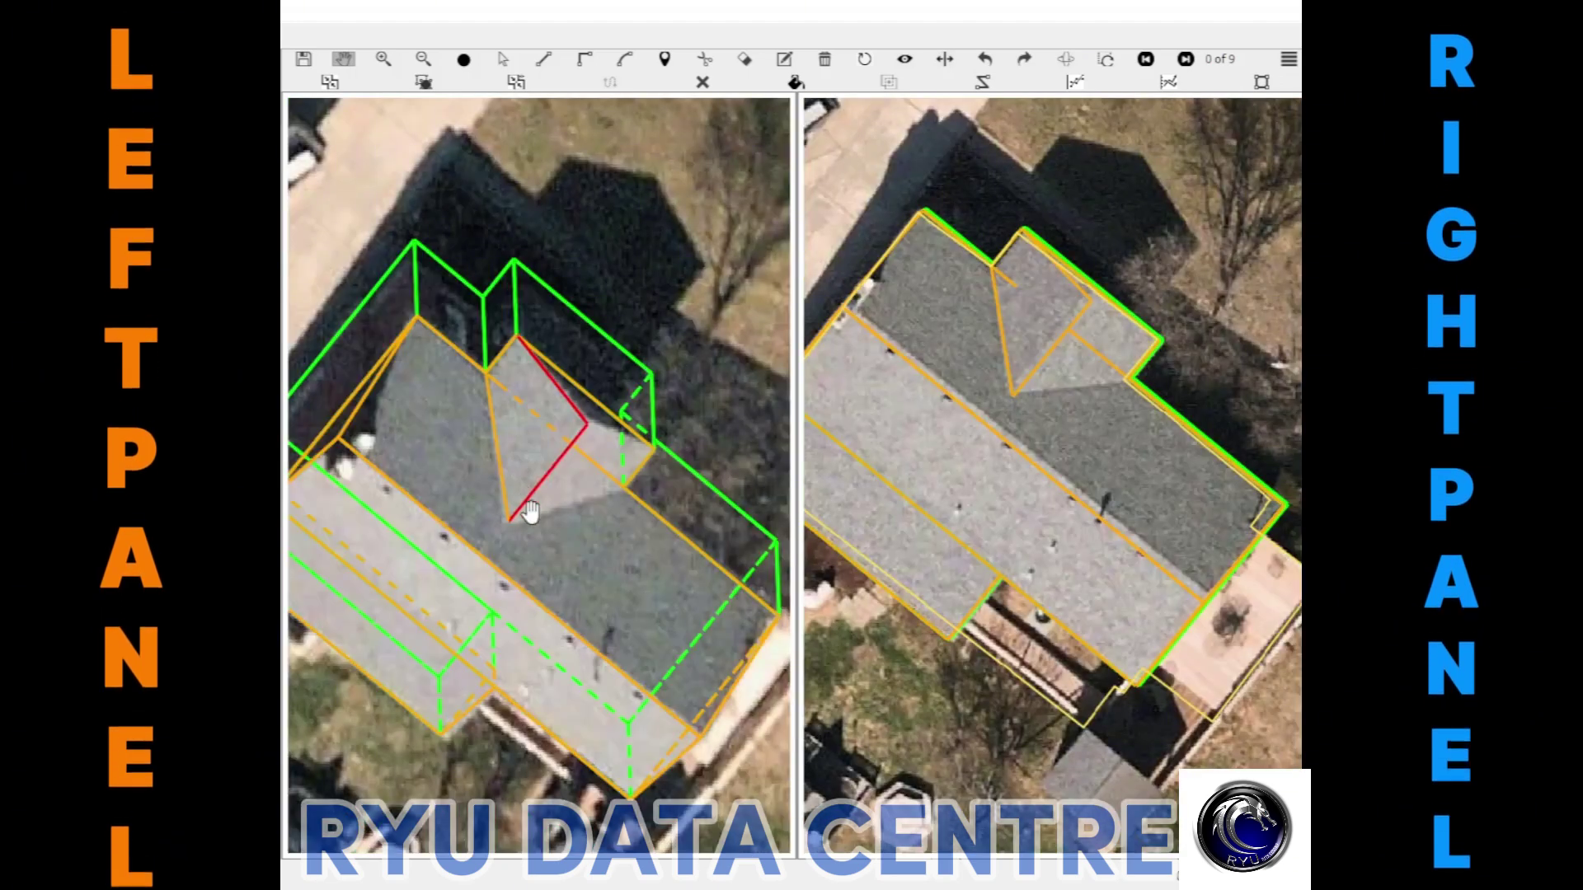
scroll(529, 511, "up", 3)
Draw a line from the dormer vertex to the hip vertex and check it in 3D with coloured faces
key("l")
left_click(630, 371)
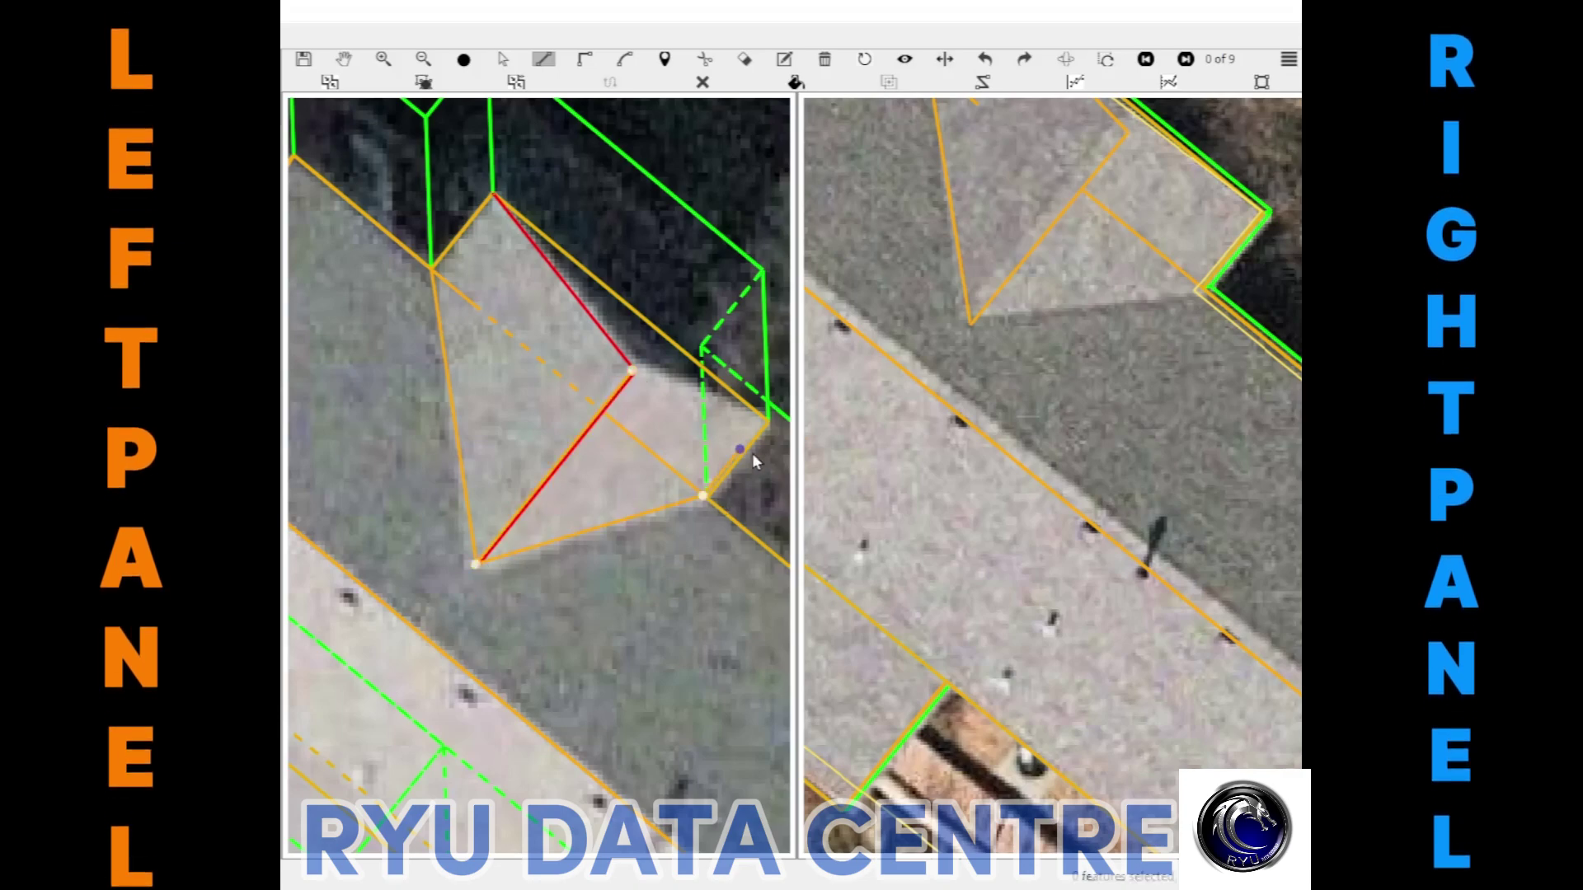
left_click(774, 429)
scroll(569, 475, "down", 3)
mouse_move(566, 459)
middle_mouse_down()
mouse_move(619, 490)
mouse_move(346, 312)
mouse_move(484, 410)
middle_mouse_up()
scroll(565, 318, "up", 3)
scroll(665, 452, "up", 2)
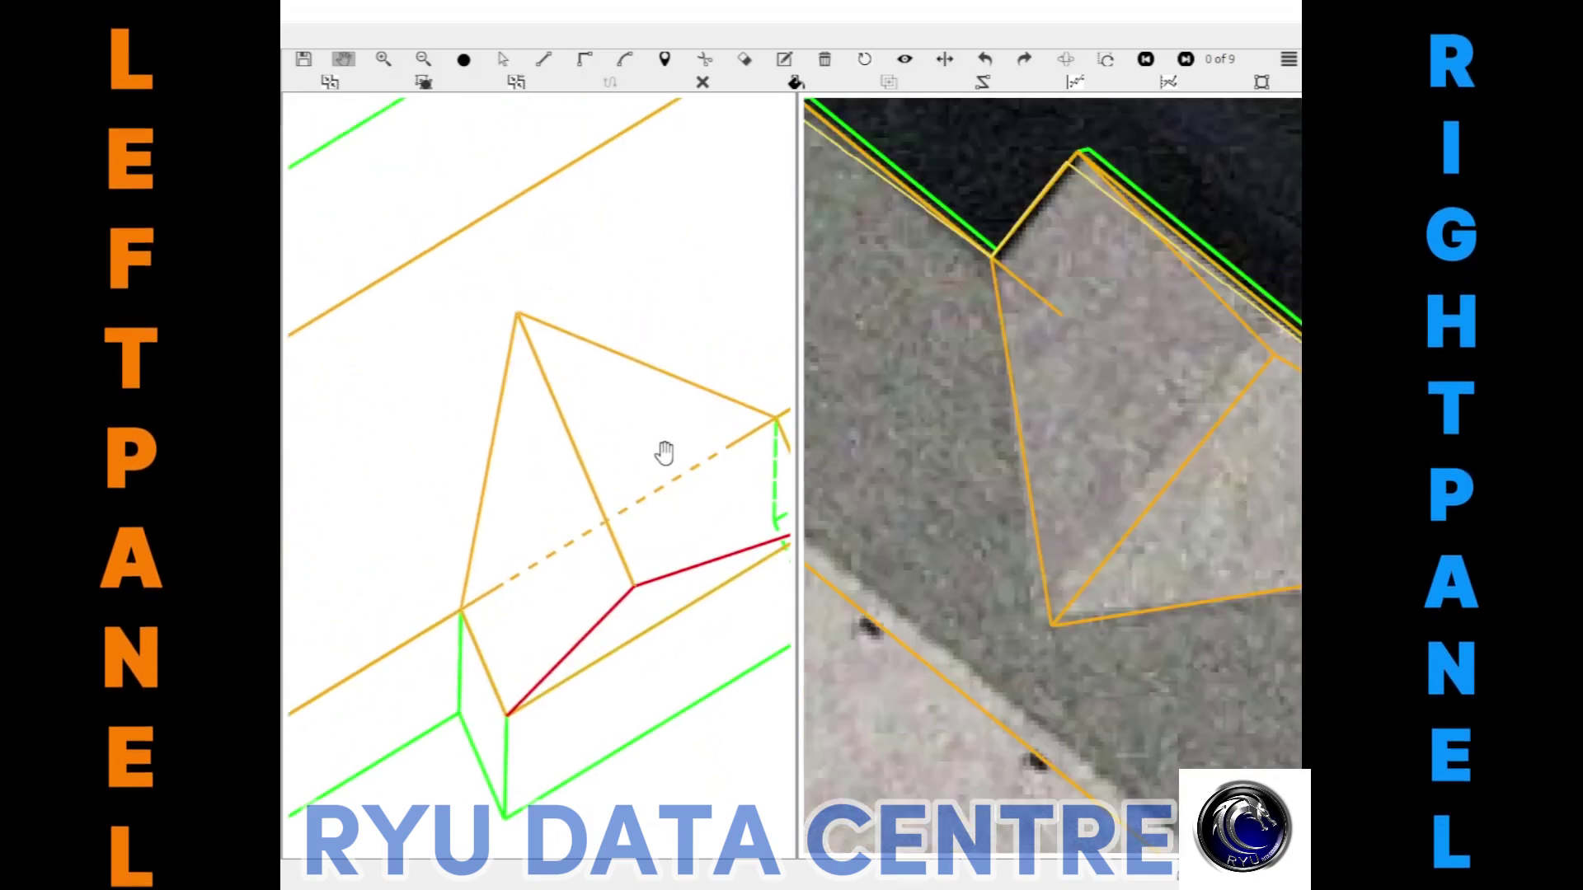
key("s")
key("s")
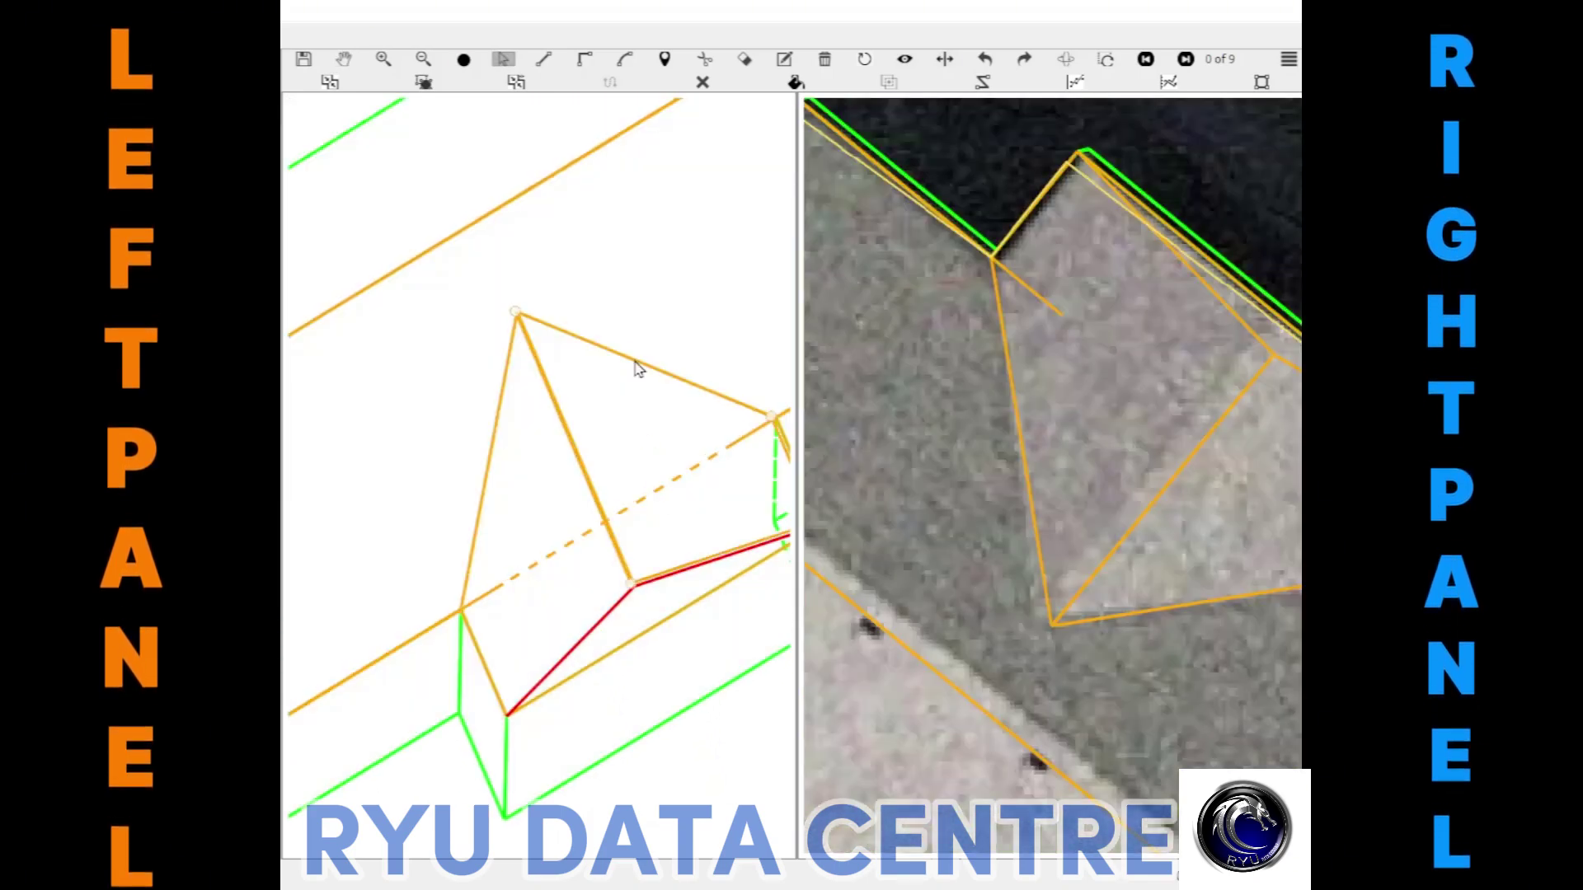
Rebuild the dormer hip as a triangular face with an edge down to the dormer corner
scroll(536, 475, "down", 3)
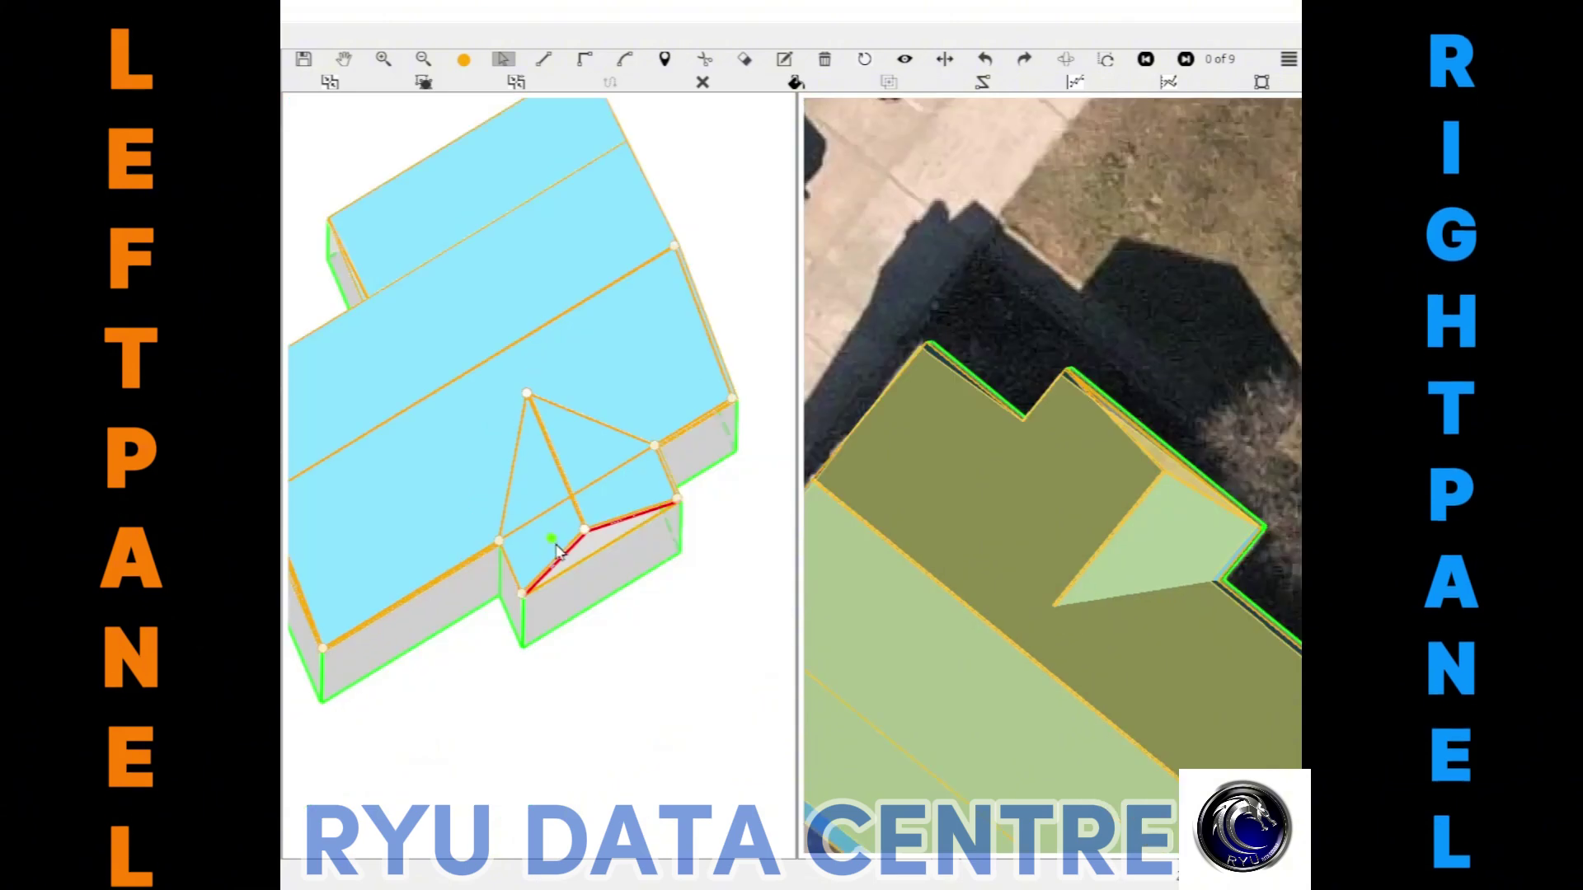
left_click(556, 548)
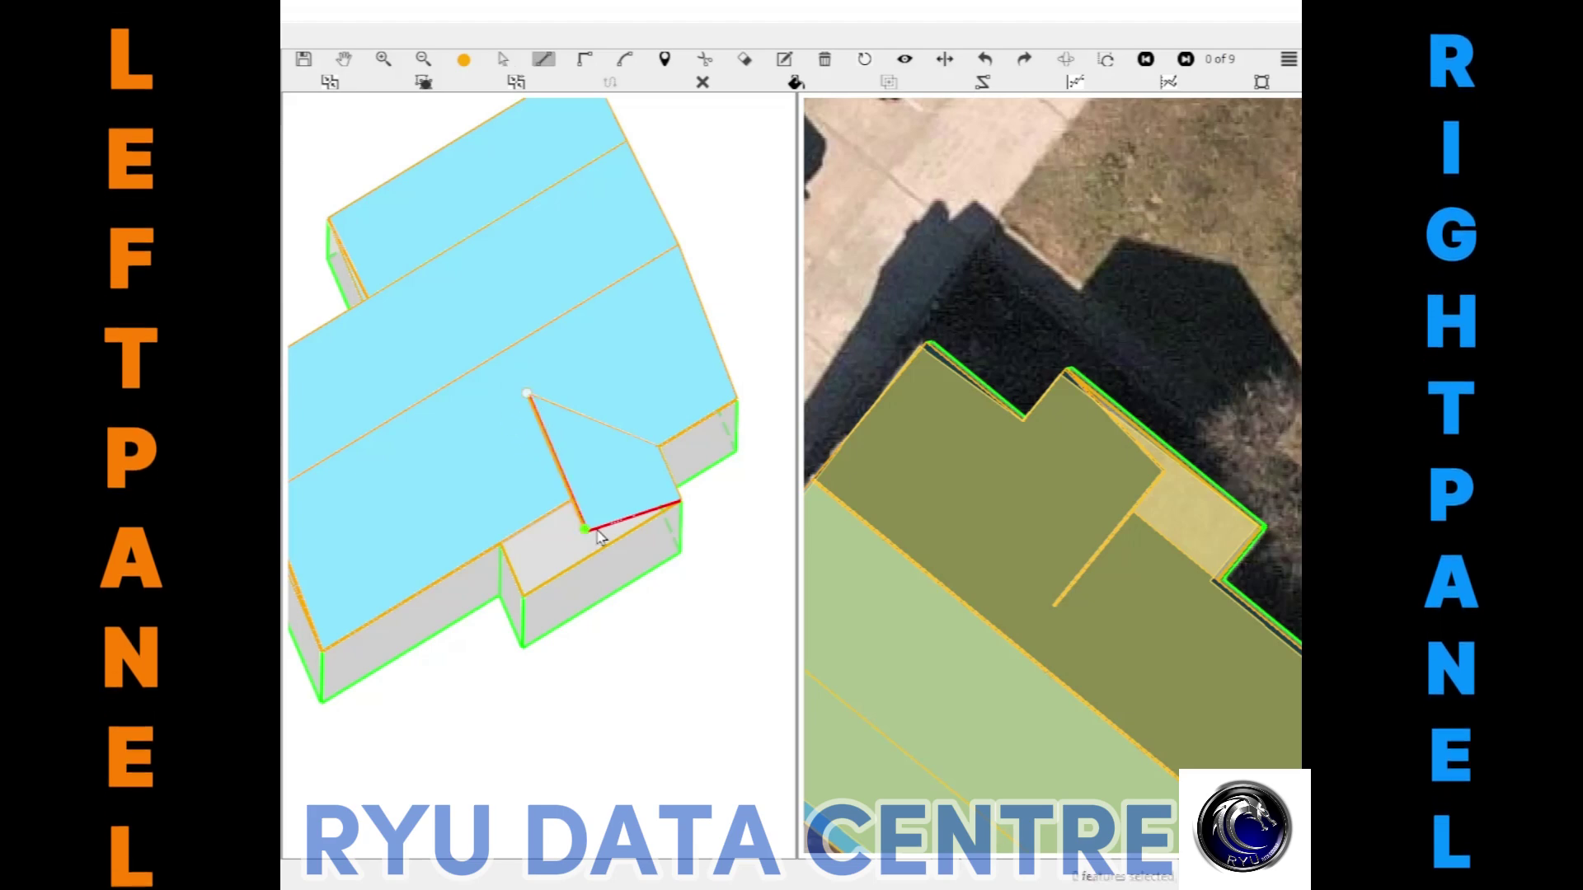
left_click(523, 595)
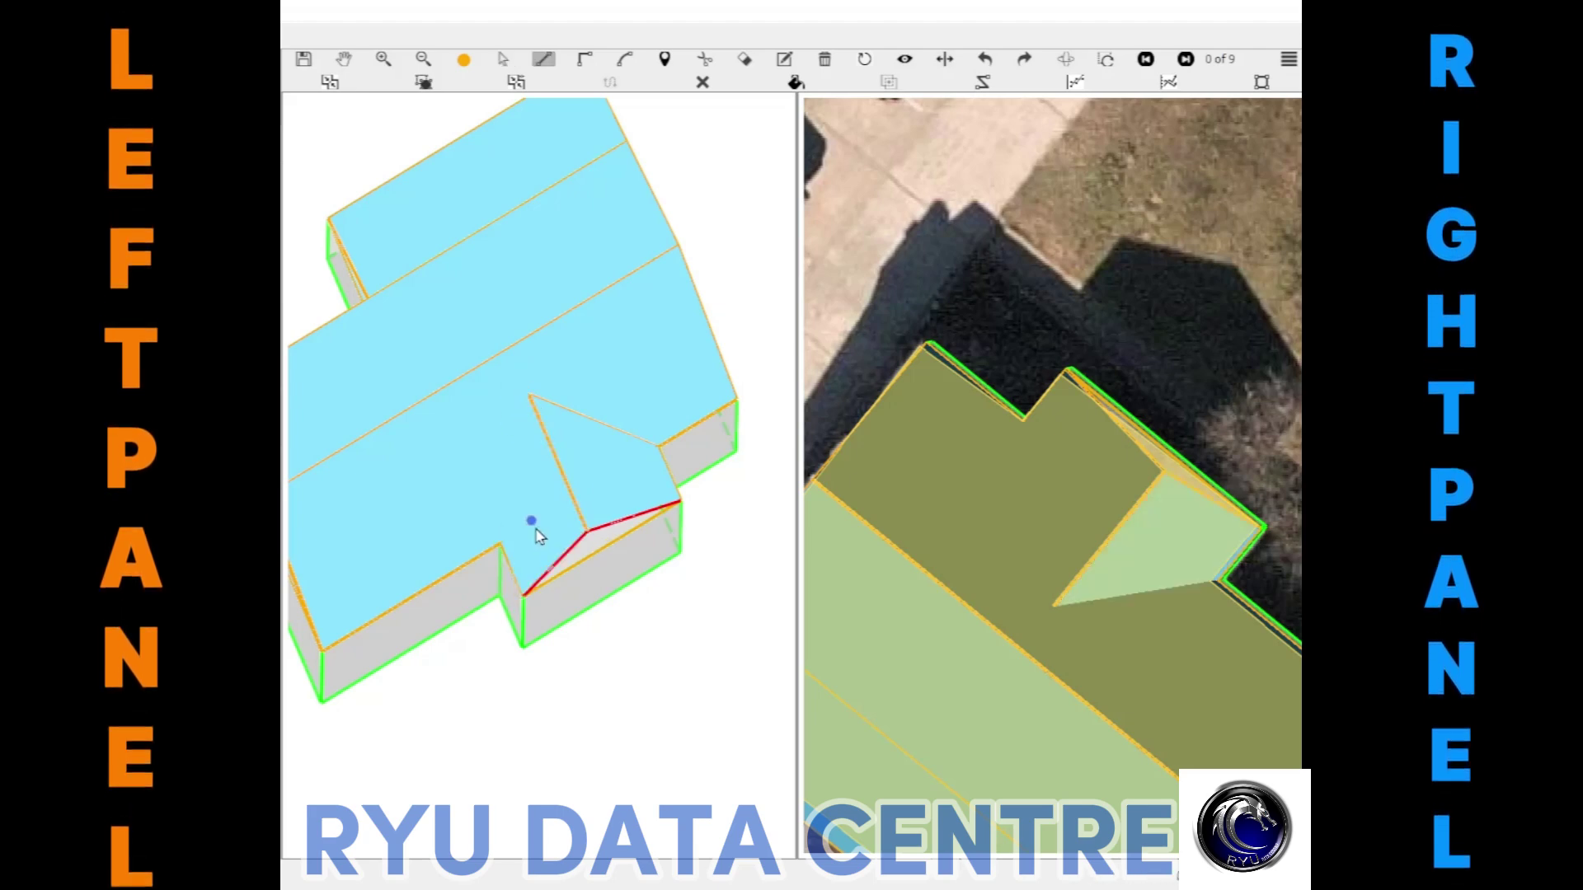
scroll(540, 532, "up", 3)
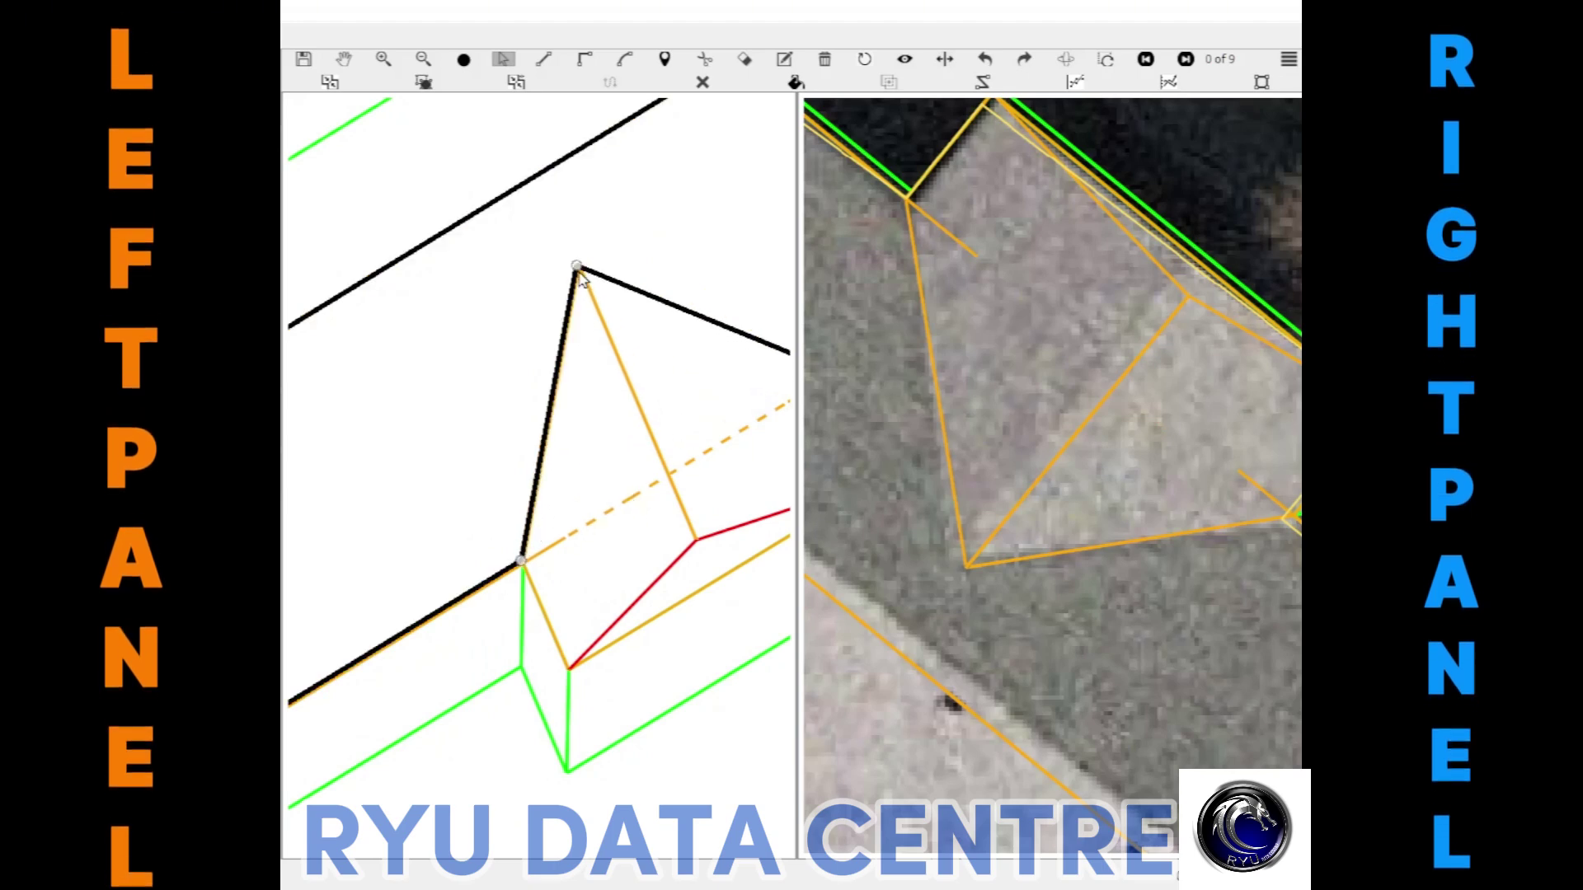
scroll(642, 535, "down", 3)
scroll(478, 546, "up", 2)
left_click_drag(478, 546, 436, 548)
key("l")
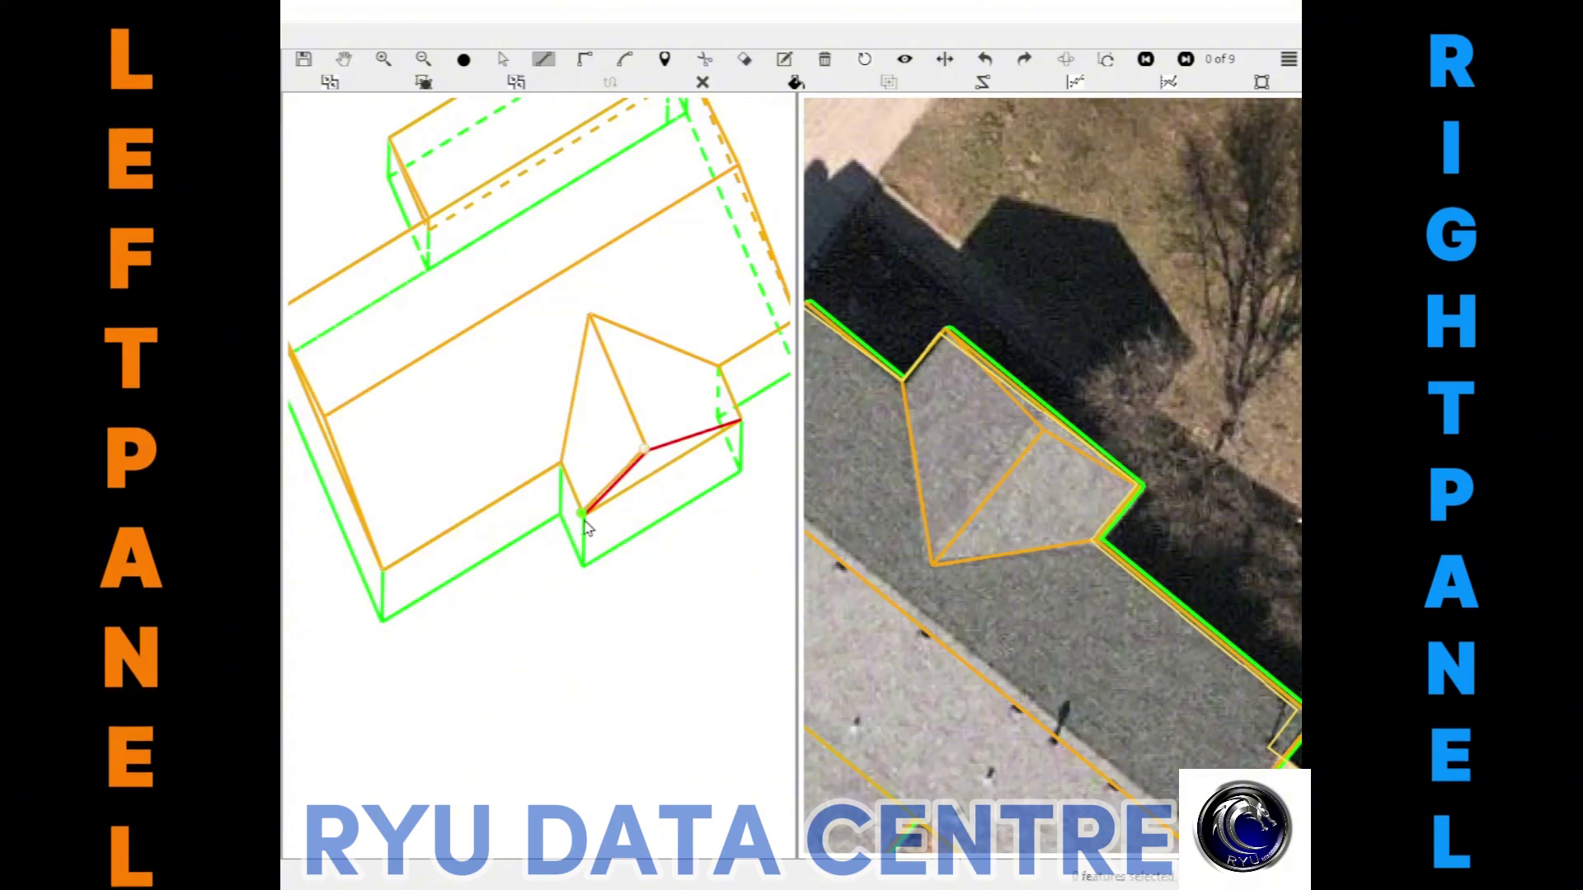
left_click(584, 512)
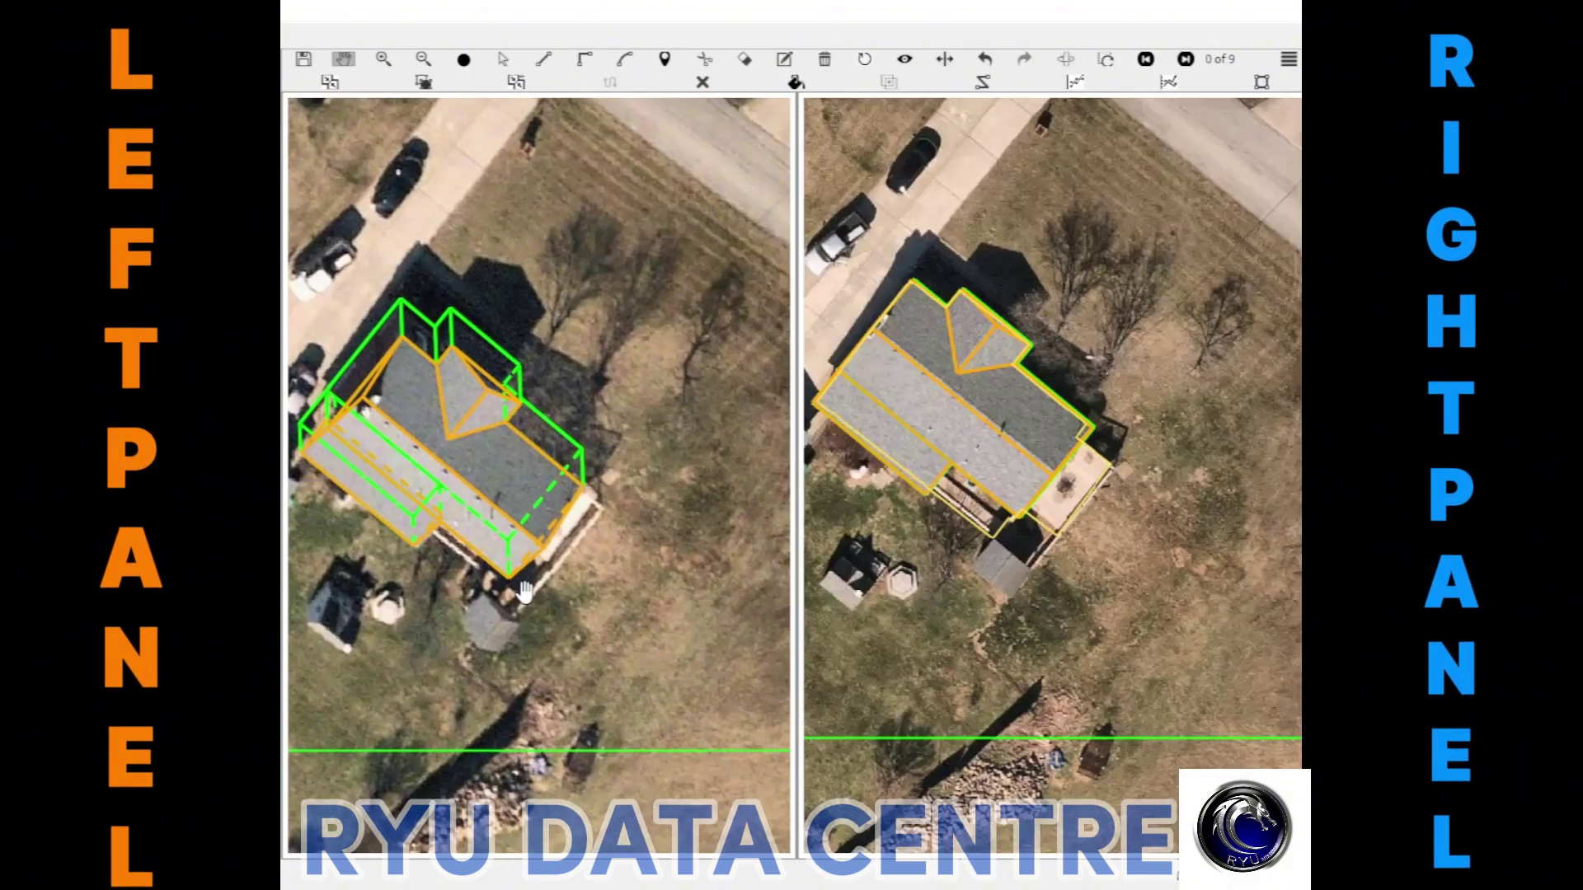
Cancel the pending line and draw the deck outline as a right-angled rectangle
scroll(626, 468, "up", 3)
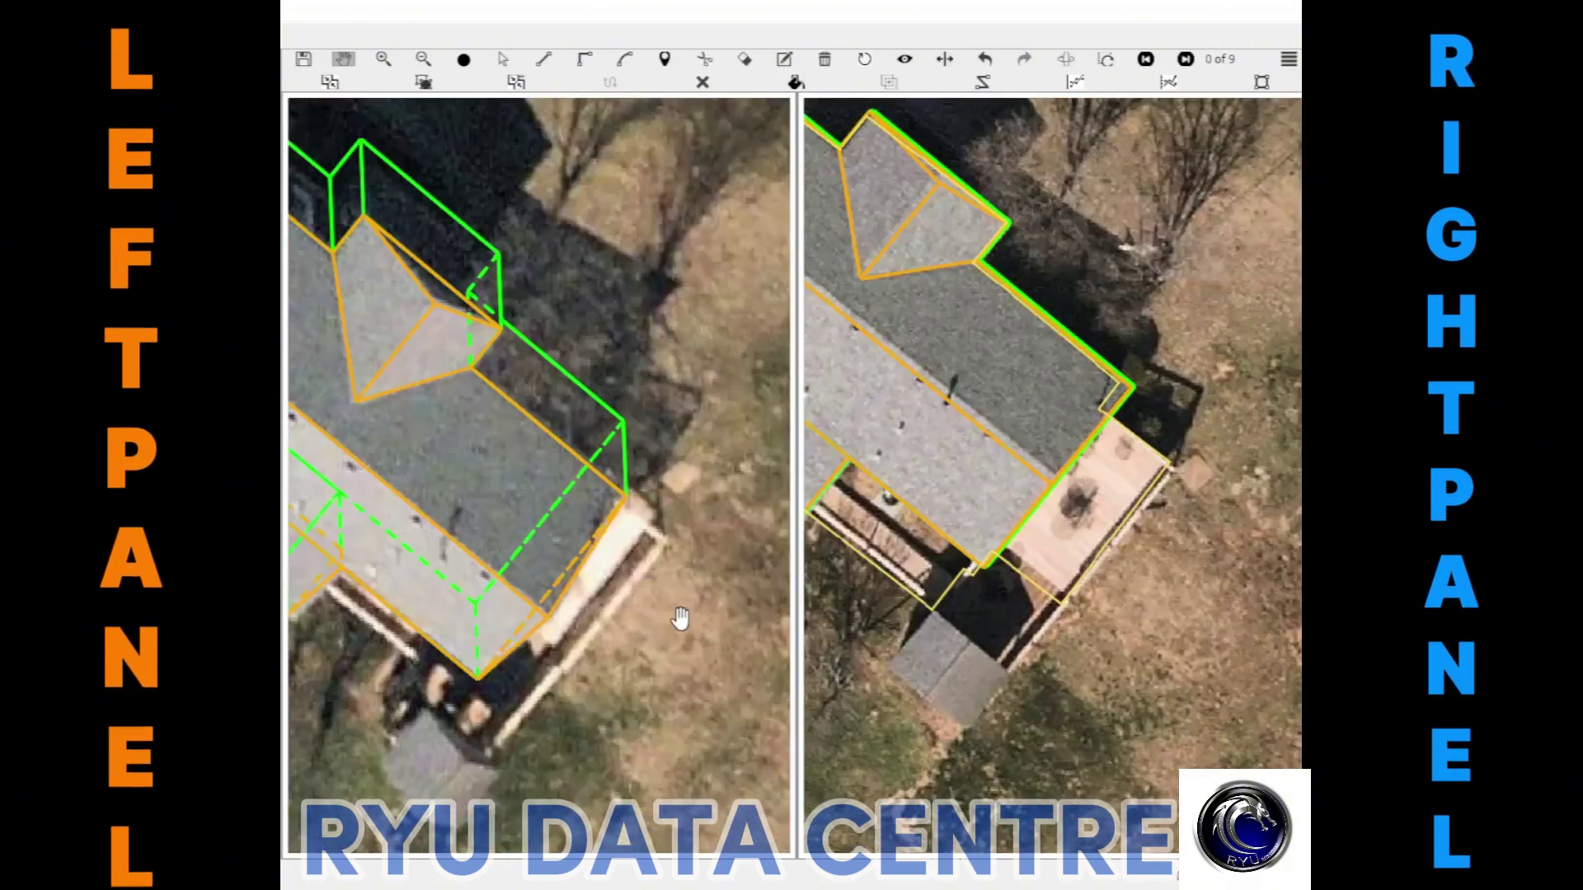
scroll(627, 468, "up", 5)
left_click_drag(627, 468, 470, 590)
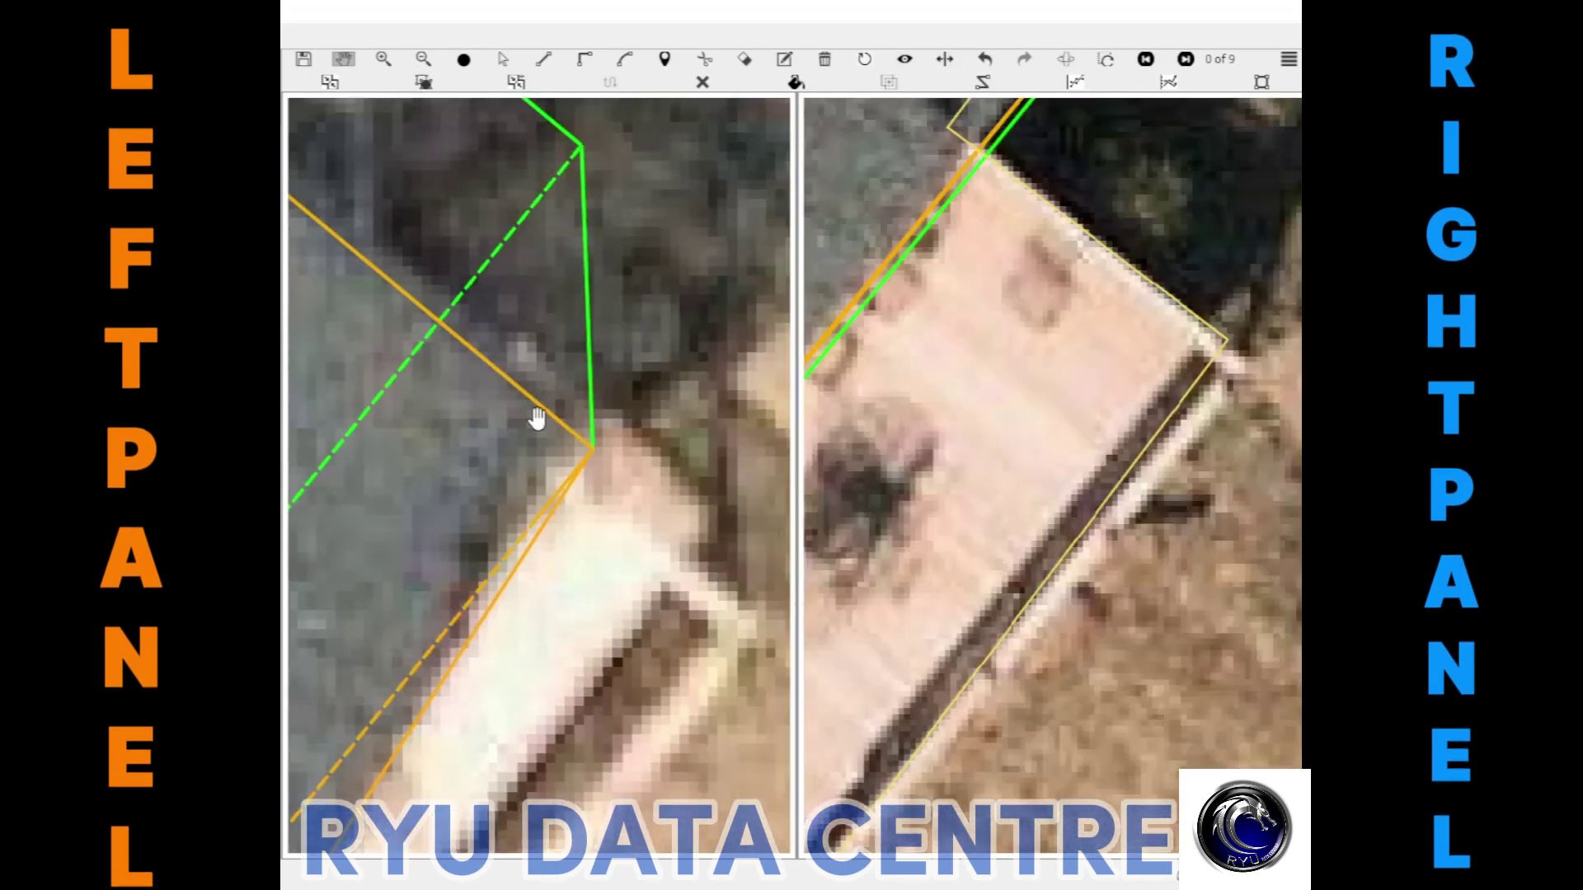
left_click(546, 359)
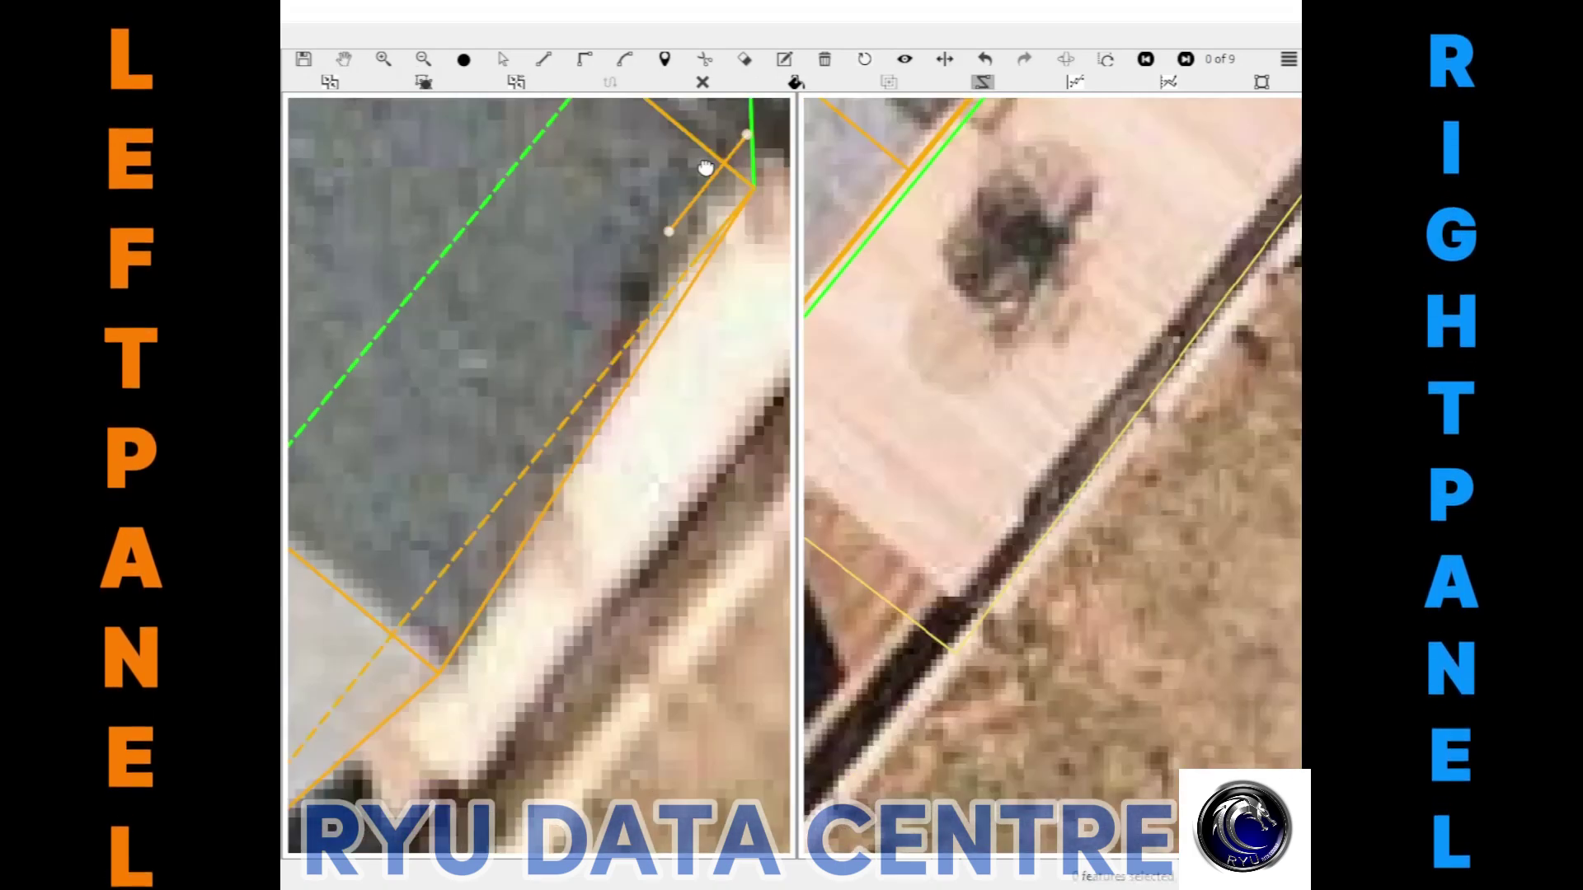
left_click_drag(514, 497, 546, 402)
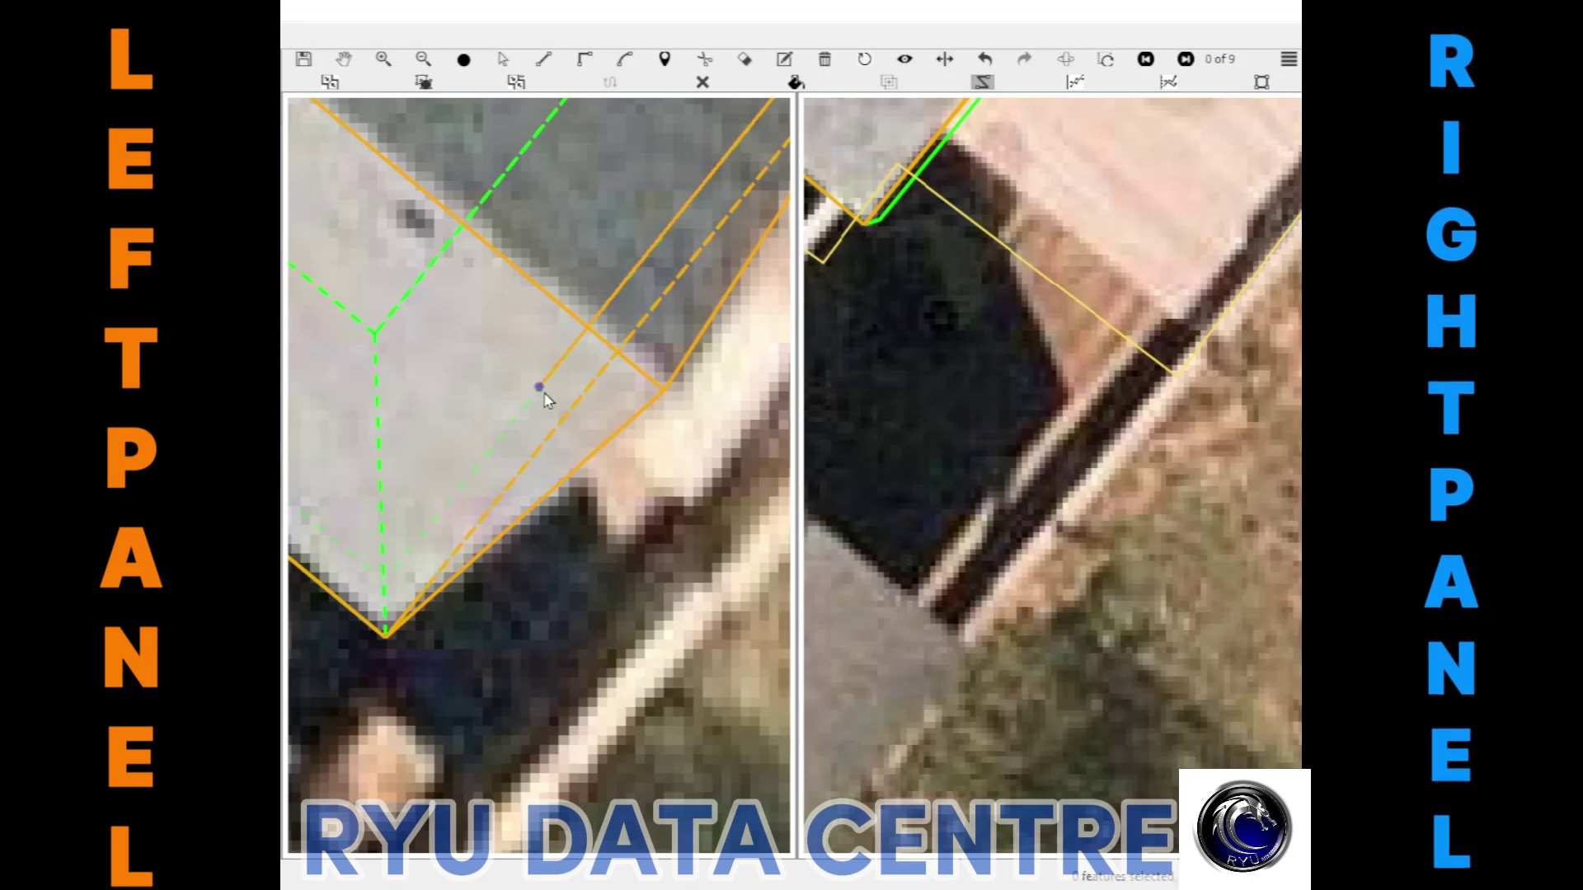
key("r")
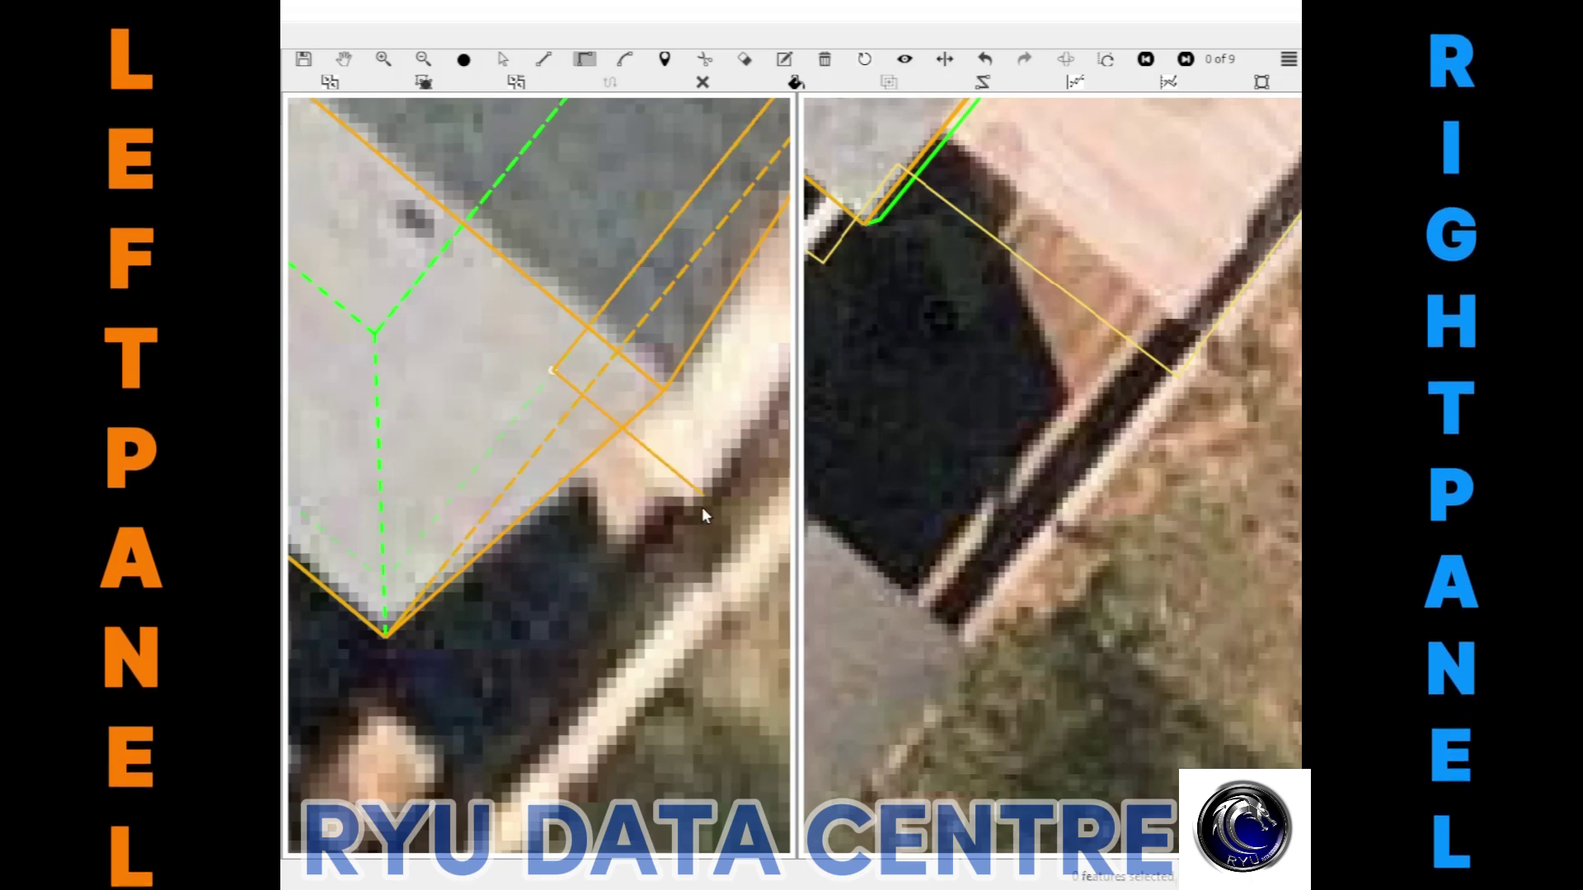
scroll(667, 272, "down", 2)
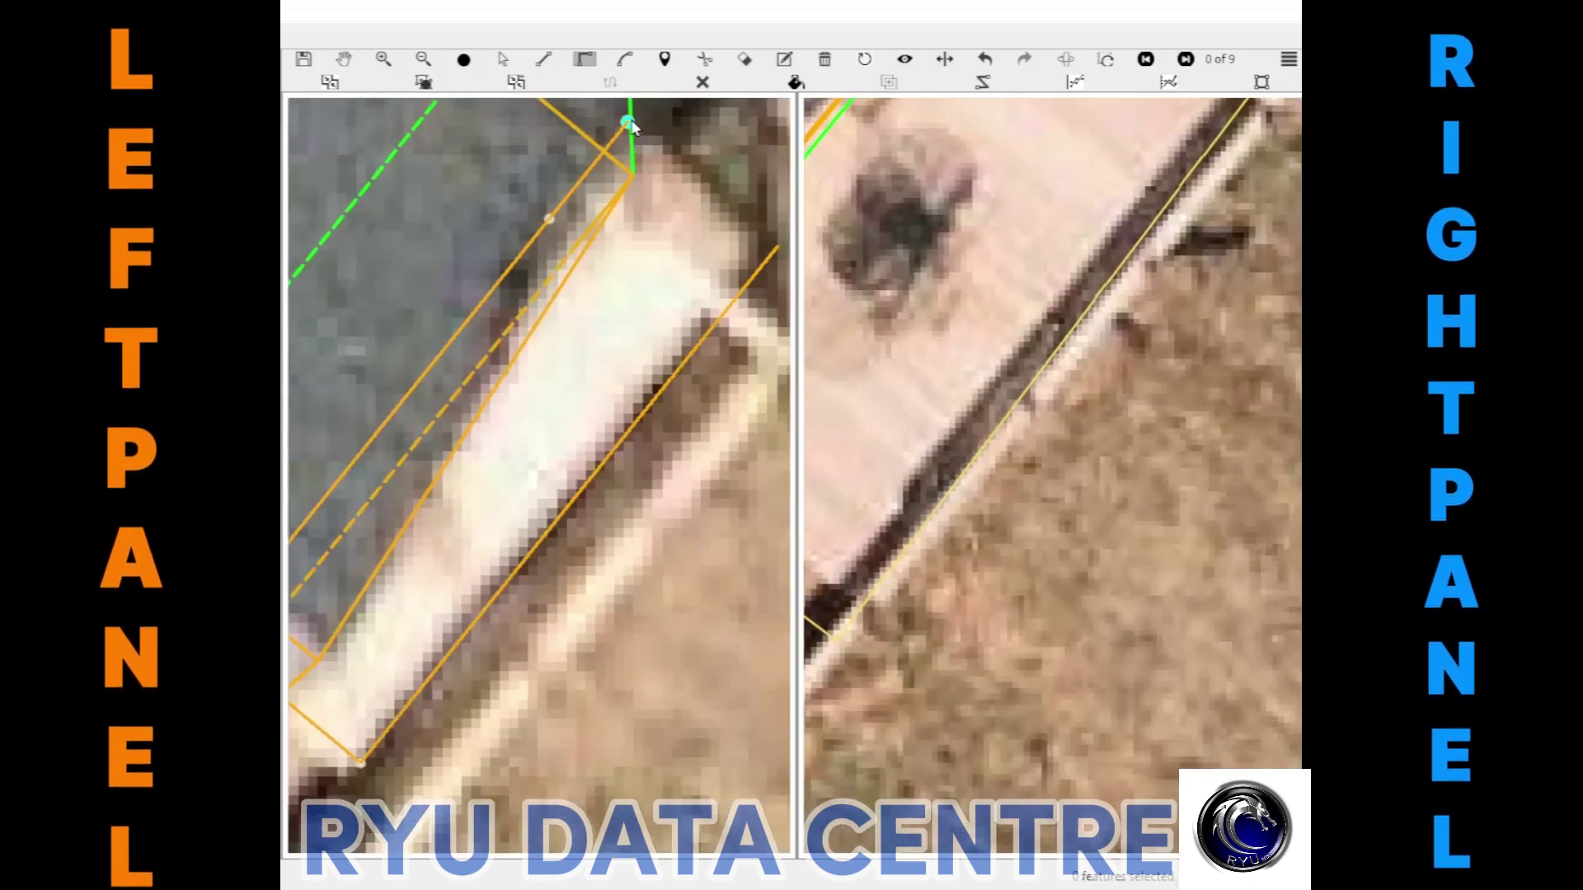
left_click(629, 177)
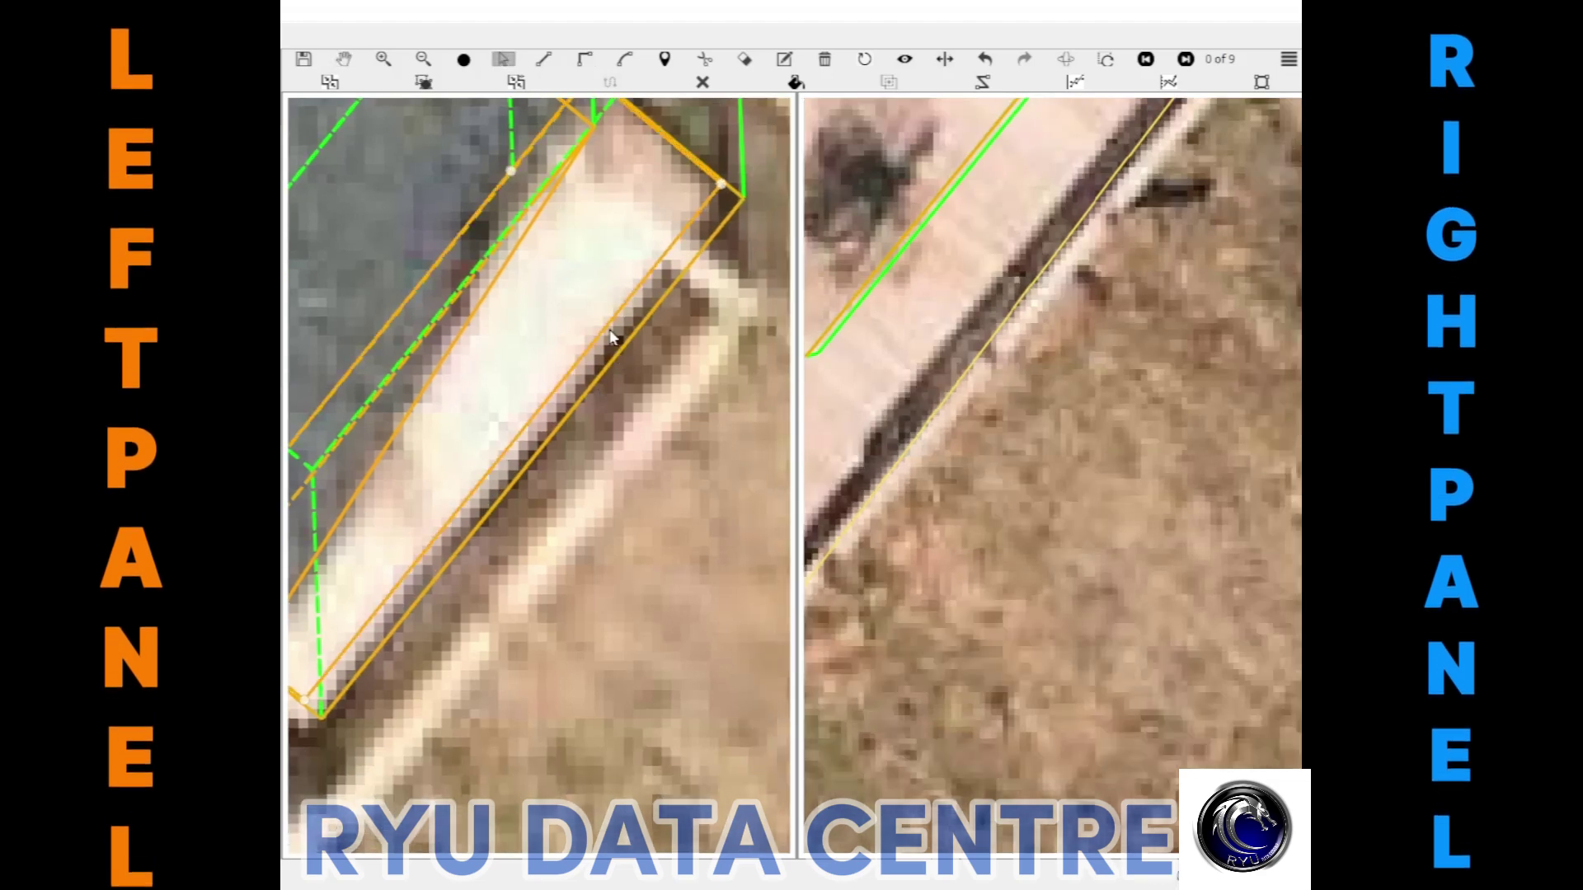
Select the green 3D box over the deck and stretch its edges to the deck and eave
scroll(613, 336, "down", 3)
scroll(569, 429, "up", 2)
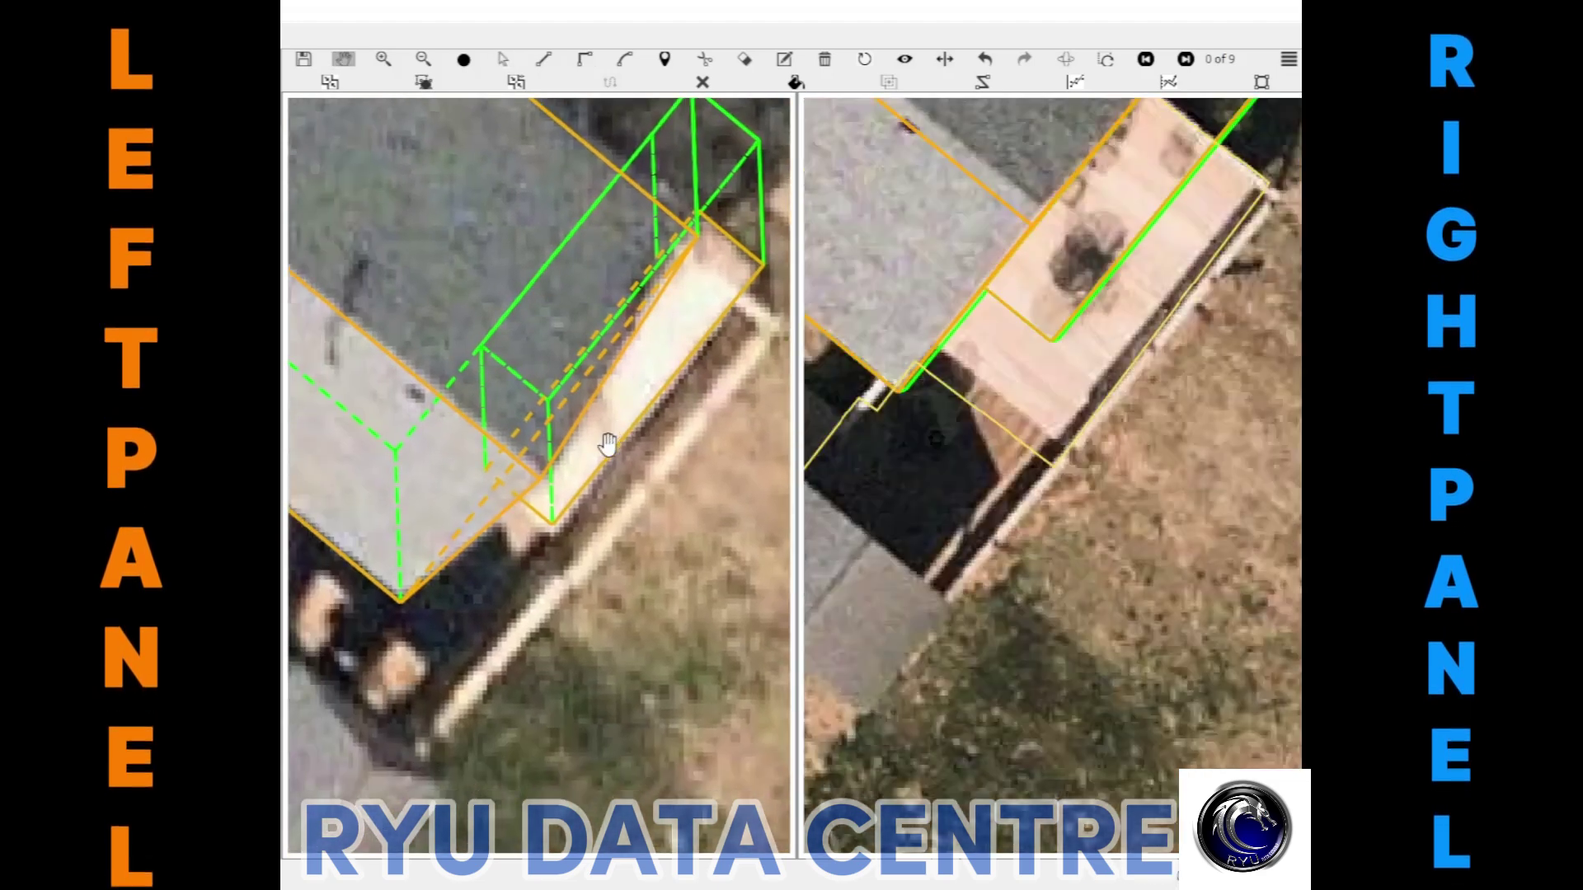
left_click(614, 406)
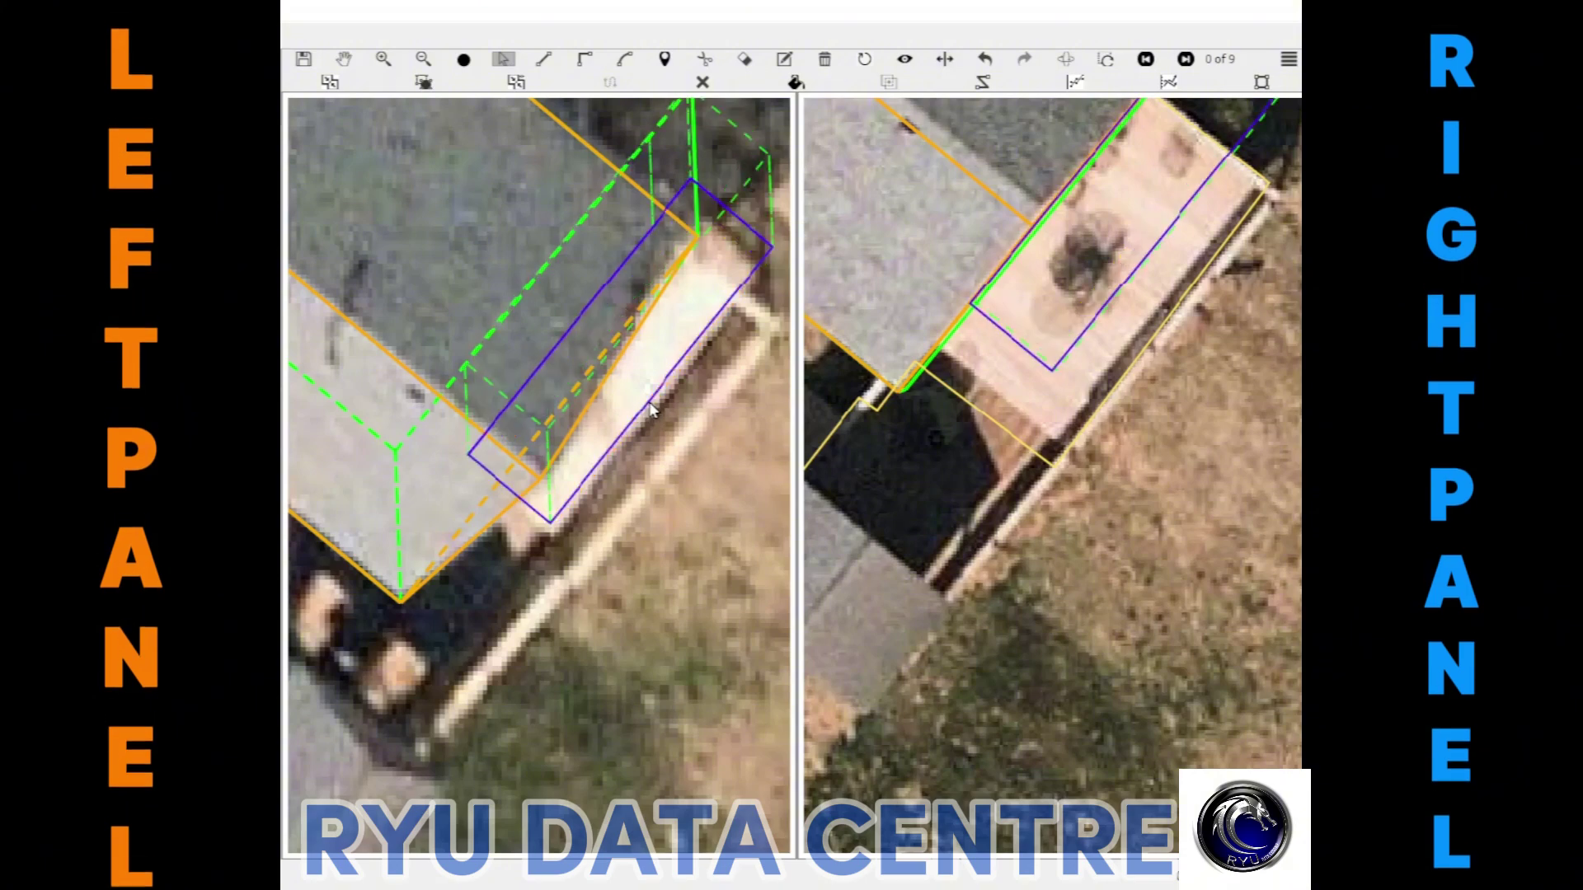
left_click_drag(652, 402, 652, 403)
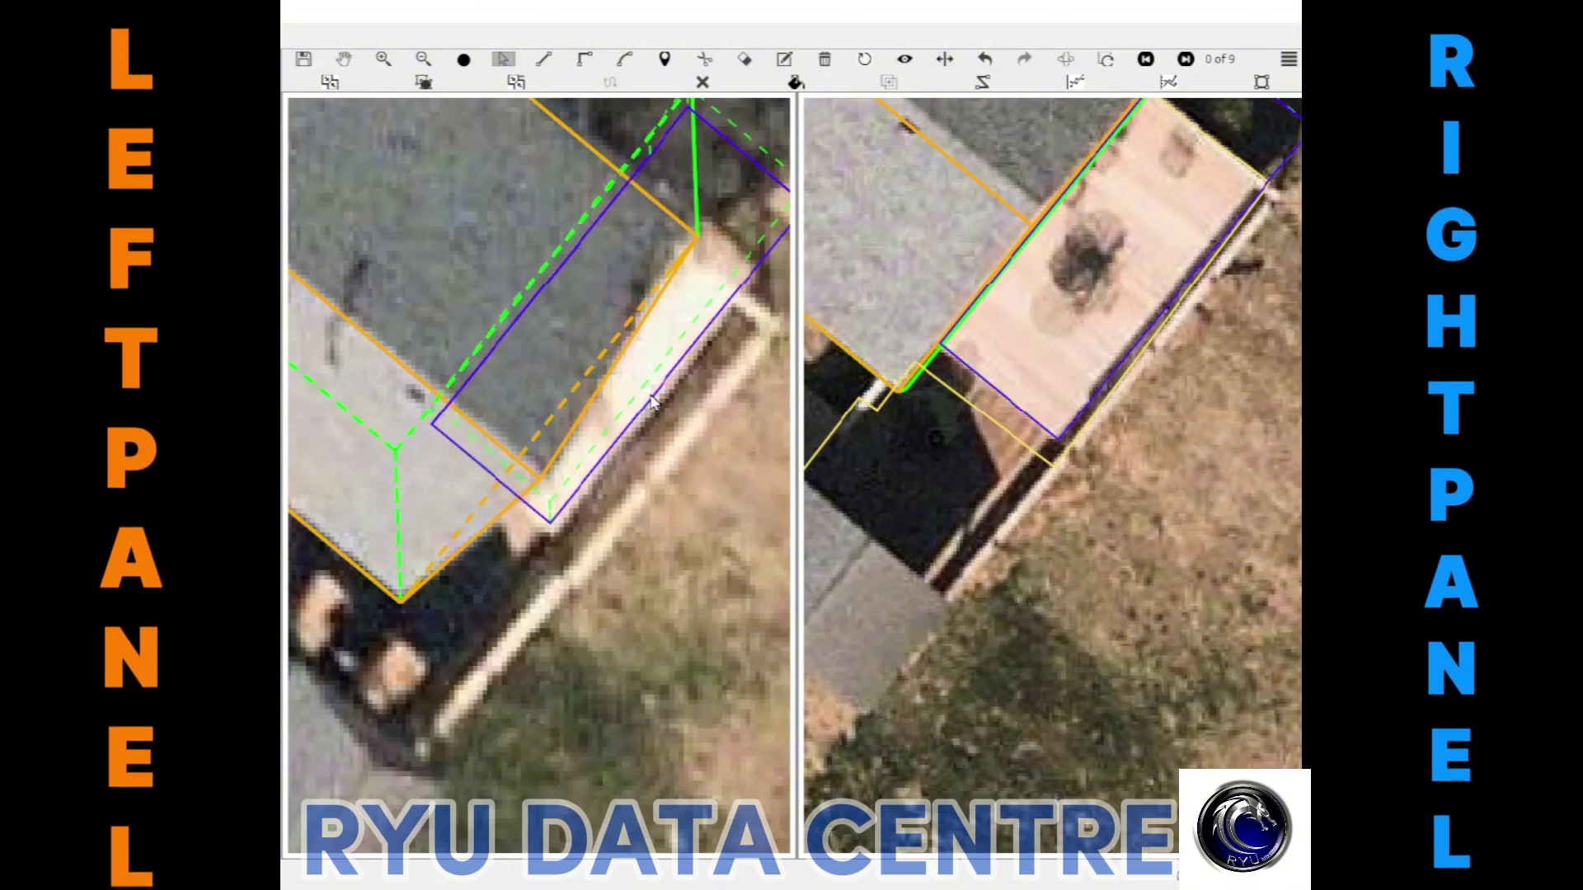
middle_click_drag(682, 307, 582, 466)
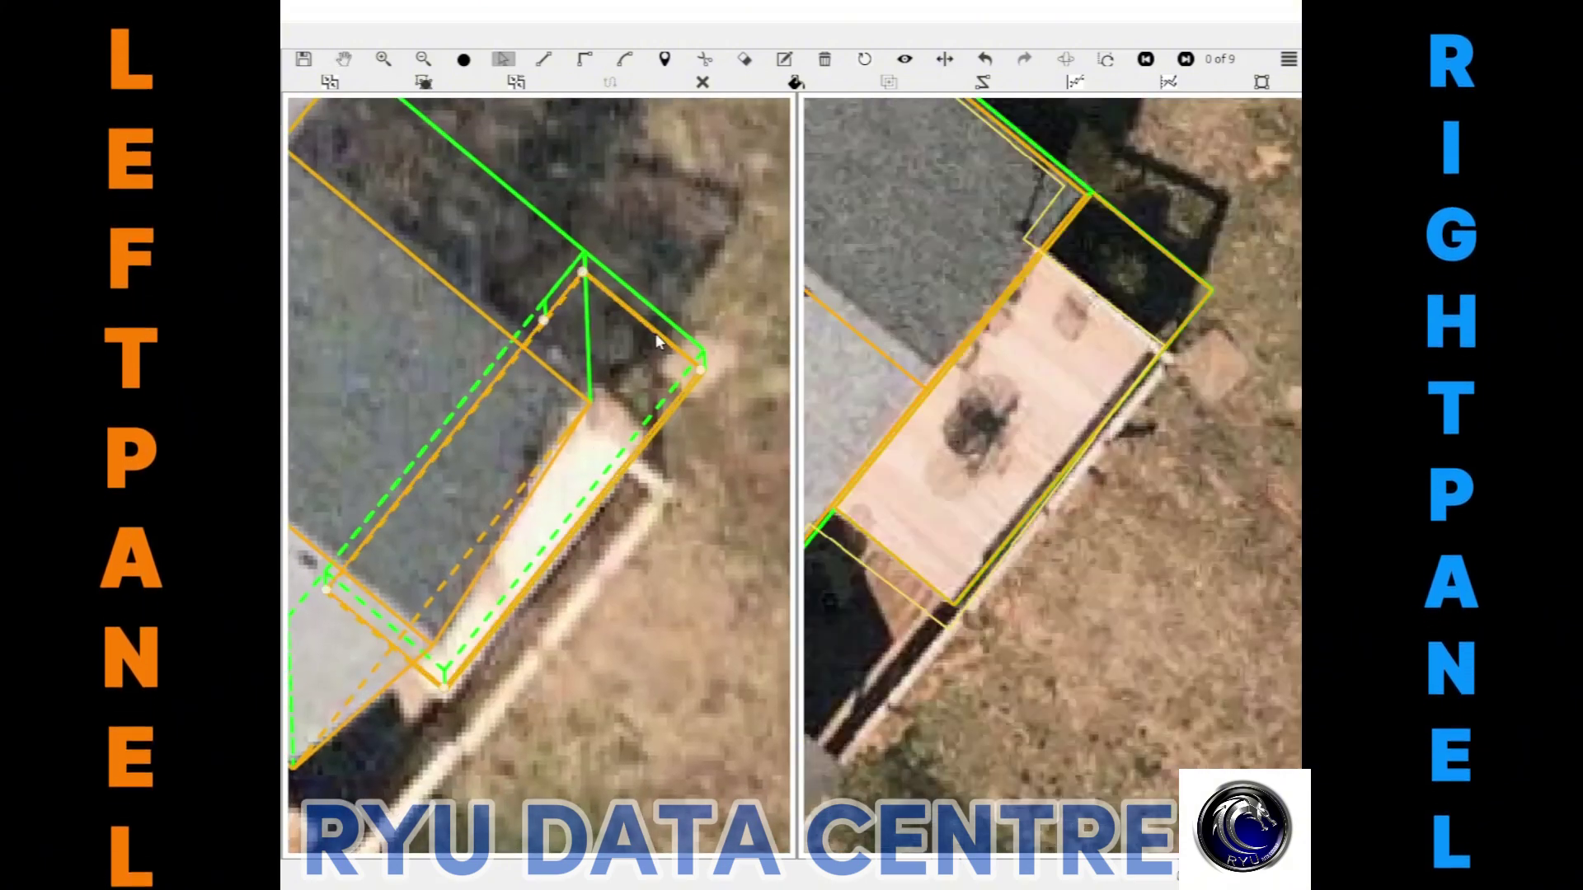
left_click_drag(625, 401, 637, 430)
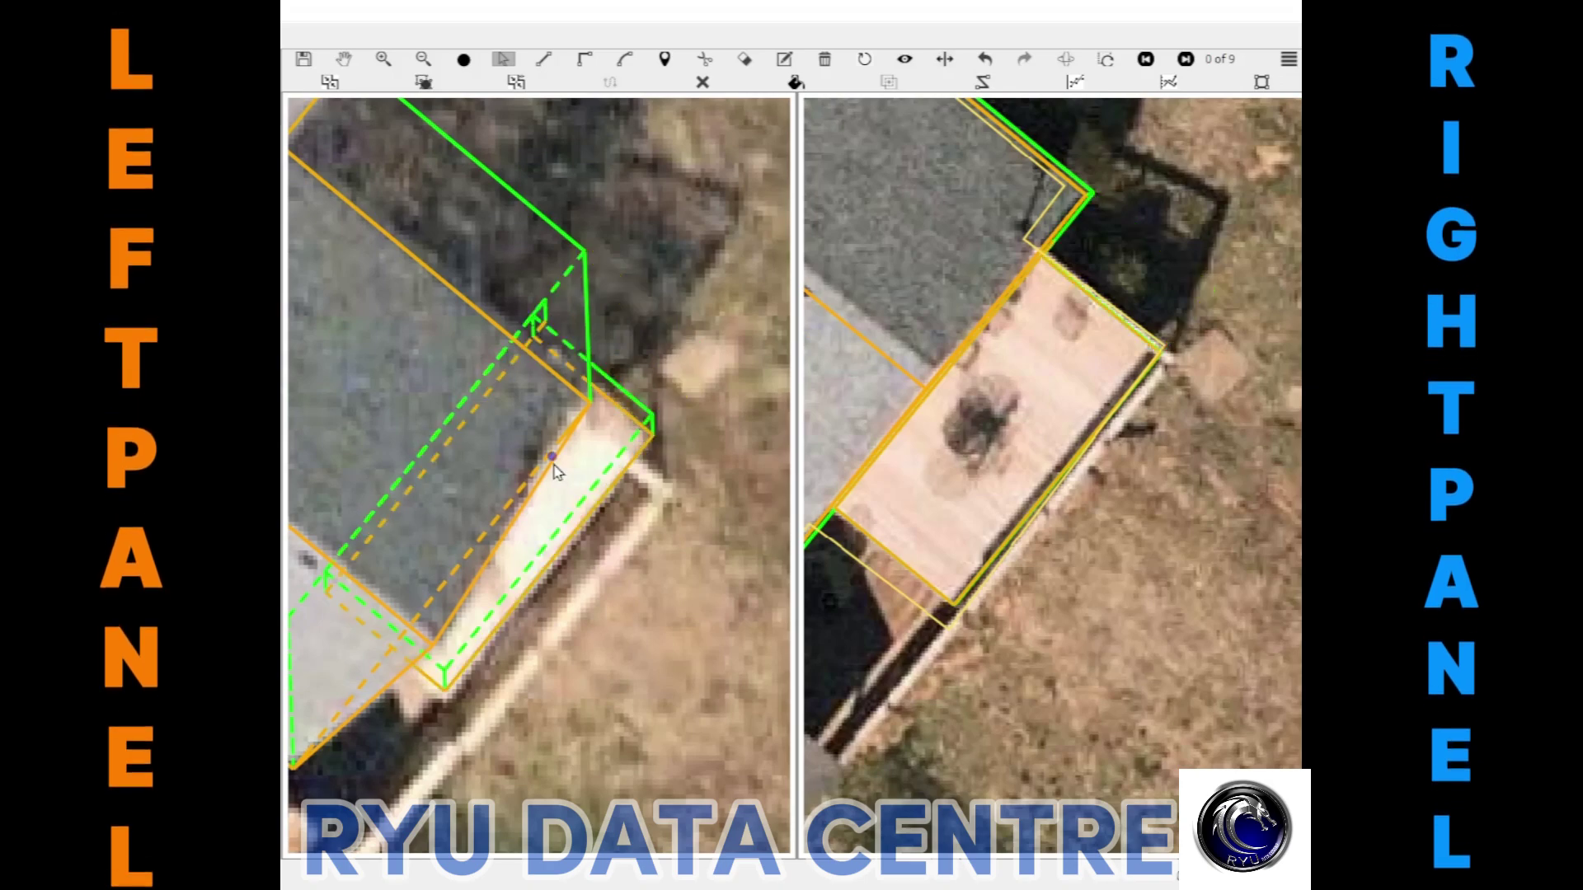
Zoom in on the box corner and align it precisely with the aerial image
scroll(554, 470, "up", 2)
middle_click_drag(661, 388, 664, 434)
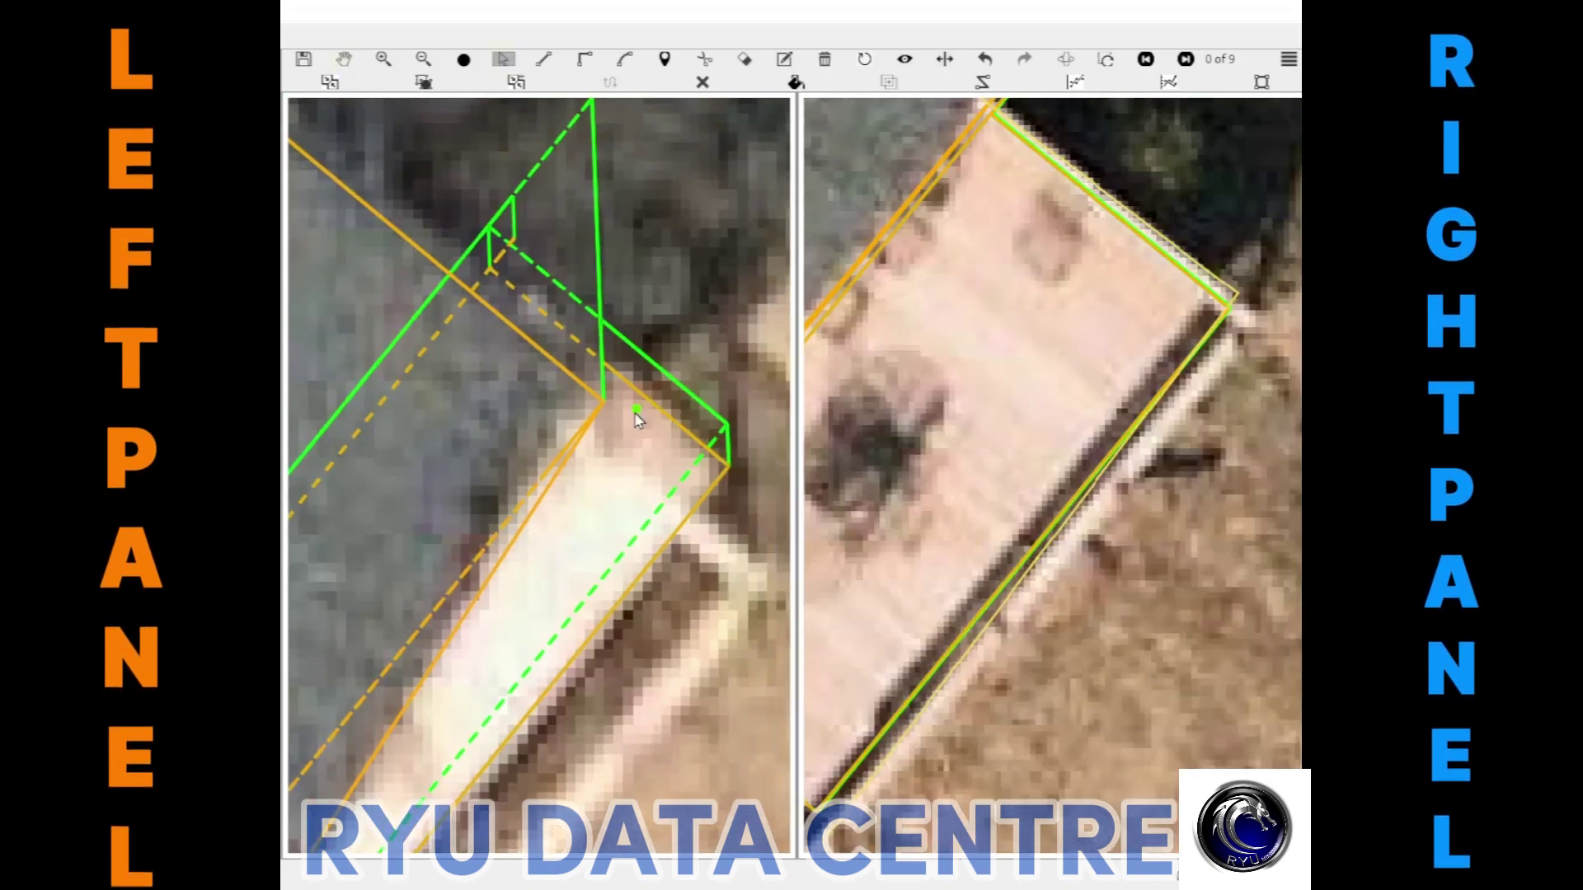
scroll(637, 420, "up", 2)
scroll(470, 555, "up", 1)
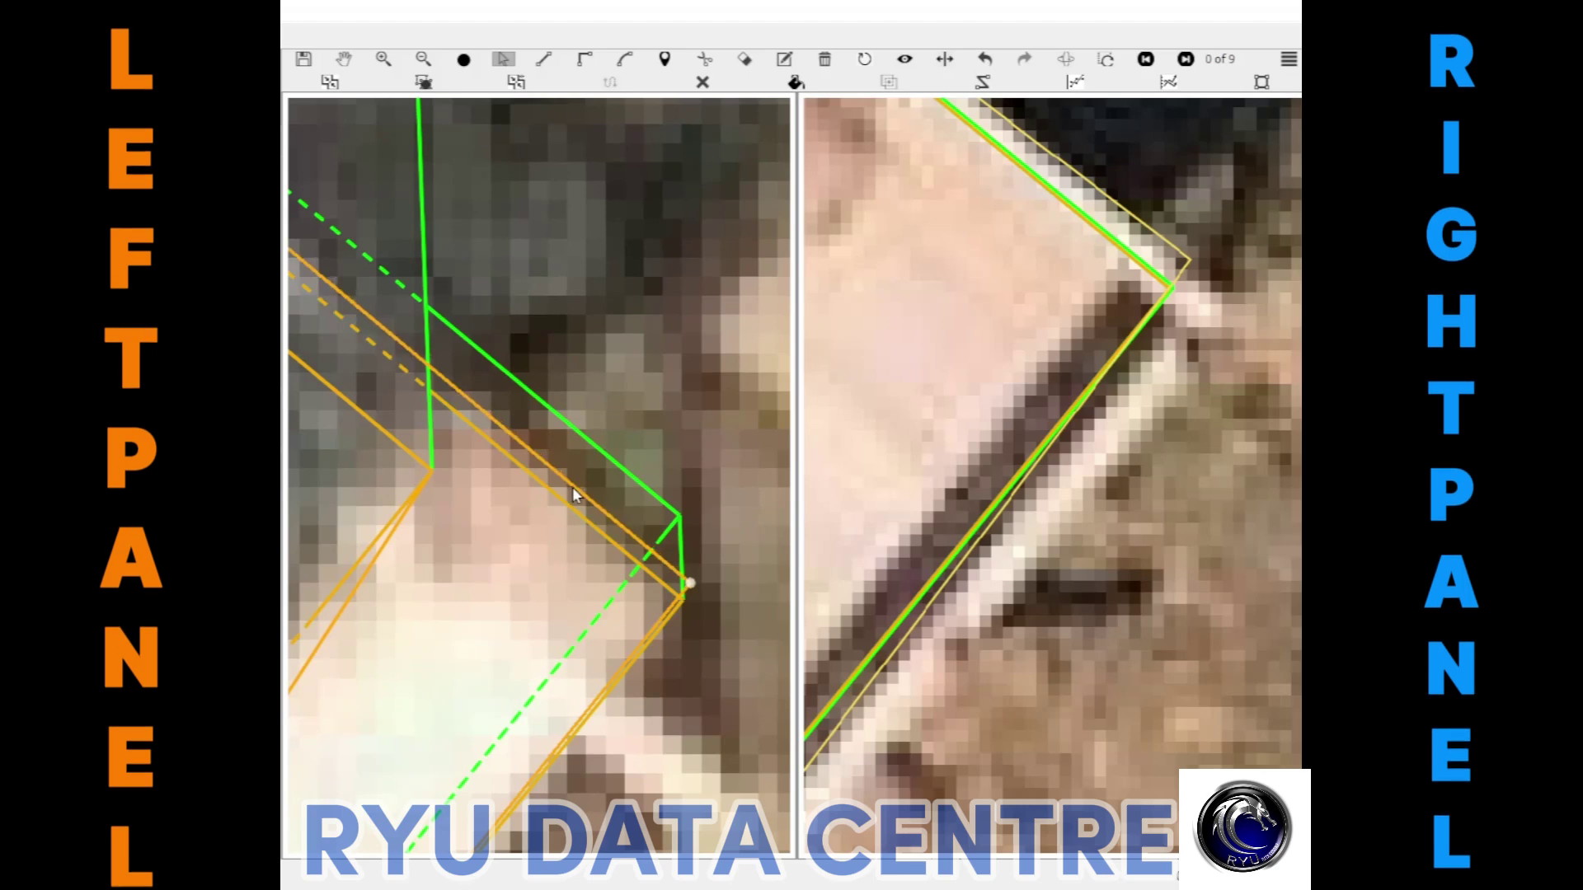
scroll(513, 519, "down", 2)
scroll(505, 431, "up", 2)
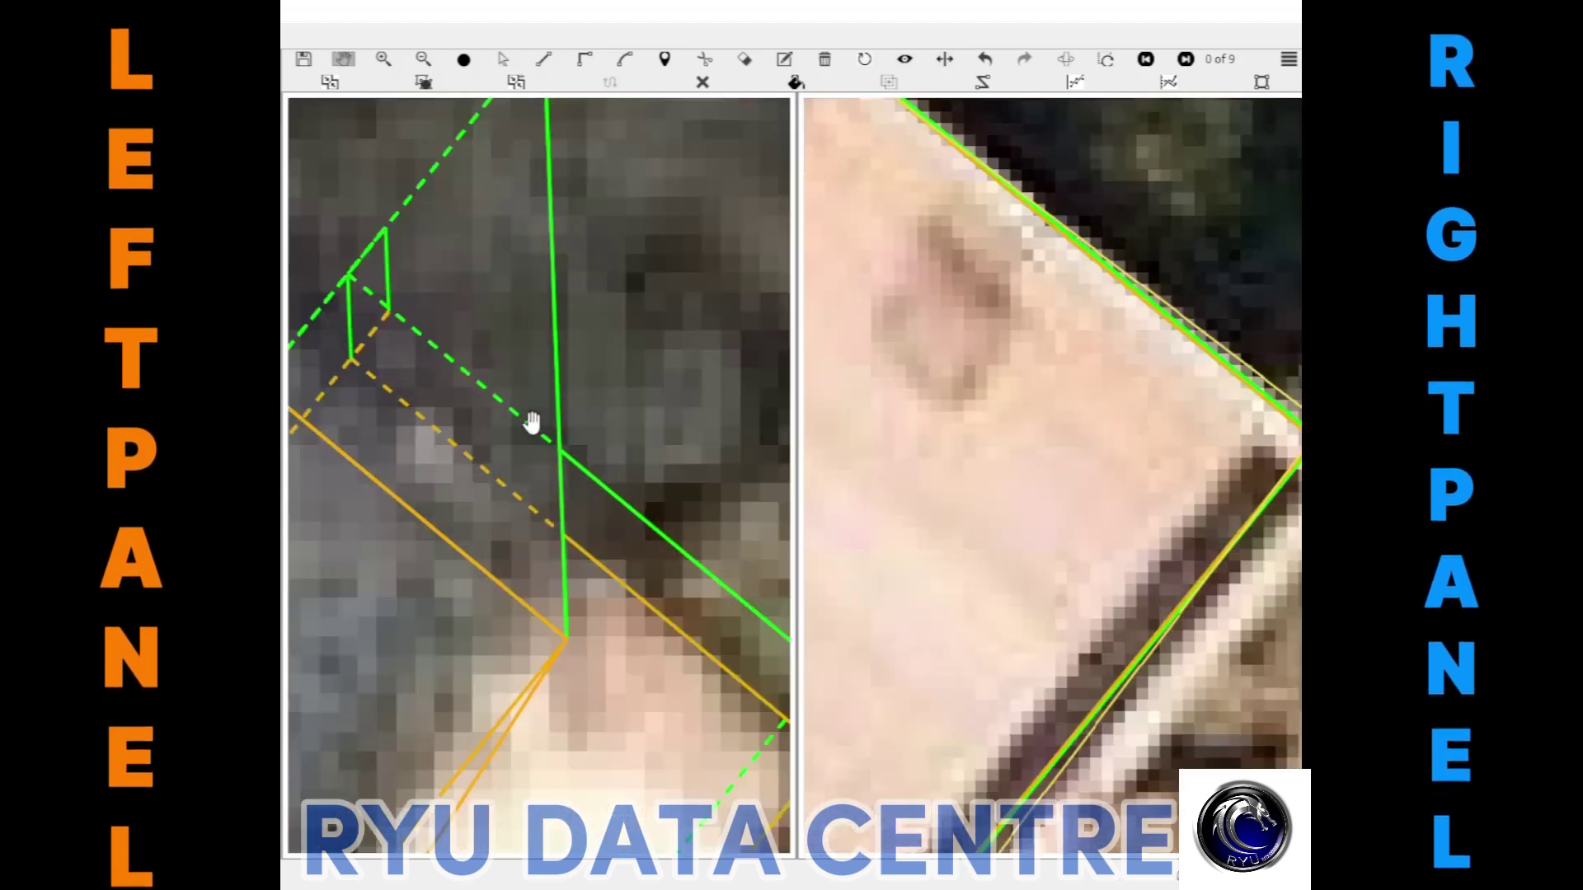
left_click_drag(532, 422, 653, 459)
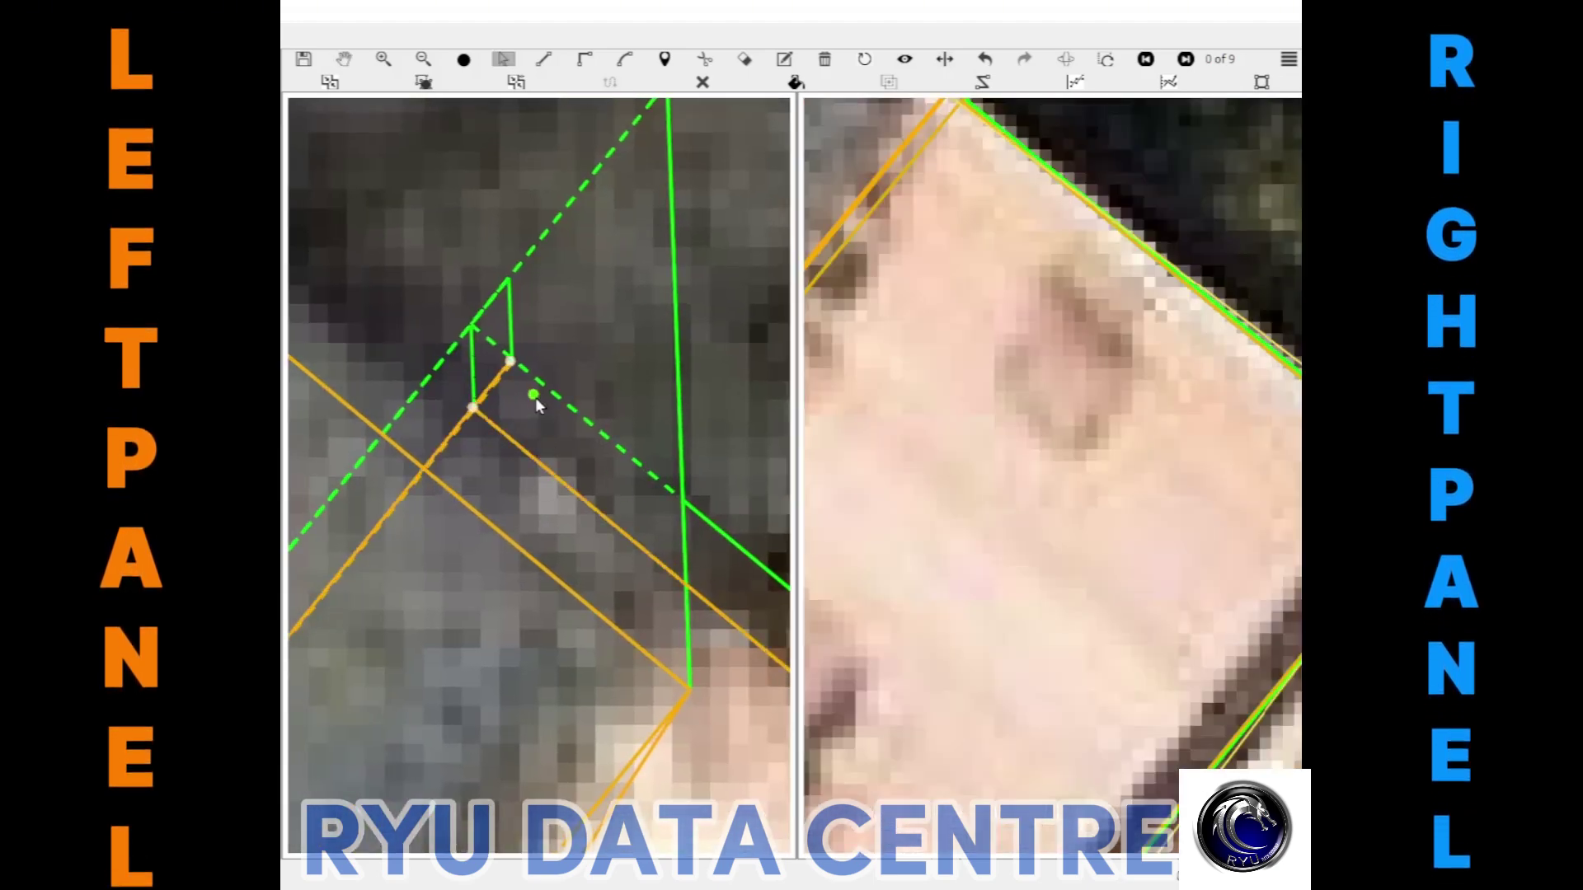
scroll(516, 377, "down", 5)
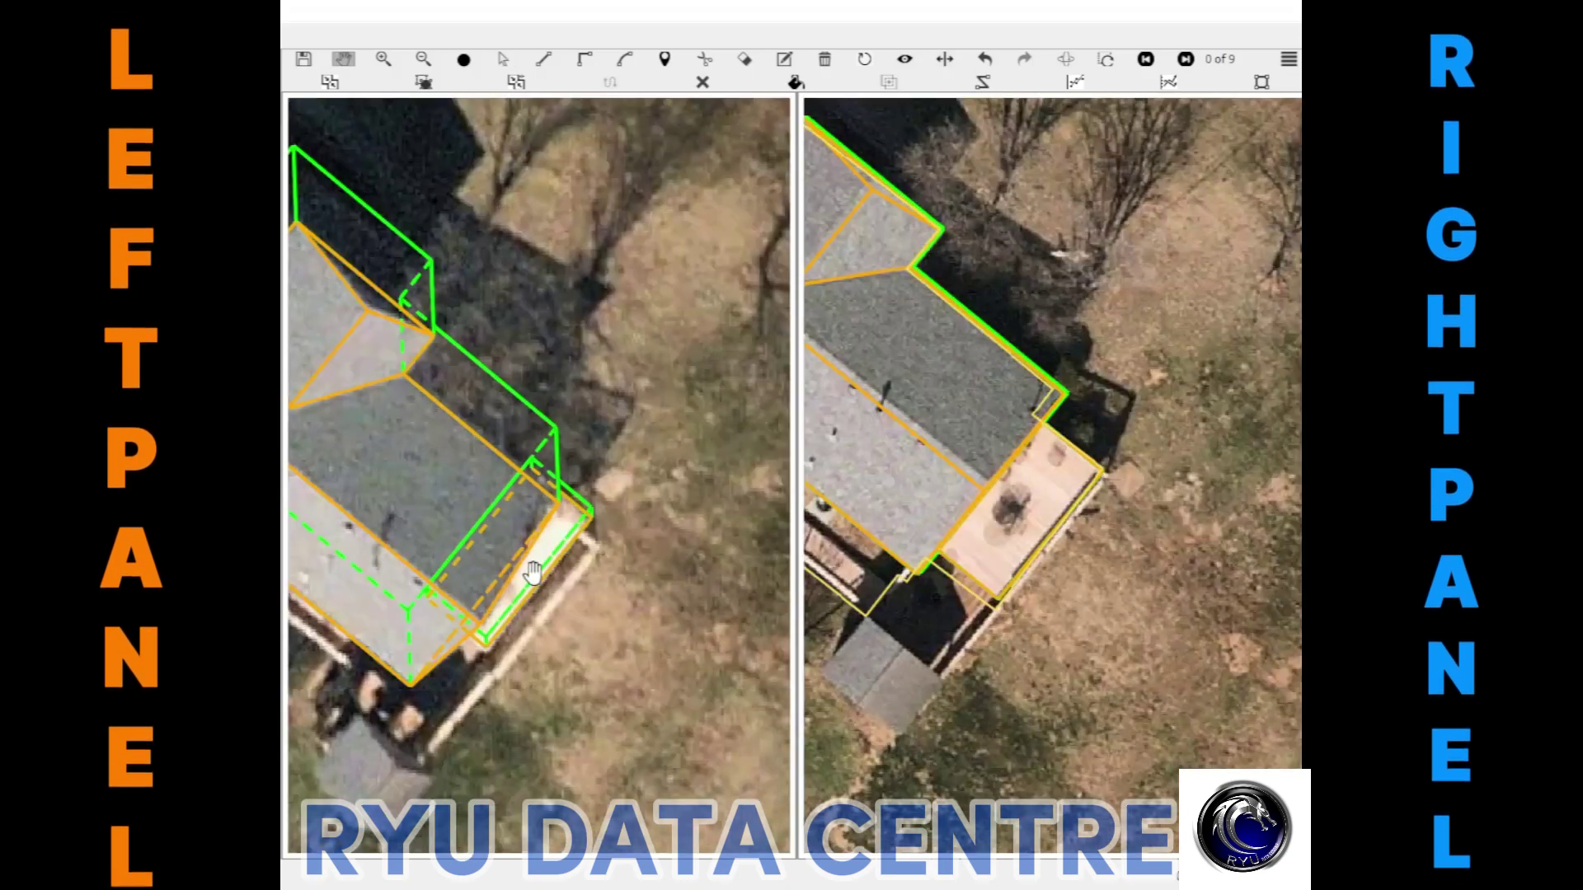
Finish a new box extension along the house's lower roof edge
scroll(518, 678, "down", 3)
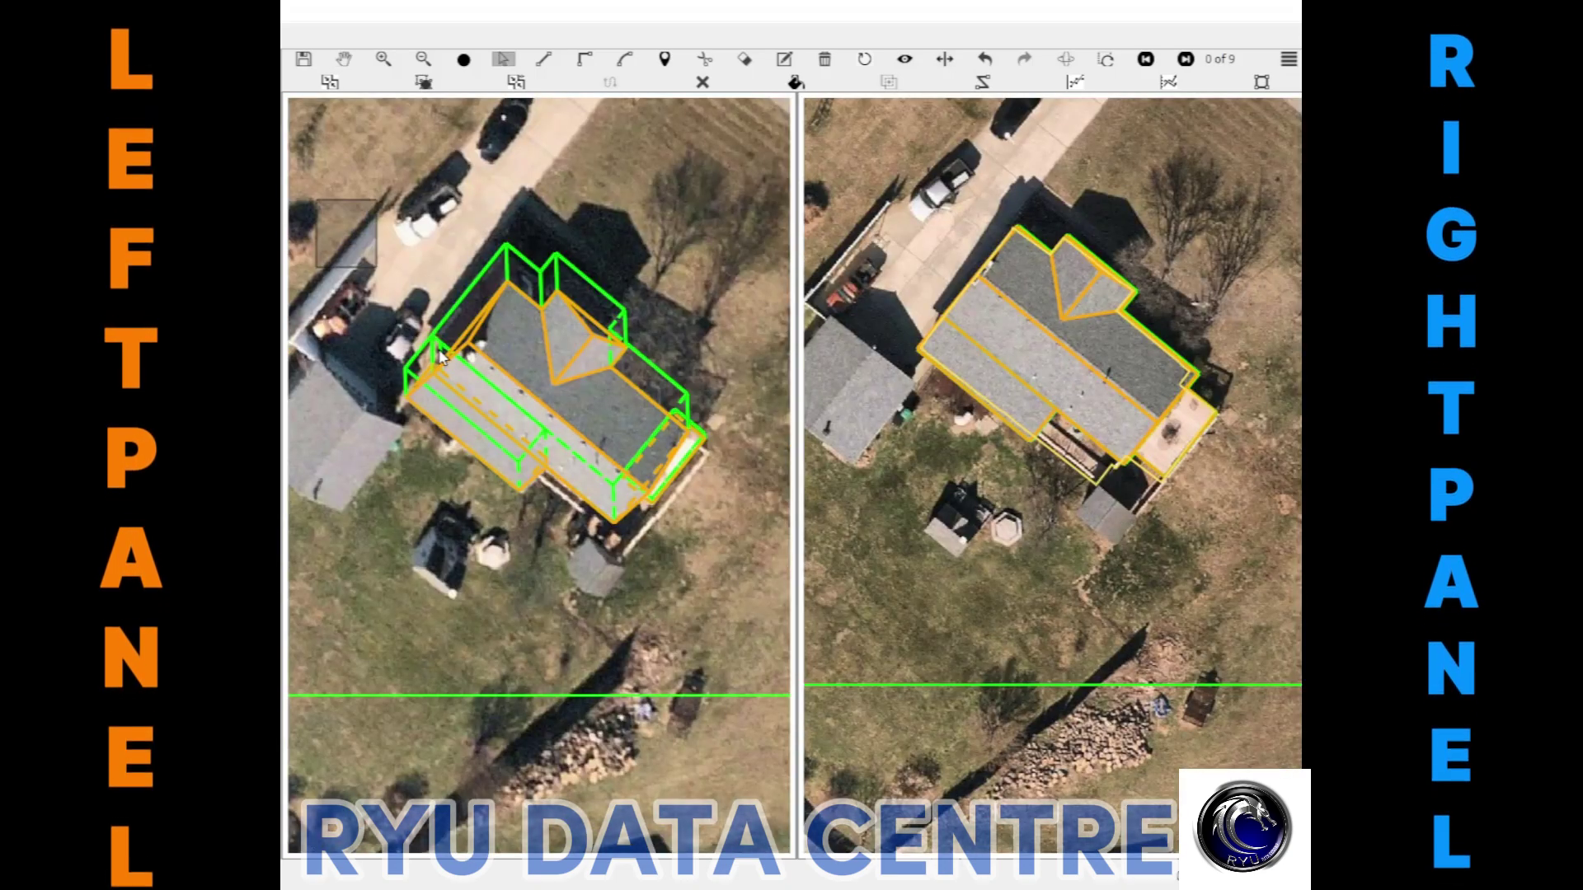
left_click_drag(706, 666, 756, 646)
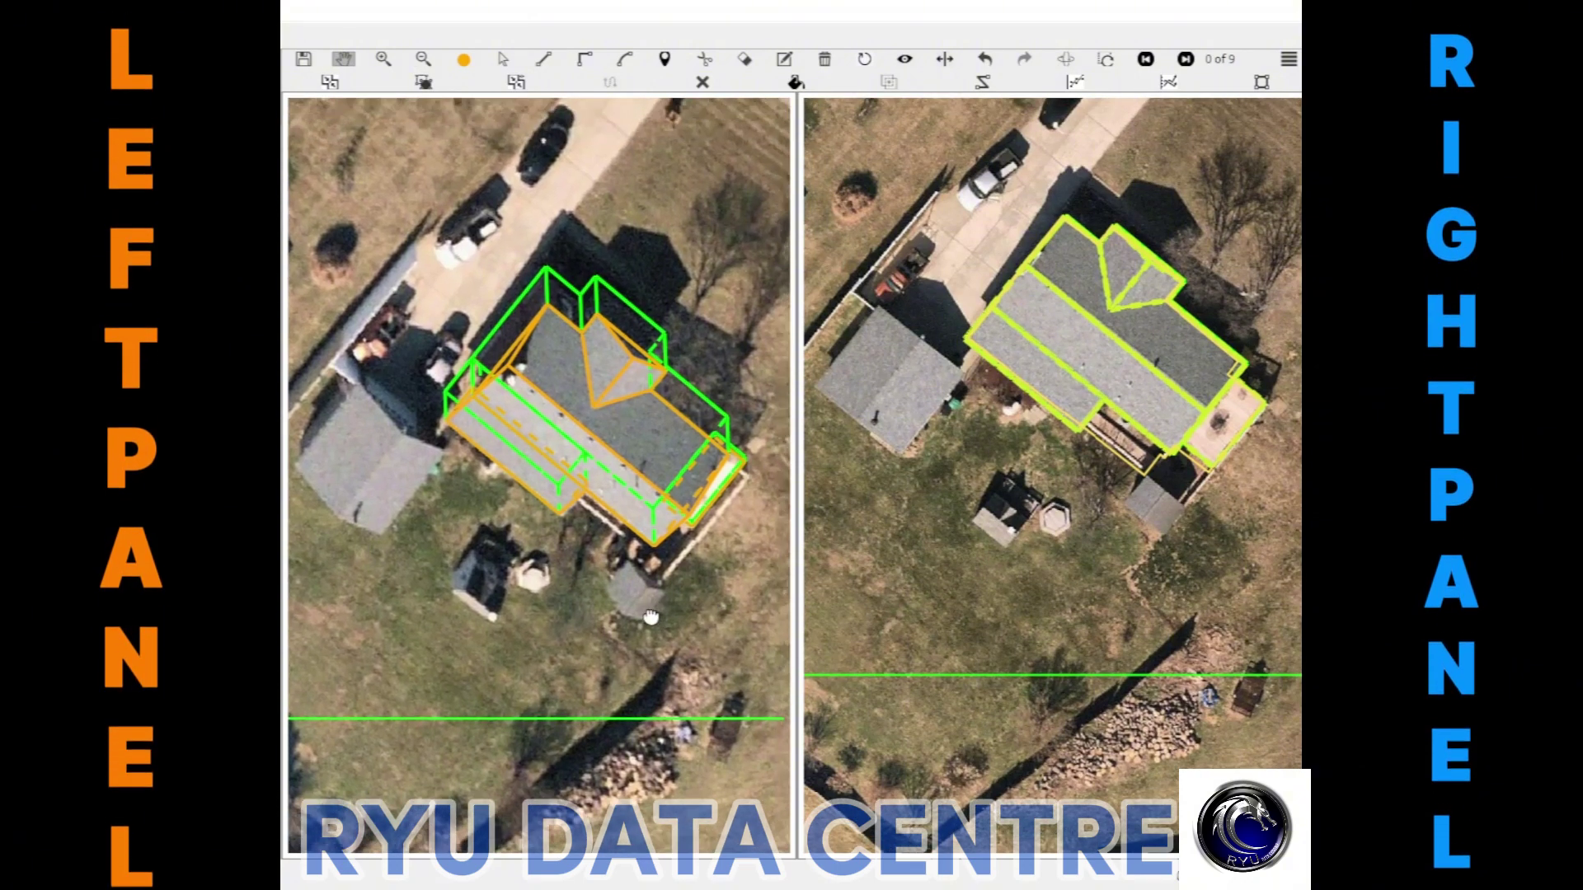
mouse_move(732, 504)
left_mouse_down()
mouse_move(614, 522)
mouse_move(657, 417)
left_mouse_up()
scroll(707, 474, "up", 3)
left_click_drag(707, 475, 572, 516)
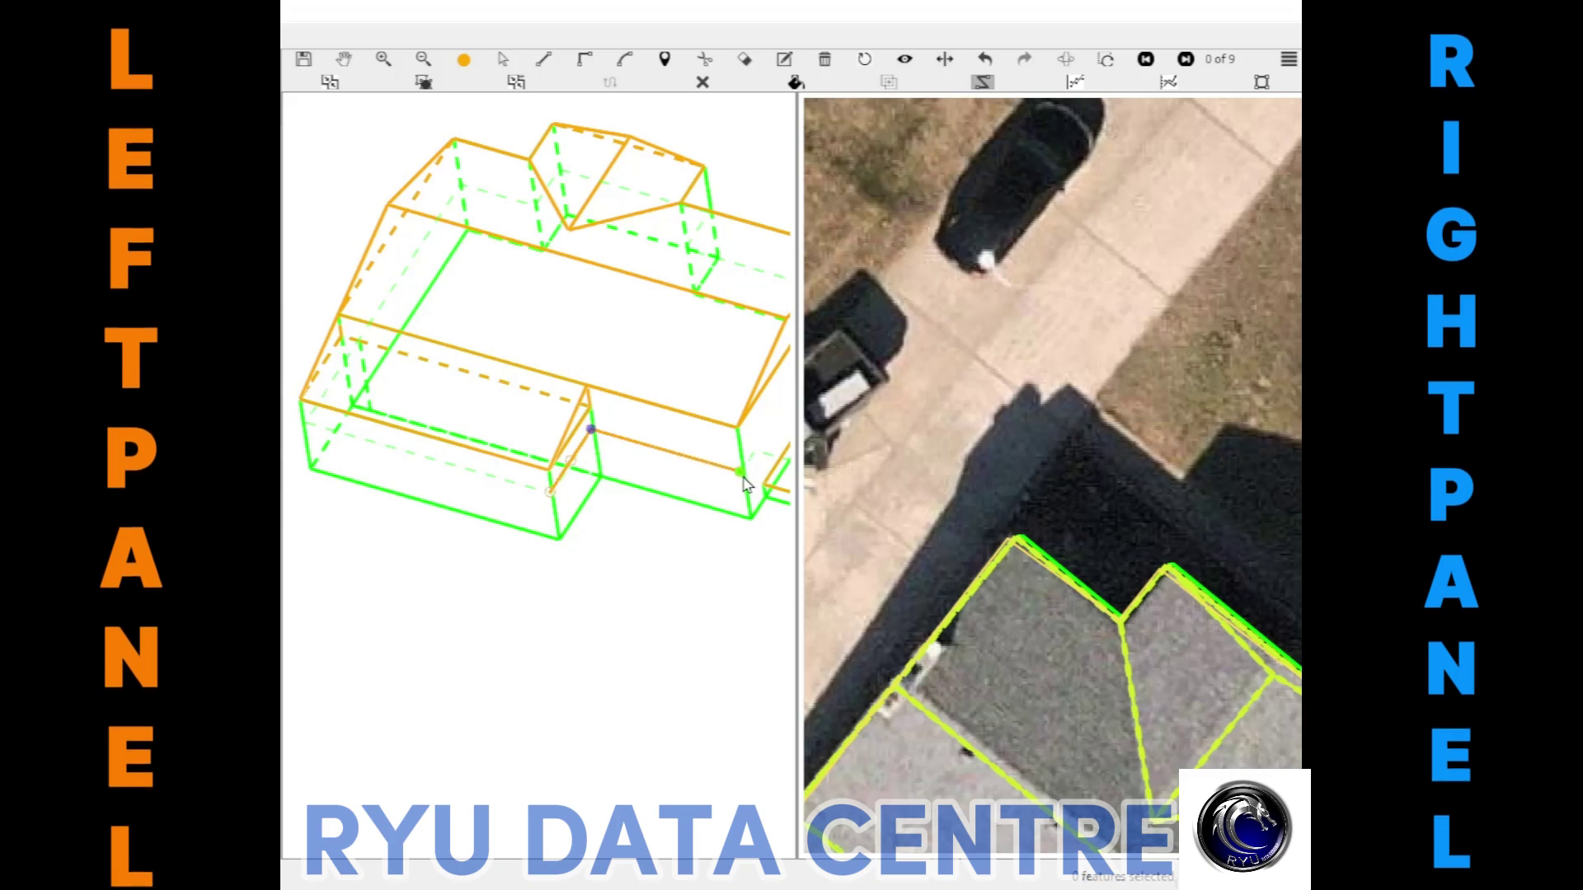
left_click(549, 493)
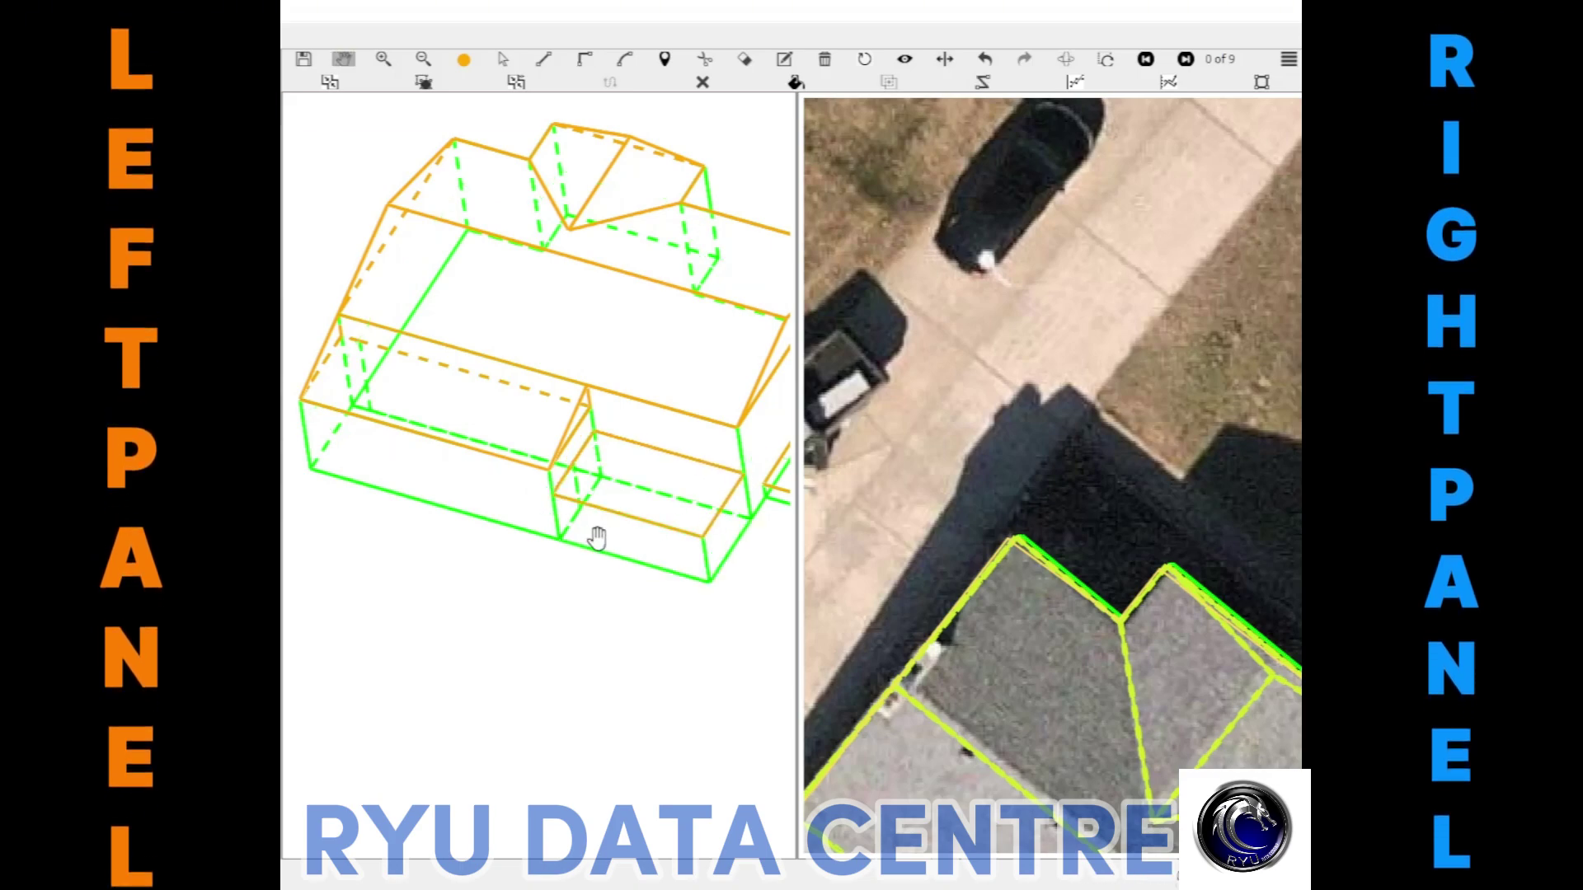
Drag the extension's front edge up to the eave line
scroll(597, 537, "down", 5)
scroll(558, 568, "up", 3)
scroll(586, 547, "up", 2)
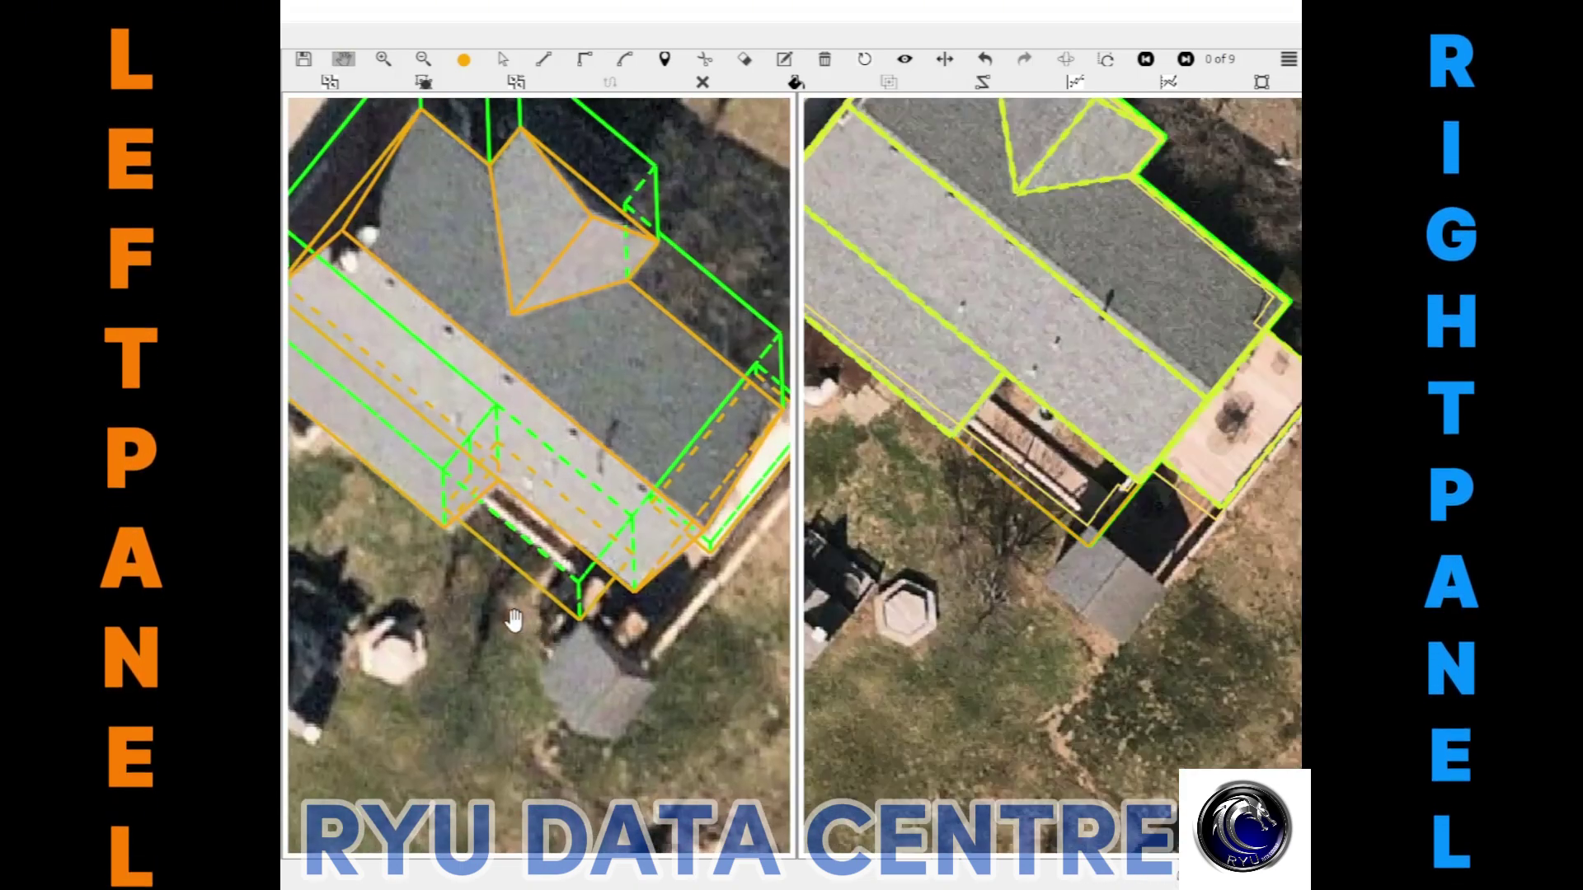
scroll(544, 594, "up", 3)
scroll(523, 636, "up", 1)
left_click_drag(528, 614, 567, 606)
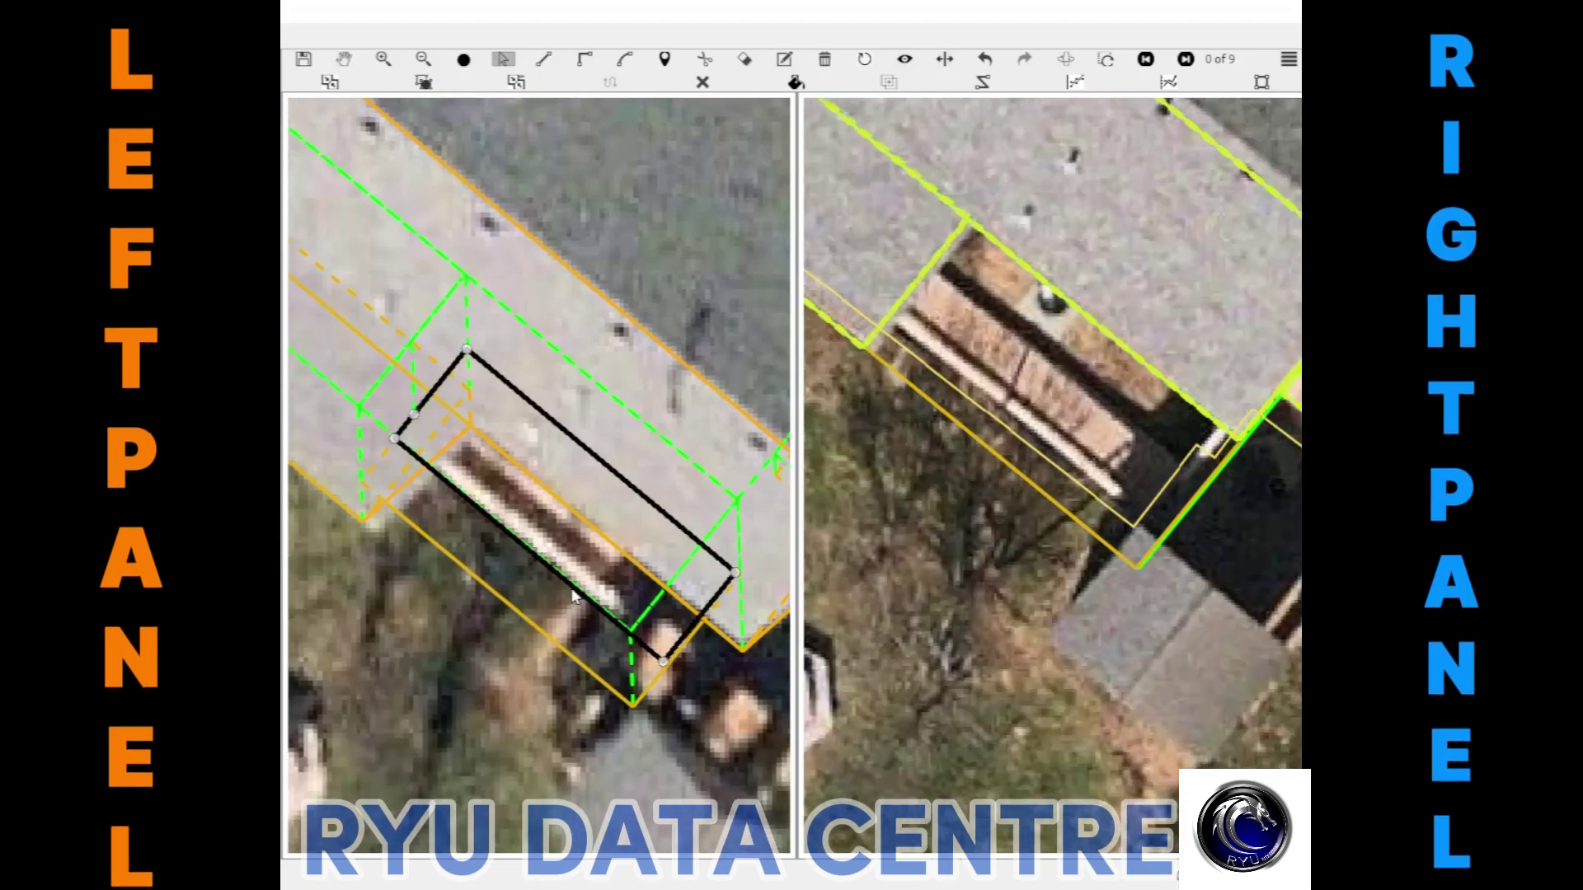
Extrude the porch face into a box, fit its lower corners to the deck edge, and deselect it
left_click(545, 548)
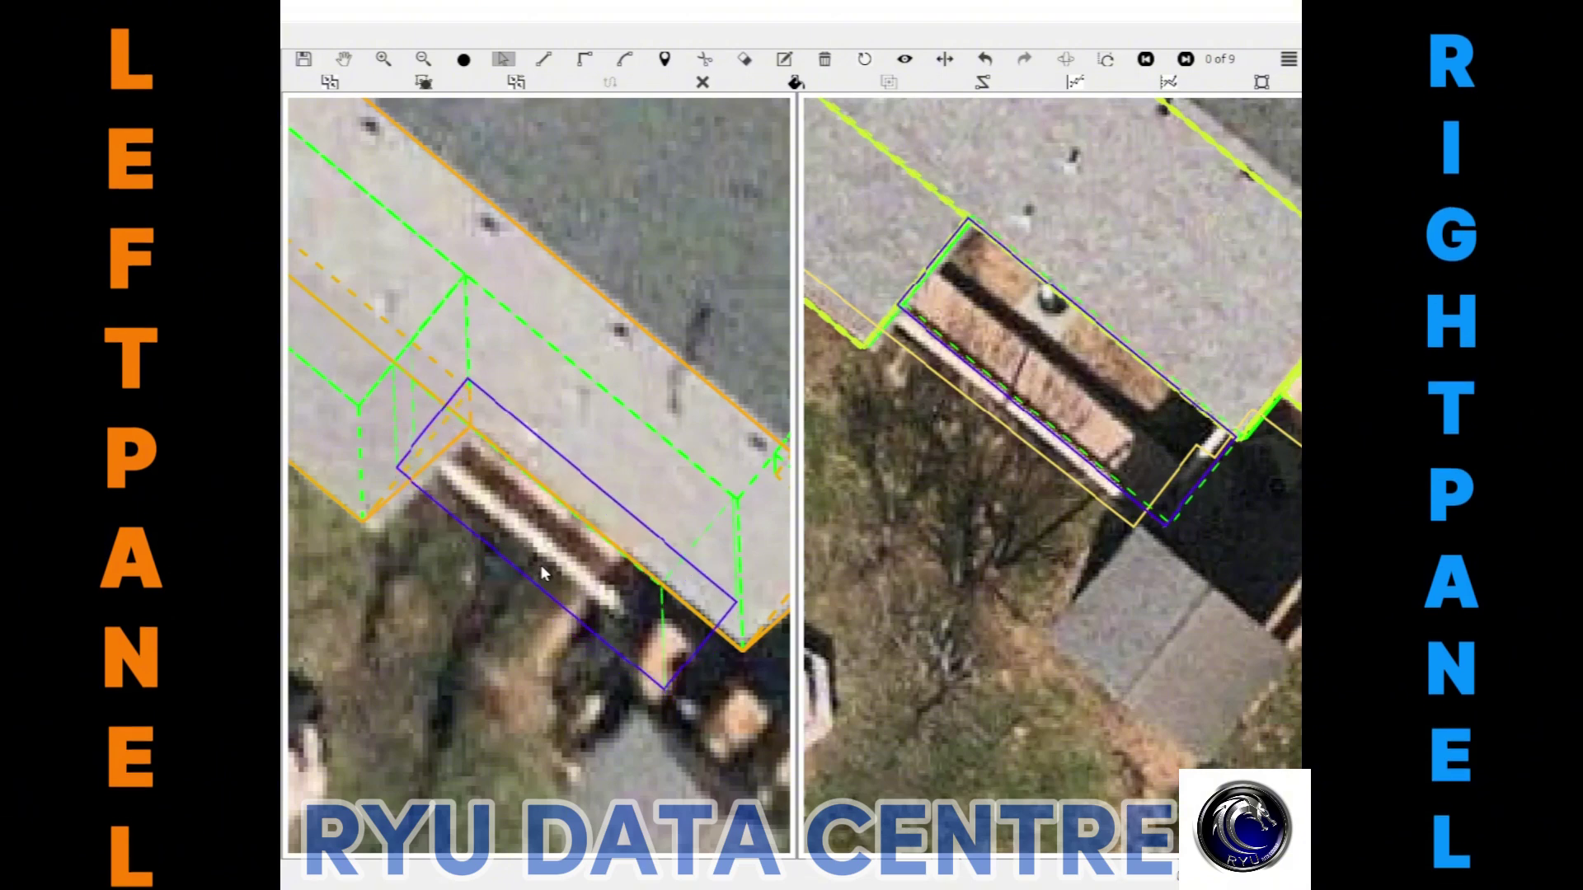
left_click(538, 567)
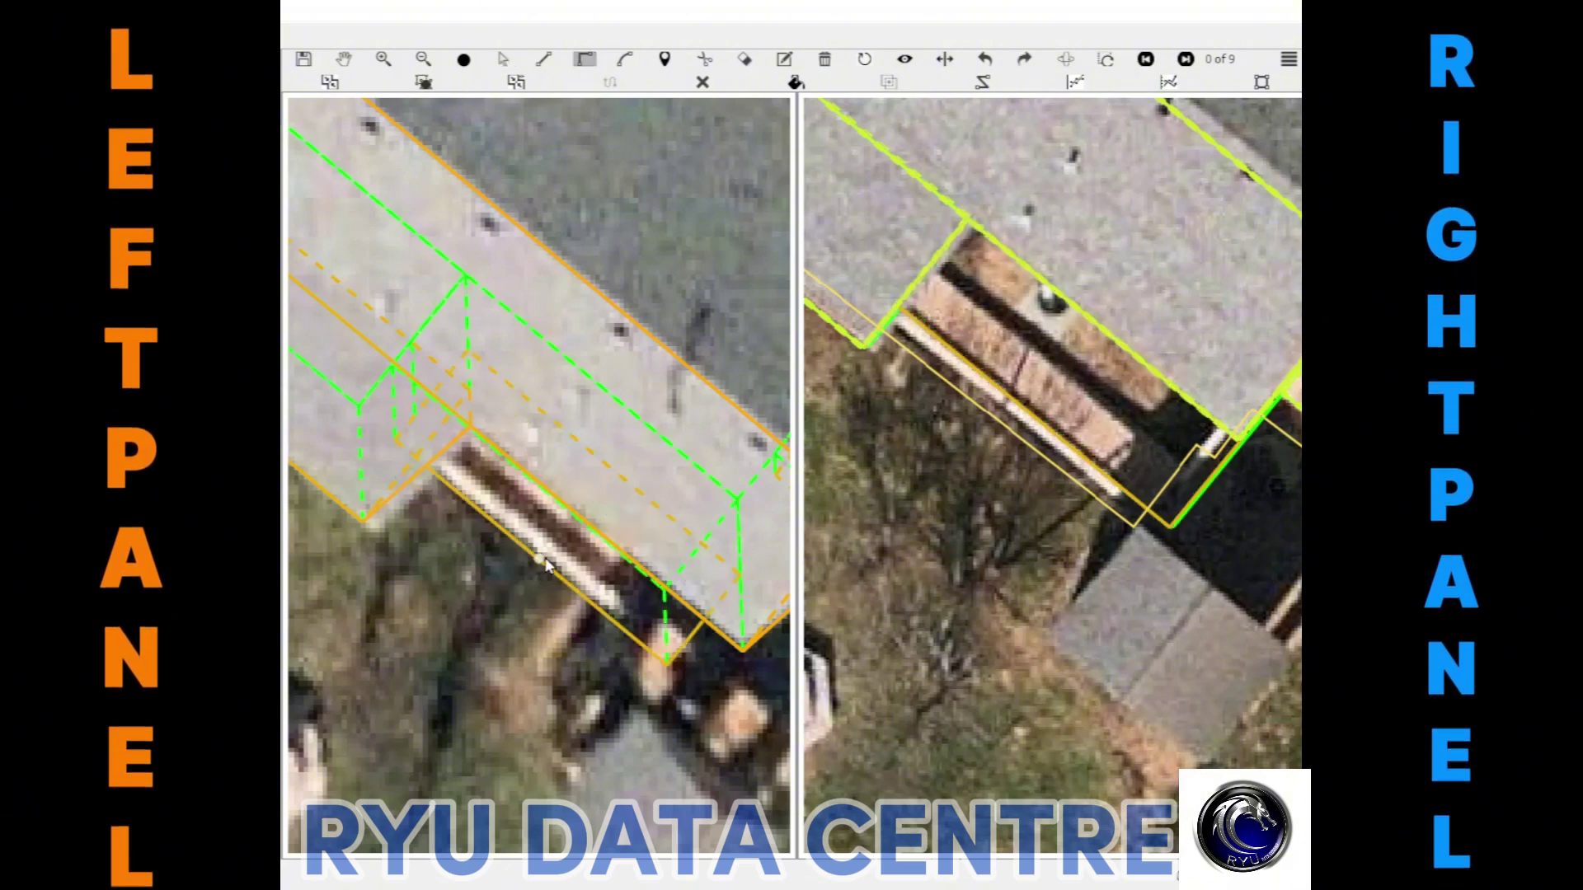
left_click(542, 562)
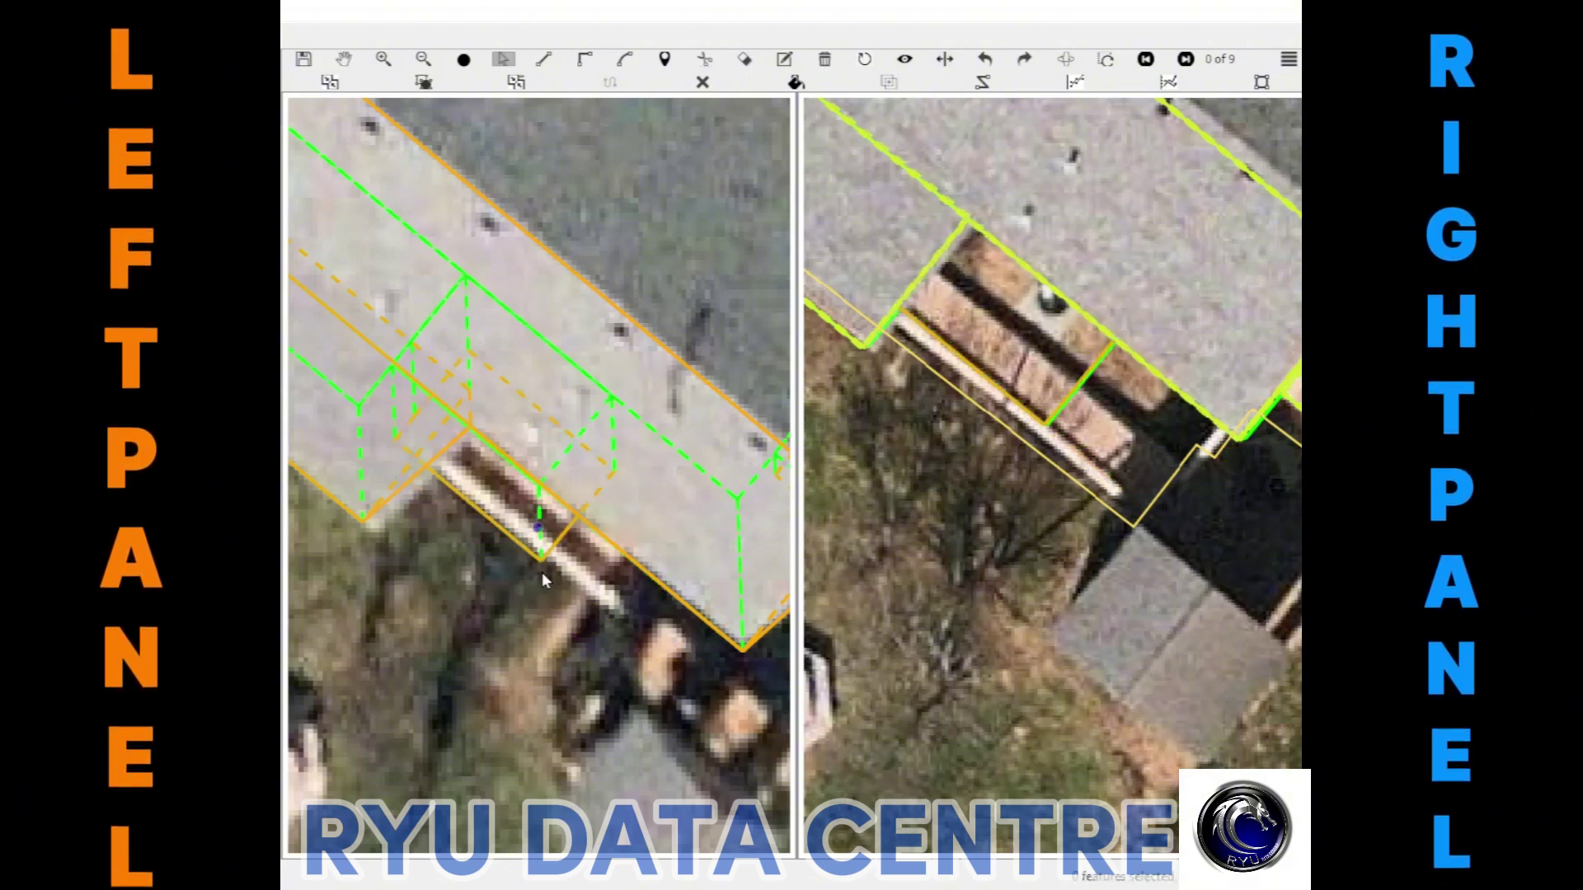
left_click(536, 550)
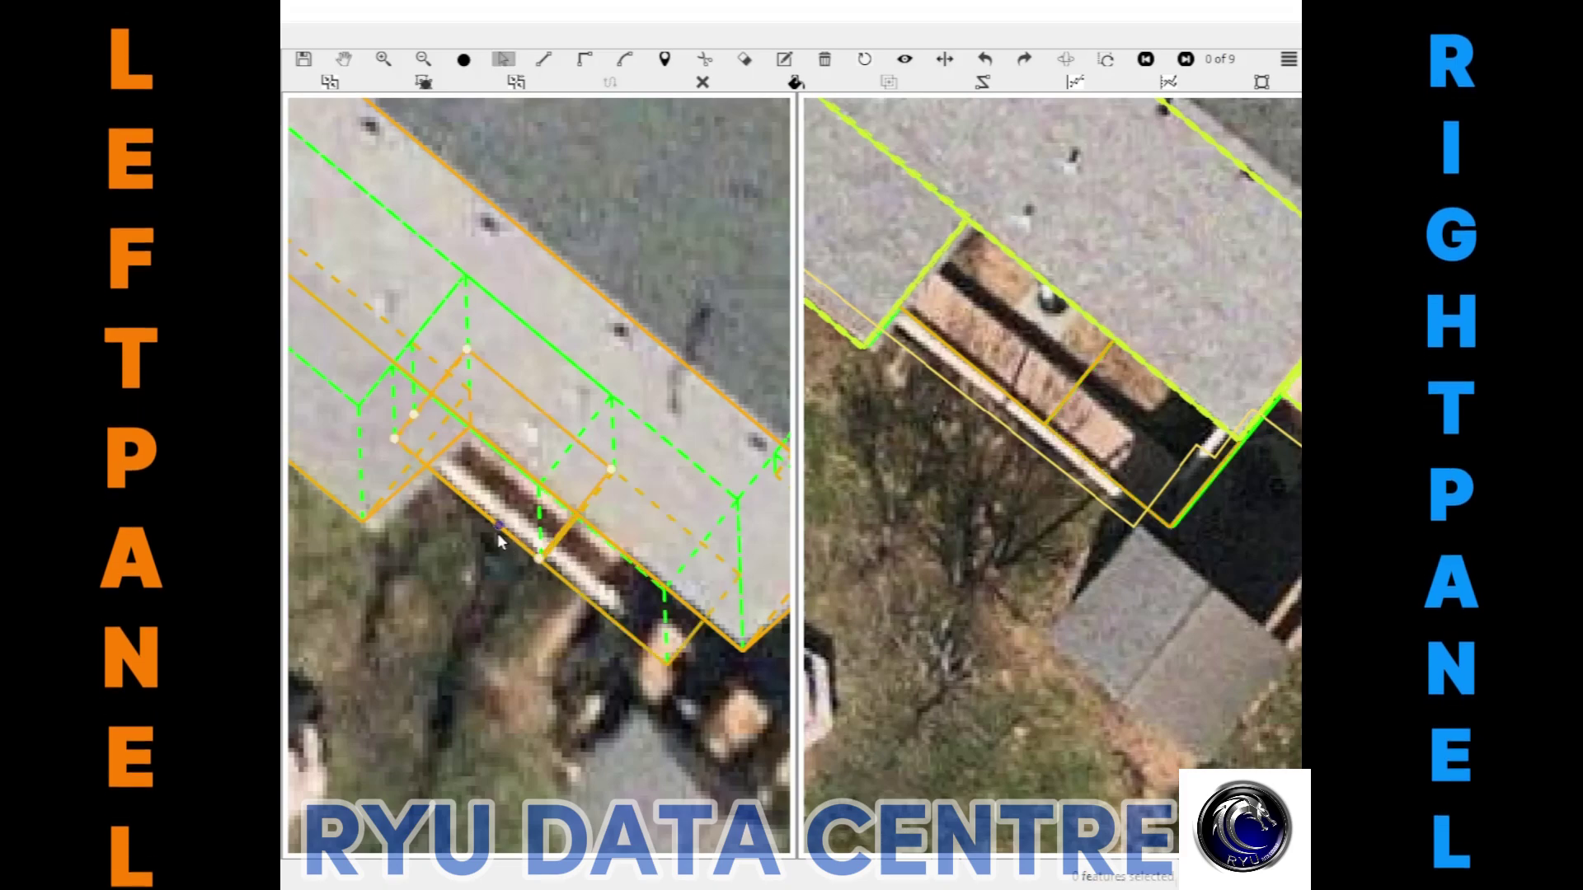
left_click(500, 540)
scroll(587, 606, "up", 2)
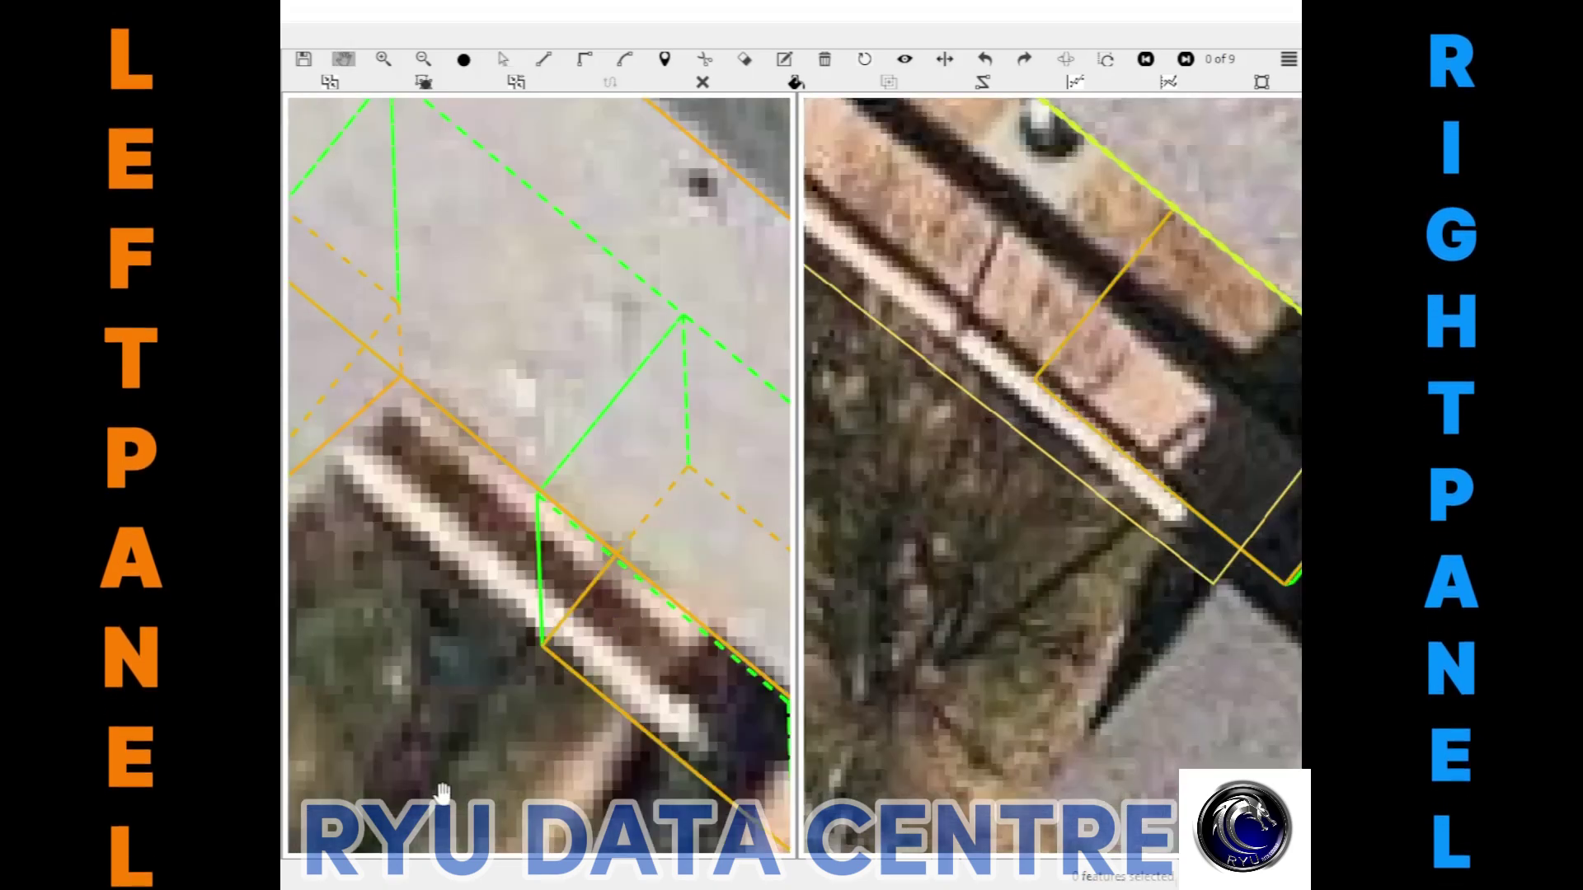
scroll(656, 557, "up", 2)
scroll(691, 528, "down", 3)
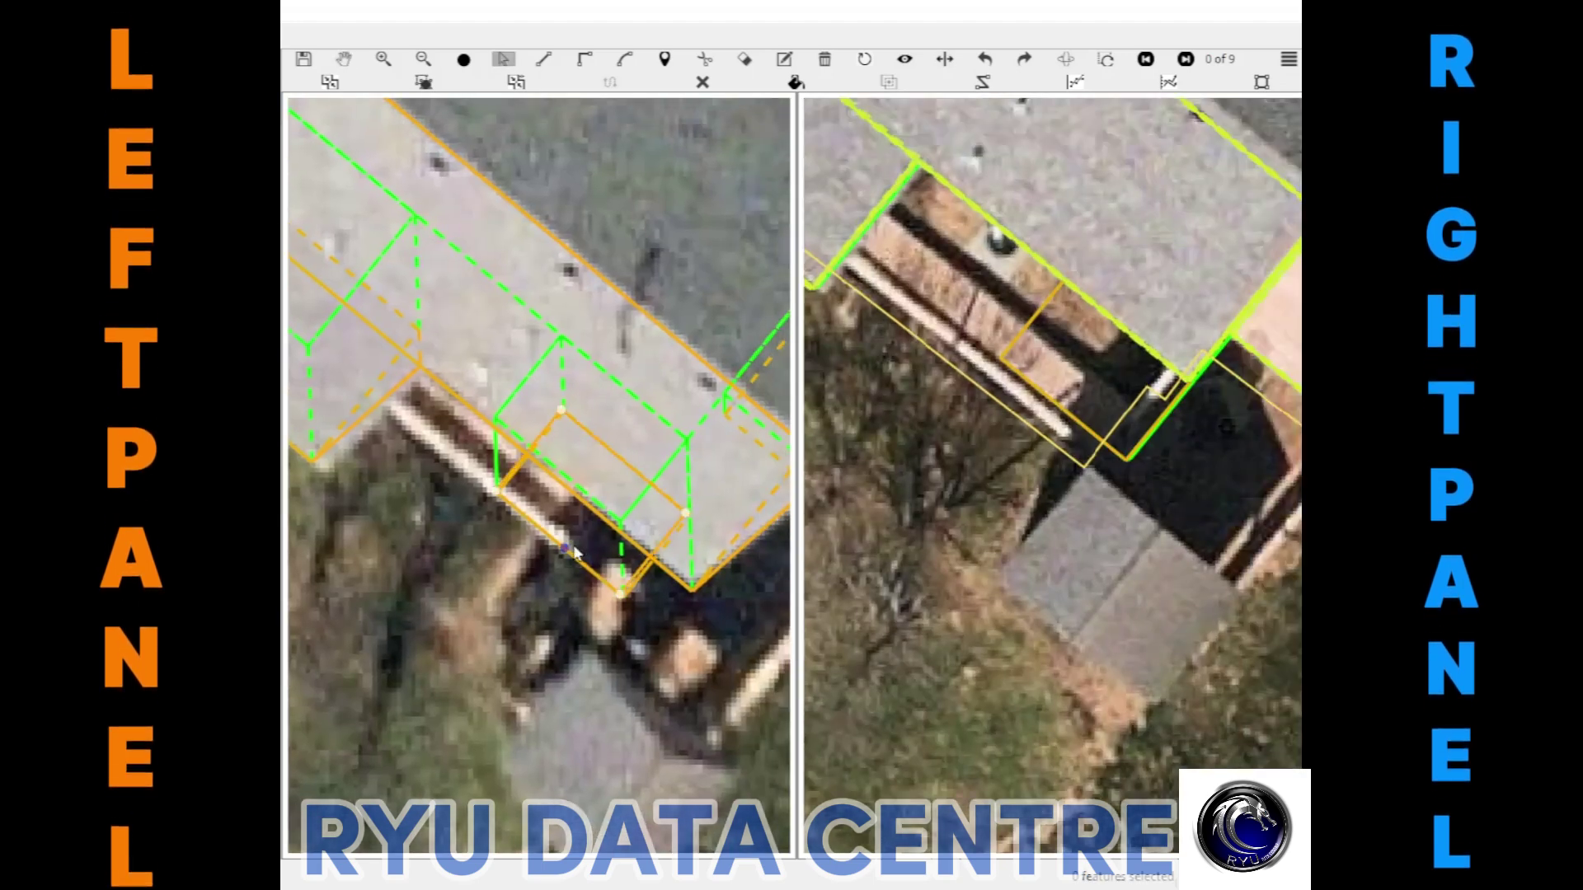
left_click(579, 550)
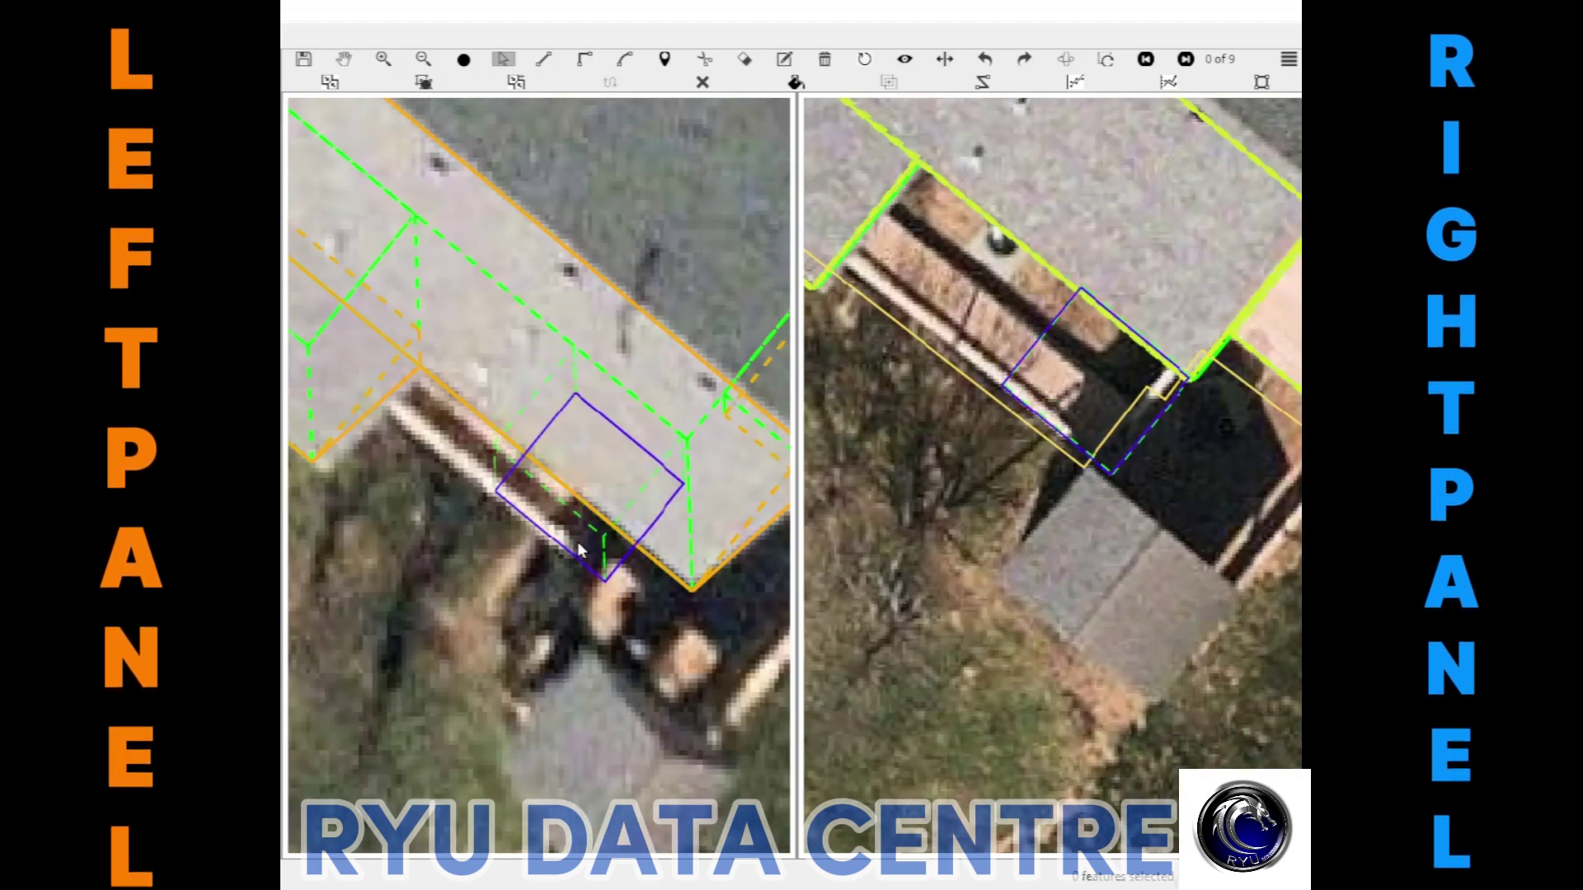
key("Escape")
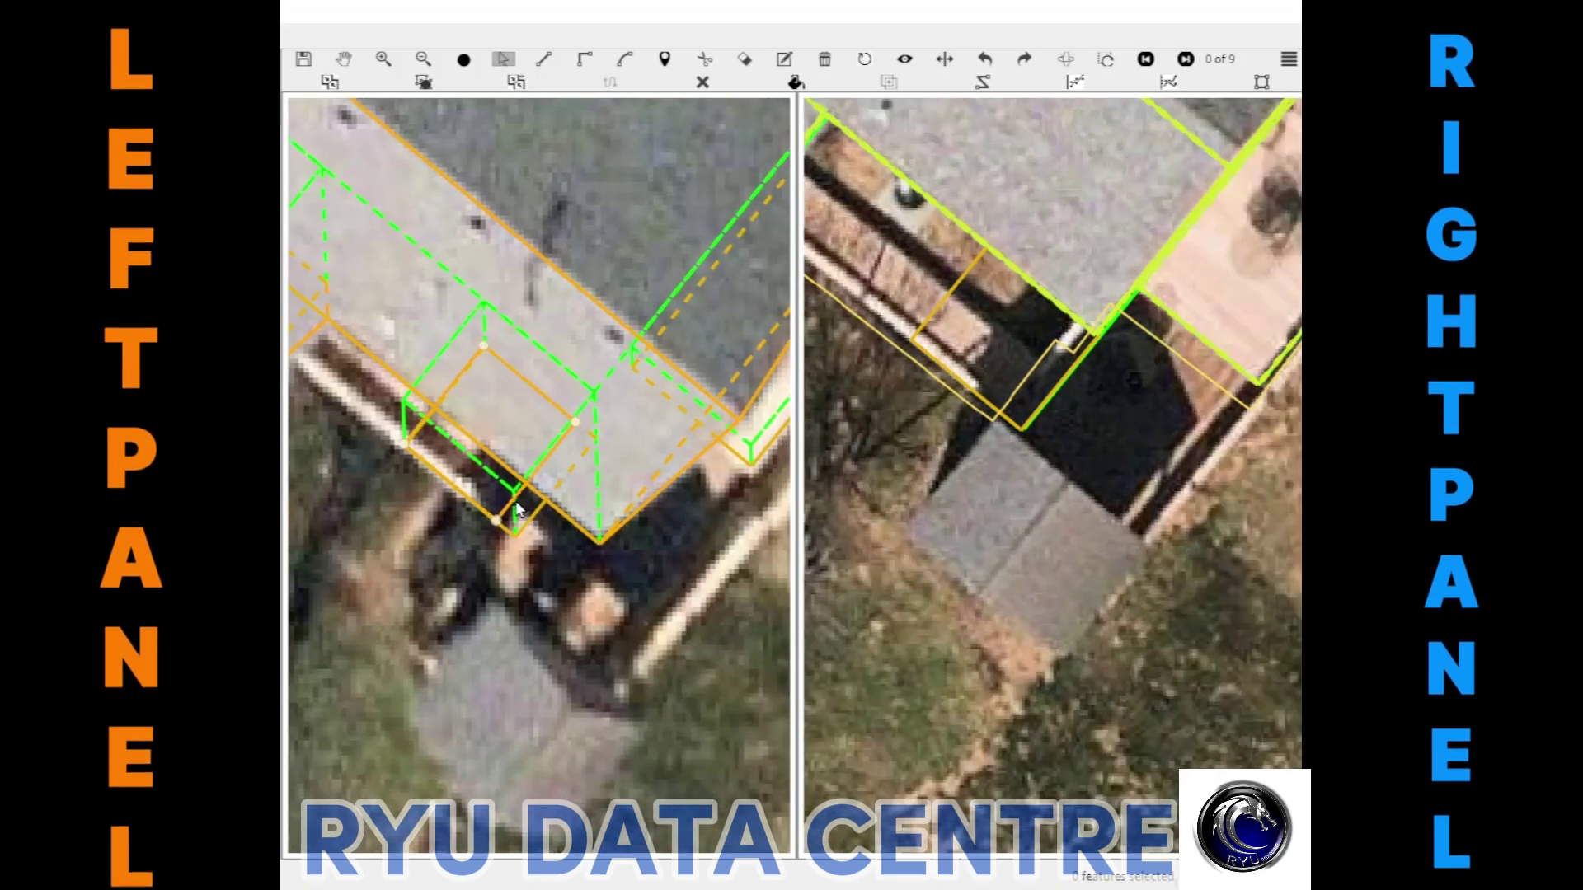
mouse_move(422, 442)
left_mouse_down()
mouse_move(482, 480)
mouse_move(340, 334)
mouse_move(473, 449)
left_mouse_up()
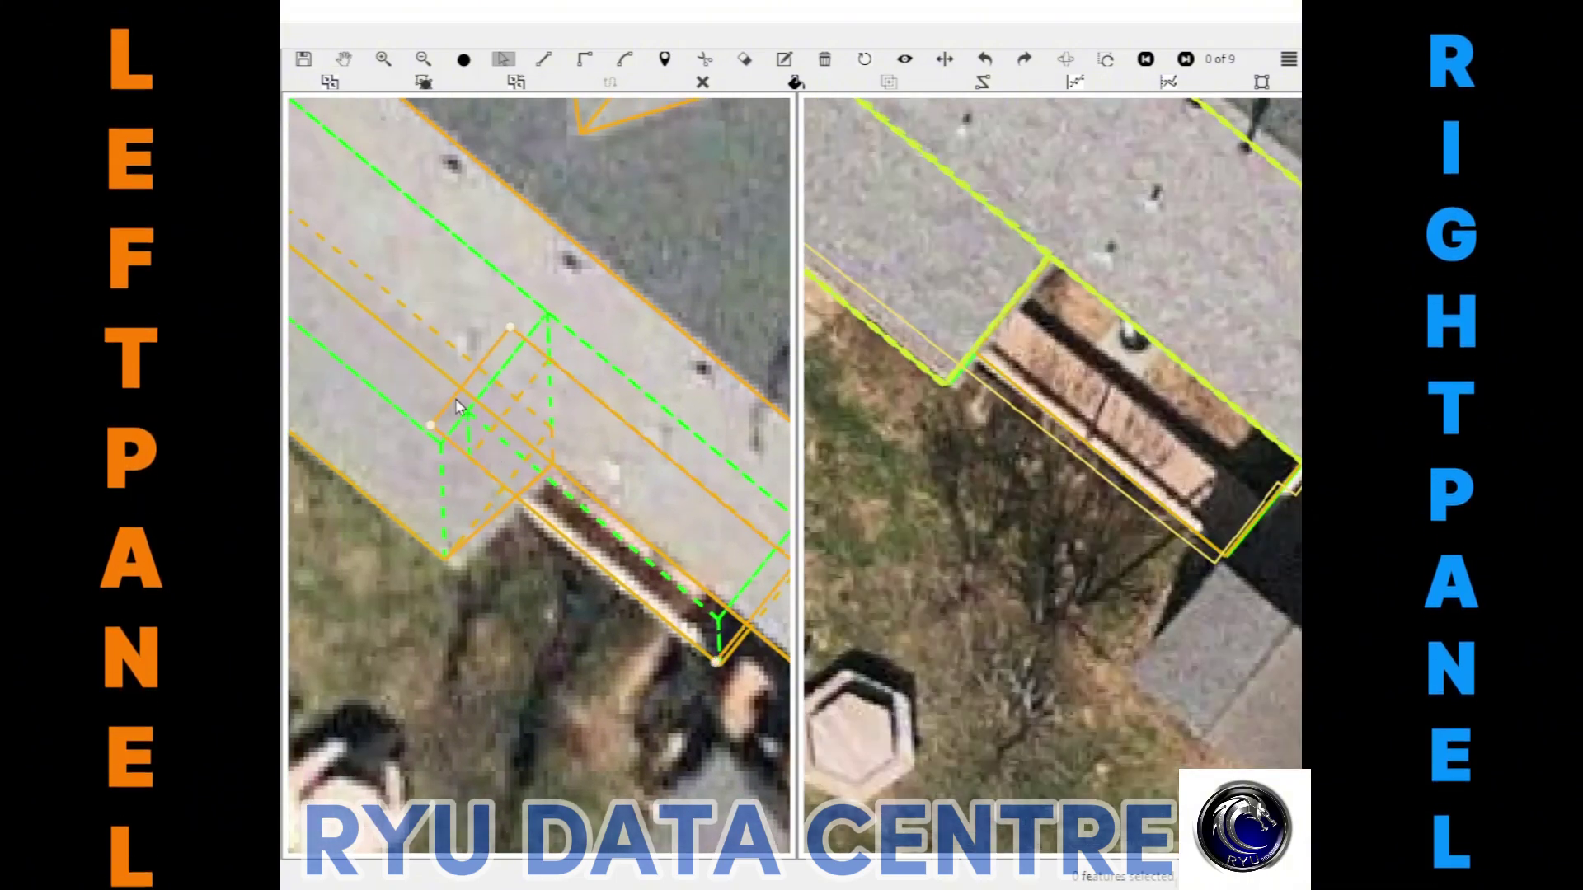
Box-select the lower roof's edges and vertices, including those at its left end
scroll(528, 461, "up", 2)
scroll(552, 495, "up", 2)
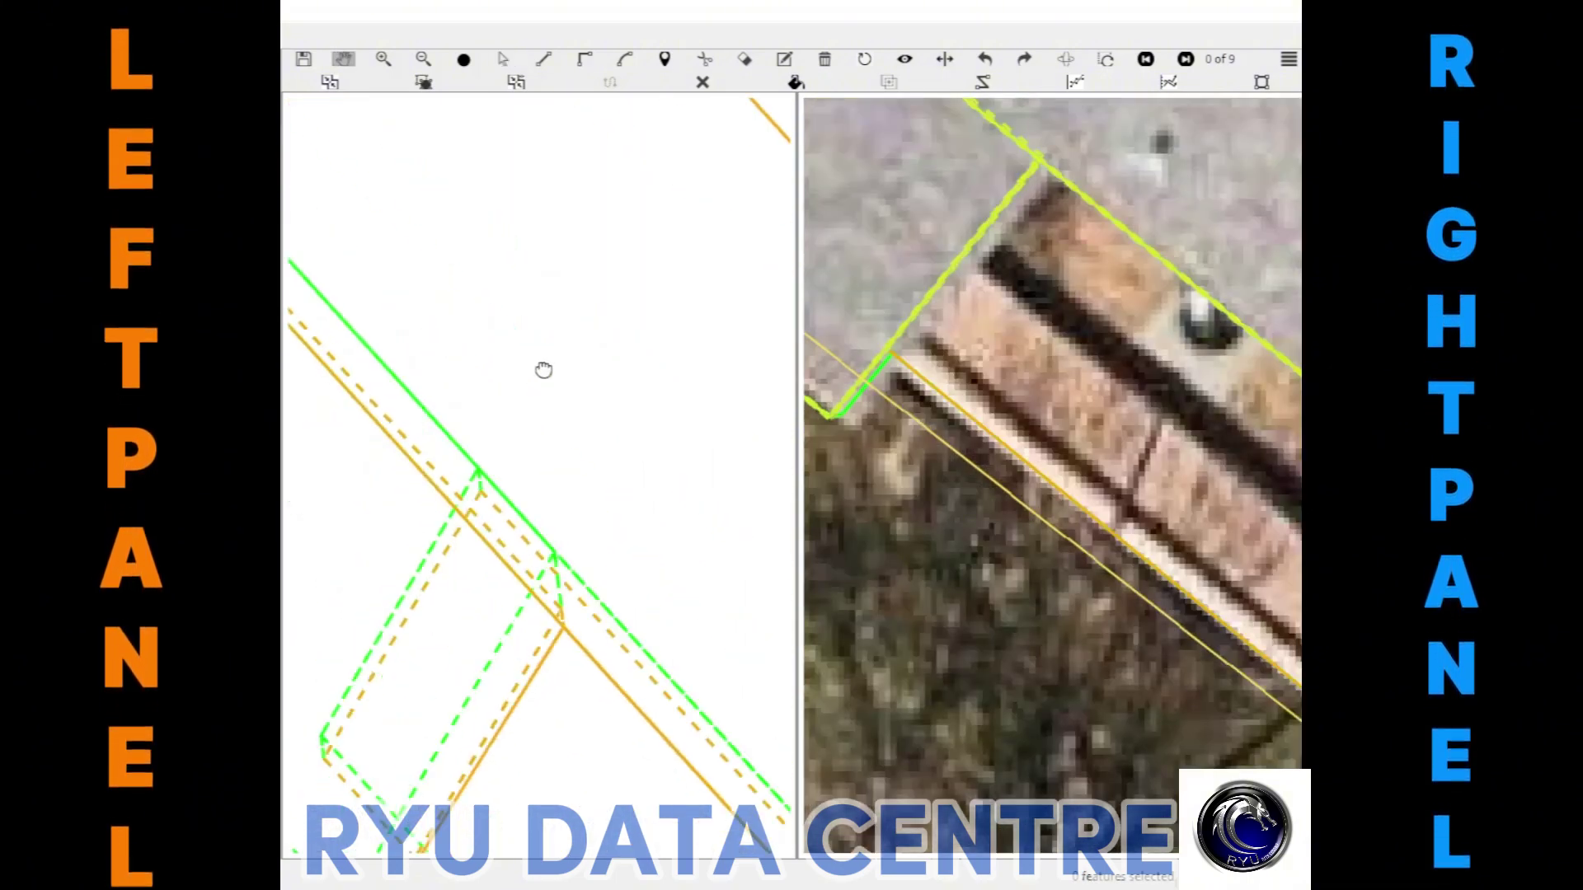
mouse_move(543, 370)
left_mouse_down()
mouse_move(558, 177)
mouse_move(558, 523)
mouse_move(463, 459)
mouse_move(427, 399)
left_mouse_up()
key("s")
middle_click_drag(701, 448, 537, 459)
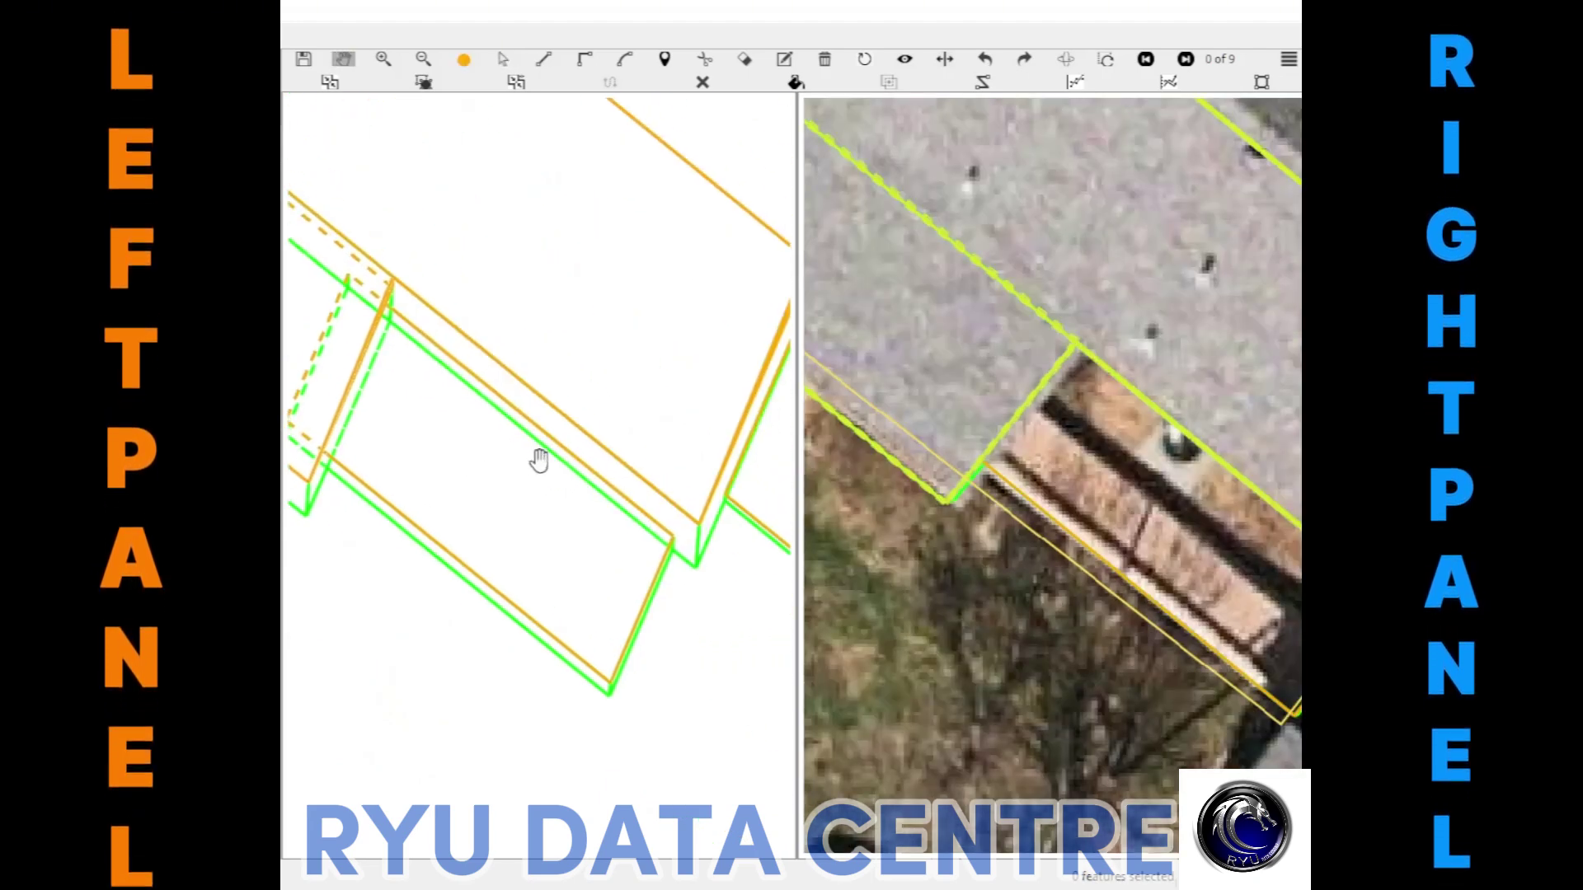
left_click_drag(701, 651, 624, 545)
left_click_drag(366, 587, 295, 505)
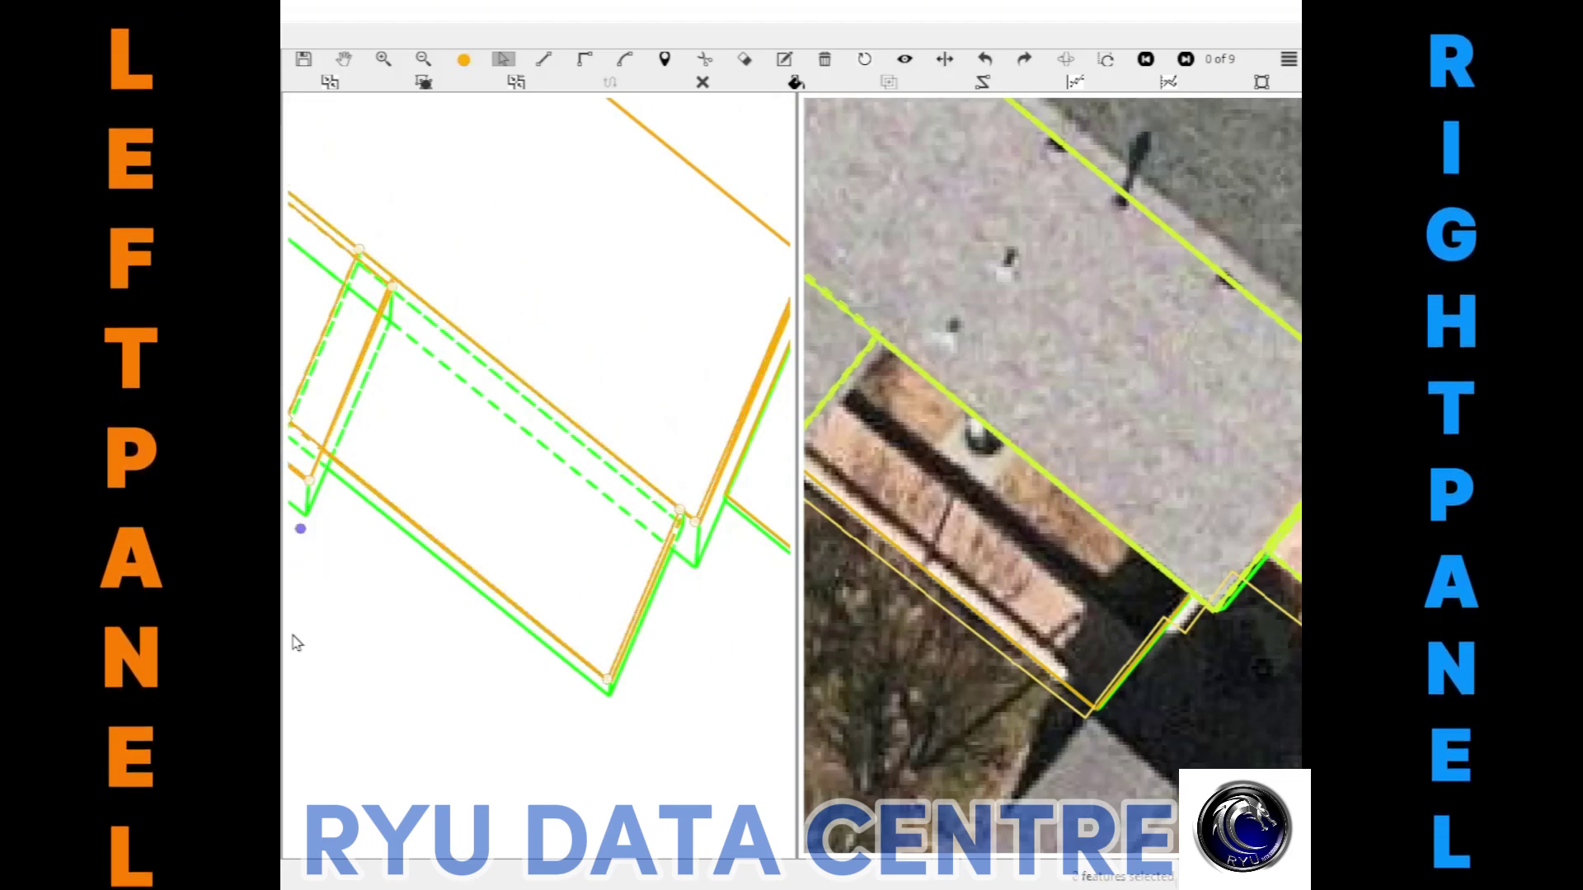
Select and deselect the orange edge lines at the lower roof's corner in turn
scroll(652, 520, "up", 2)
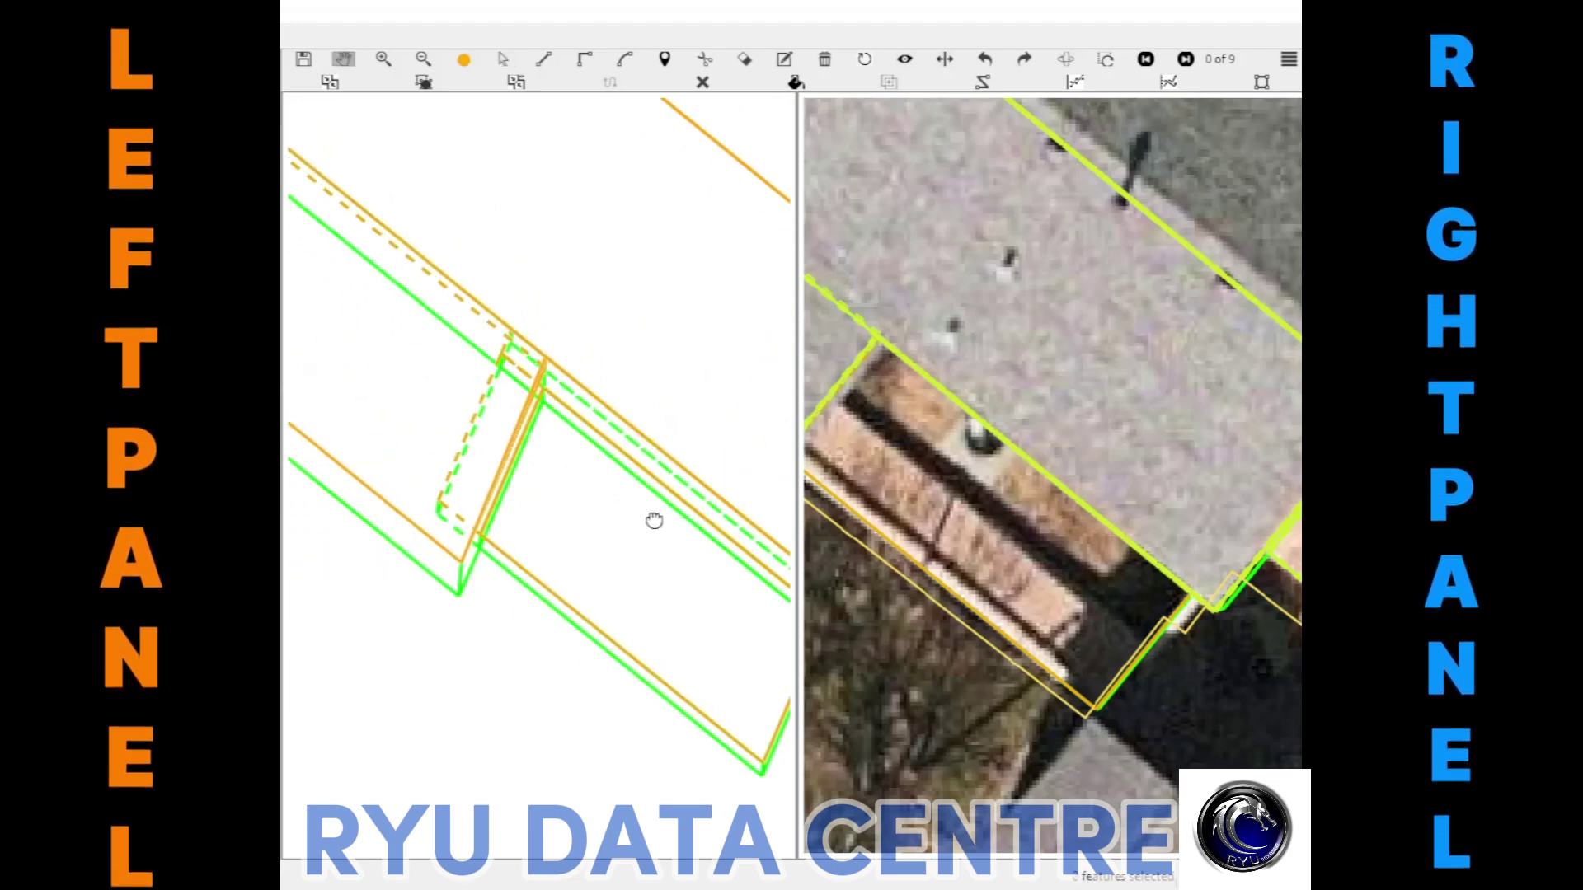
scroll(506, 456, "up", 1)
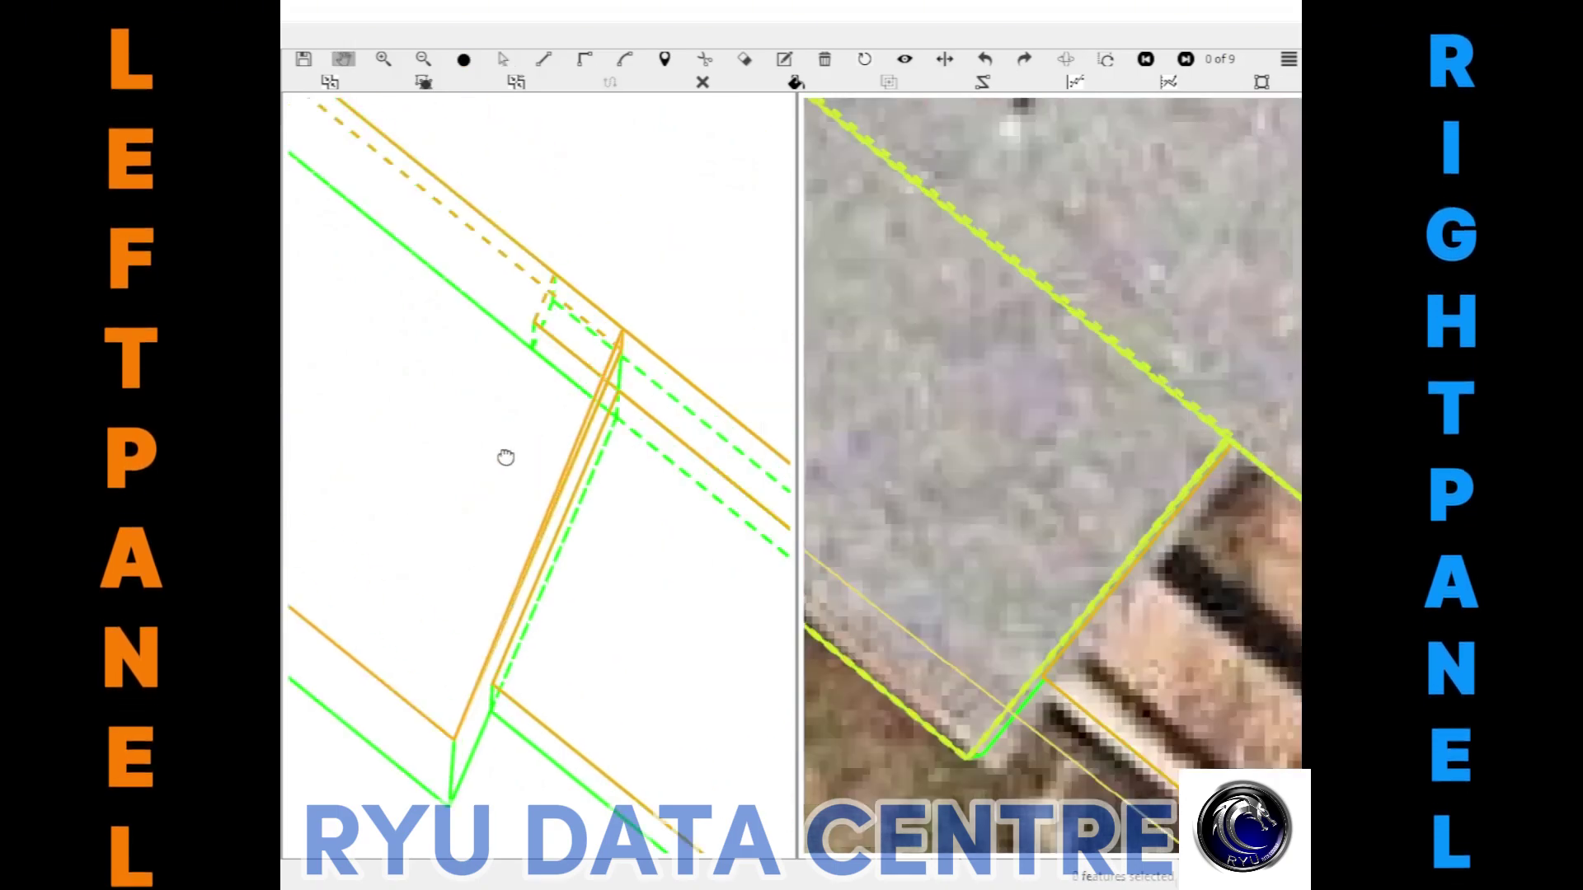
scroll(536, 362, "up", 1)
scroll(535, 362, "down", 1)
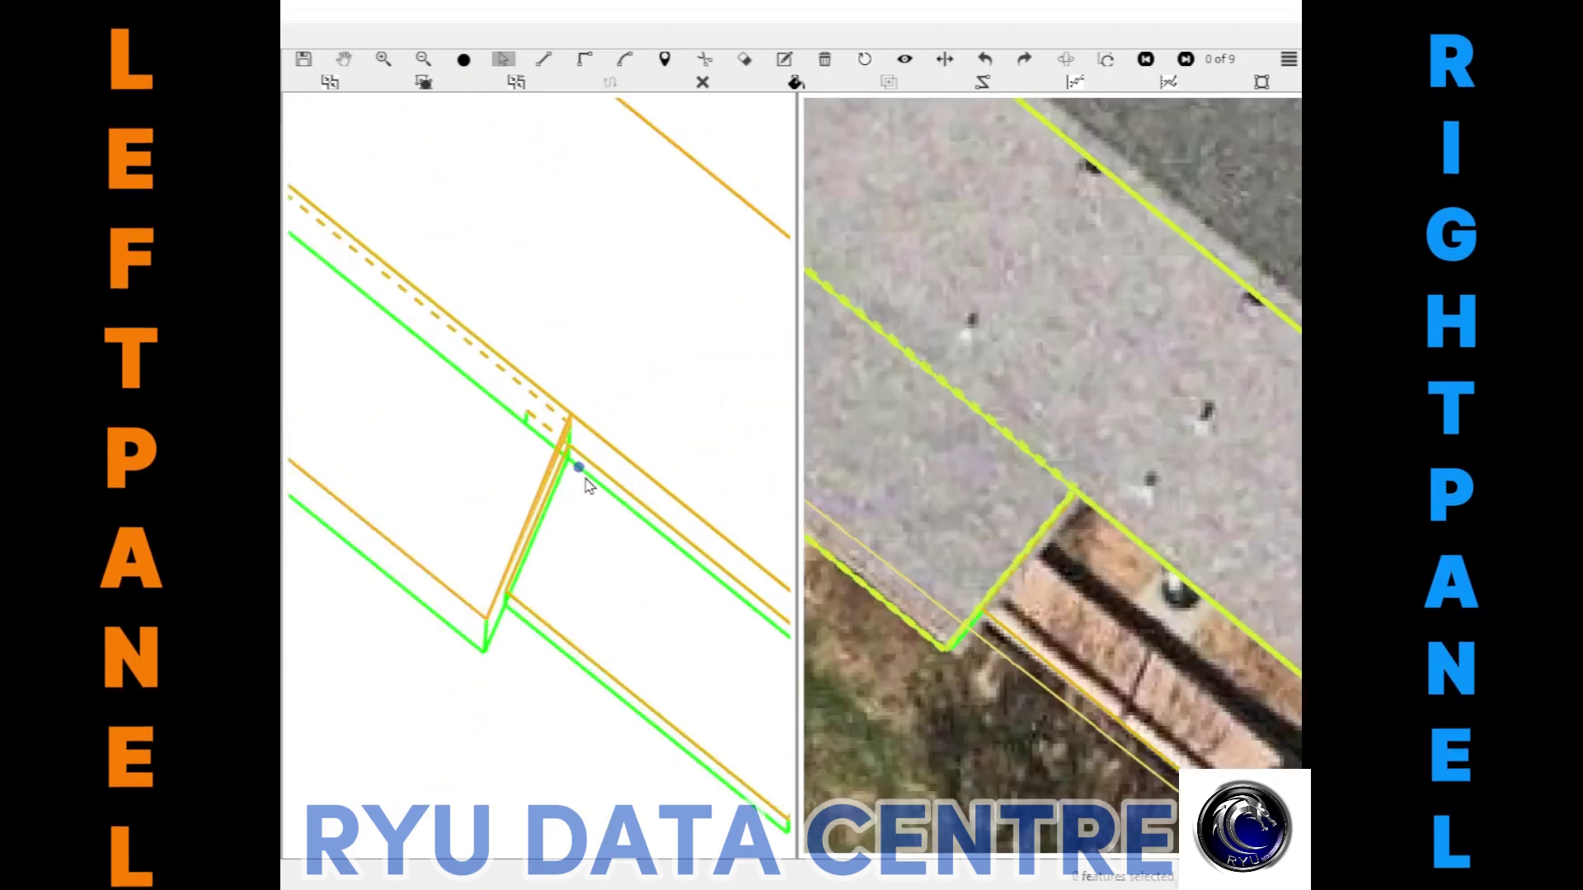
scroll(594, 505, "up", 2)
left_click(608, 452)
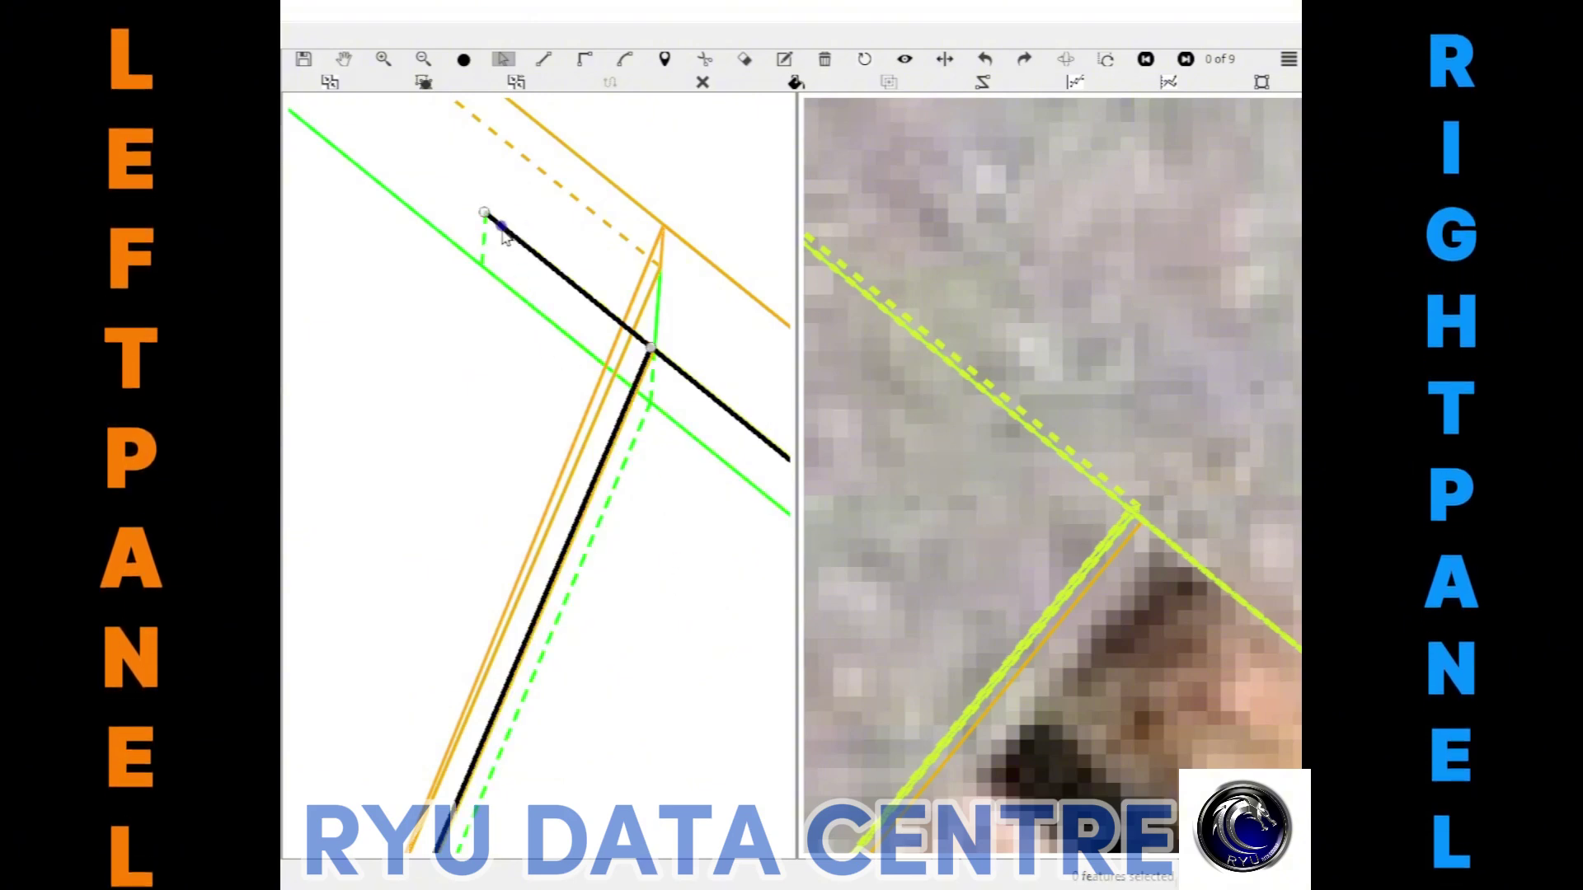
left_click(571, 277)
key("space")
left_click_drag(650, 380, 519, 583)
scroll(618, 476, "up", 3)
key("space")
left_click(654, 297)
key("space")
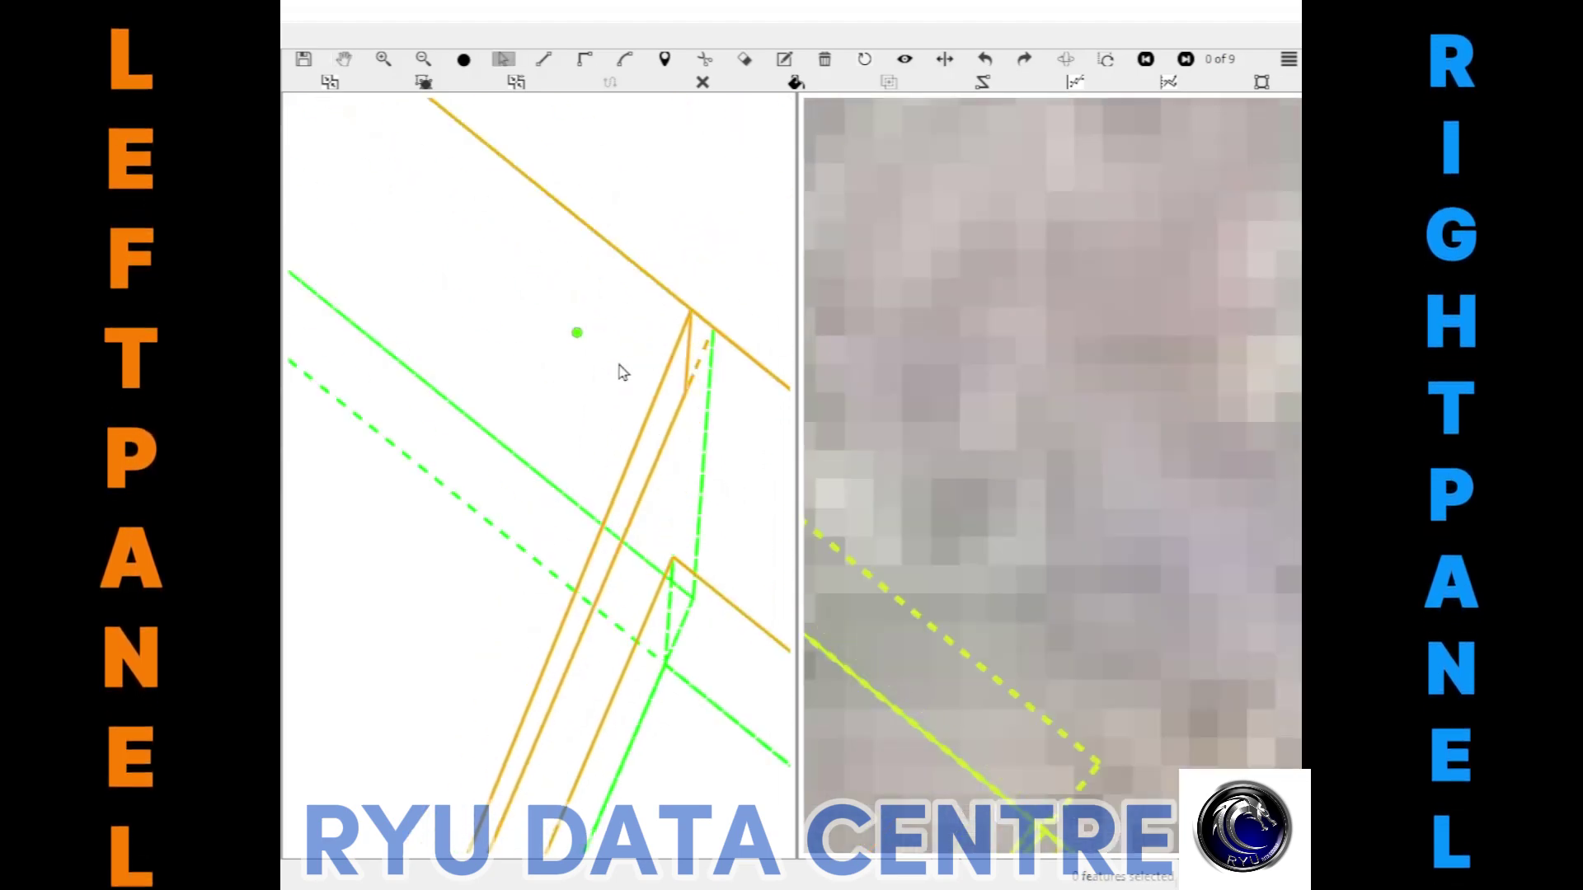
Add a line parallel to the long orange eave of the lower roof
scroll(606, 379, "up", 2)
left_click_drag(594, 389, 736, 540)
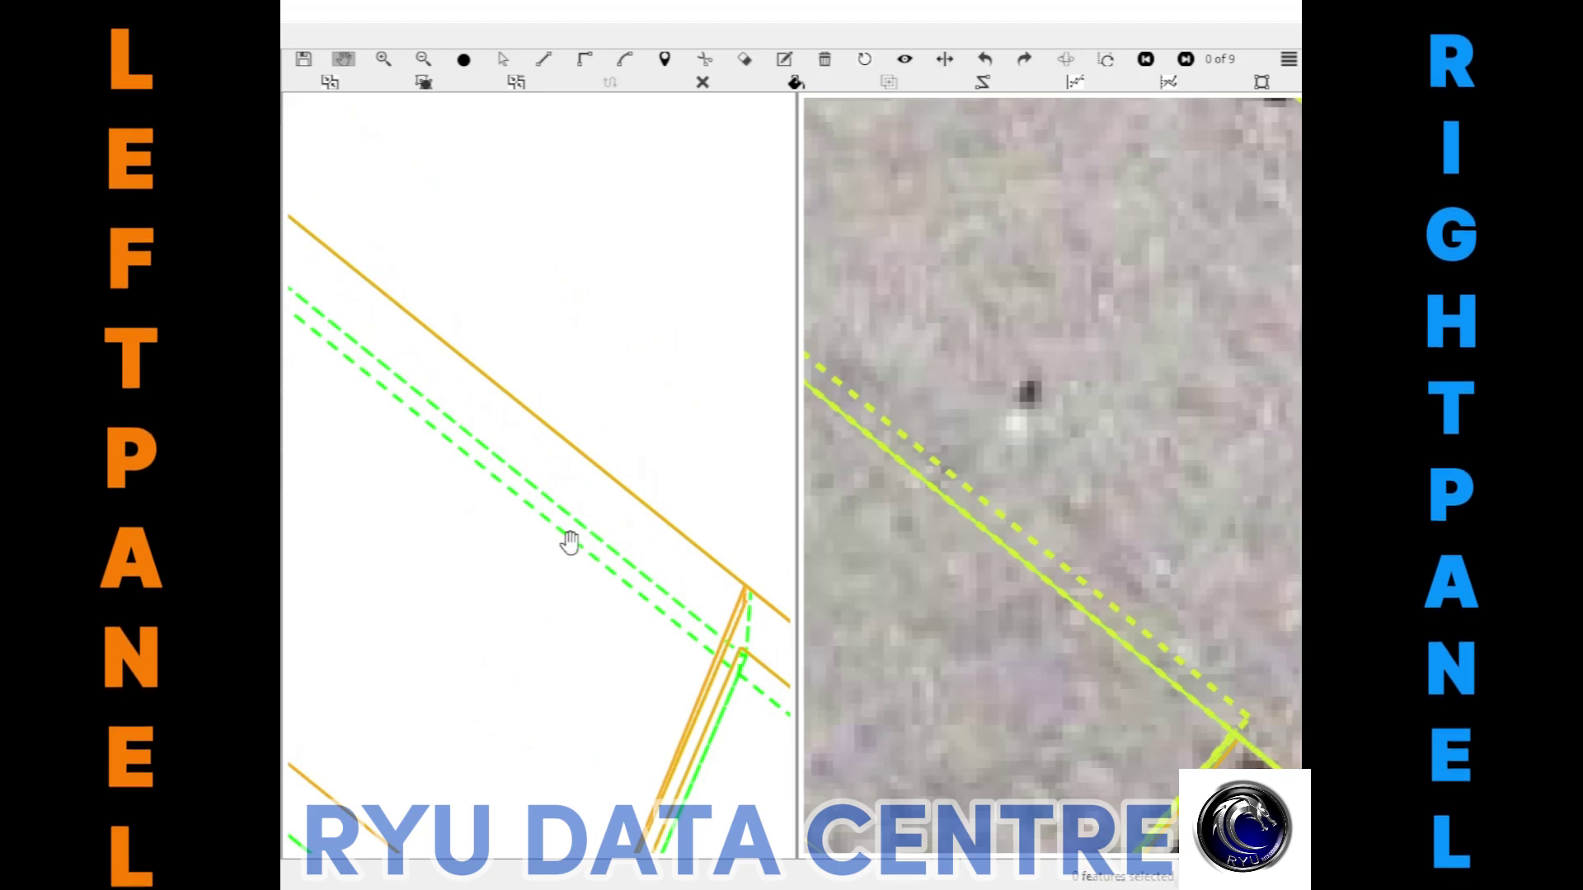
scroll(577, 552, "up", 2)
key("space")
left_click(612, 560)
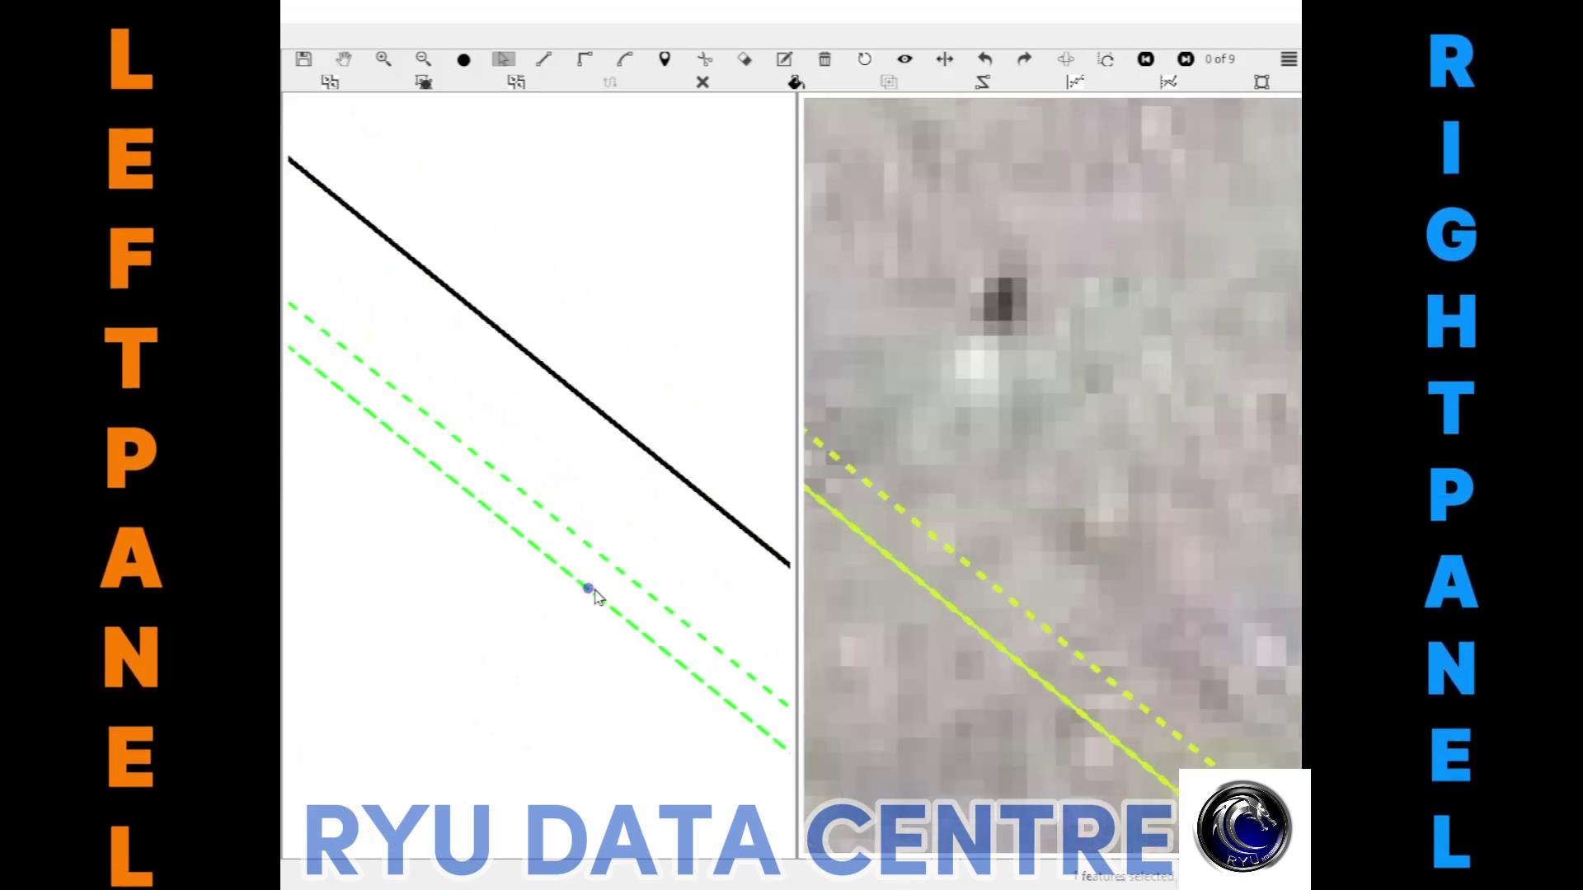
left_click(595, 593)
left_click(591, 590)
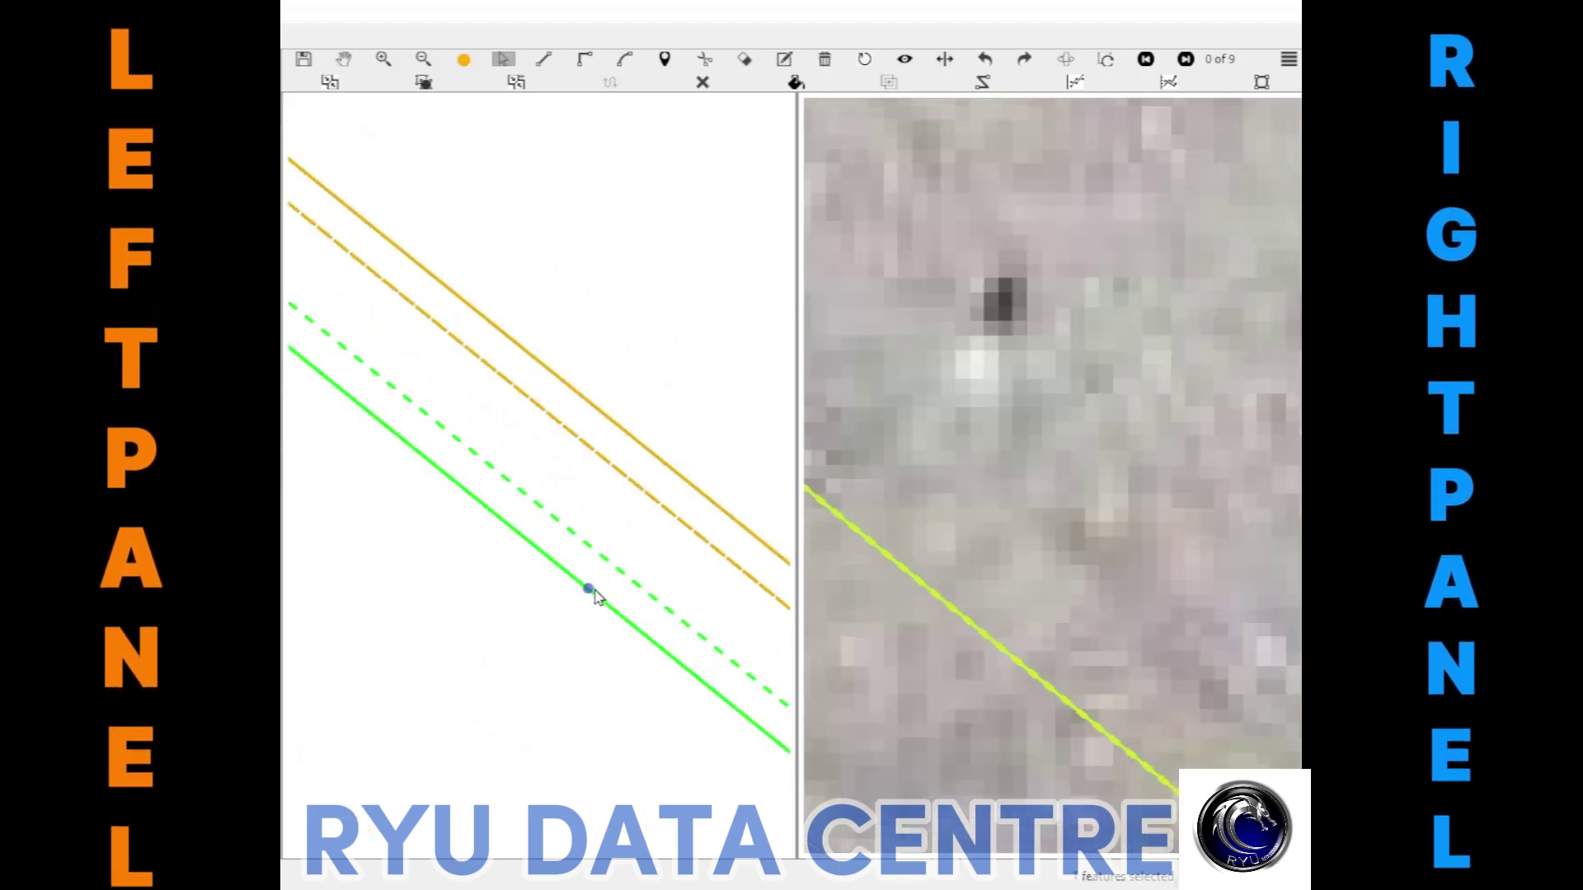
left_click(682, 527)
scroll(709, 602, "down", 2)
Pan along the lower roof, then reset both panels to show imagery of the whole property
scroll(706, 646, "down", 2)
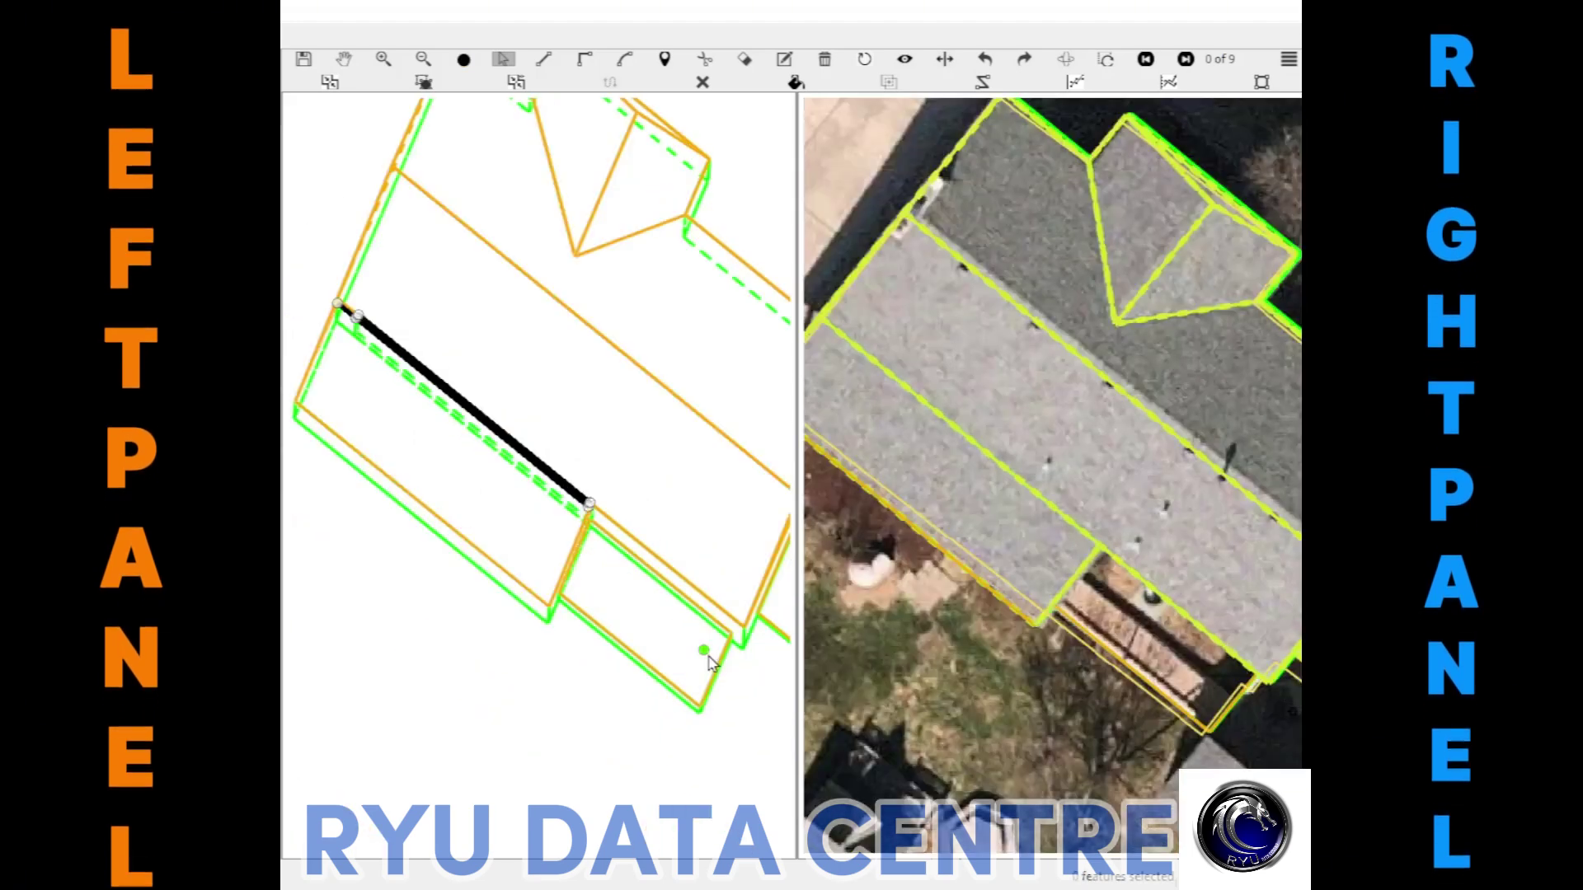
scroll(679, 660, "up", 3)
scroll(683, 652, "up", 2)
mouse_move(682, 651)
left_mouse_down()
mouse_move(548, 576)
mouse_move(507, 504)
mouse_move(583, 573)
mouse_move(473, 519)
mouse_move(608, 622)
left_mouse_up()
scroll(609, 621, "down", 1)
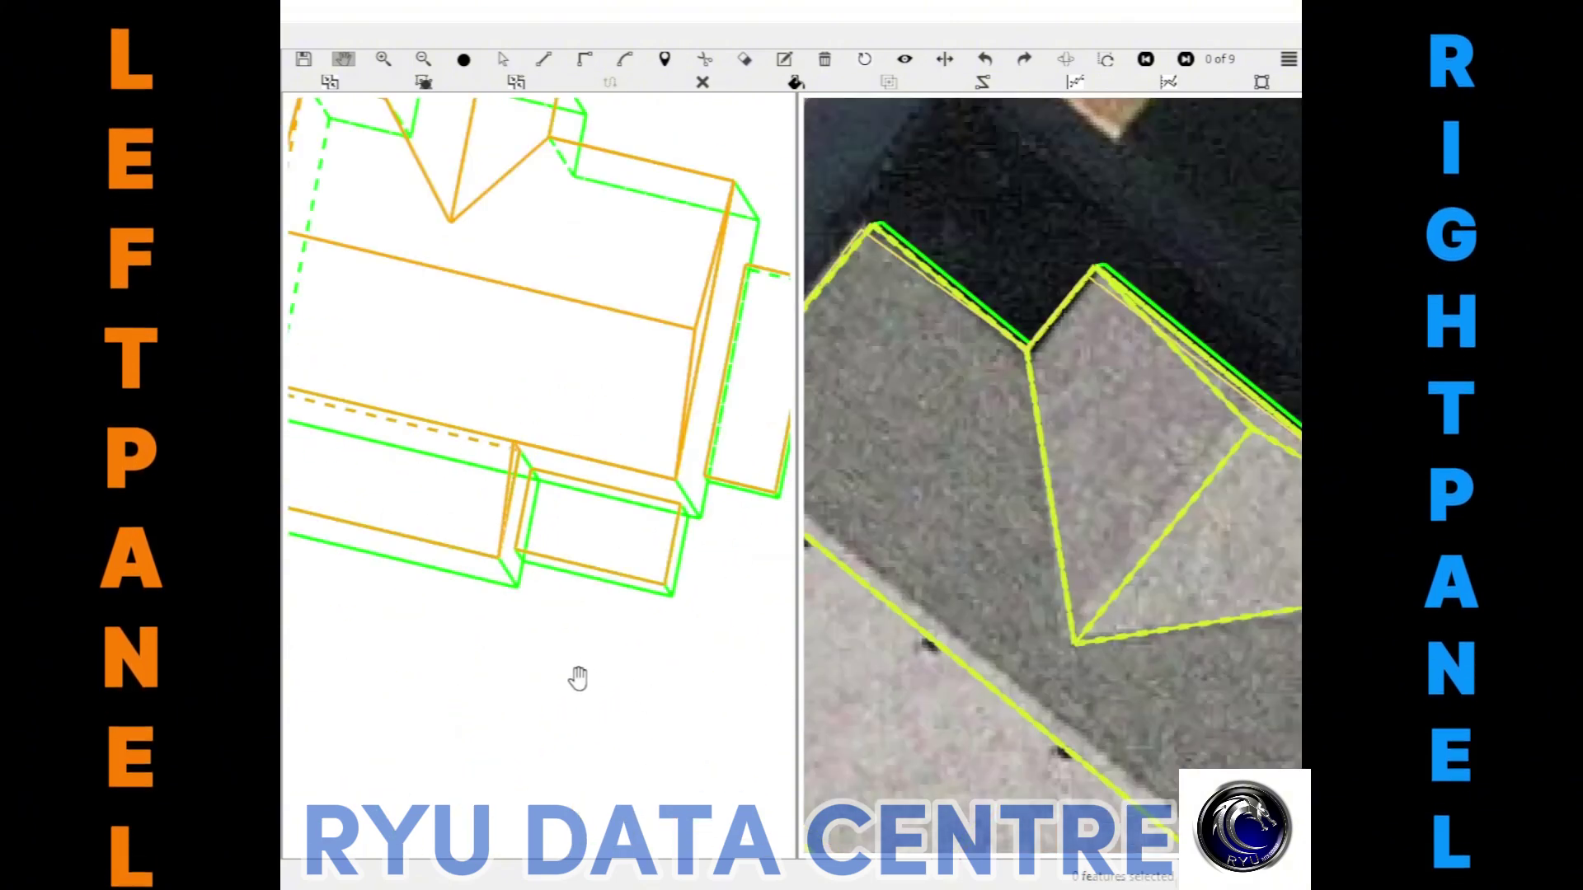
left_click_drag(416, 561, 534, 566)
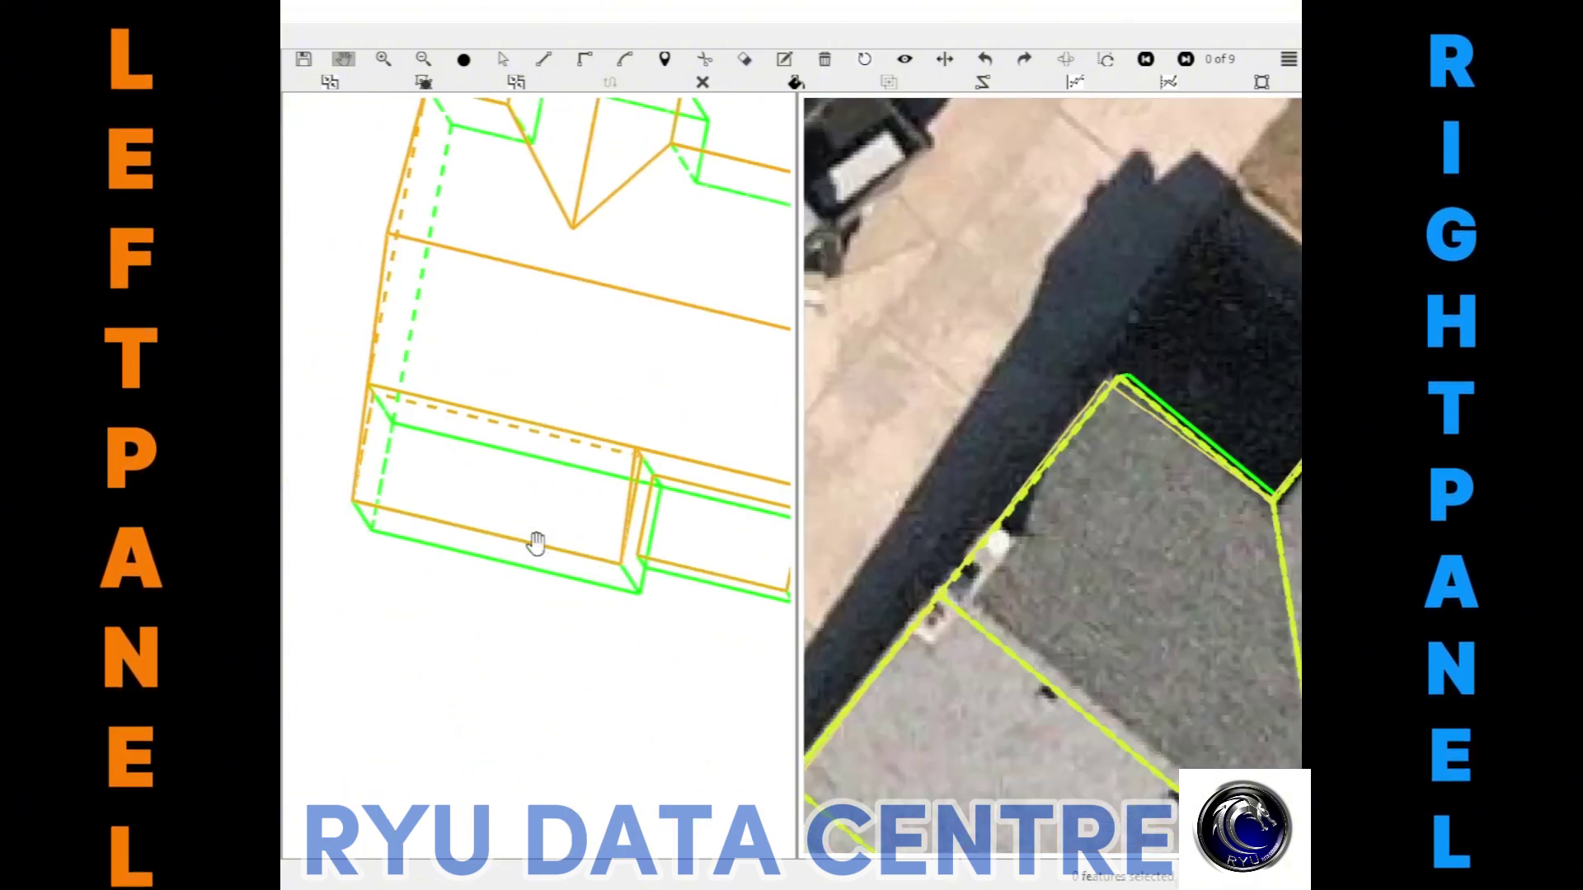
key("r")
key("s")
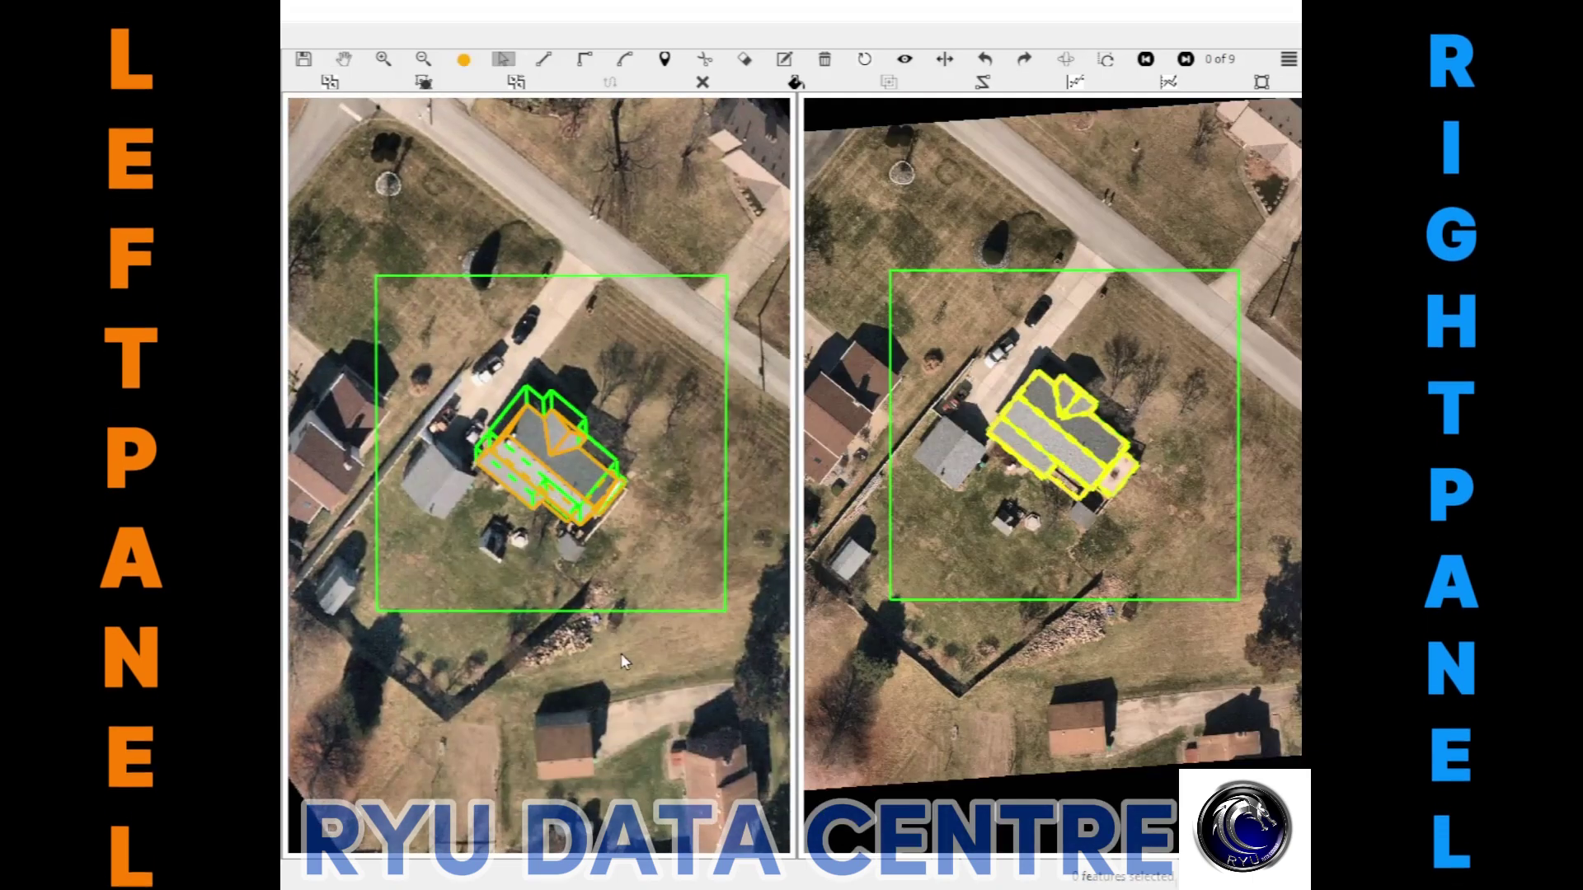
key("h")
left_click_drag(577, 648, 614, 646)
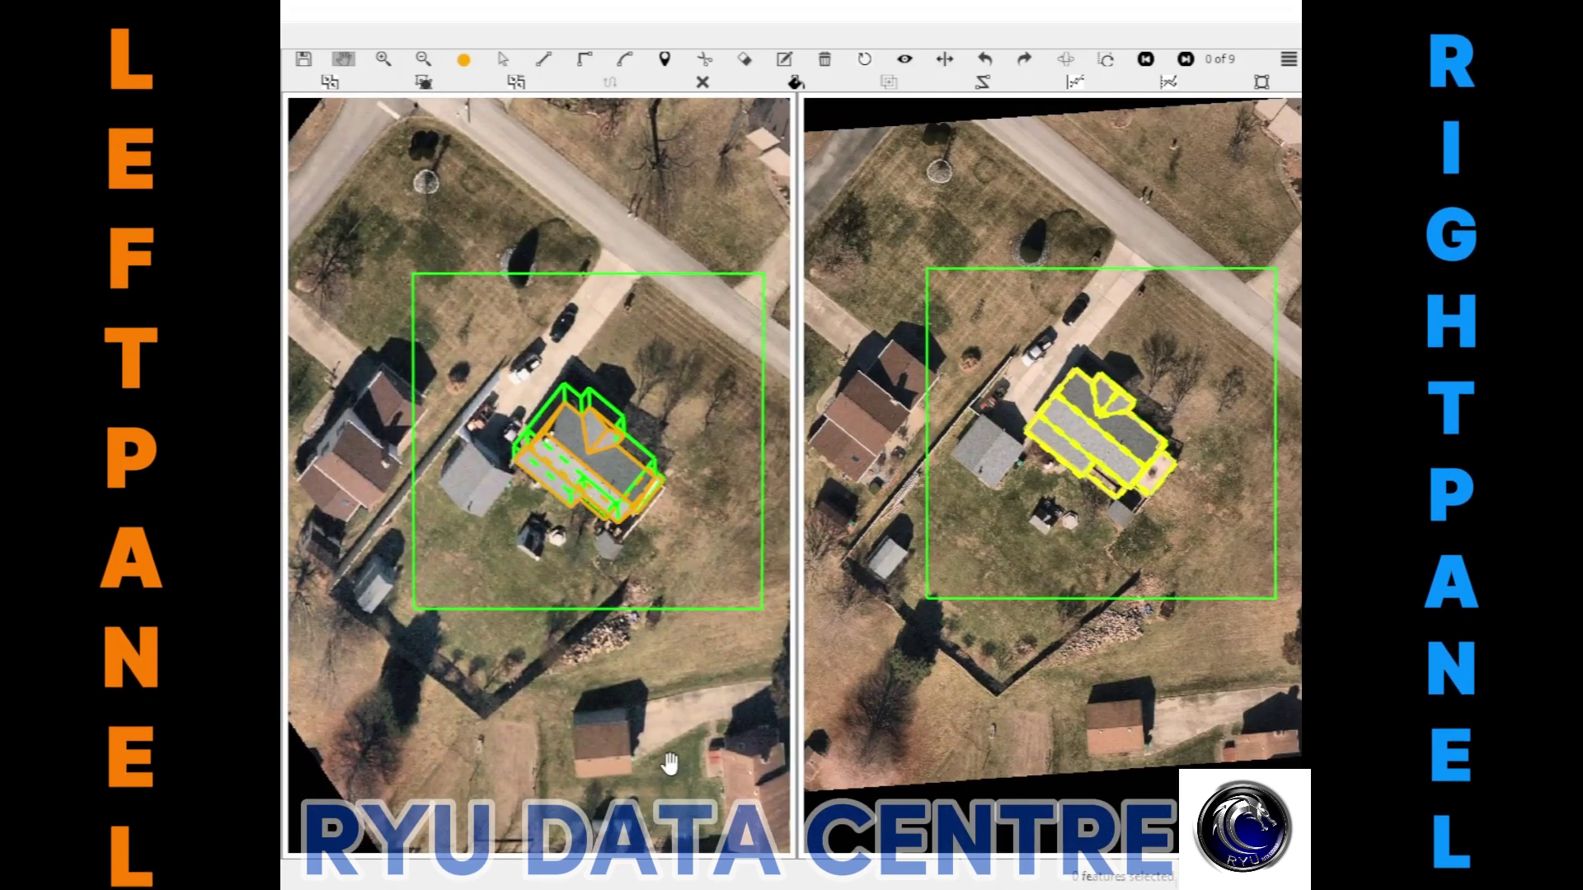